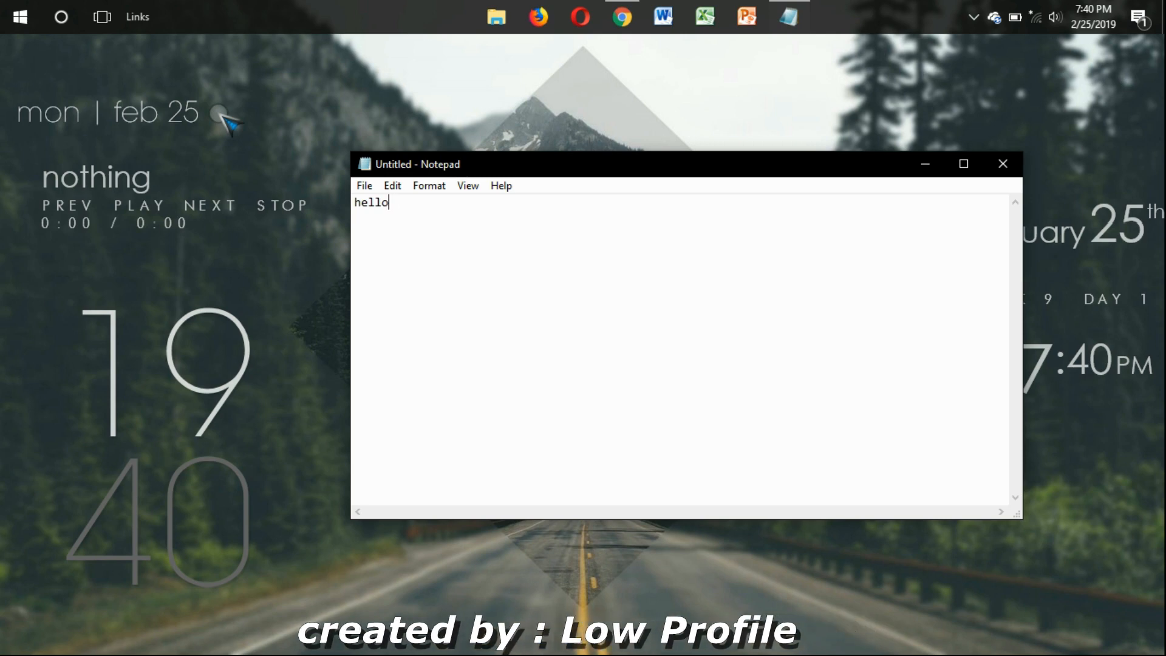
Complete the greeting in the note as "hello sahabat," and leave a blank line below it
type(",")
key("Return")
key("Return")
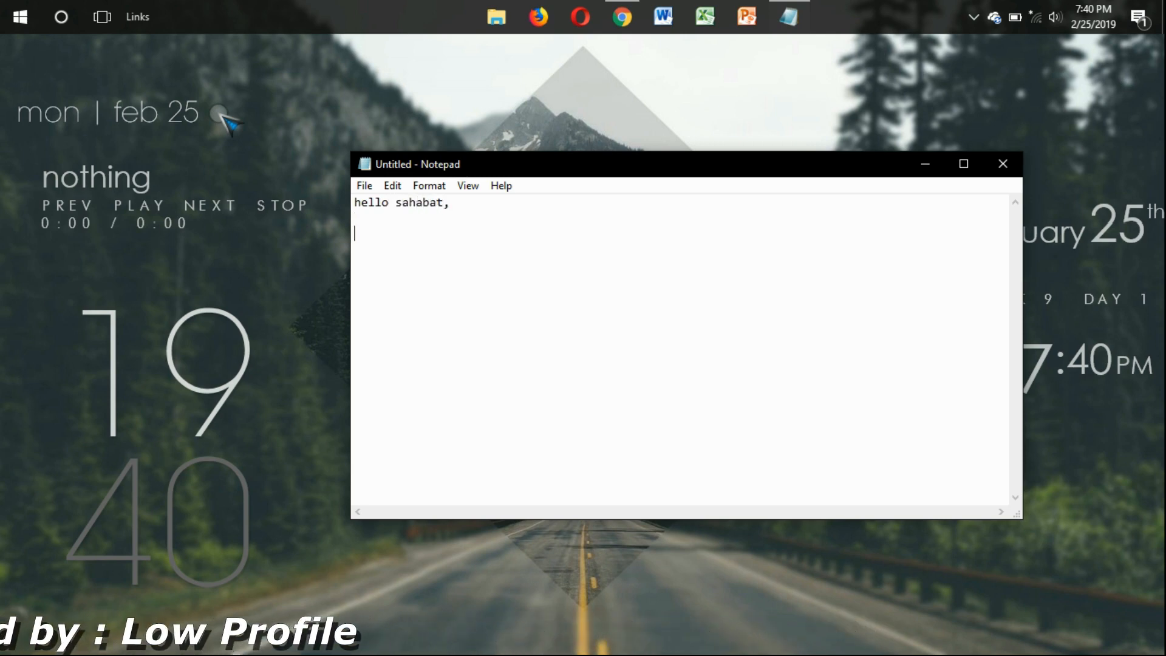
Write the intro line "dikesempatan kali ini saya akan share bagaimana saya menghitung volume air dengan menggunakan surpac" in the note
type("dikesempatan")
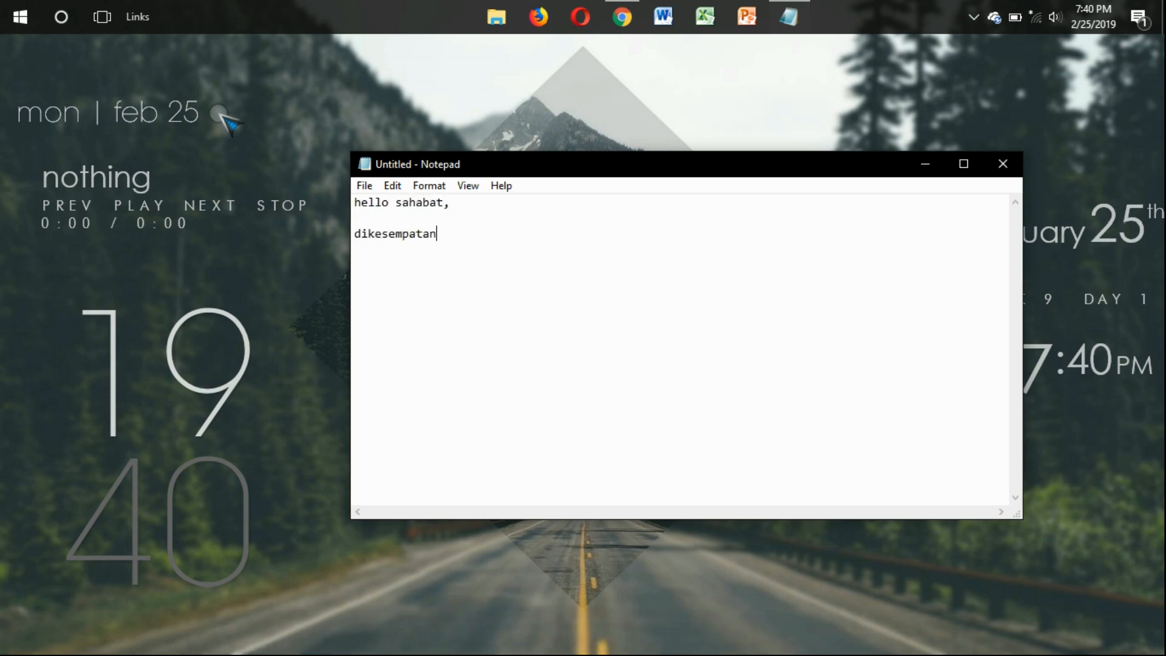
type(" kali ini saya aka")
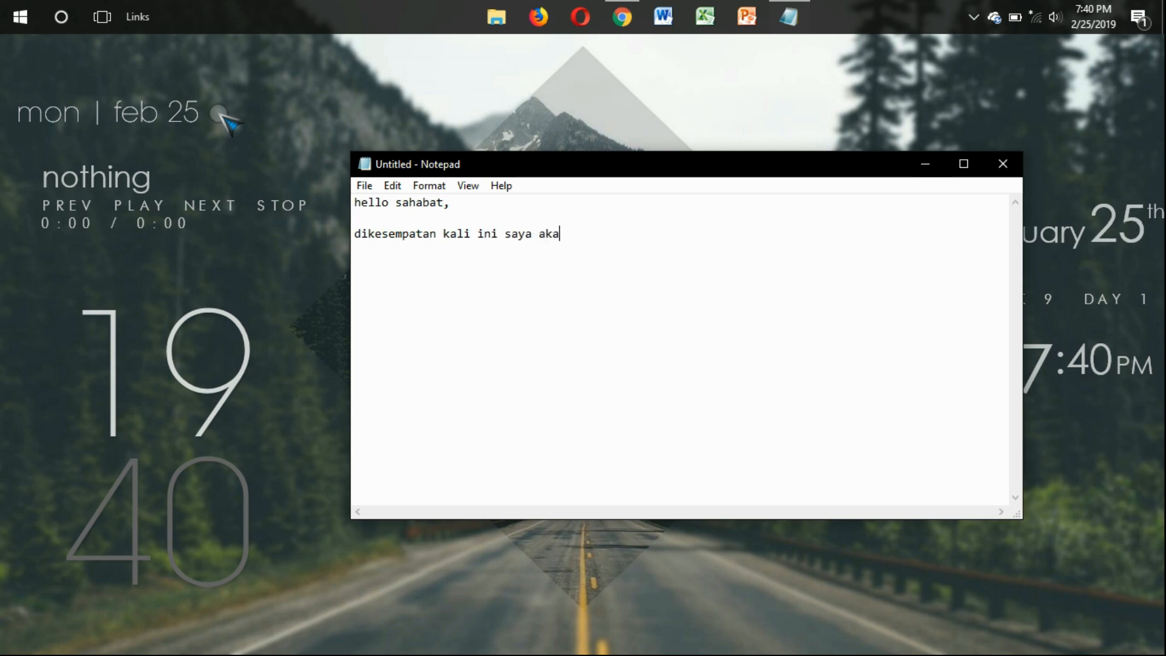
type("n share bagaiman")
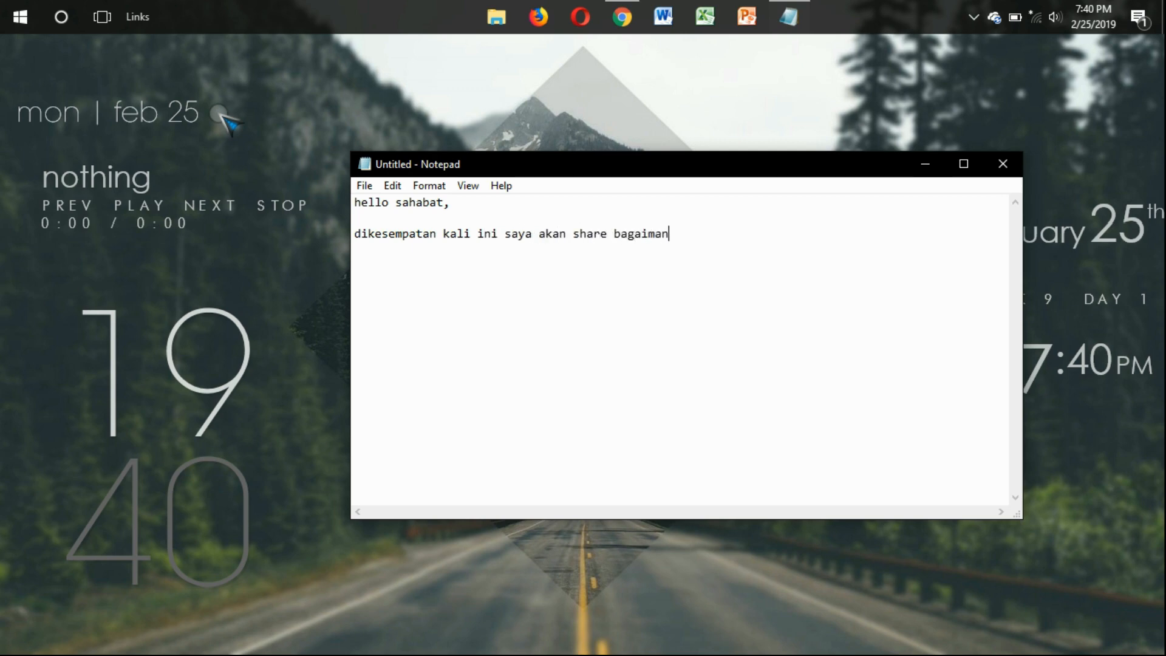
type("a saya meng")
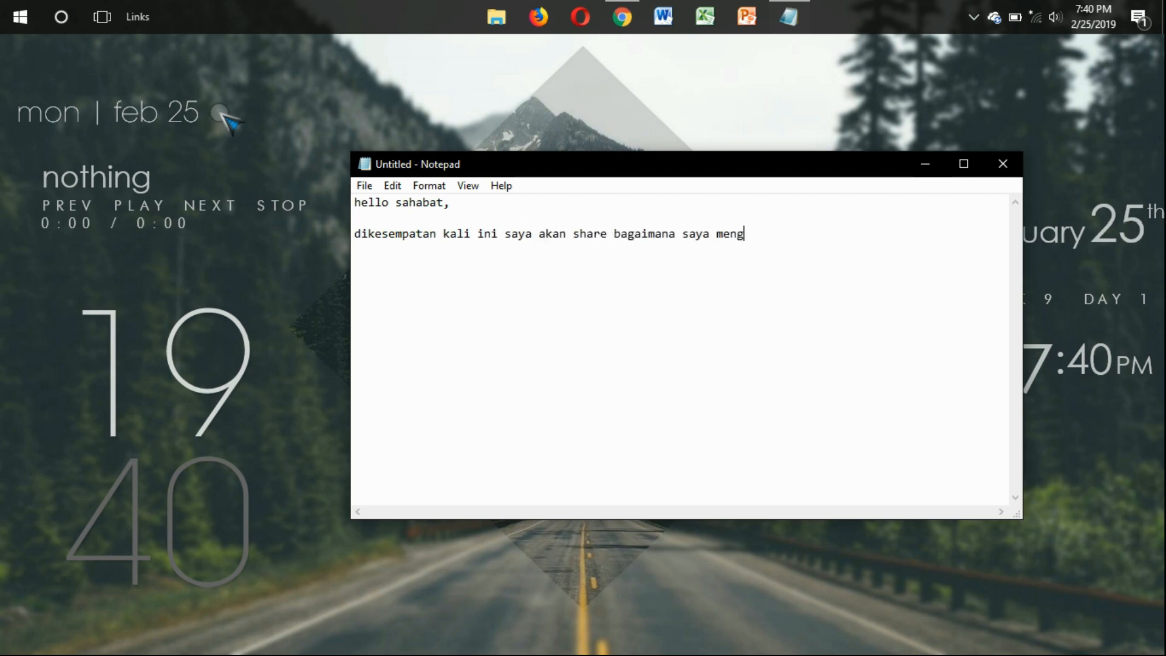
type("hitung volunme")
key("BackSpace")
type("me air dengan")
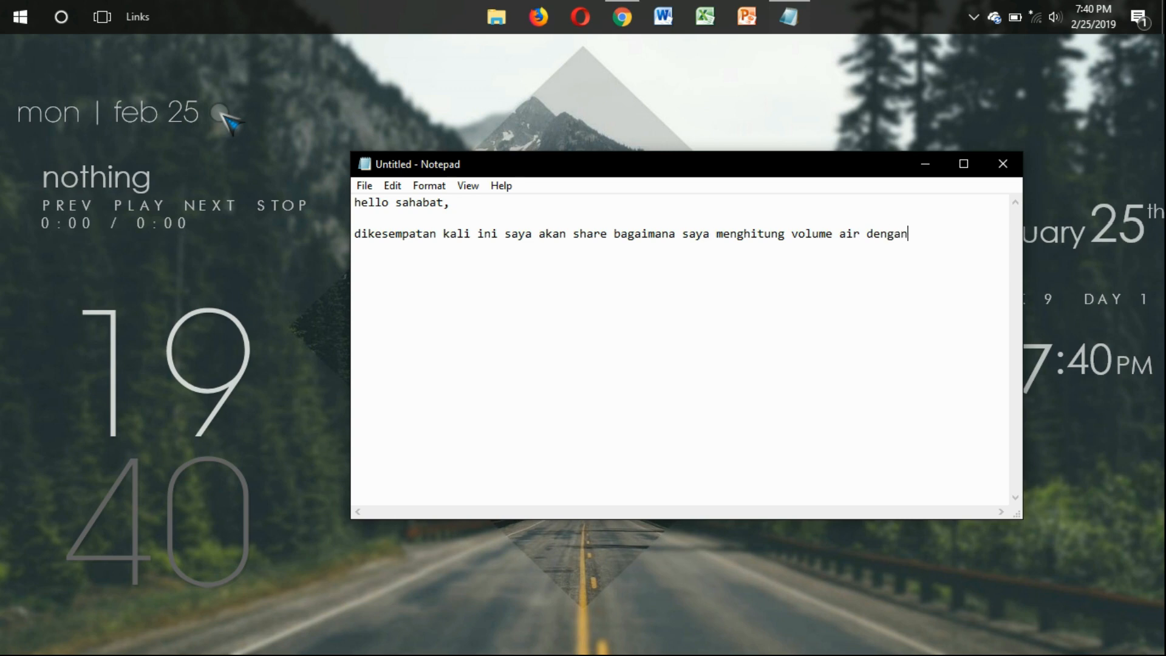
type(" menggunakan sur")
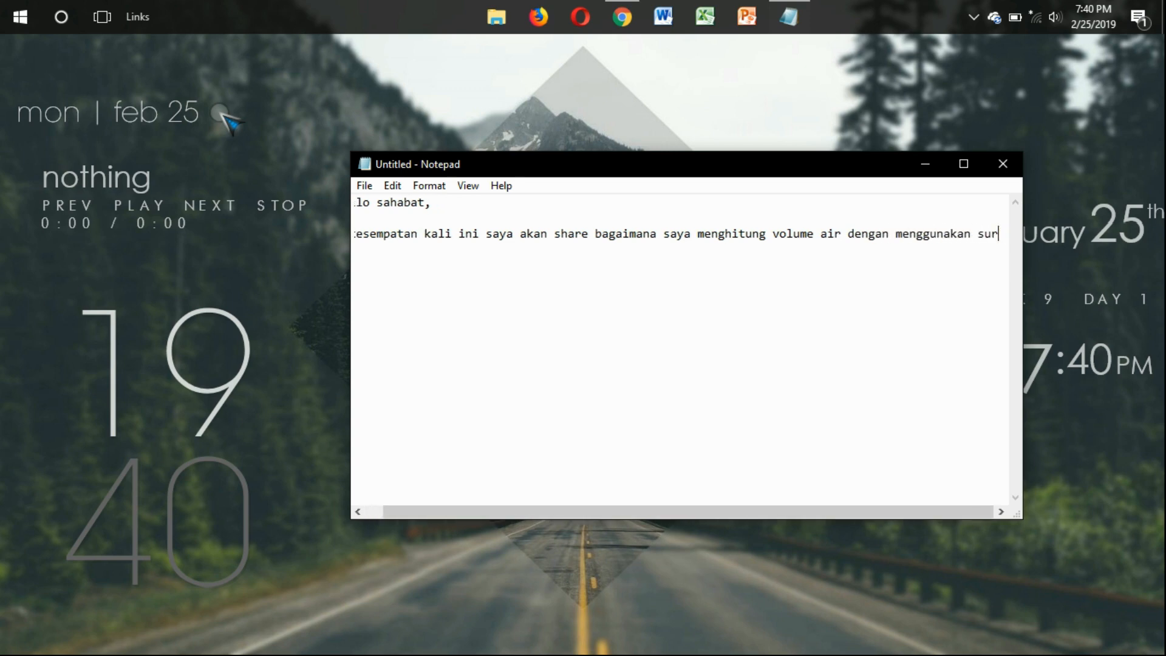
type("[pac")
key("Return")
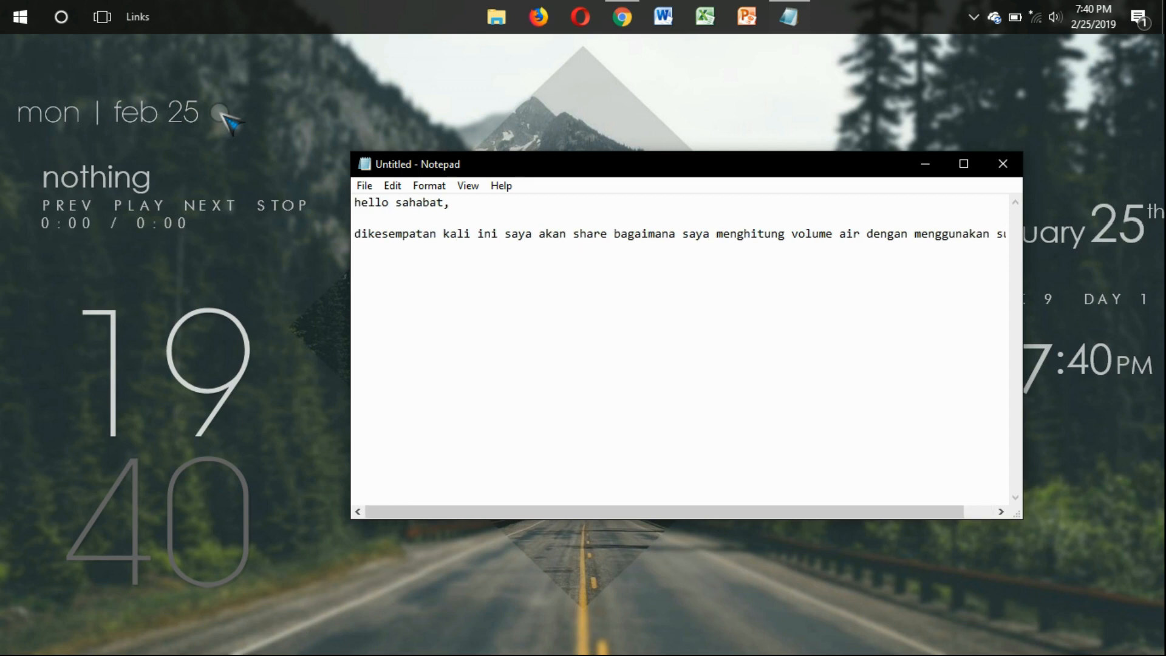
Add the line "langsung saja..." and, after a blank line, the list item "1. buka surpac"
key("Return")
type("langsung saja...  1. b")
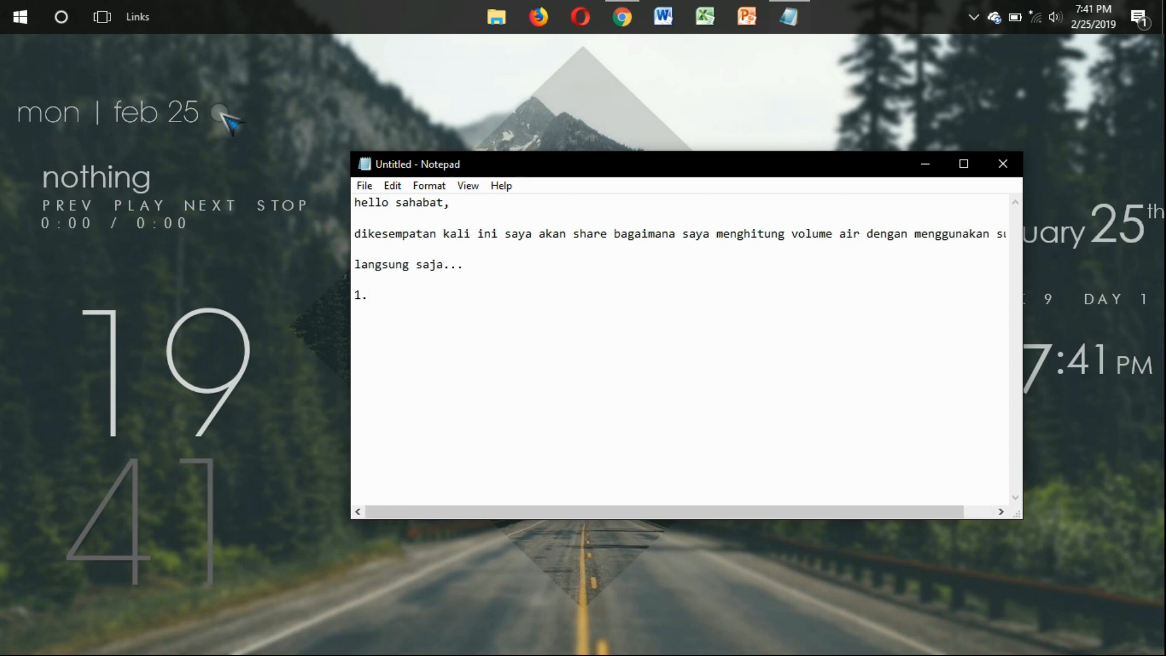
type("uka surpac")
Search Windows for "sur" and launch Surpac 6.5.1
left_click(62, 17)
type("sur")
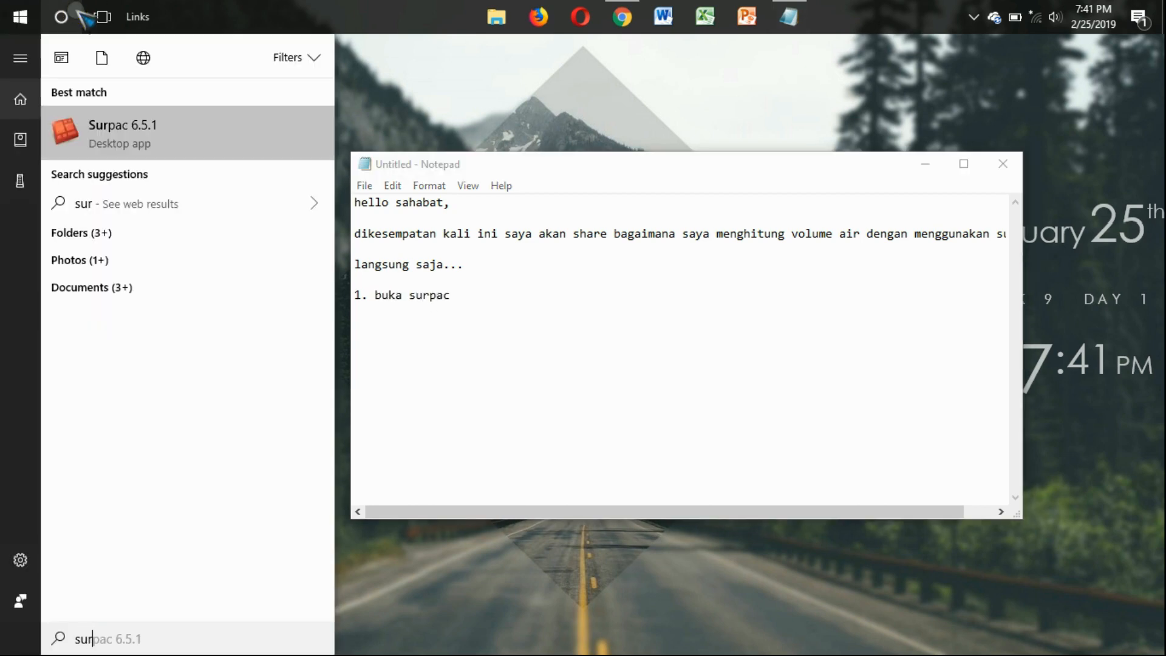
left_click(95, 141)
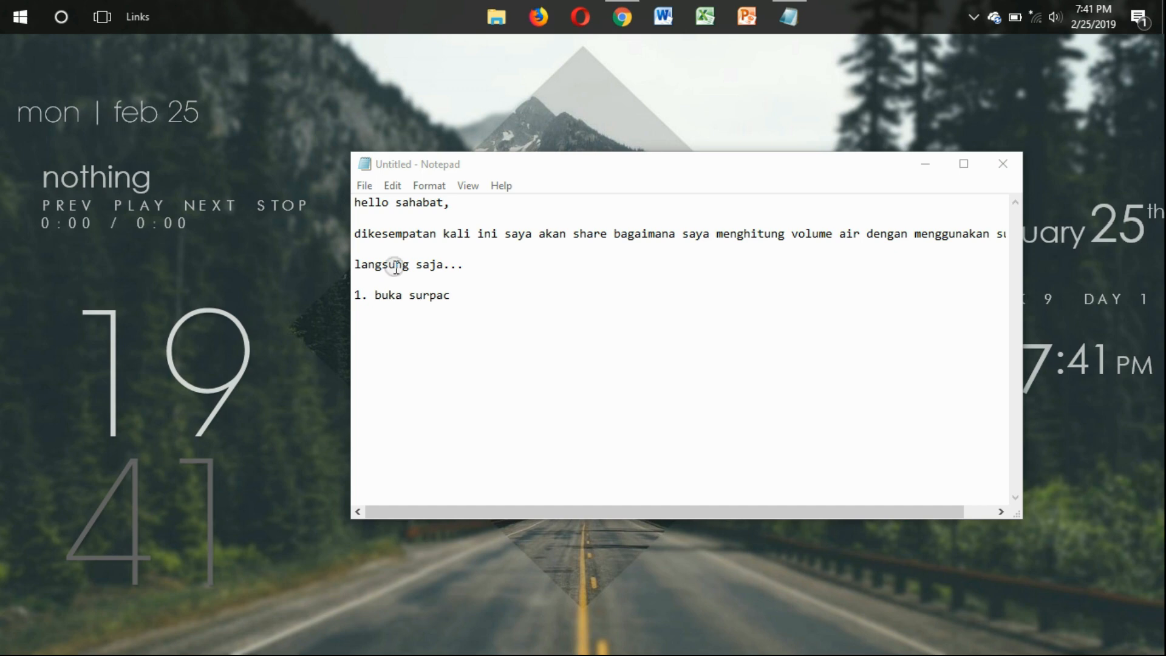
Add the item "2. pilih directory file tempat kita bekerja." to the note and cancel the .NET Framework 3.5 installation offer
left_click(481, 299)
key("Return")
type("2. ")
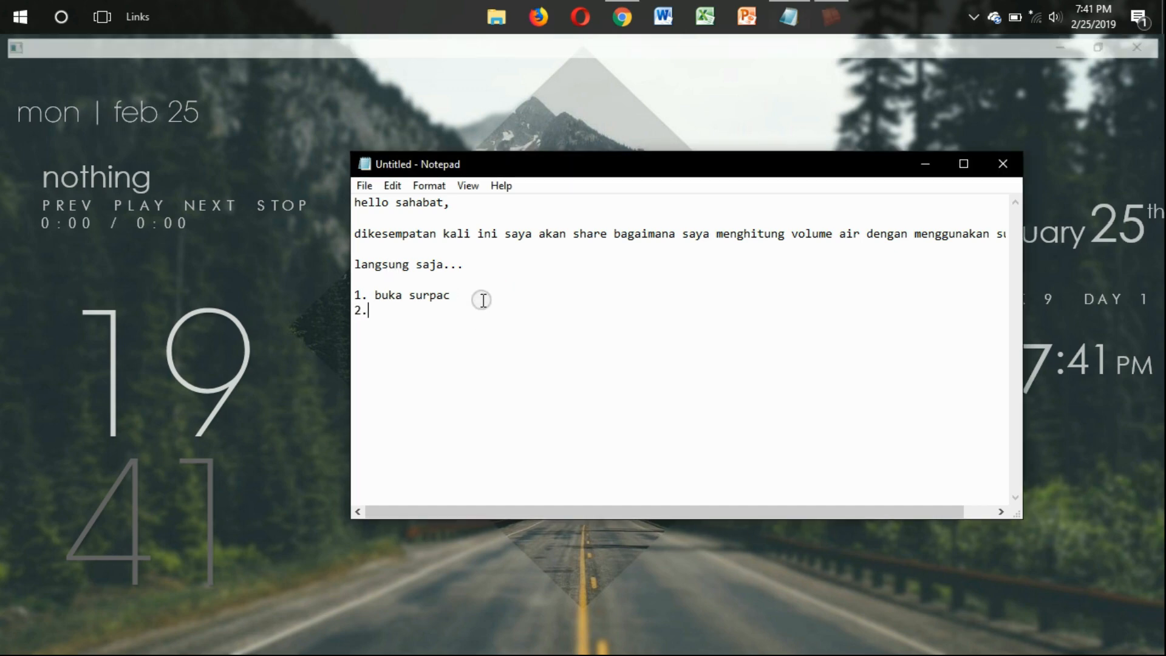
type("pilih ")
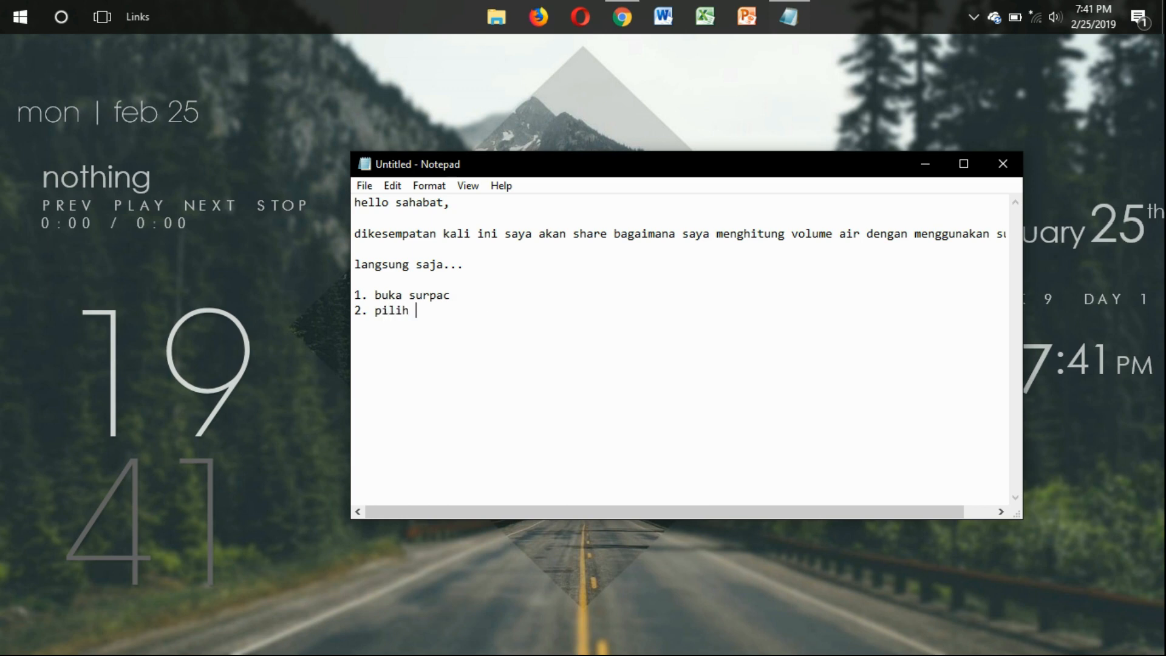
type("directory filetemp")
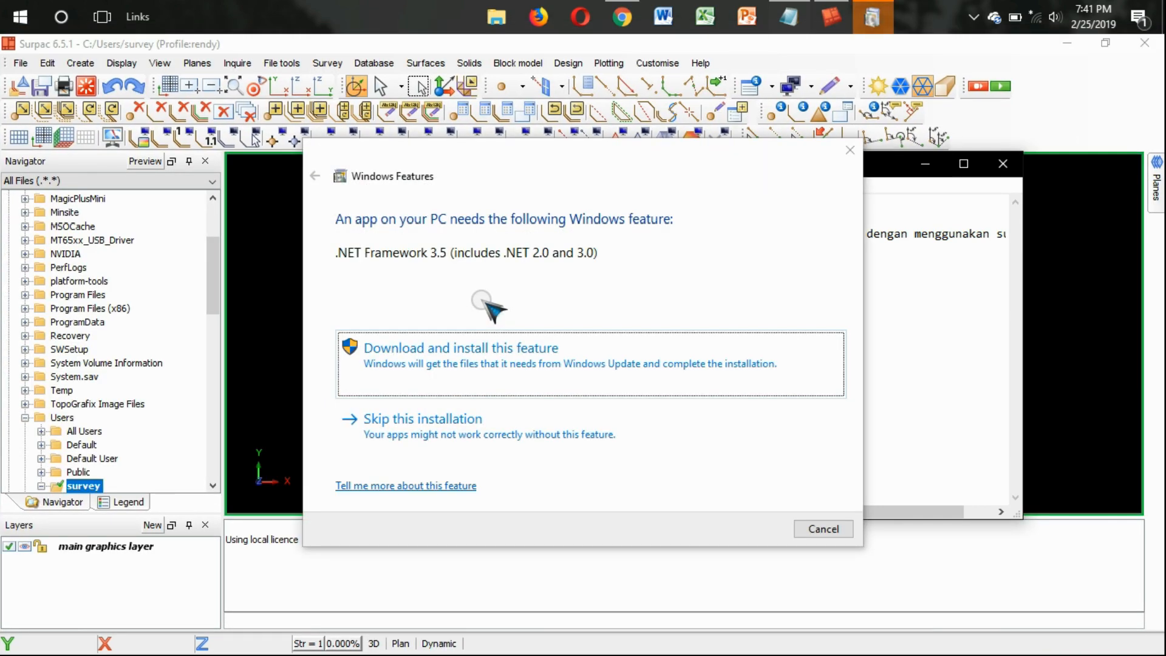
left_click(820, 529)
type("at kita bekerja")
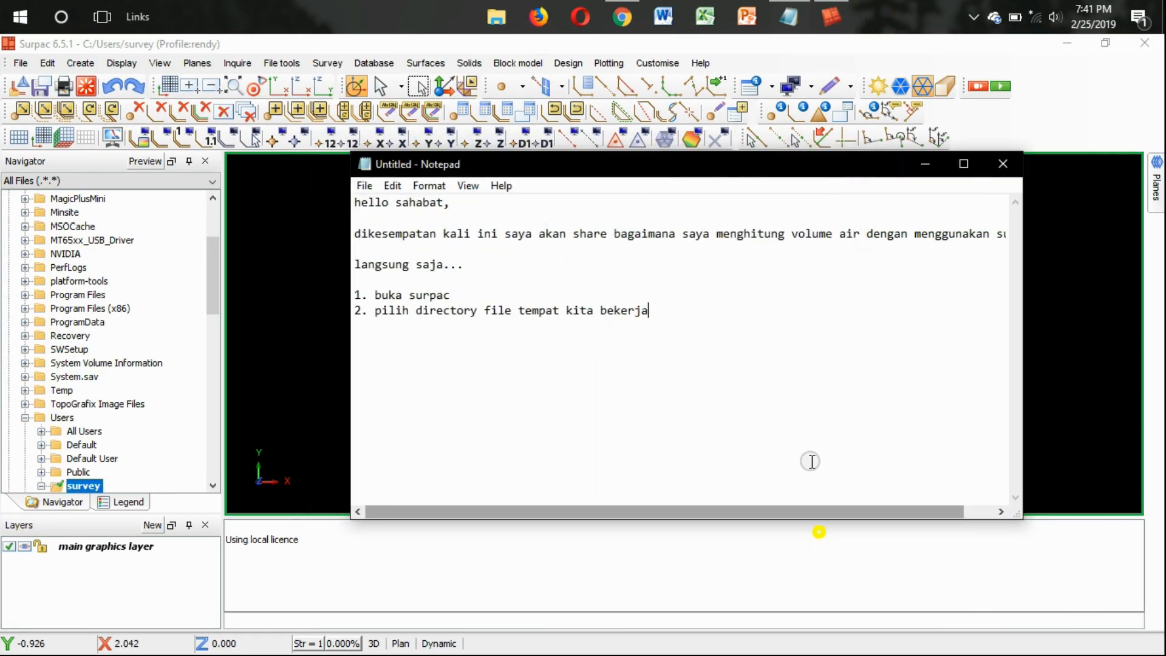
type(".")
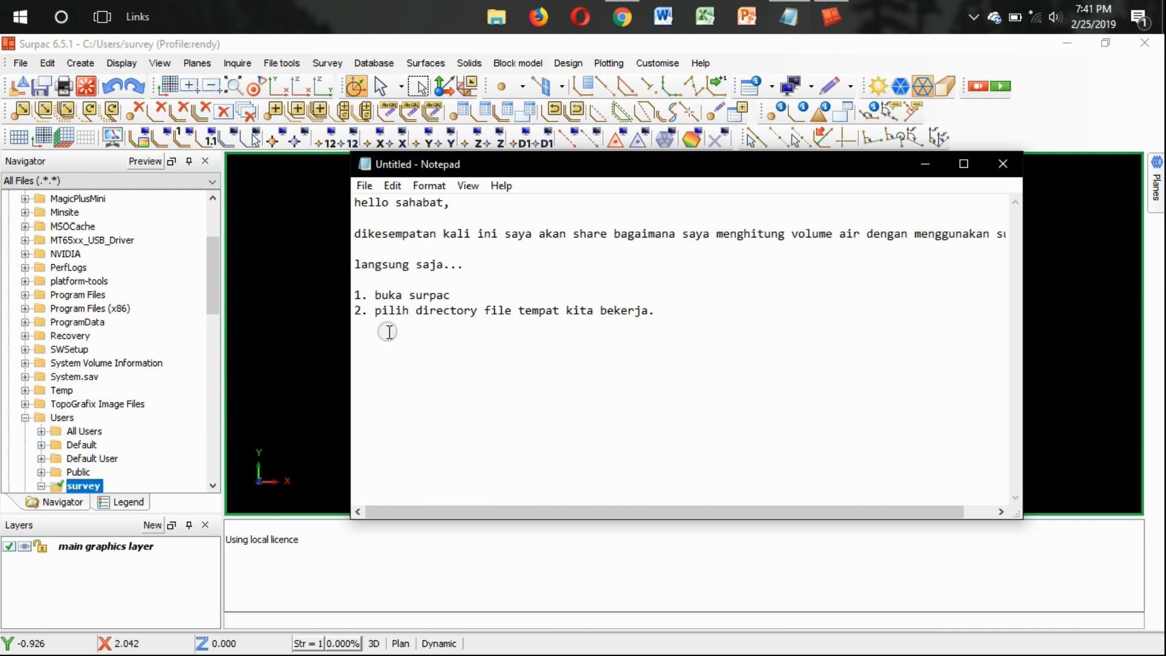
Switch to Surpac, set the folder E:\02. tutorial\03. volume\02. air as the work directory, and open base.str from it
left_click(286, 308)
left_click_drag(213, 312, 213, 267)
left_click(10, 198)
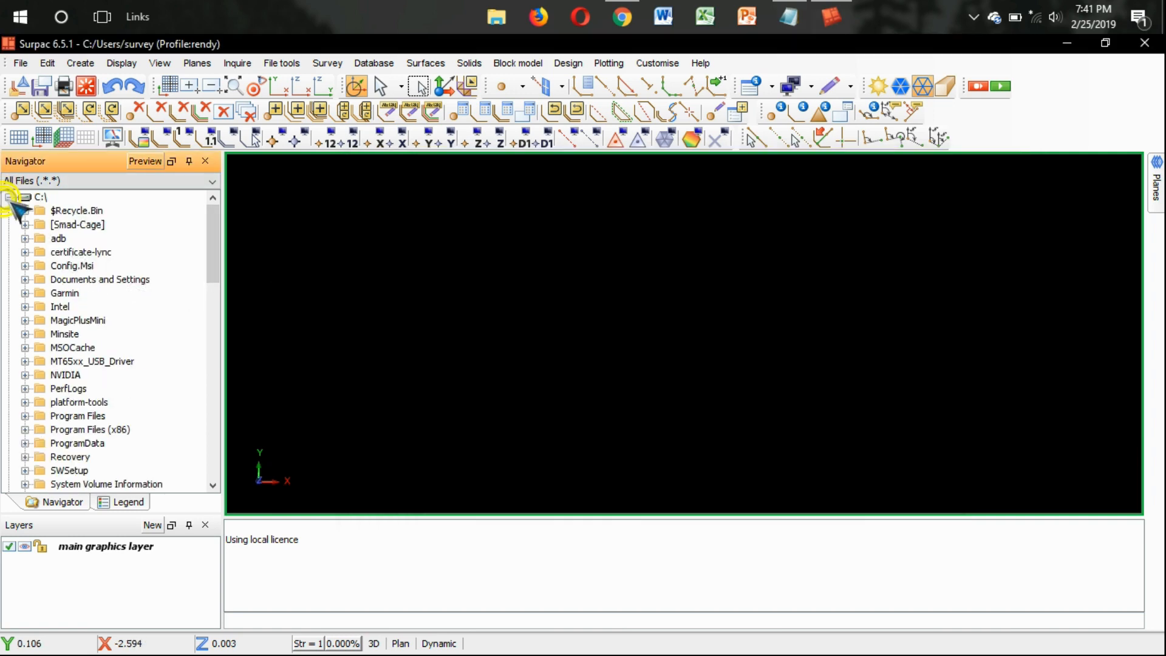
left_click(9, 211)
left_click(25, 239)
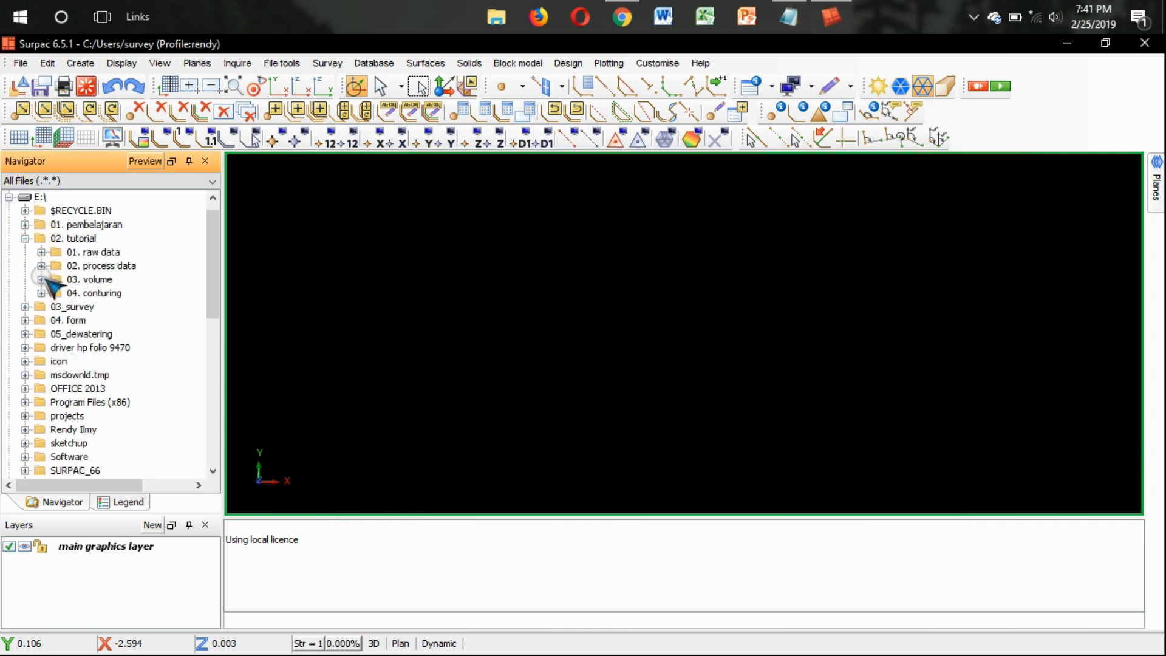
left_click(41, 280)
left_click(57, 307)
right_click(99, 311)
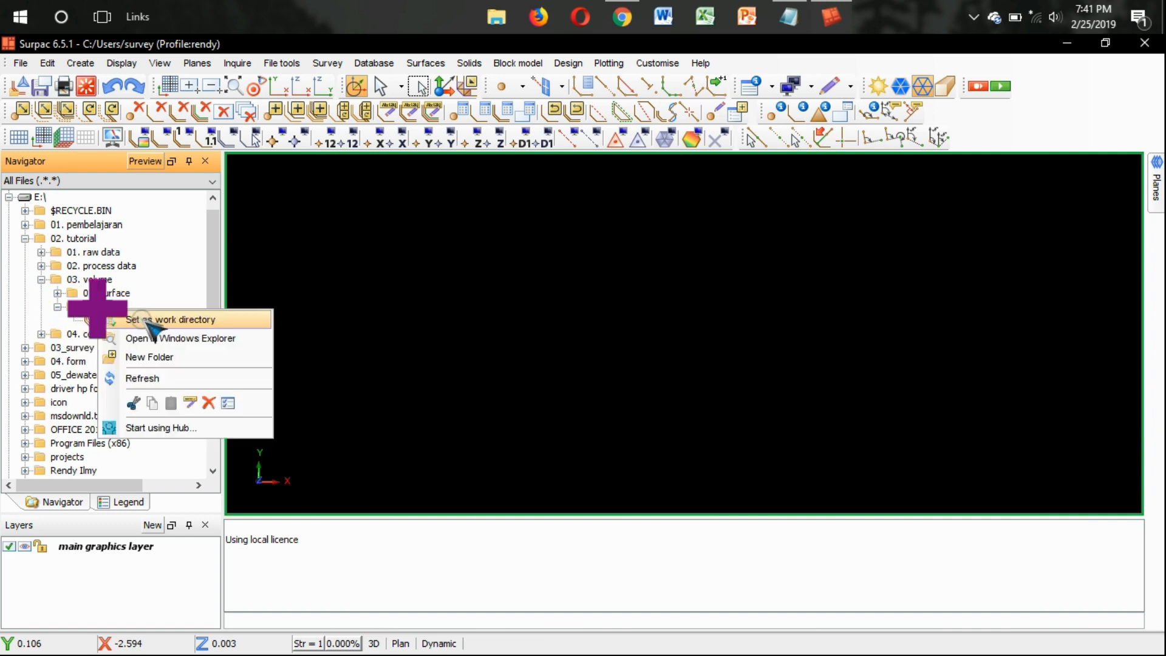
left_click(151, 320)
left_click(118, 320)
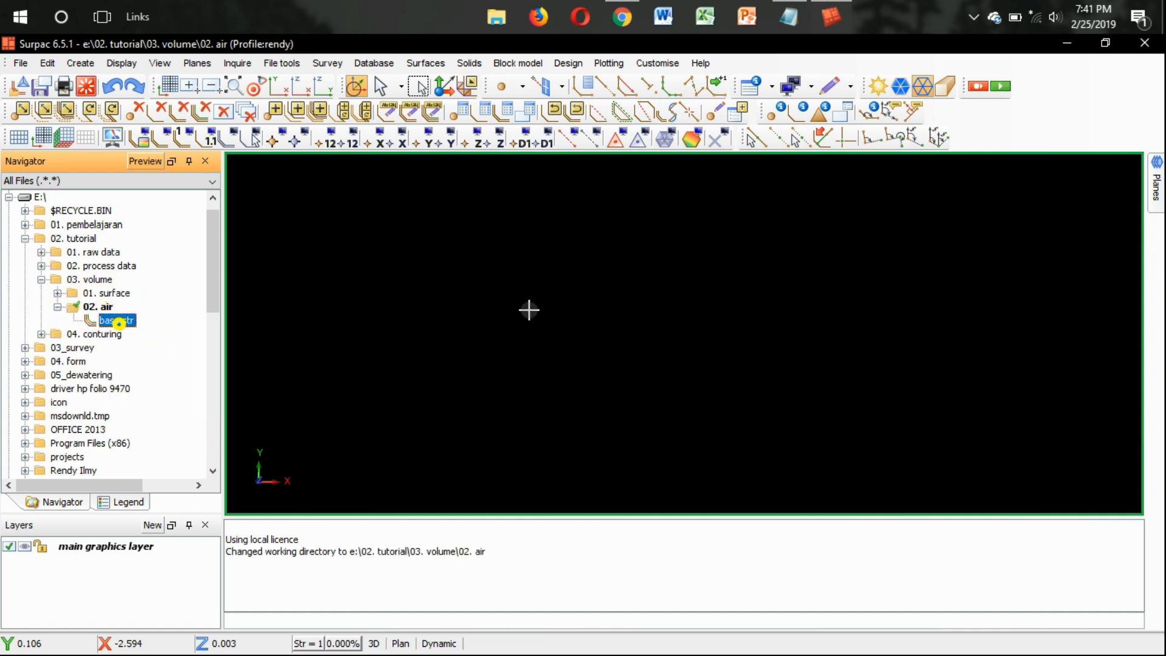
Switch to Notepad and add "3. buka file. disini saya menggunakan design sederhana dimana saya akan mengitung volume berdasarkan design tersebut.", breaking the line after "berdasarkan"
left_click(801, 22)
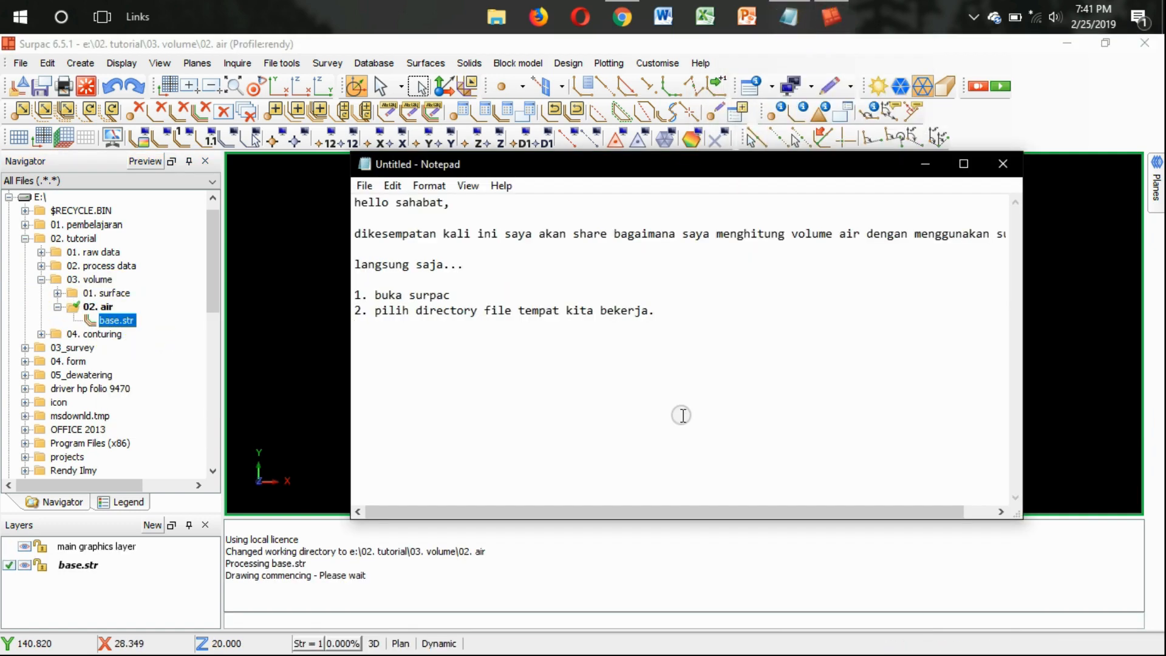
key("Return")
type("3. buka file. di")
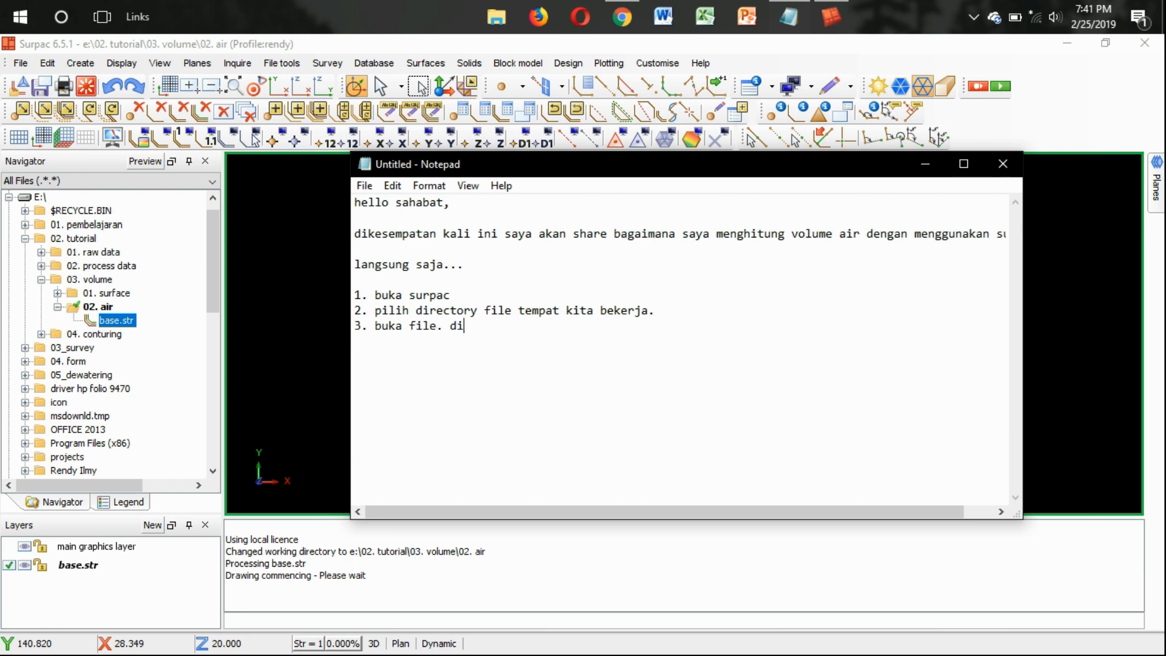
type("sini saya menggunakan ")
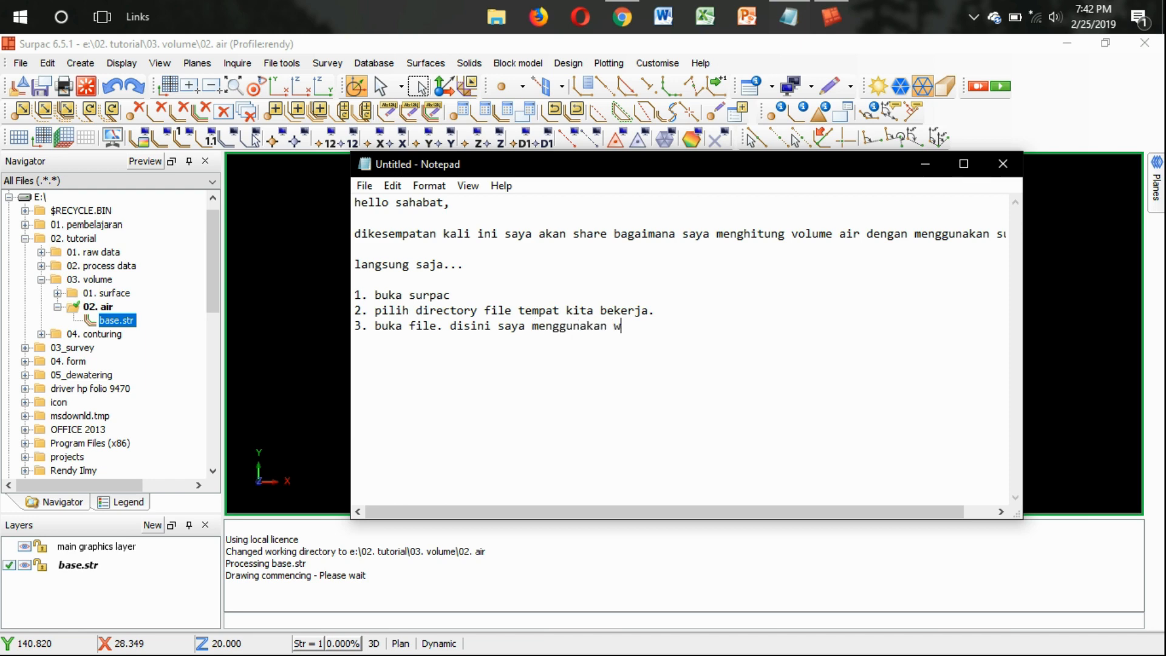
type("design sederhana")
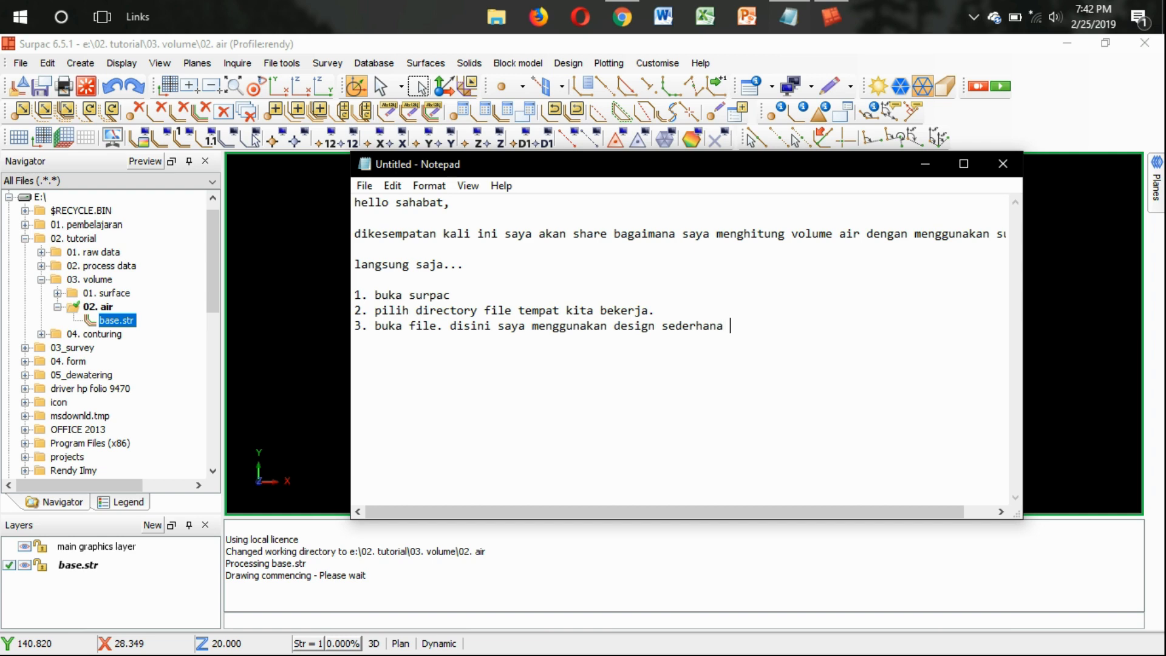
type(" dimana saya akan me")
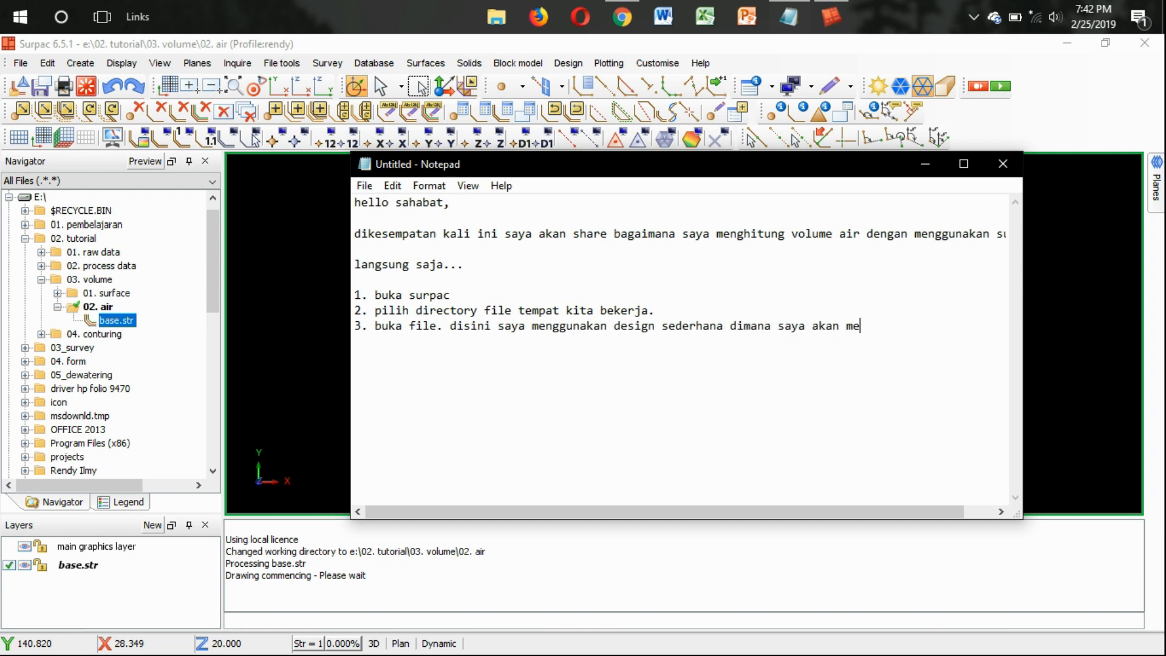
type("ngitung volume berdasarkan")
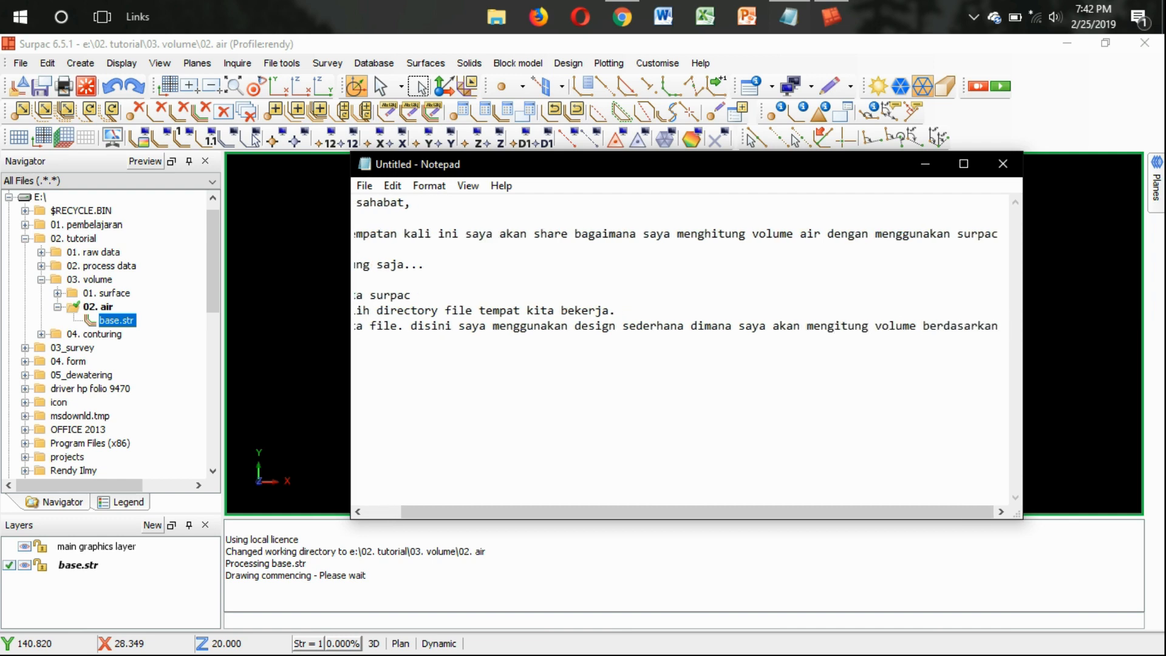
key("Return")
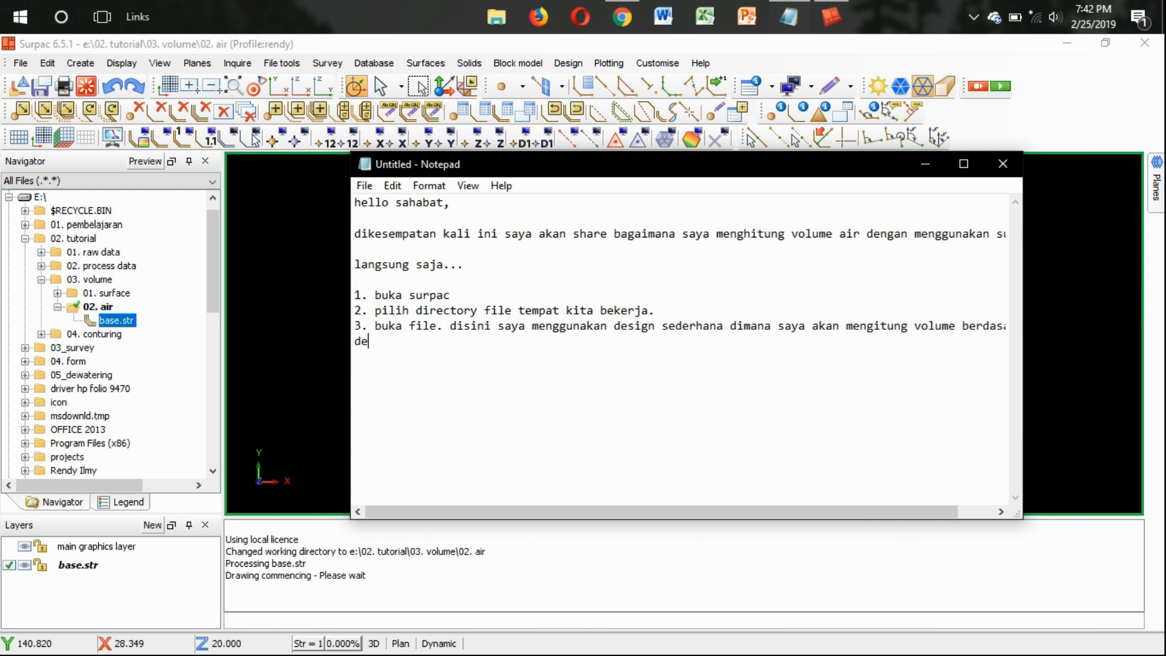
type("design tersebut.")
Add the item "4. cek elevasi terendah dari wadah air yang akan kita hitung beserta elevasi tertingginya." to the list in Notepad
left_click(926, 163)
mouse_move(784, 339)
middle_mouse_down()
mouse_move(679, 363)
mouse_move(848, 348)
mouse_move(705, 346)
mouse_move(646, 372)
middle_mouse_up()
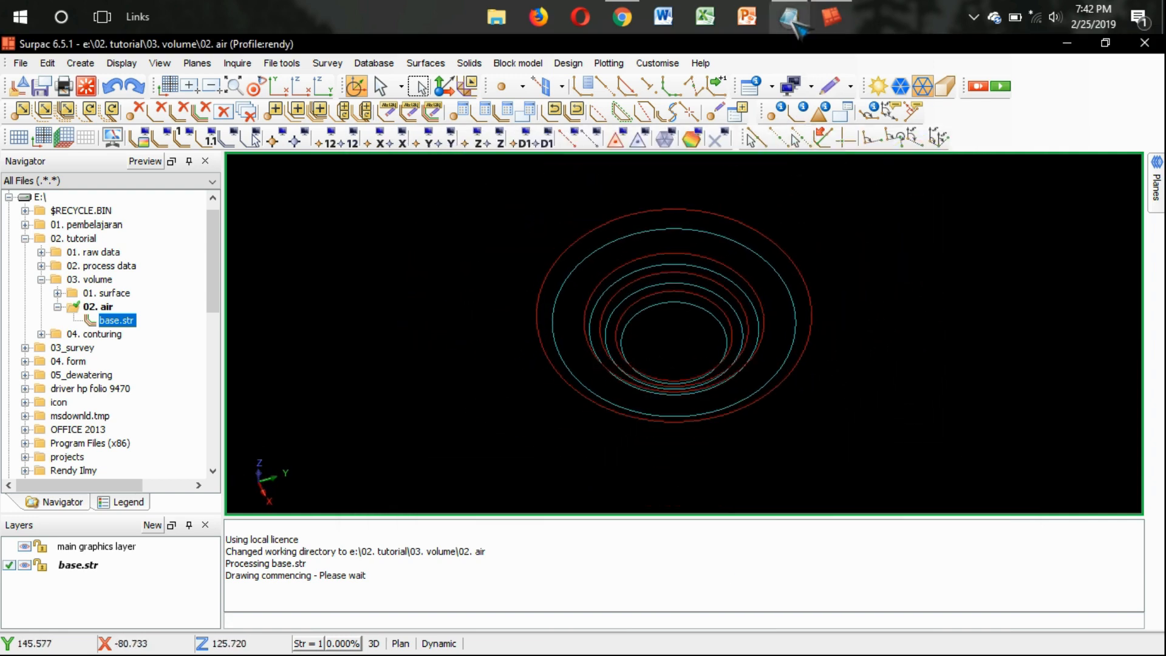
left_click(793, 24)
type("4")
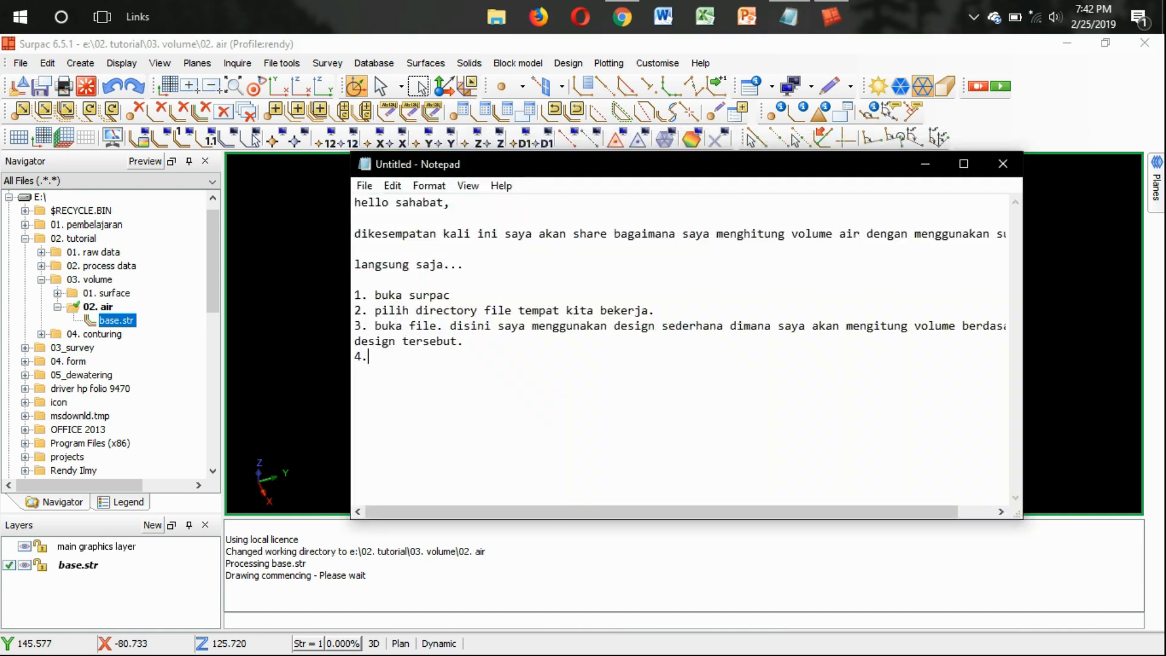
type(". cek elevasi terendah")
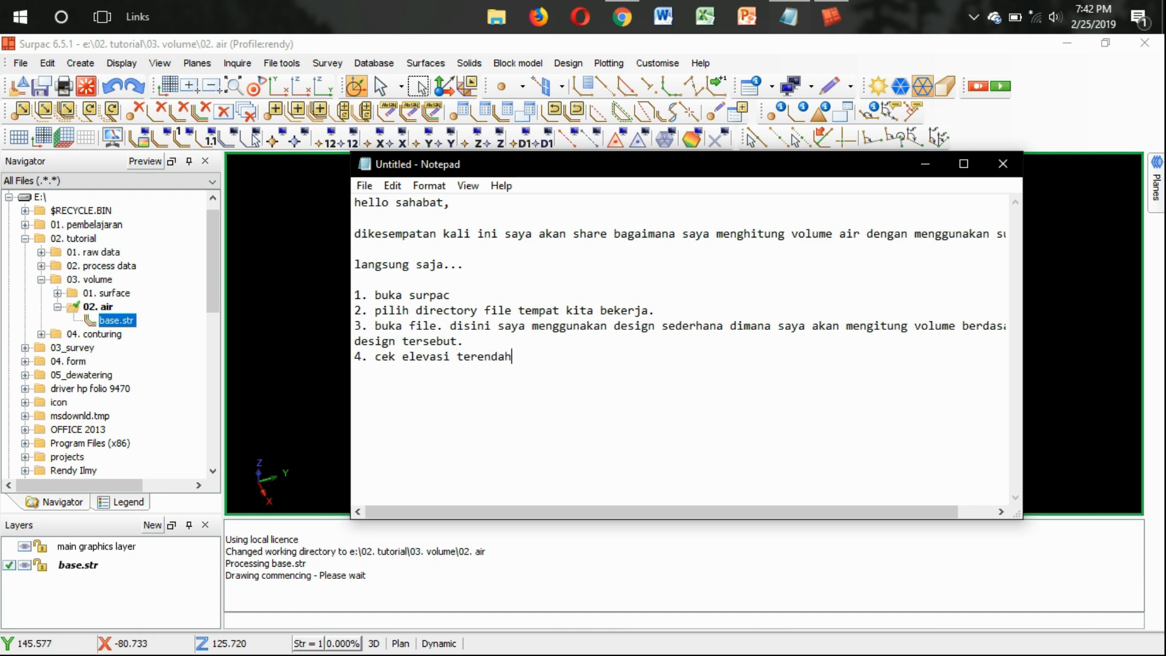
type(" dari wadah air yang aka")
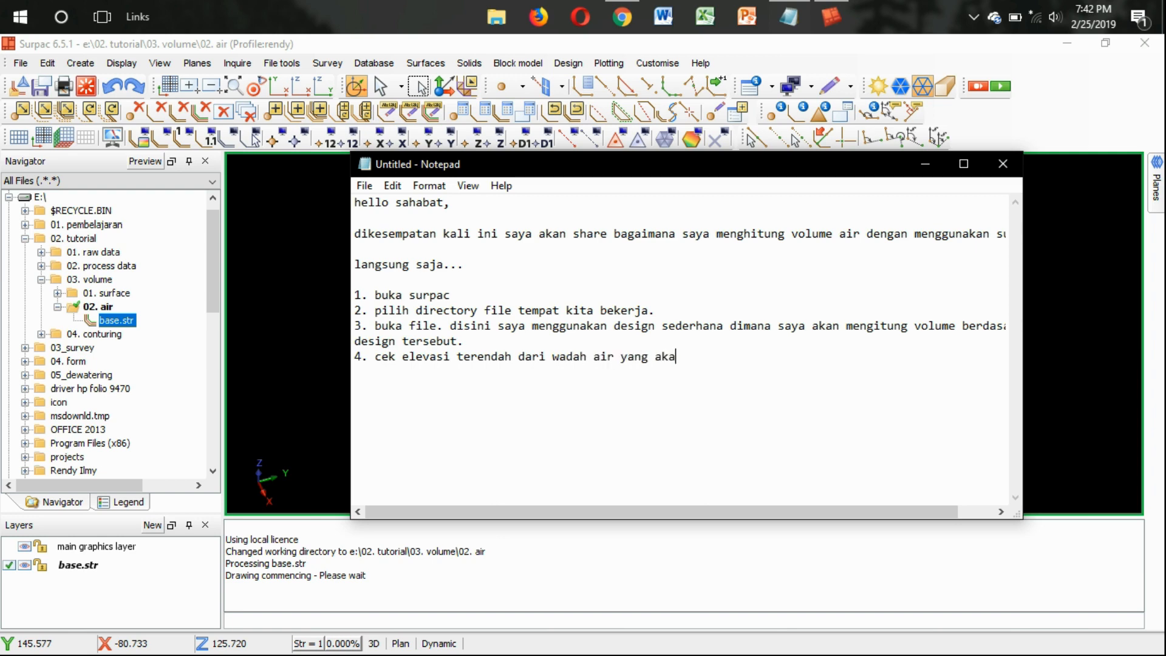
type("n kita hitung beserta ")
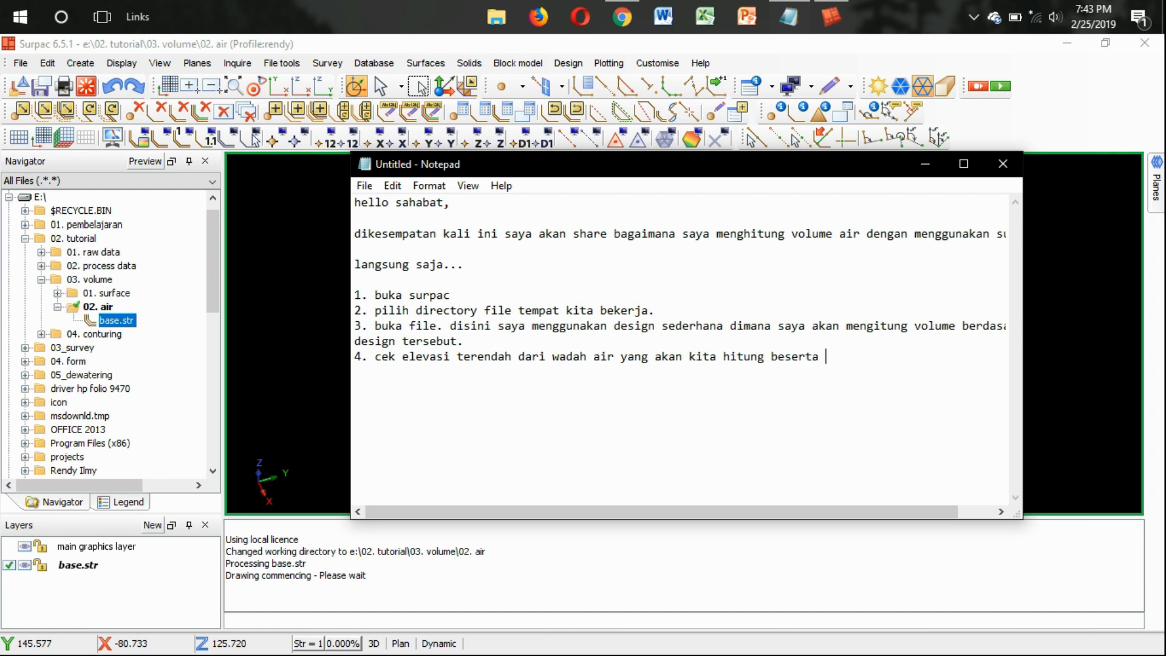
type("elevasi tertingginya.")
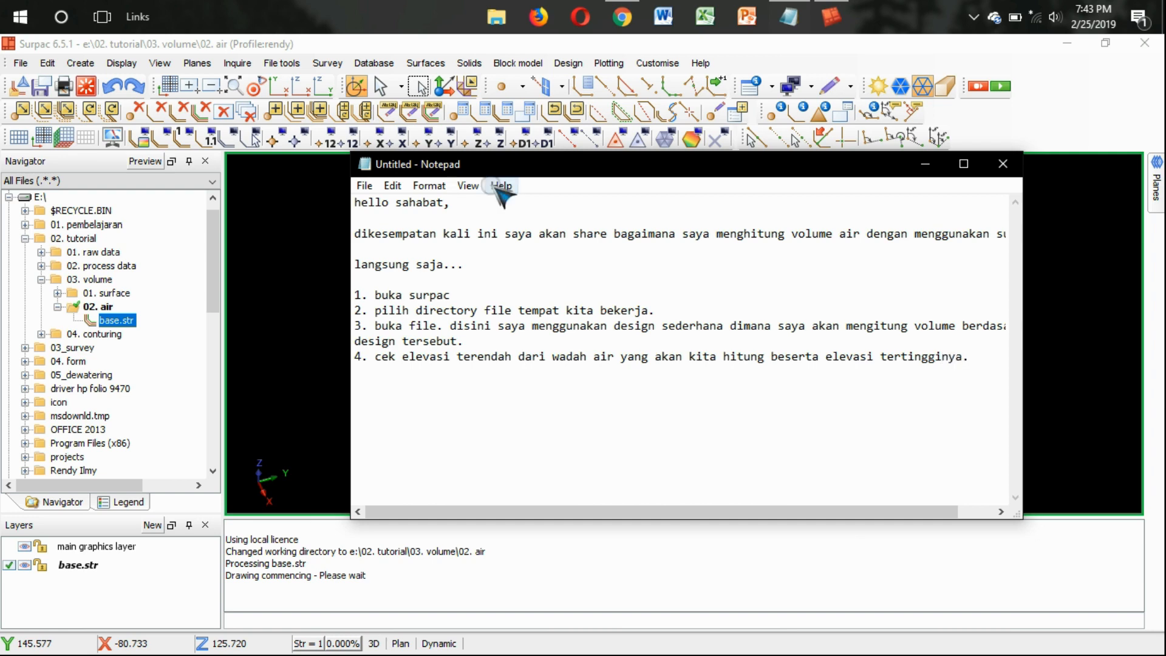
Switch to Surpac and check the elevation of a point on the design's lowest ring with the point edit function
left_click(925, 164)
left_click_drag(729, 355, 723, 325)
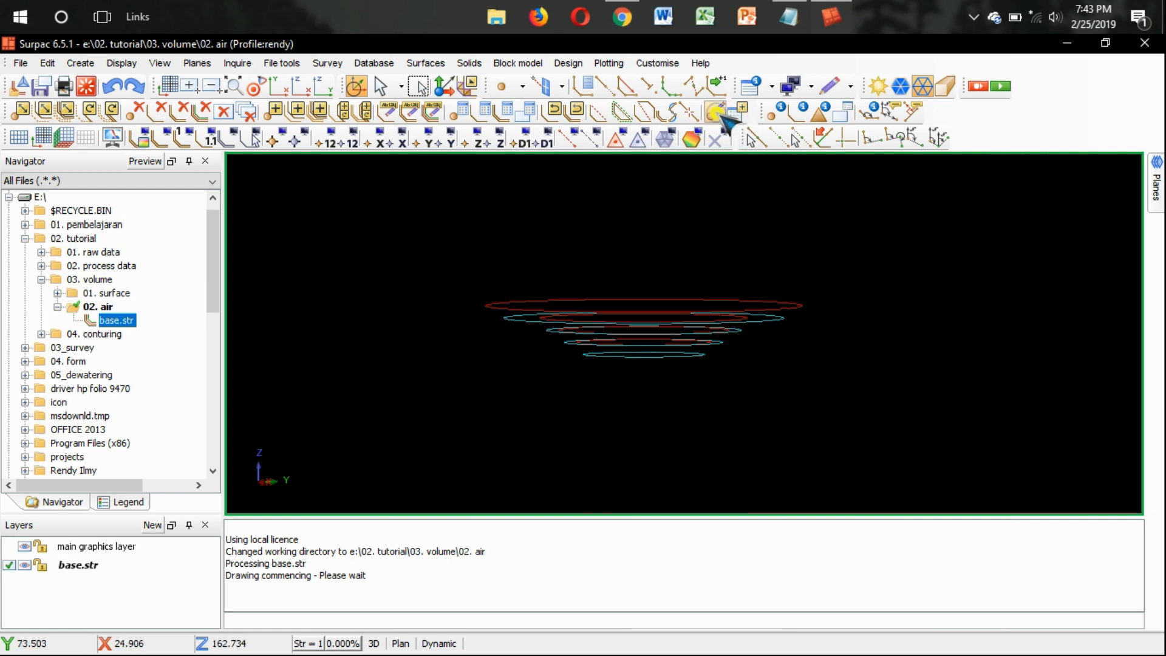
left_click(739, 113)
left_click(716, 361)
left_click(588, 448)
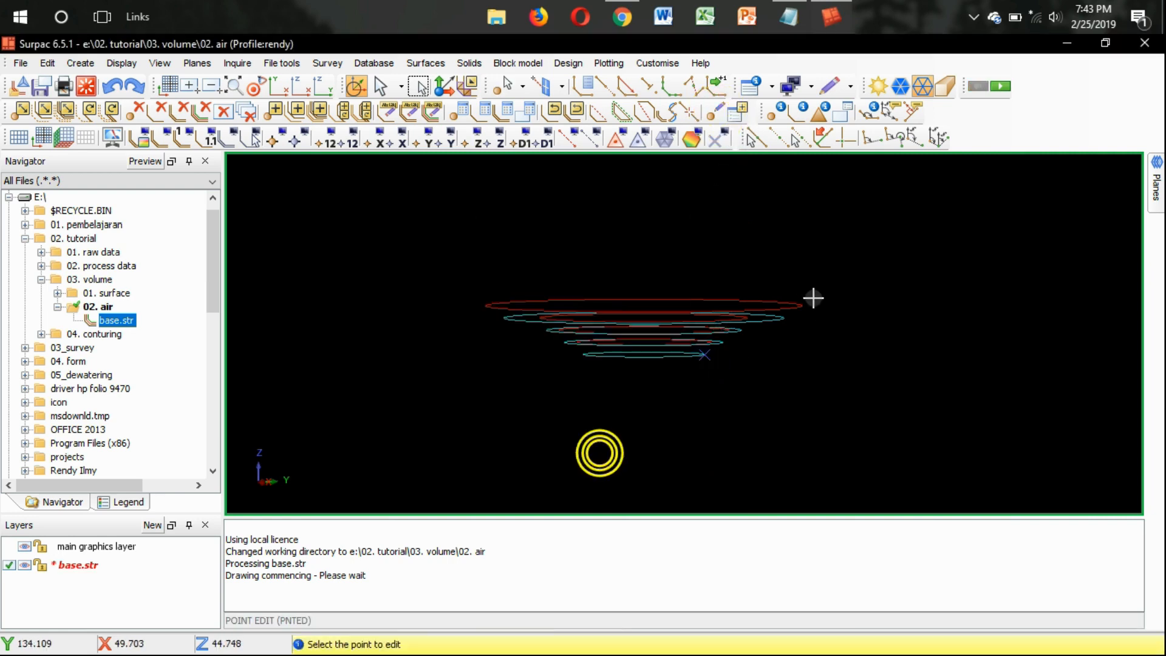
Check the elevations of a point on the lowest ring and a point on the top ring with the point edit function
left_click(811, 304)
left_click(583, 448)
left_click(659, 379)
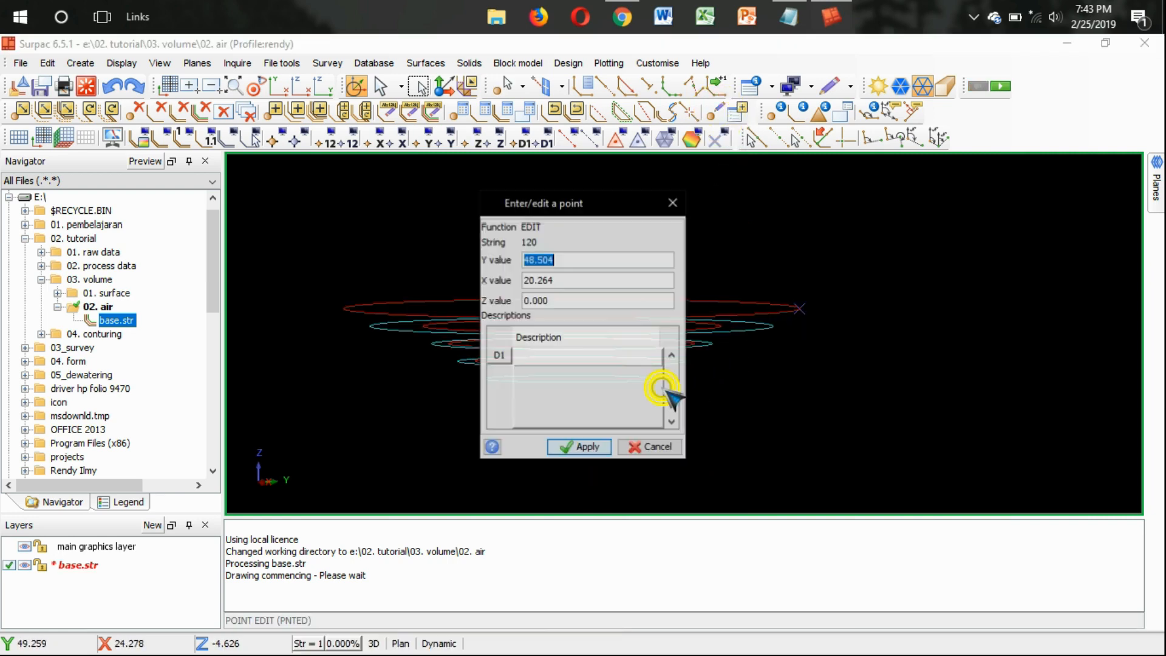
left_click(559, 302)
left_click(584, 446)
left_click(809, 308)
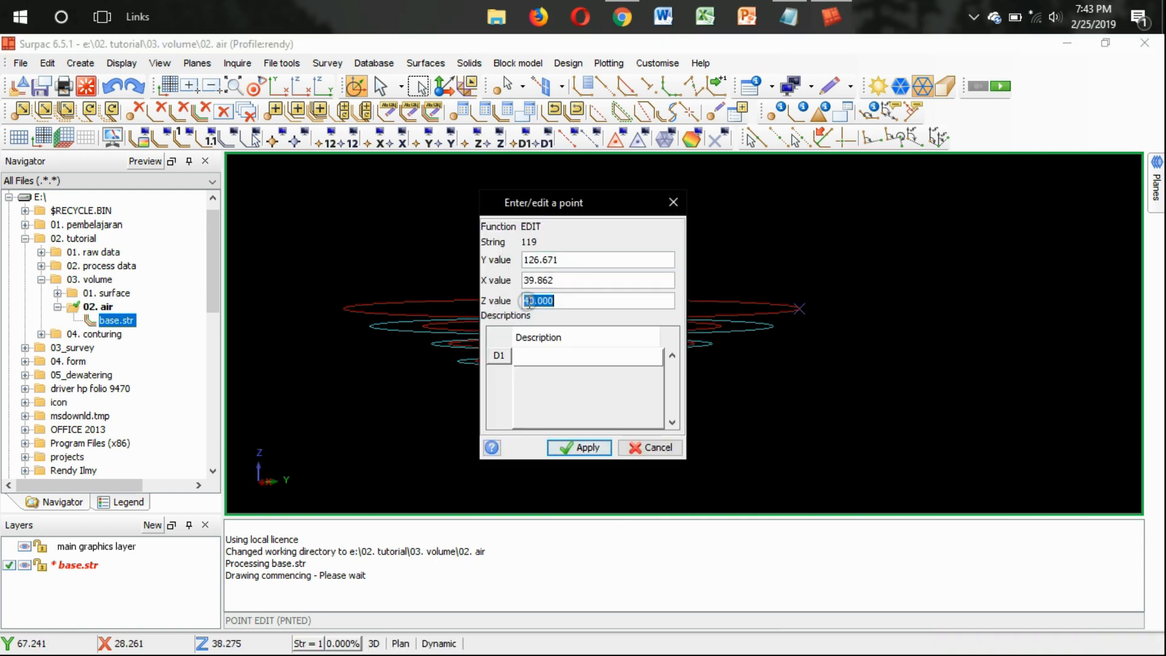
Switch to Notepad and append "didesign yang saya buat elevasi terendahnya adalah +0 dan elevasi tertingginya adalah +40" to item 4, with a line break after "didesign"
left_click(790, 16)
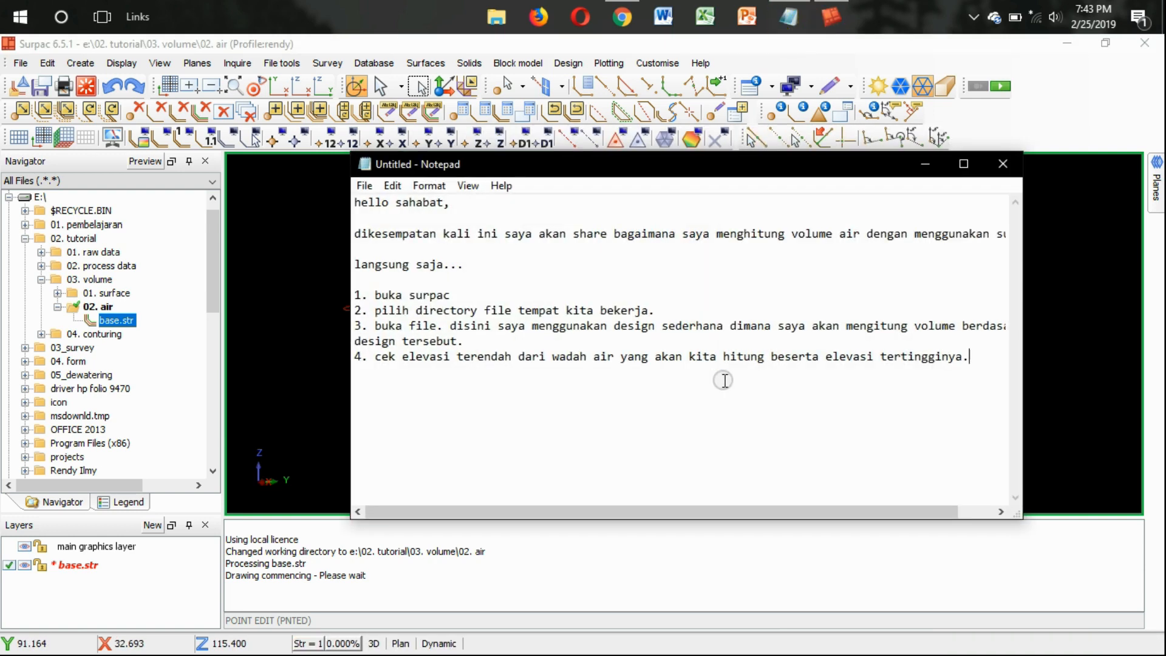
type("didesigh")
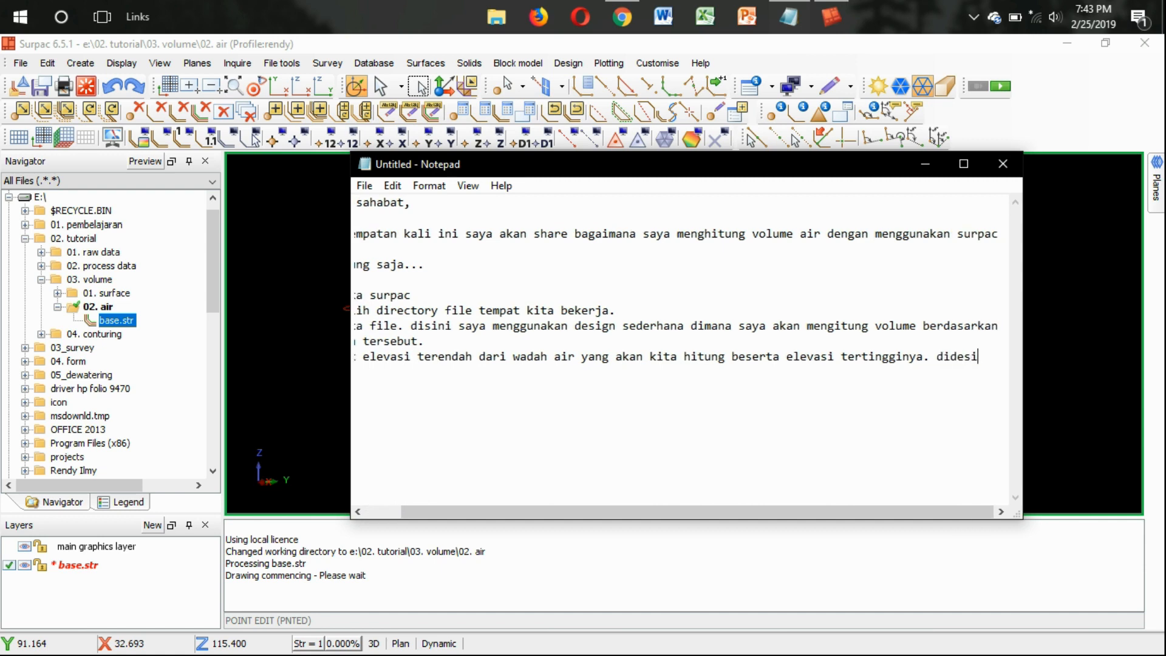
key("Return")
type("yan")
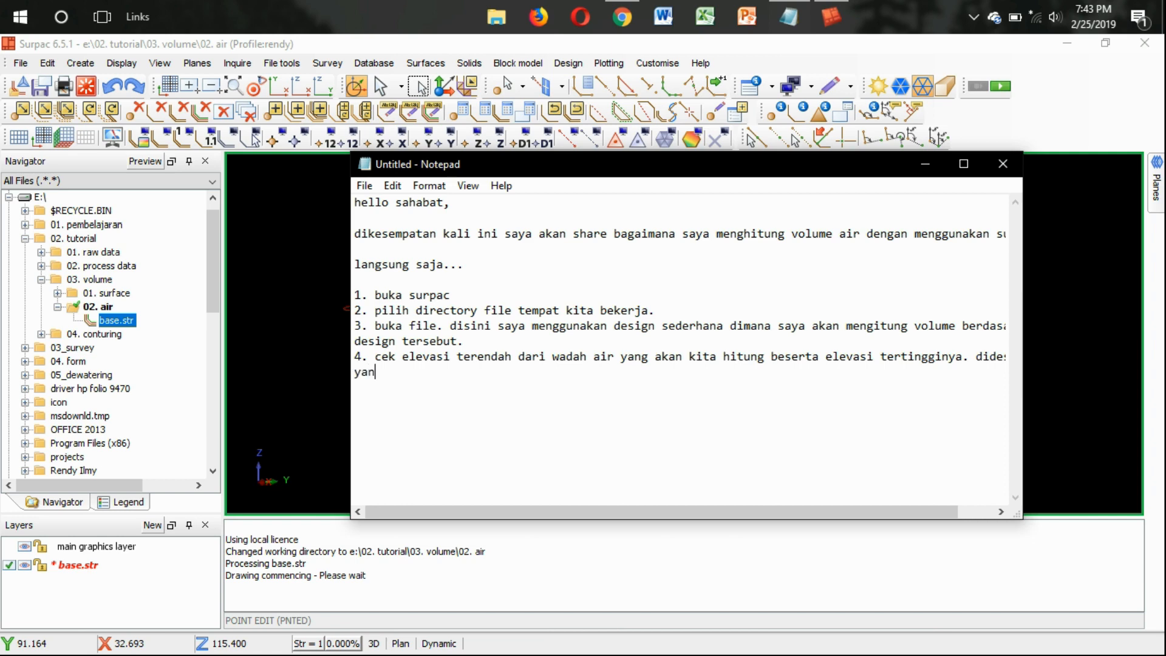
type("g saya buat elevasi terendah")
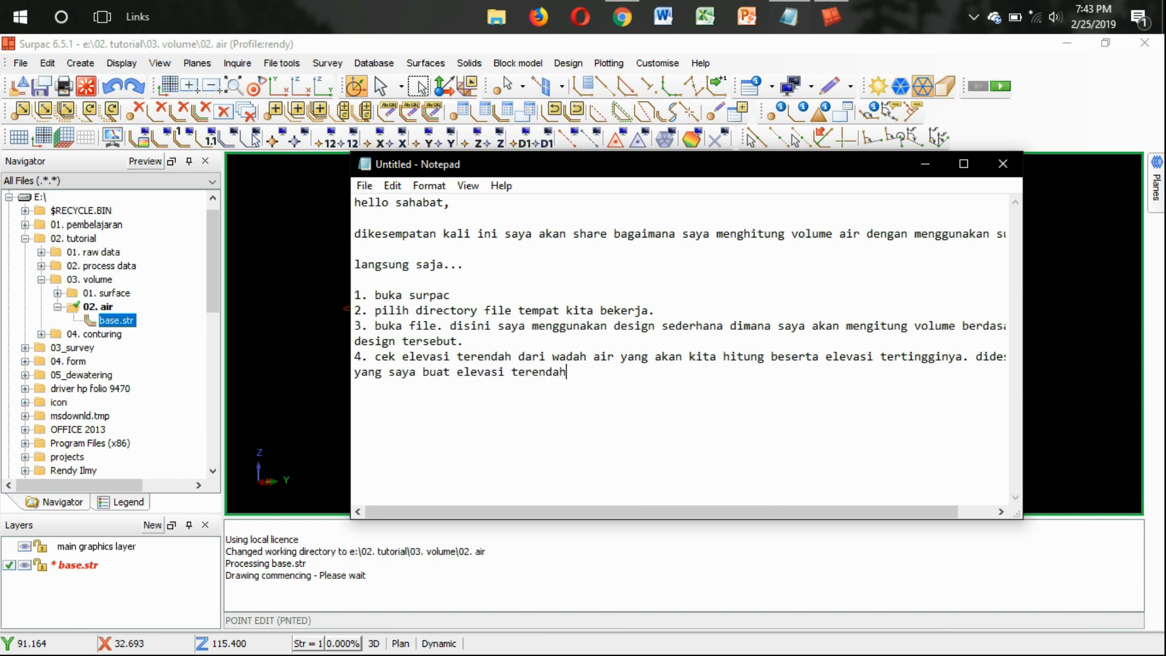
type("nya adalah")
type("+0 dan ")
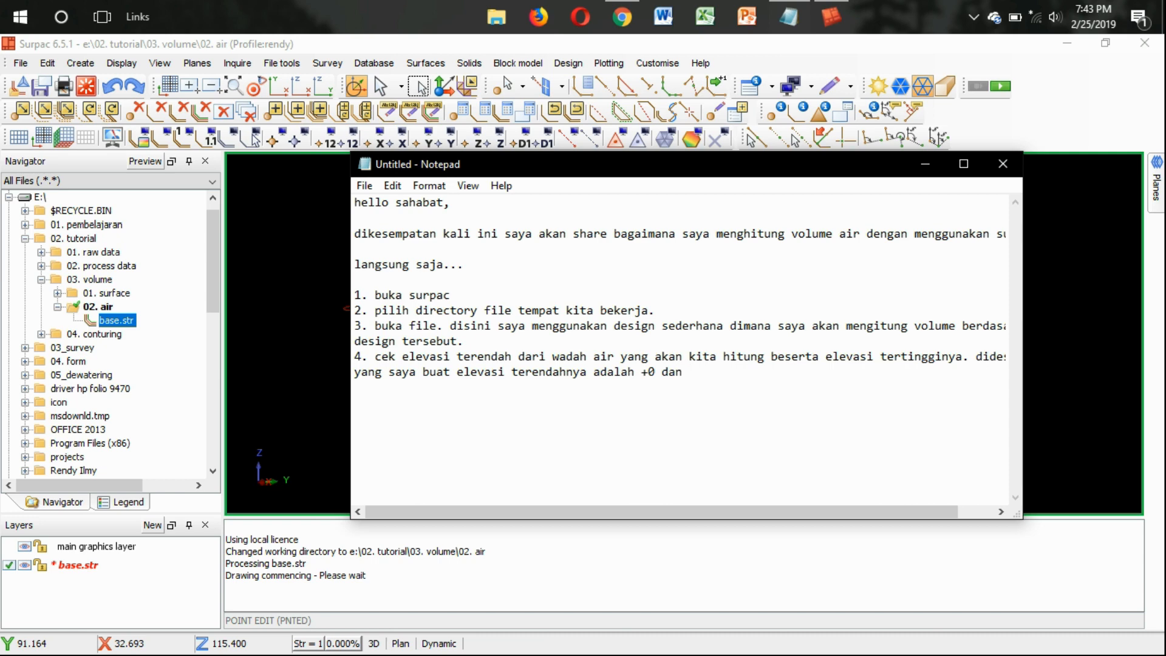
type("elevasi tertingginya ada")
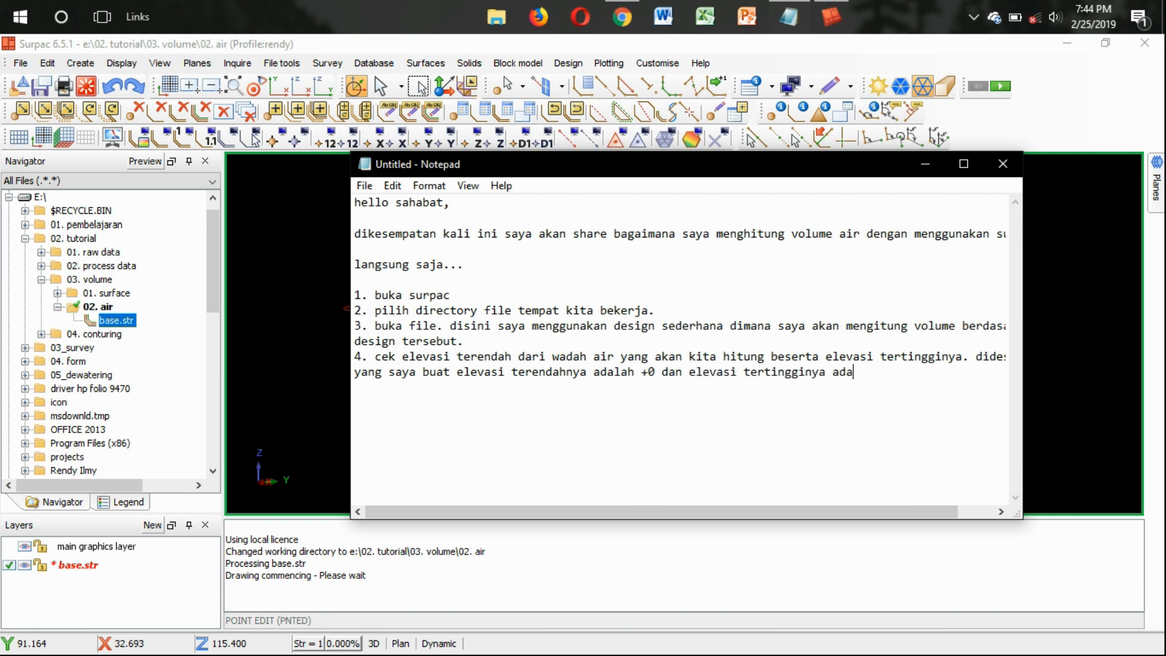
type("lah")
type(" +40")
Add the list item "5. tentukan elevasi permukaan pada air. dsni kita akan buat dengan cara" on a new line
type("tukan eleva")
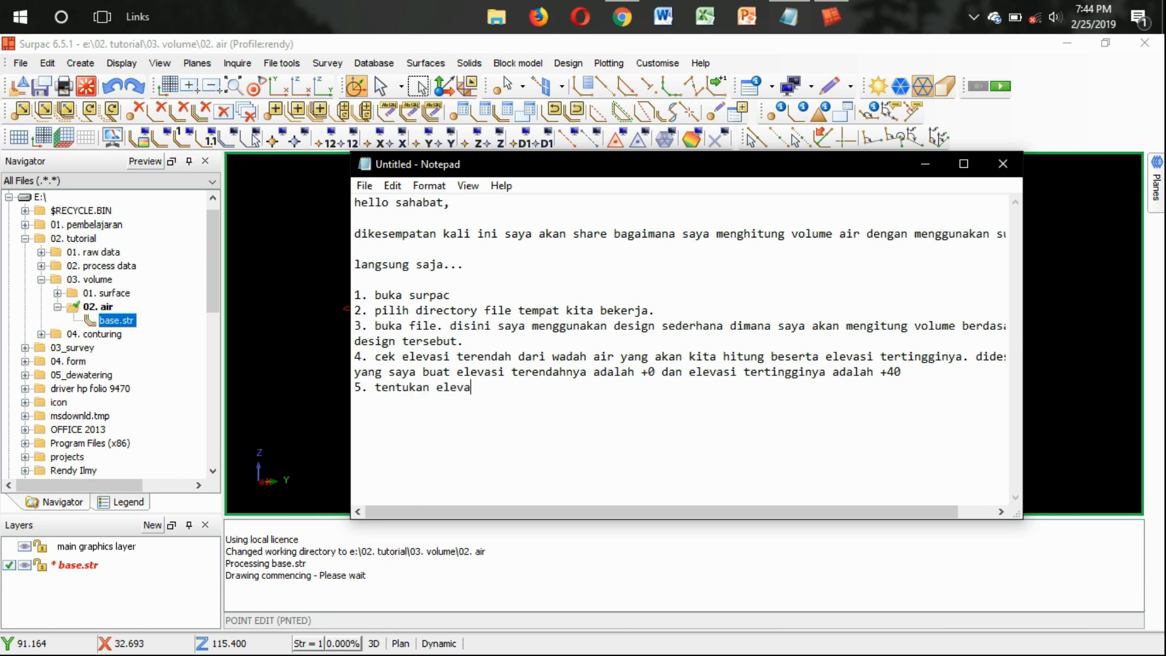
type("si permukaan pada ai")
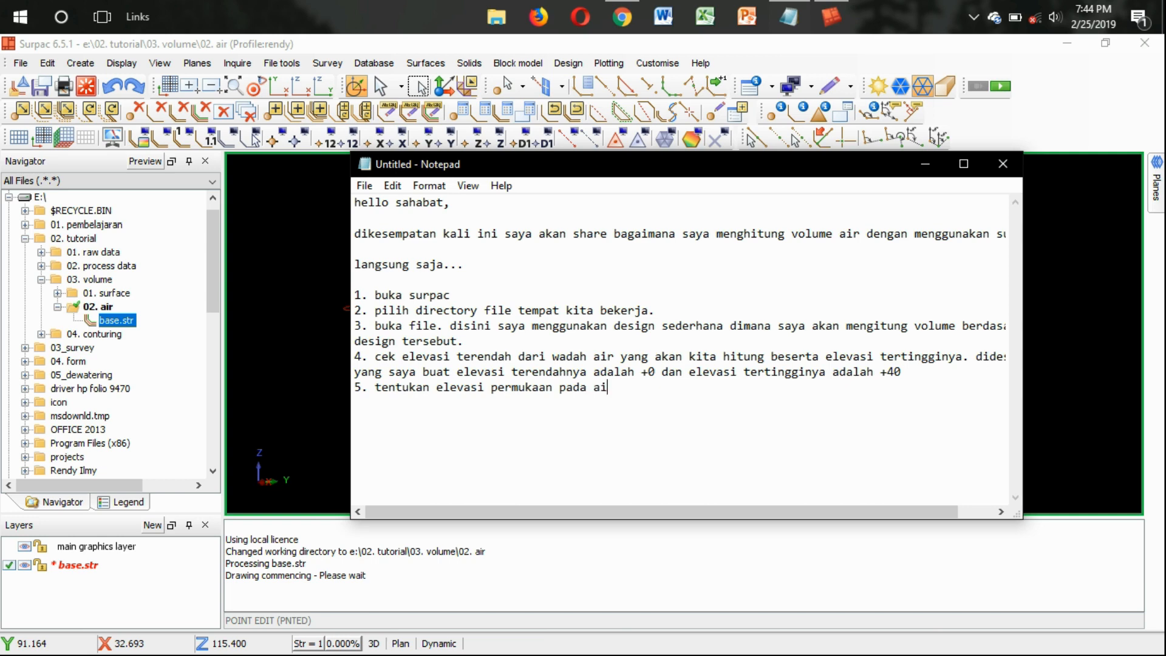
type("r. dsni kita akab")
type(" buat dengan cara")
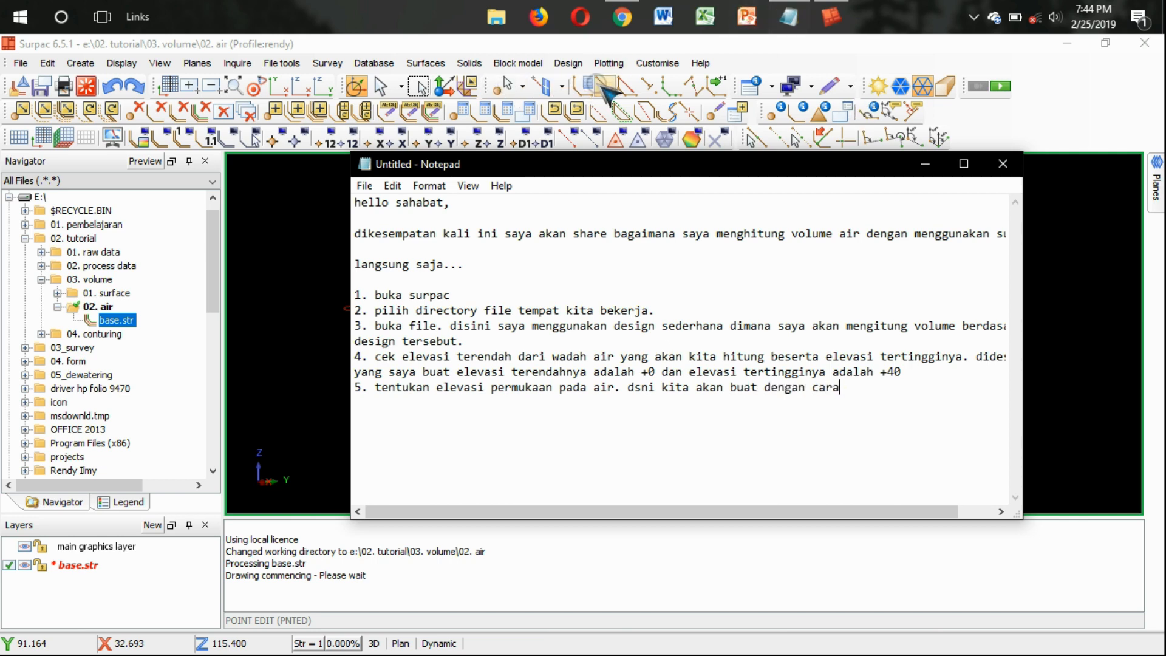
Check the name of the mouse point-creation tool in Surpac and continue item 5 in Notepad with "create point with mouse-" and a line break
left_click(598, 84)
left_click(672, 200)
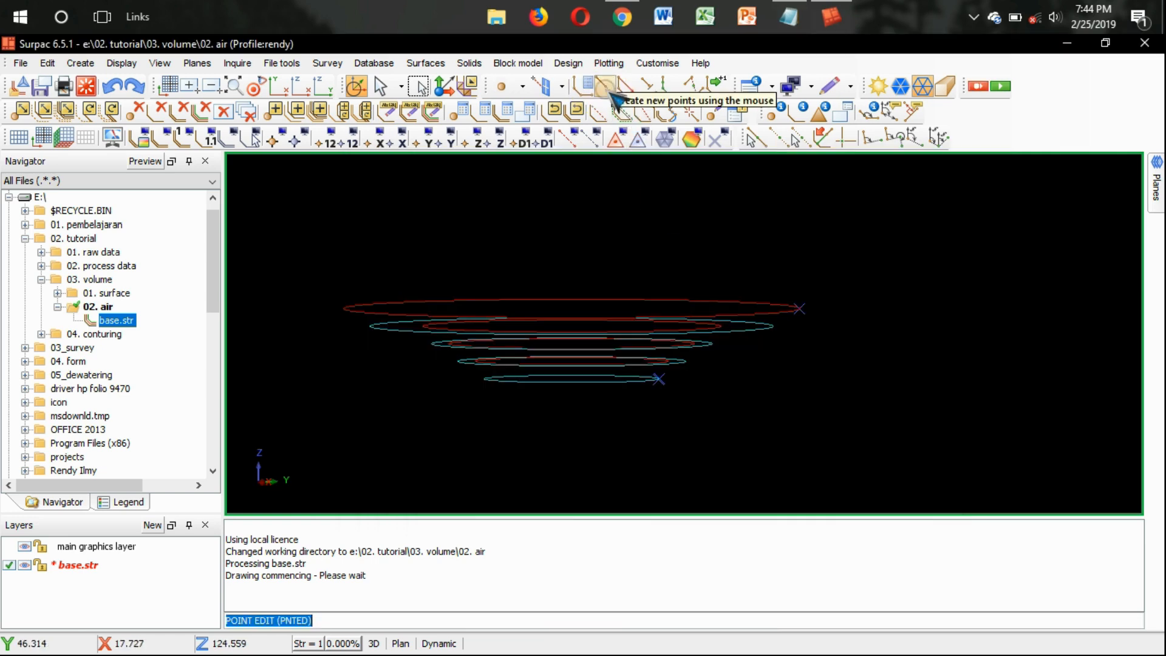
left_click(789, 16)
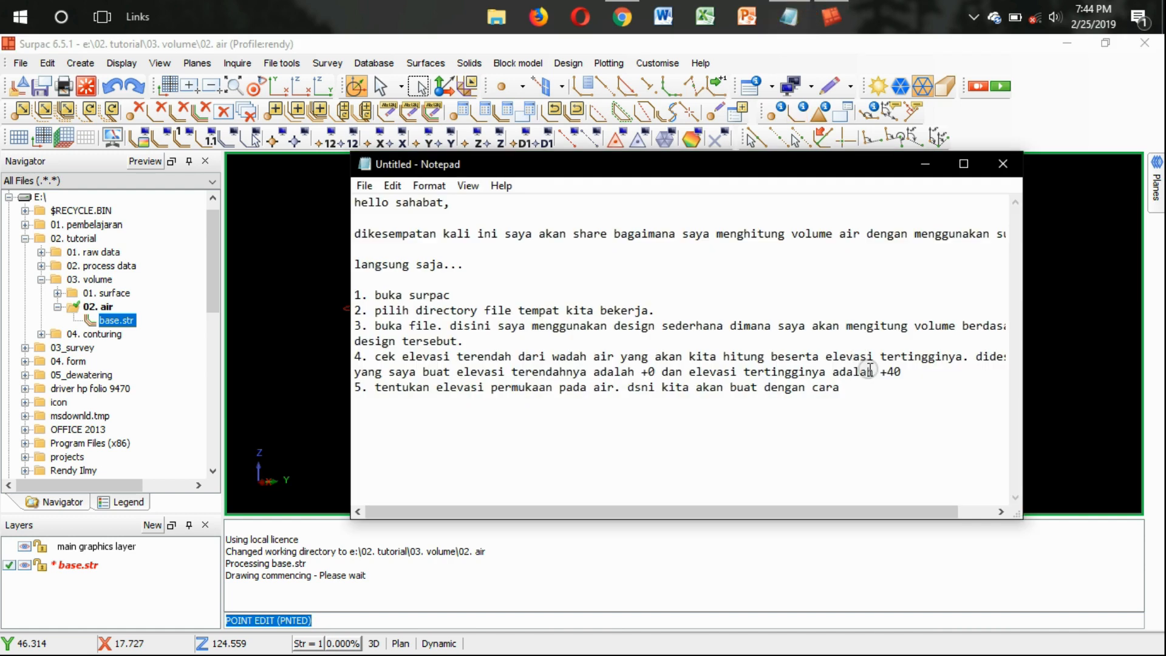
type("creat")
key("BackSpace")
key("BackSpace")
key("BackSpace")
type("te point wi")
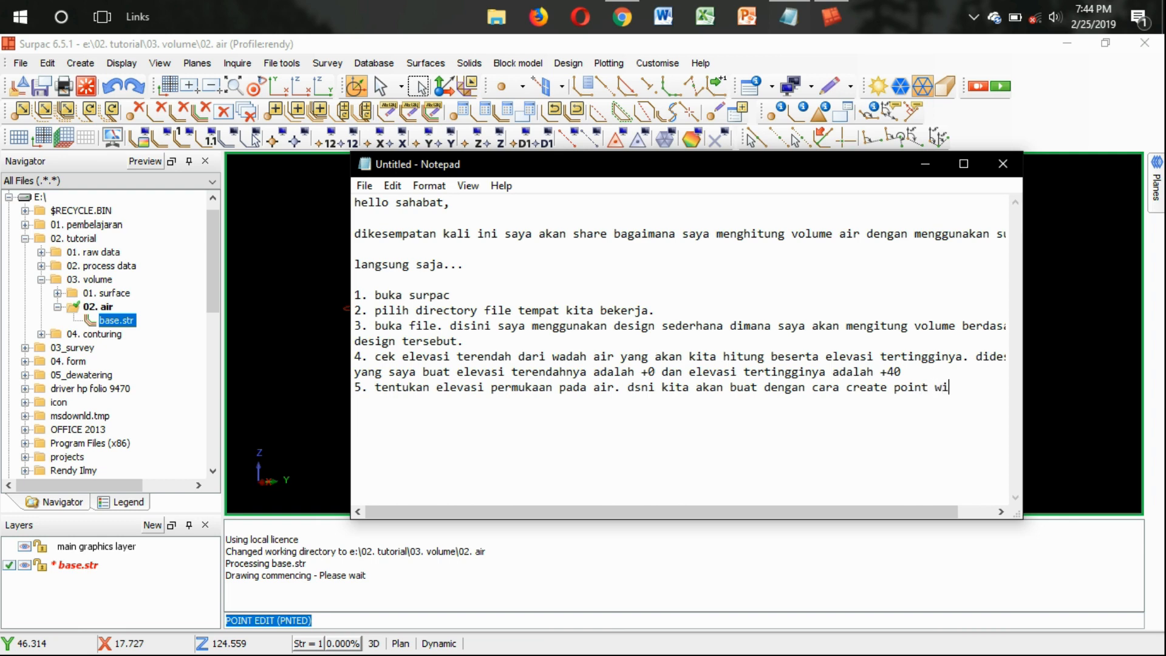
type("th mouse-")
key("Return")
Return to Surpac, show the pit design in plan view, and erase the temporary markers
left_click(924, 164)
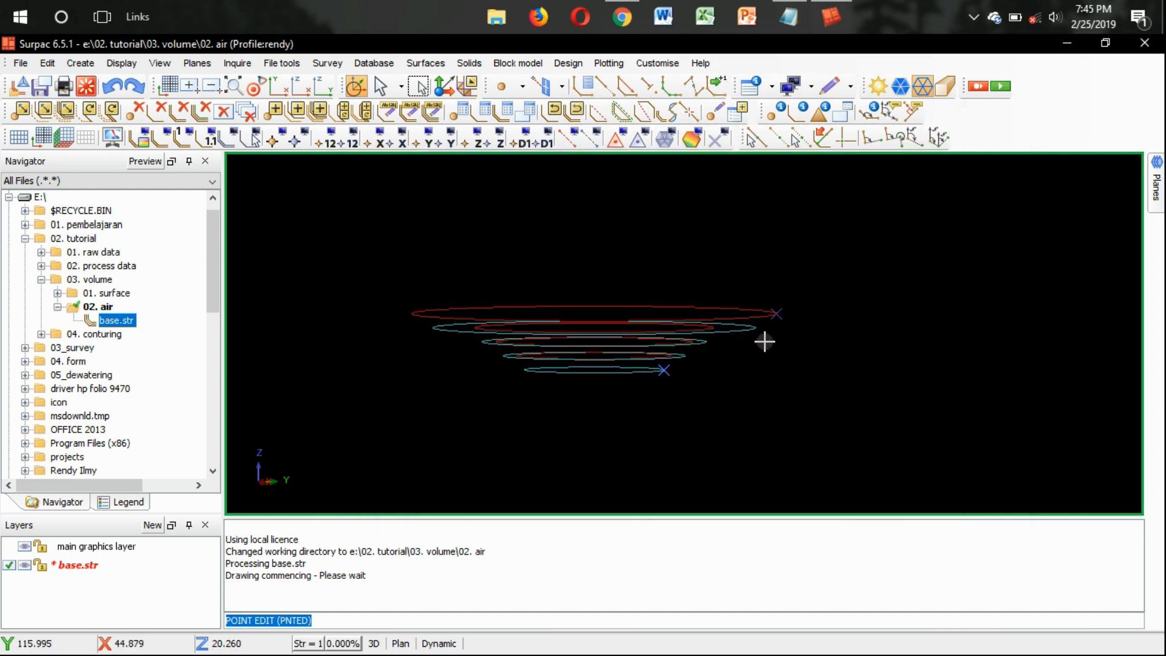
key("p")
scroll(763, 328, "down", 1)
left_click(719, 136)
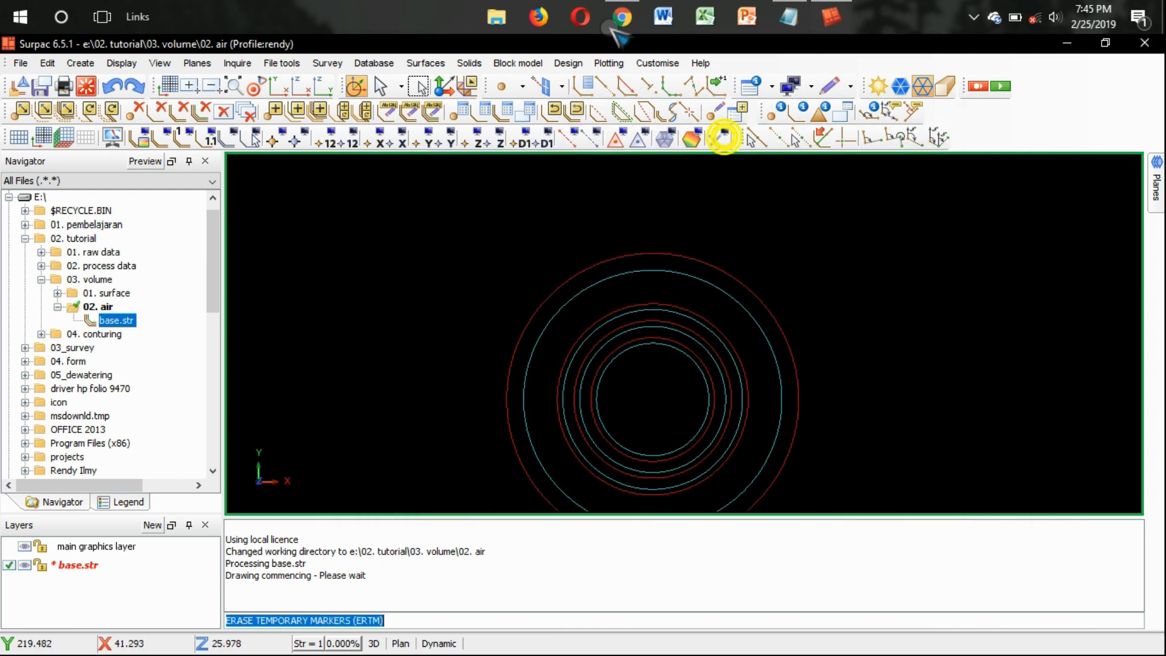
left_click(658, 85)
left_click(607, 85)
scroll(532, 409, "down", 2)
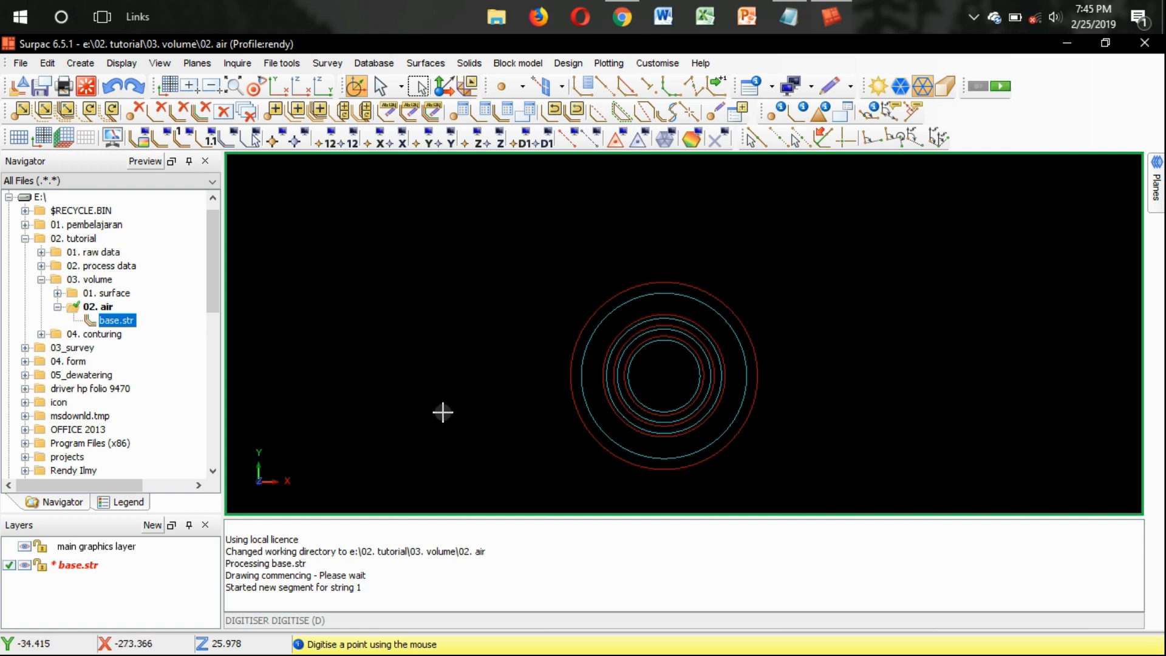
Create a new layer named surface_air for the water surface
left_click(155, 526)
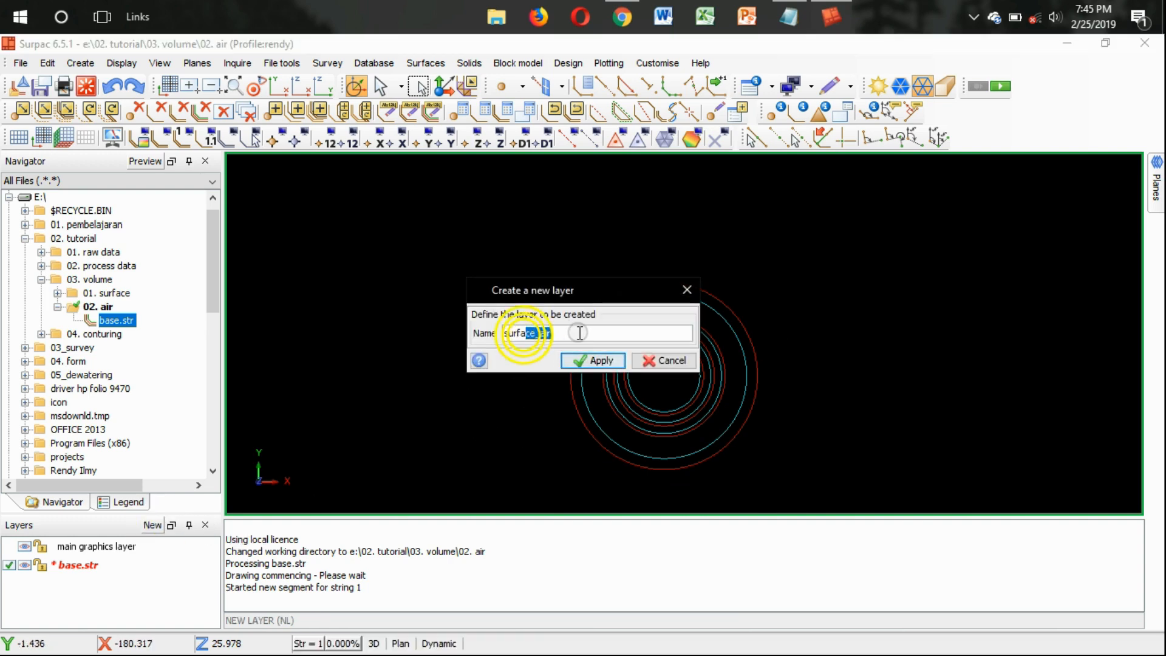
left_click(594, 361)
left_click(719, 139)
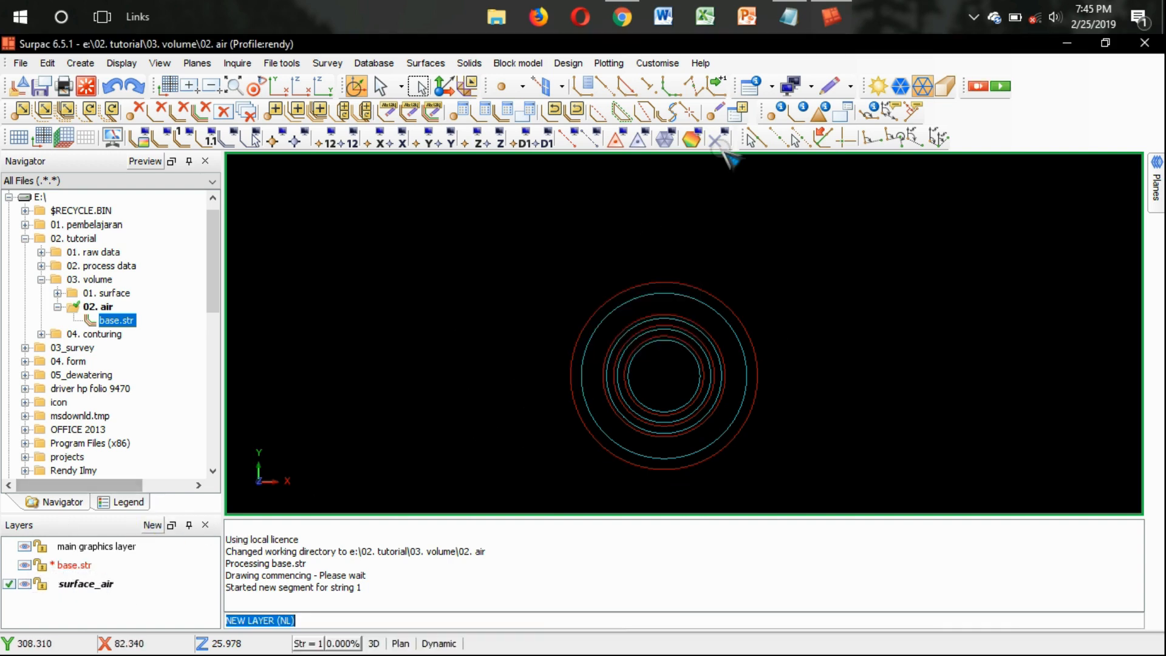
Digitise a closed four-point polygon surrounding all the pit rings on the surface_air layer and erase the temporary markers
left_click(635, 86)
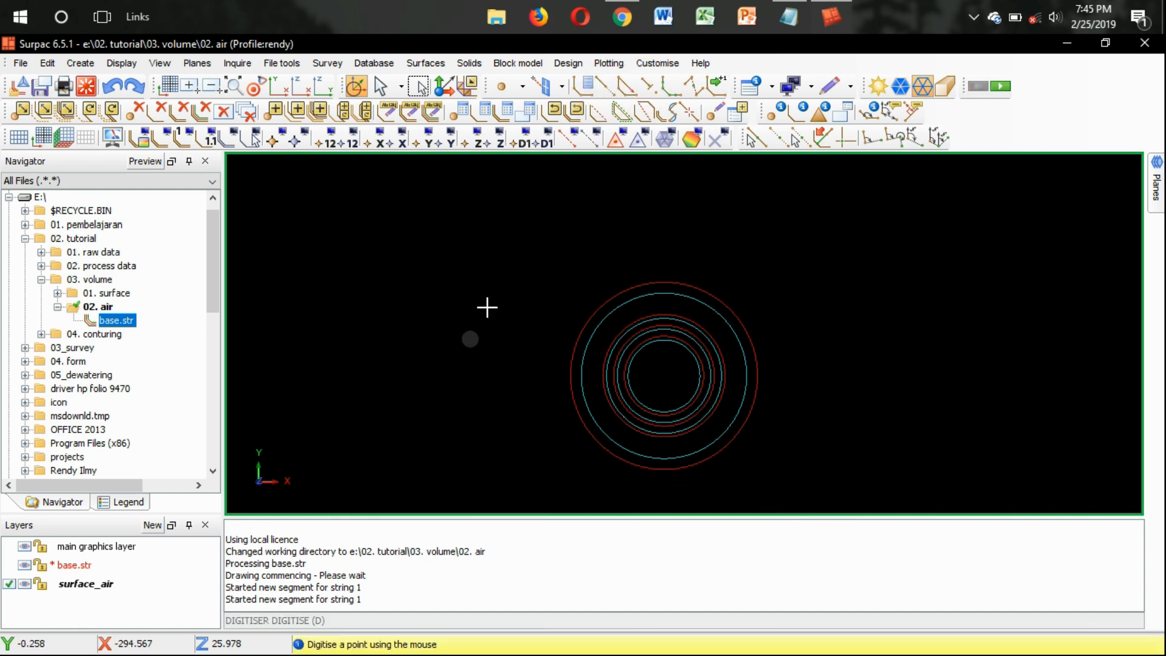
left_click(558, 82)
left_click(601, 84)
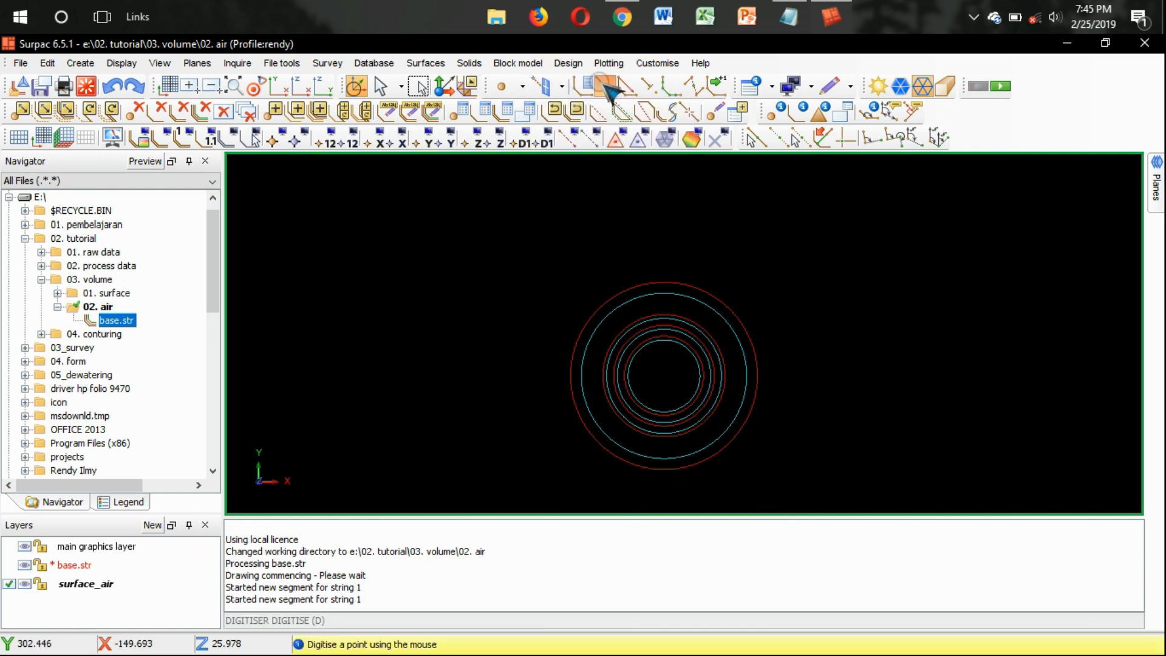
left_click(460, 408)
left_click(696, 187)
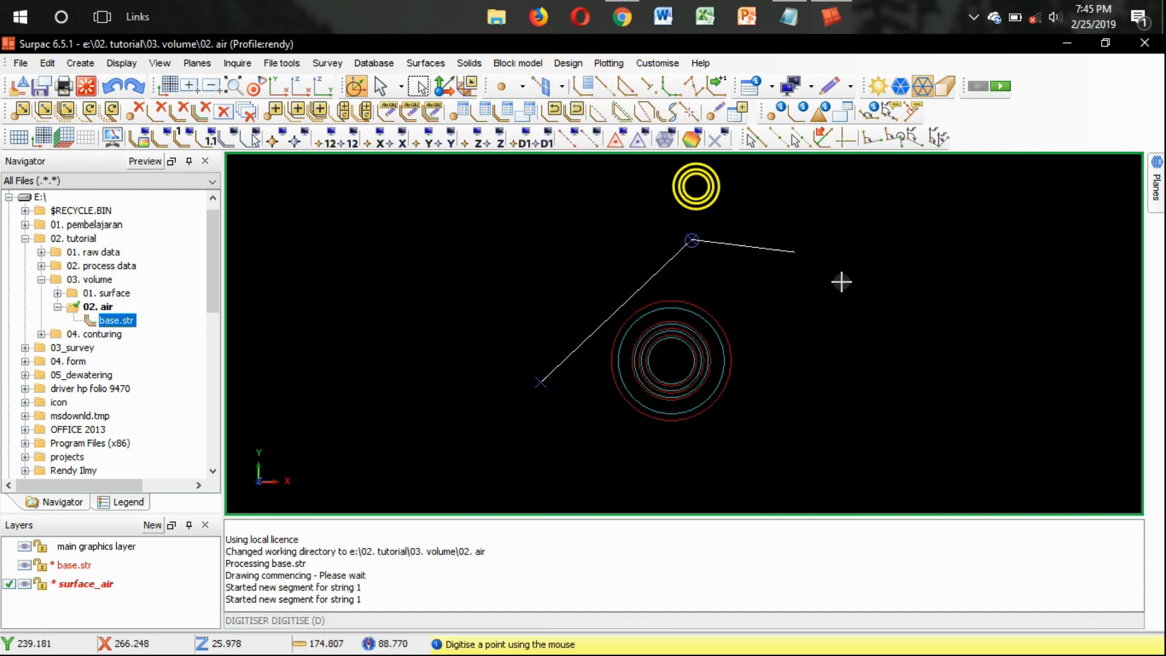
left_click(822, 353)
left_click(678, 463)
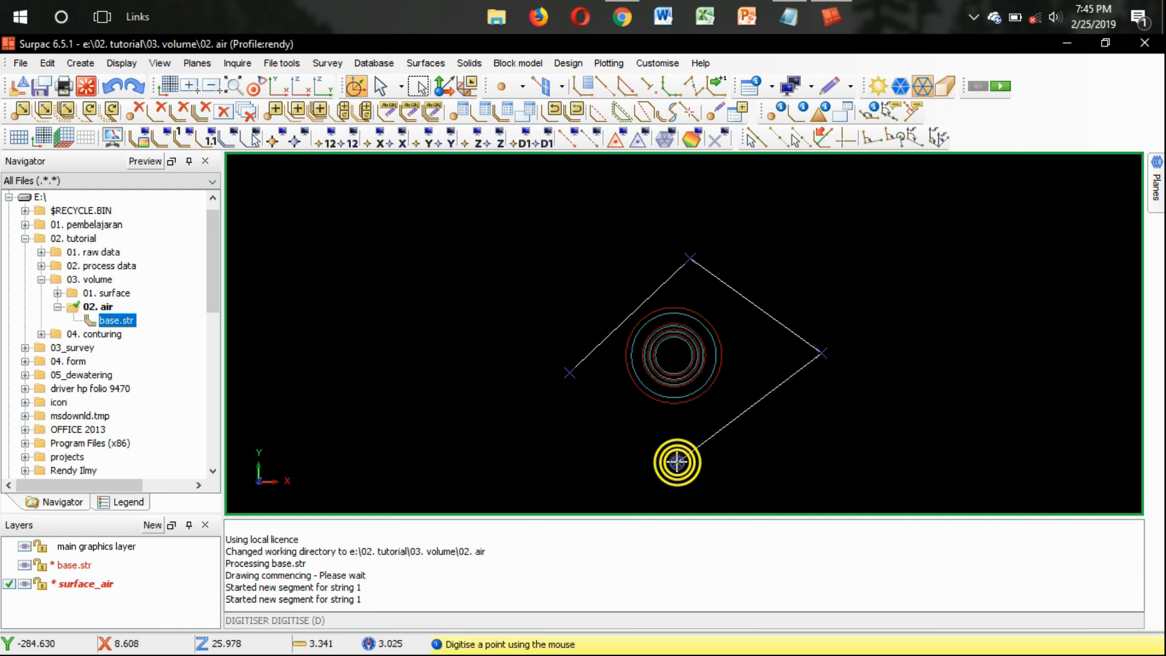
left_click(628, 86)
left_click(712, 115)
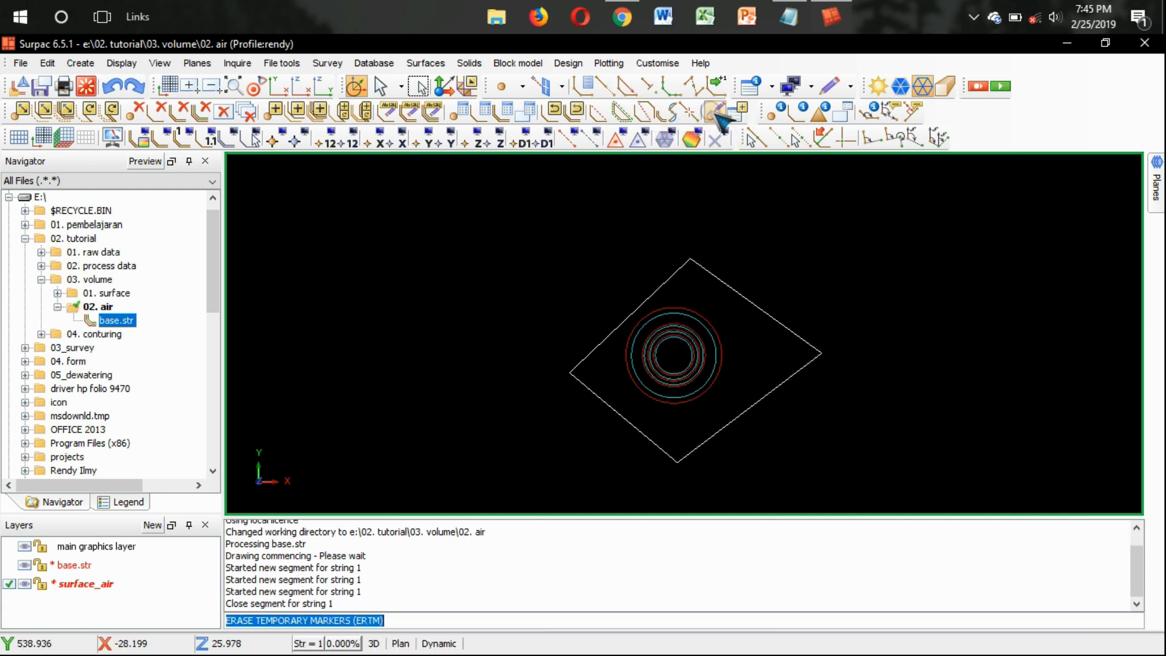
Switch to Notepad and continue item 5 with "close segment. lalu kita sesuaikan poligon yang sudah kita buat dengan elevasi yang kita tentukan"
left_click(791, 18)
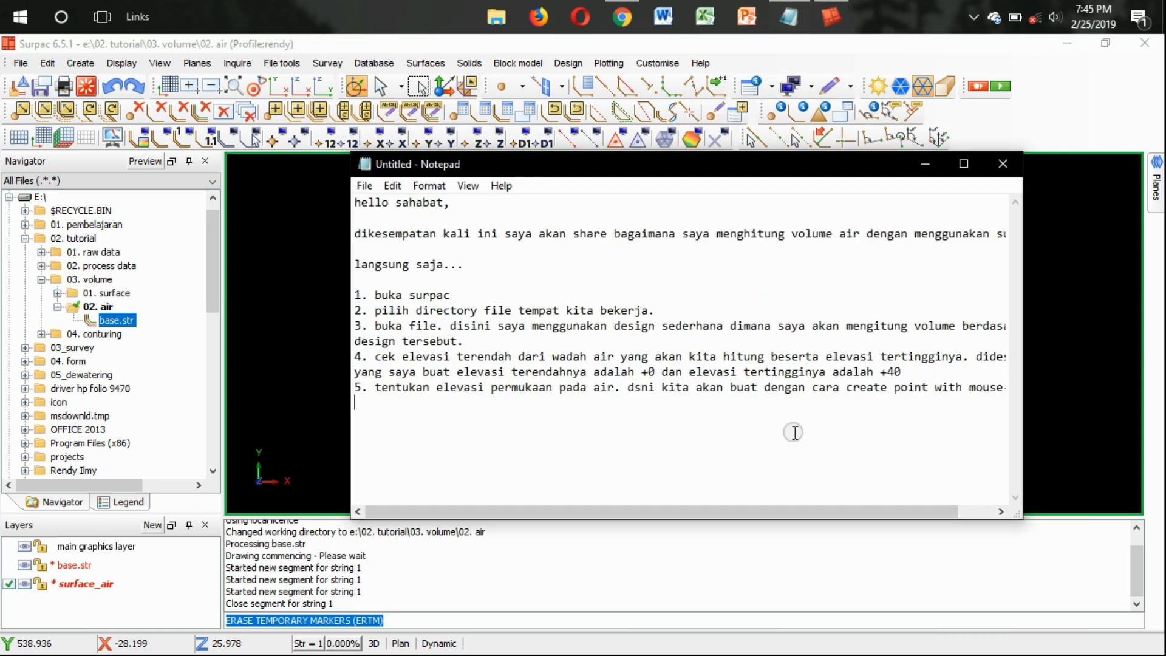
type("close segm")
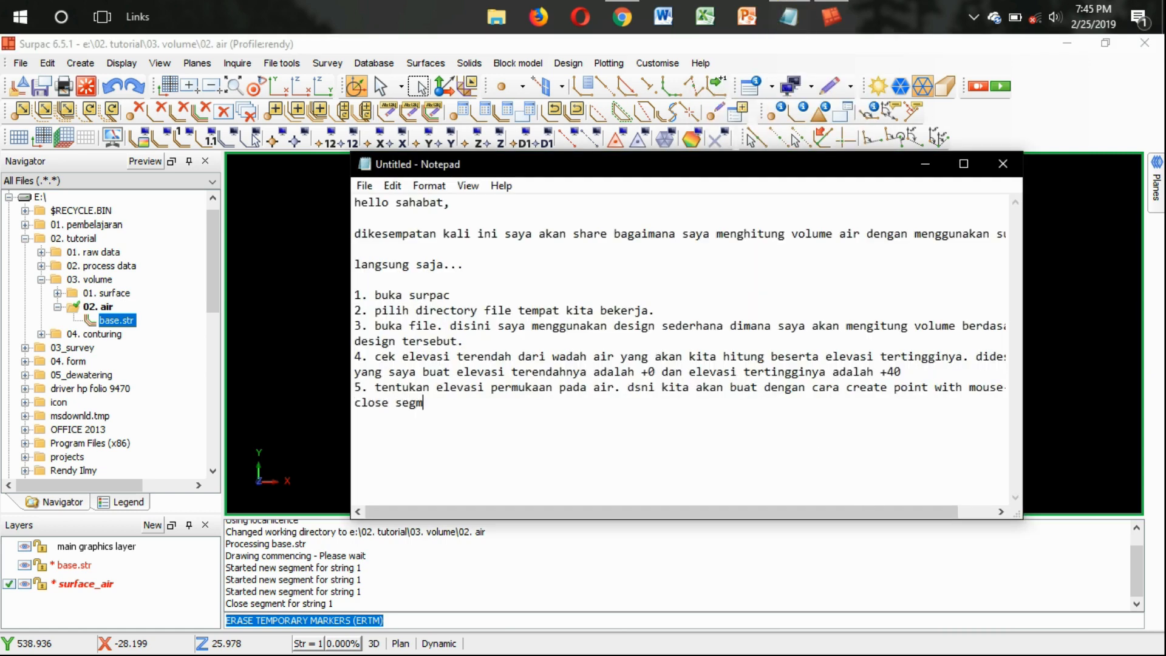
type("ent. lalu kita sesuai")
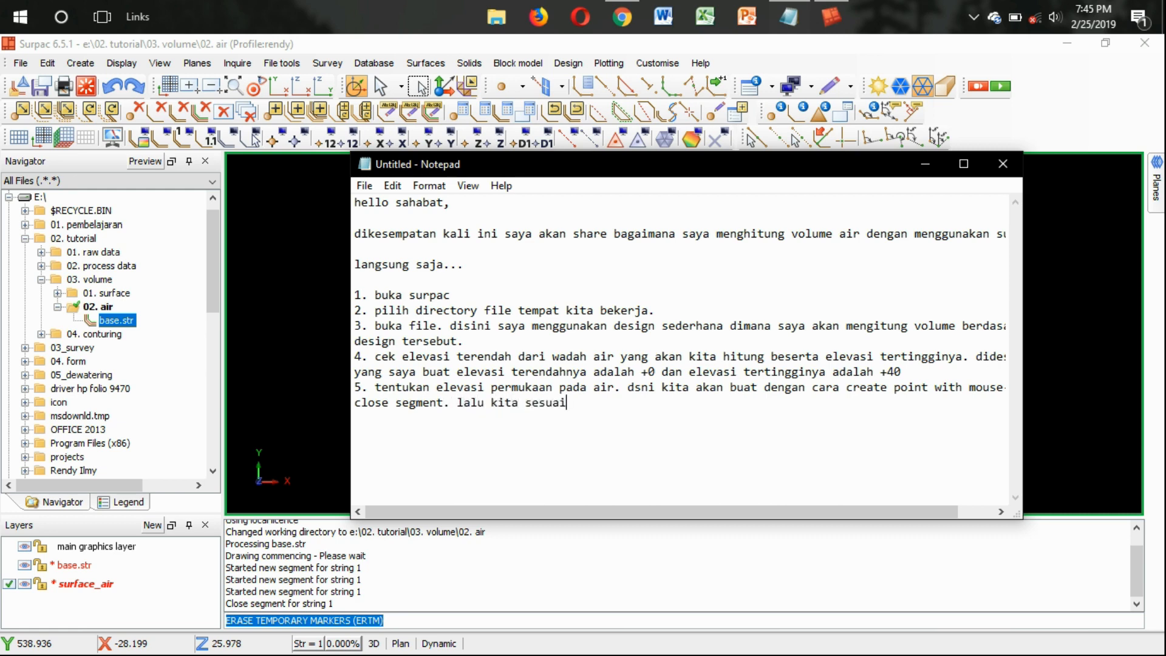
type("kan poligon yang sudah kita buat dengan ele")
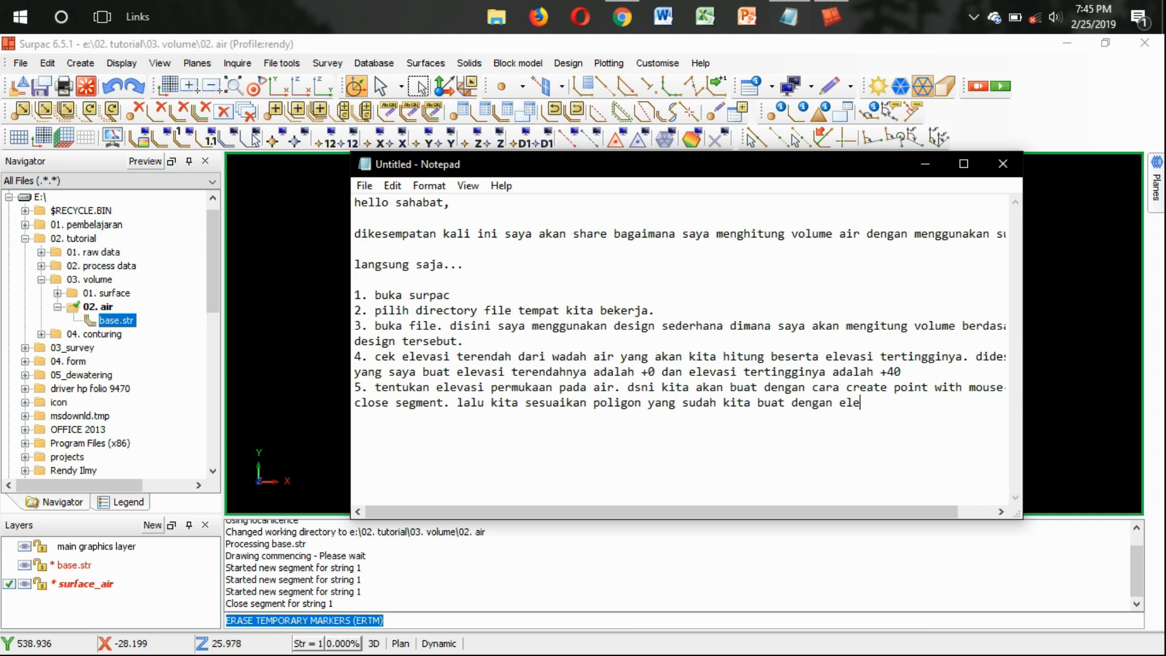
type("vasi yang kita ten")
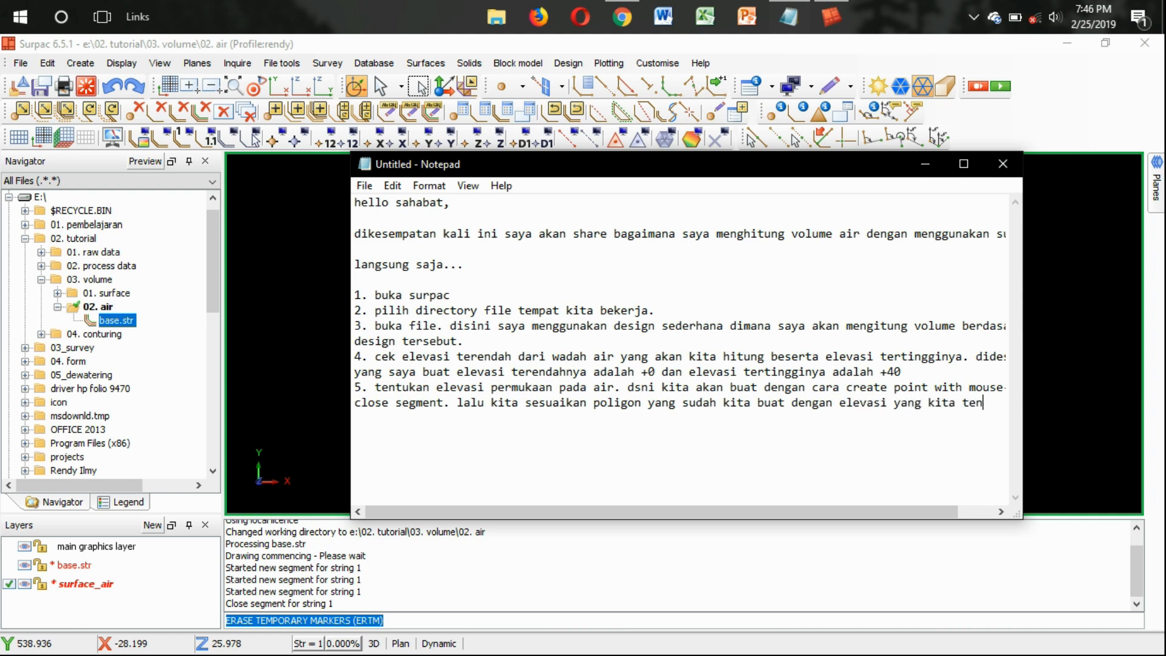
type("tukan")
Add the line "contoh akan saya buat elevasi di +30." below item 5 and return to Surpac
key("Return")
type("contoh akan")
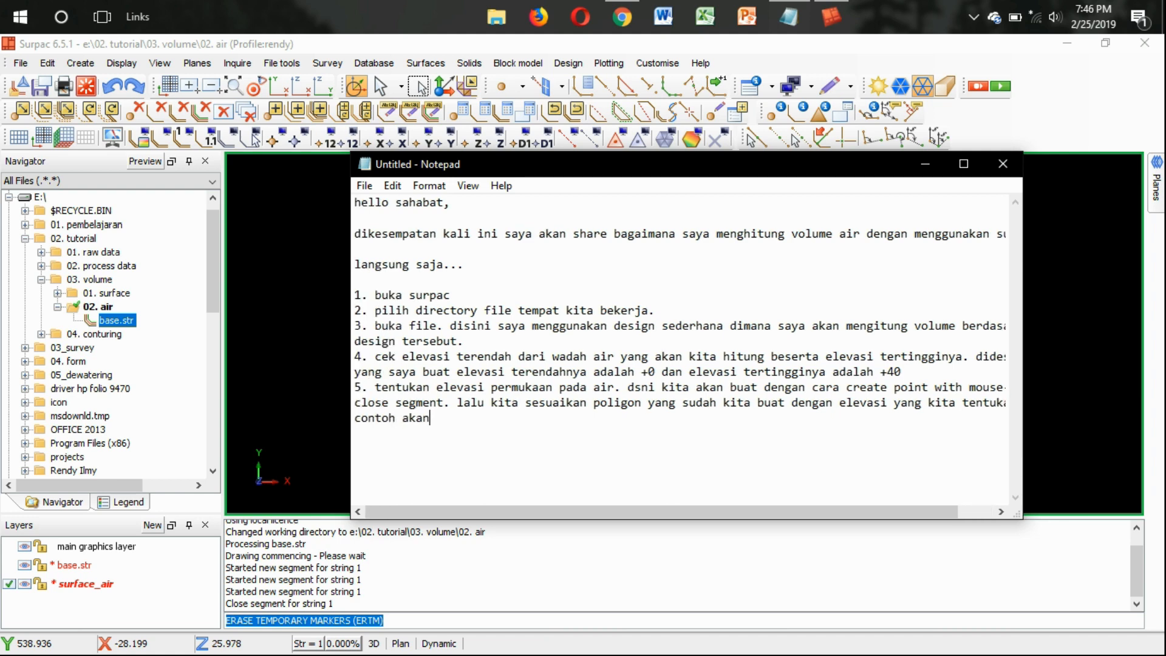
type(" saya buat elevasi di +30.")
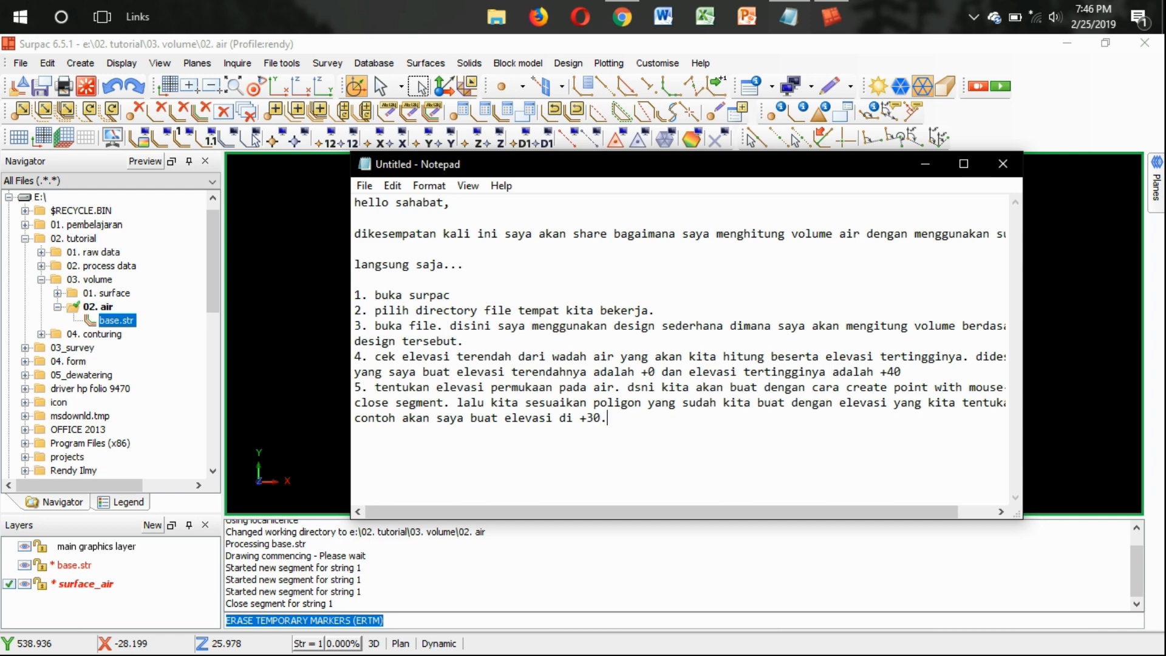
left_click(924, 165)
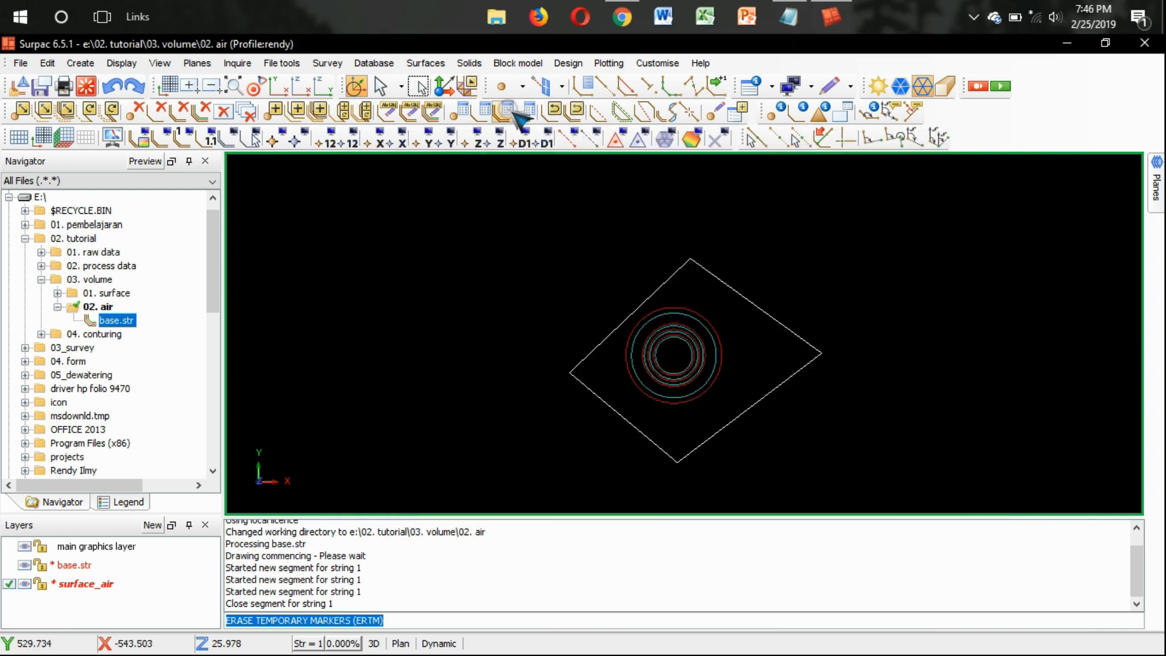
left_click(526, 116)
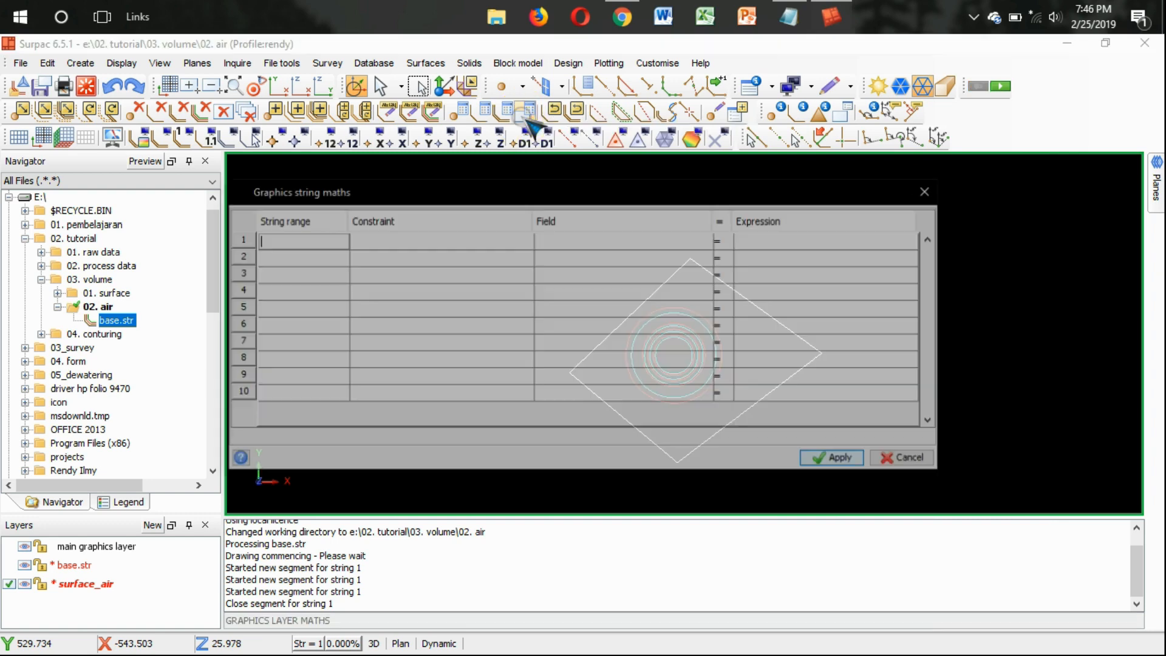
left_click_drag(495, 202, 591, 335)
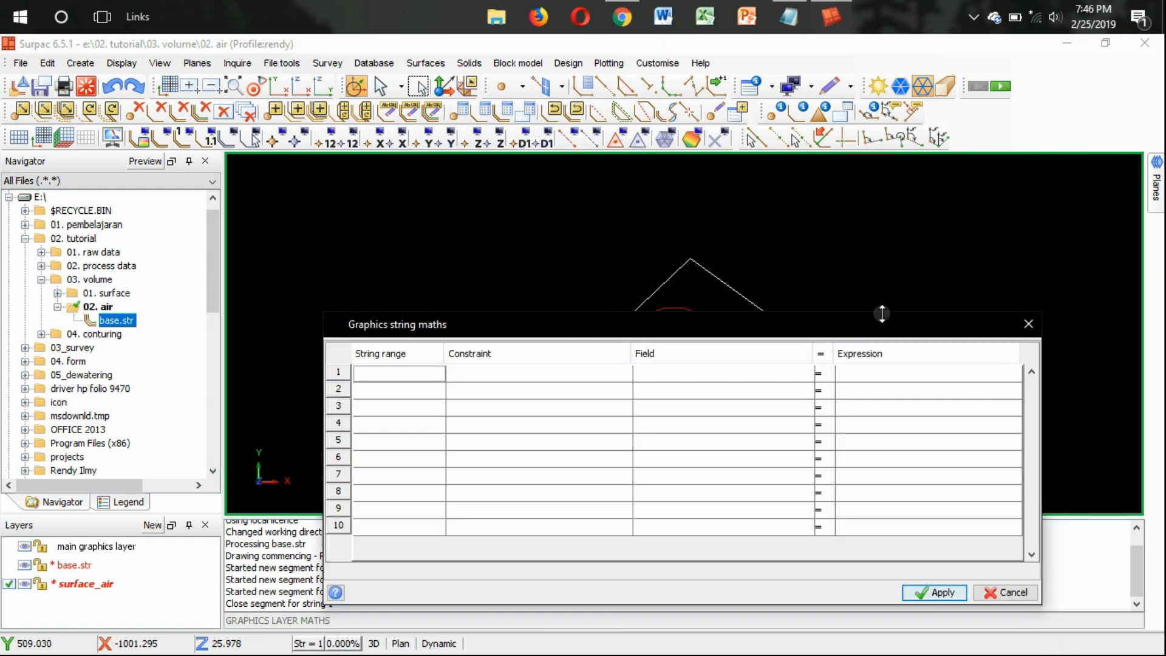
left_click(1029, 325)
Inspect the coordinates and elevation of the water-surface polygon's uppermost vertex
left_click(715, 111)
left_click(691, 258)
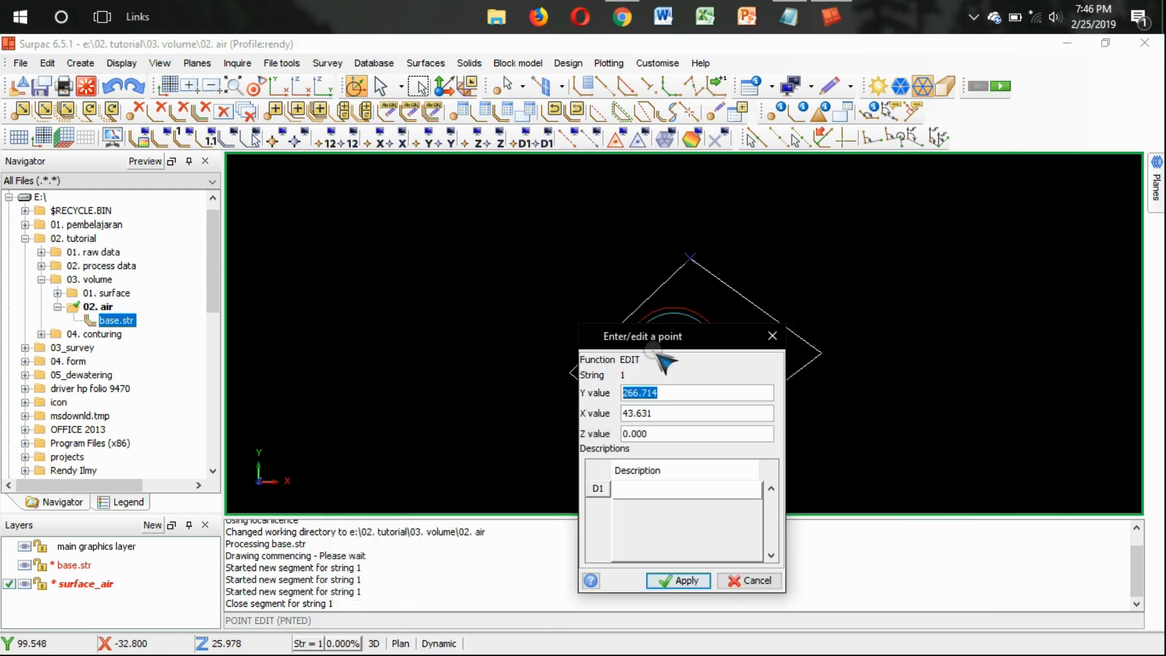
left_click(773, 336)
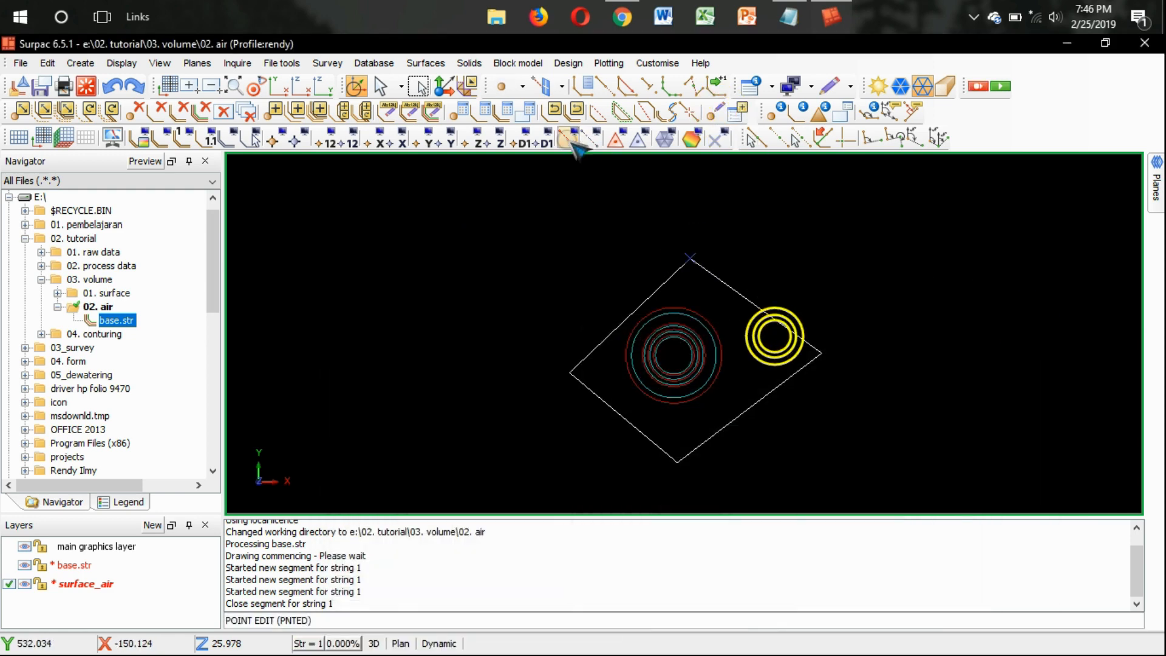
Set up a graphics string maths calculation for string 1 with field z equal to 30
left_click(572, 144)
left_click(425, 375)
type("1")
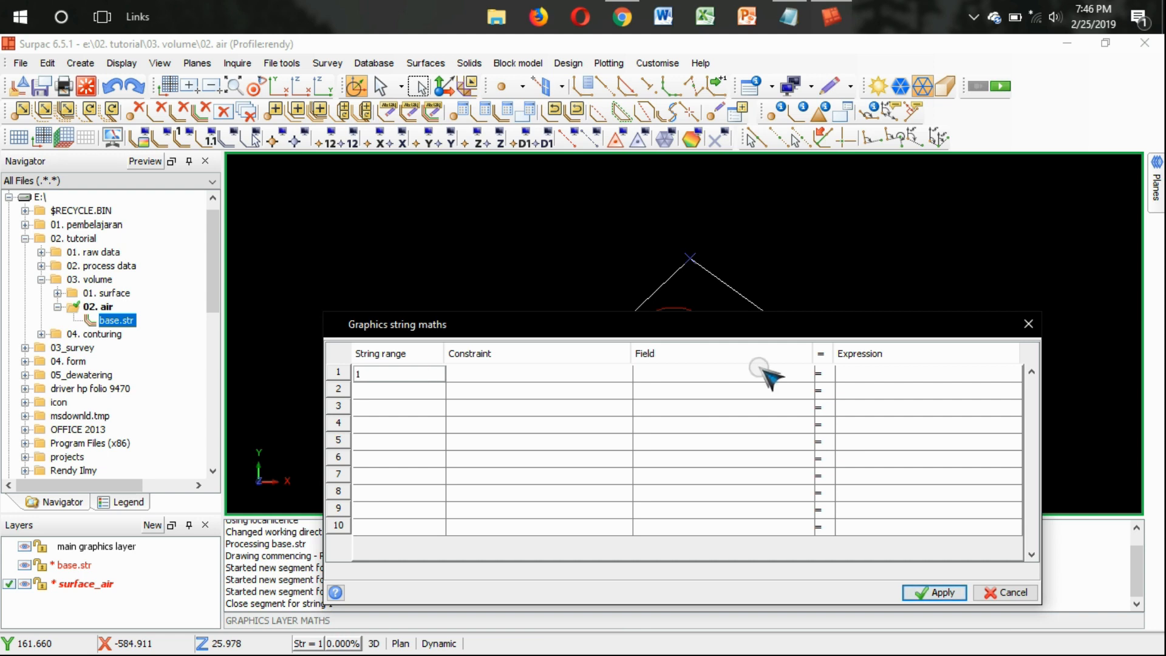
left_click(767, 375)
left_click(806, 375)
left_click(693, 429)
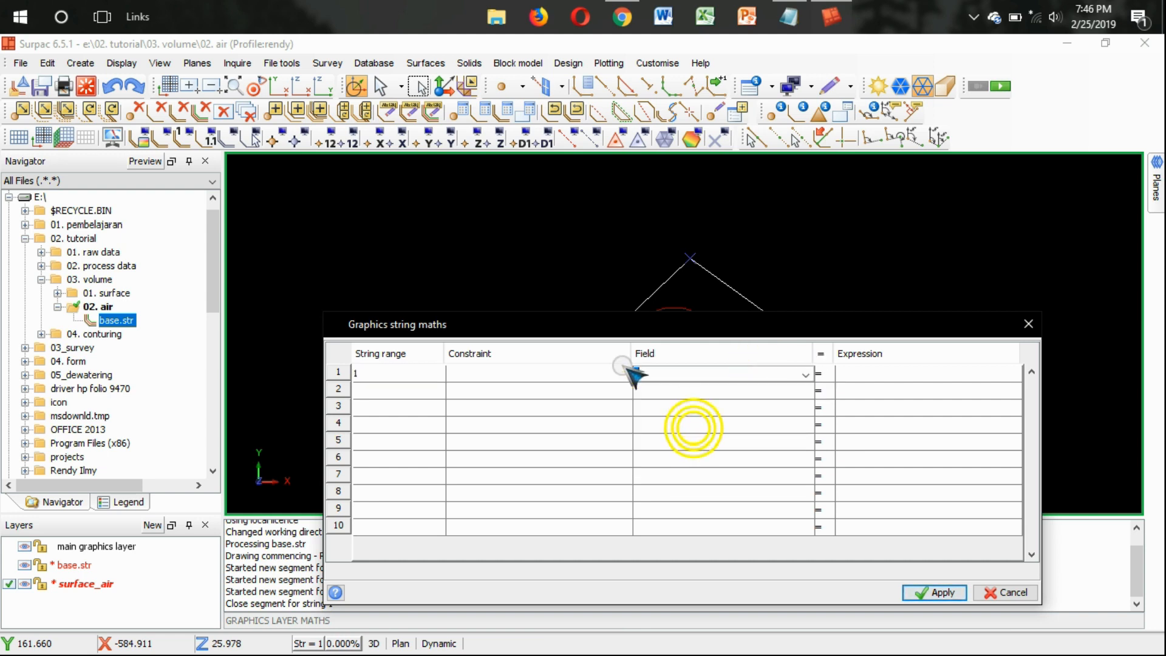
left_click(911, 372)
type("3")
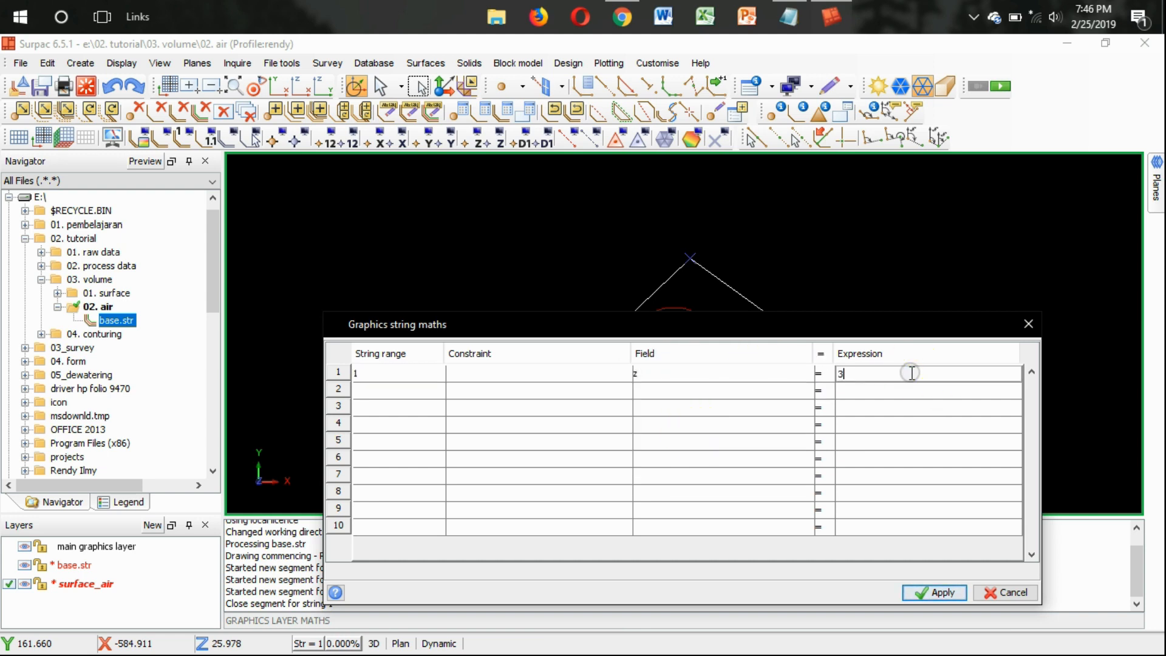
type("0")
left_click_drag(822, 324, 689, 216)
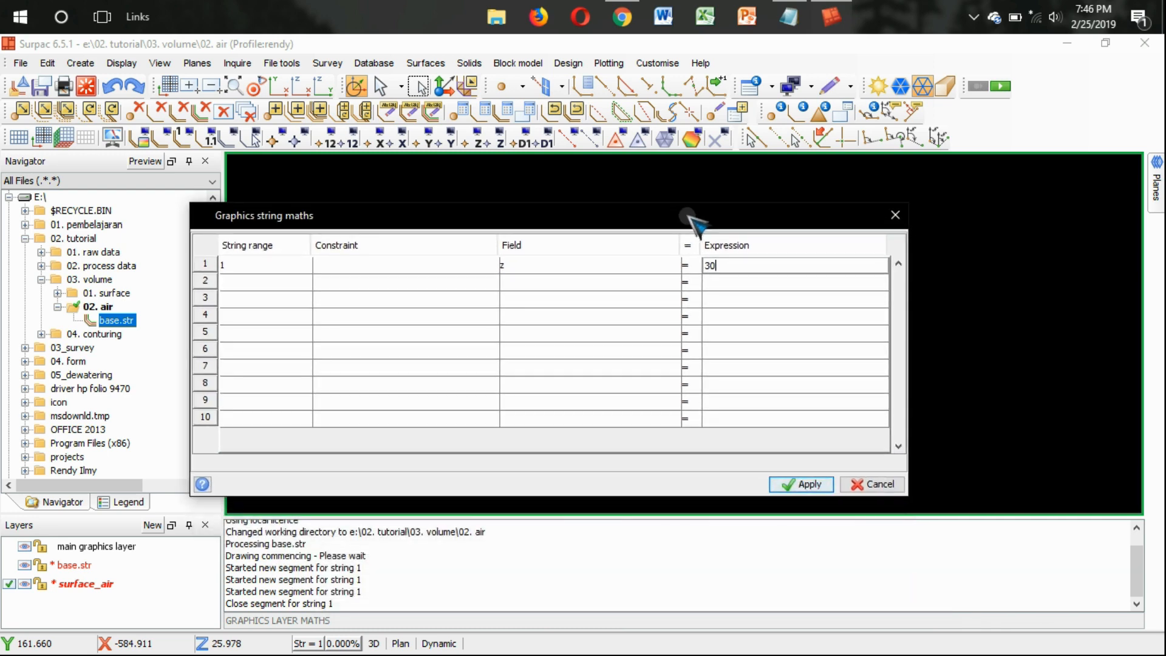
Check the water elevation written in the Notepad notes and apply the string maths in Surpac
left_click(789, 18)
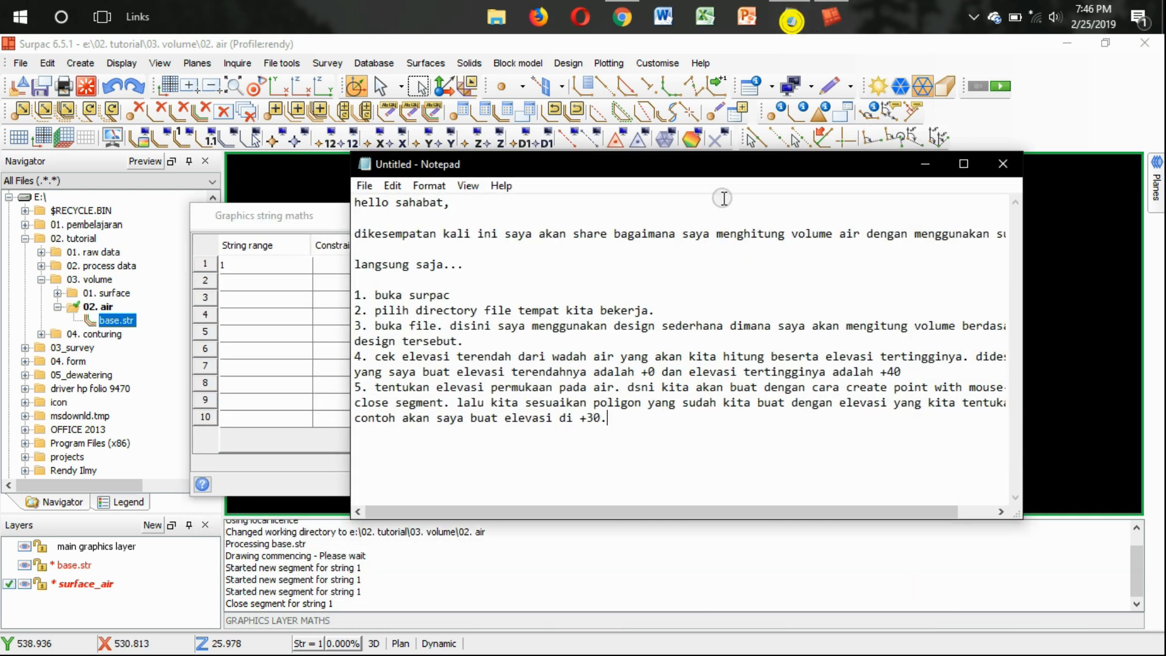
left_click_drag(713, 168, 810, 322)
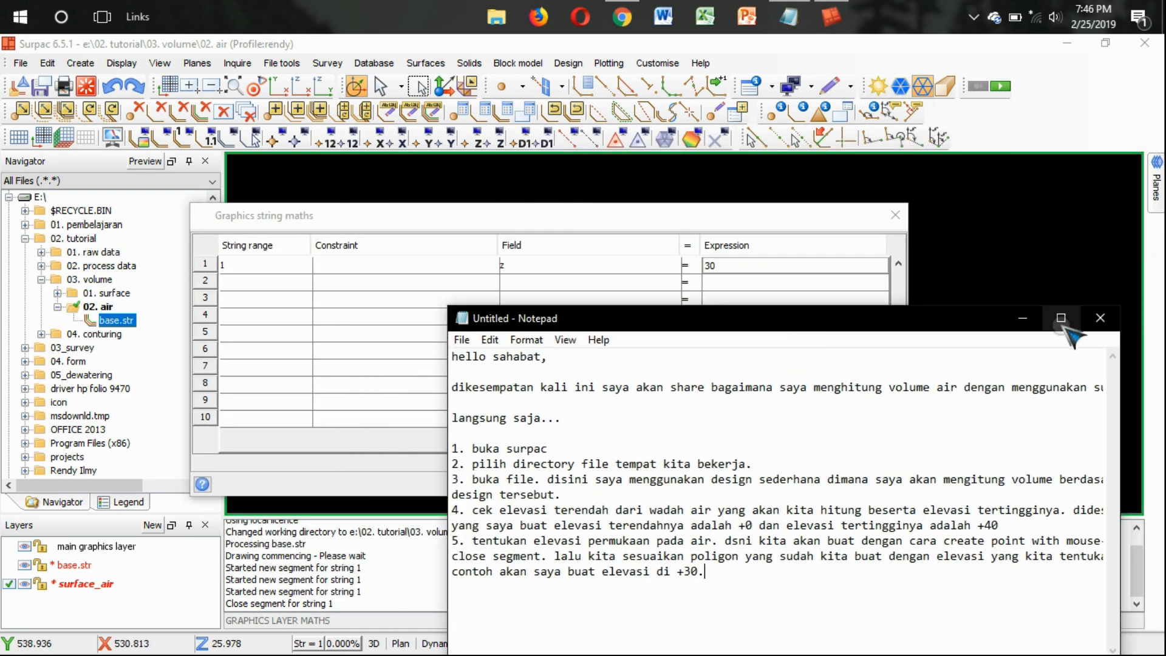
left_click(1023, 317)
left_click(811, 483)
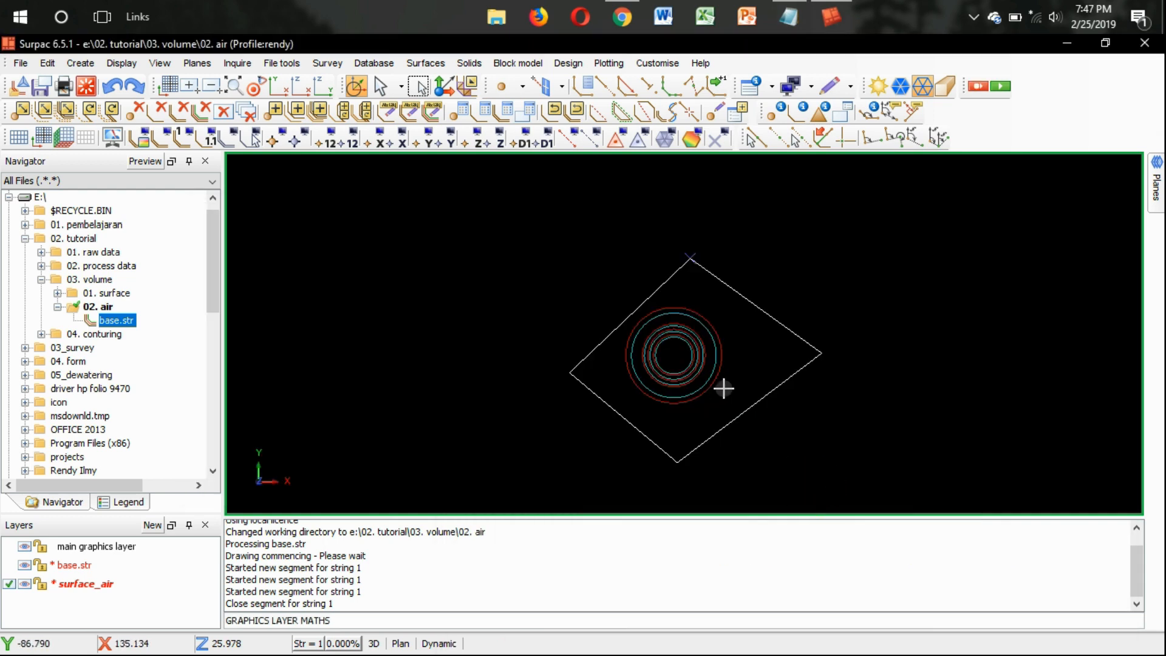
Inspect the Z value of each of the four vertices of the water-surface polygon
left_click(716, 111)
left_click(543, 368)
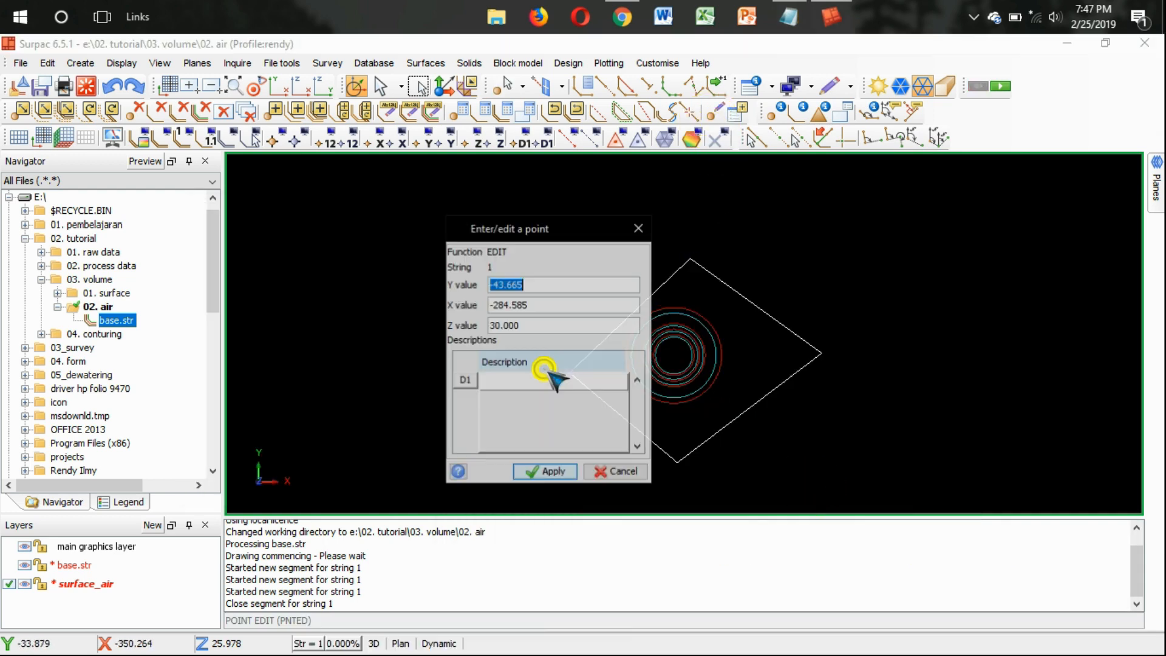
left_click(547, 471)
left_click(692, 258)
left_click(548, 472)
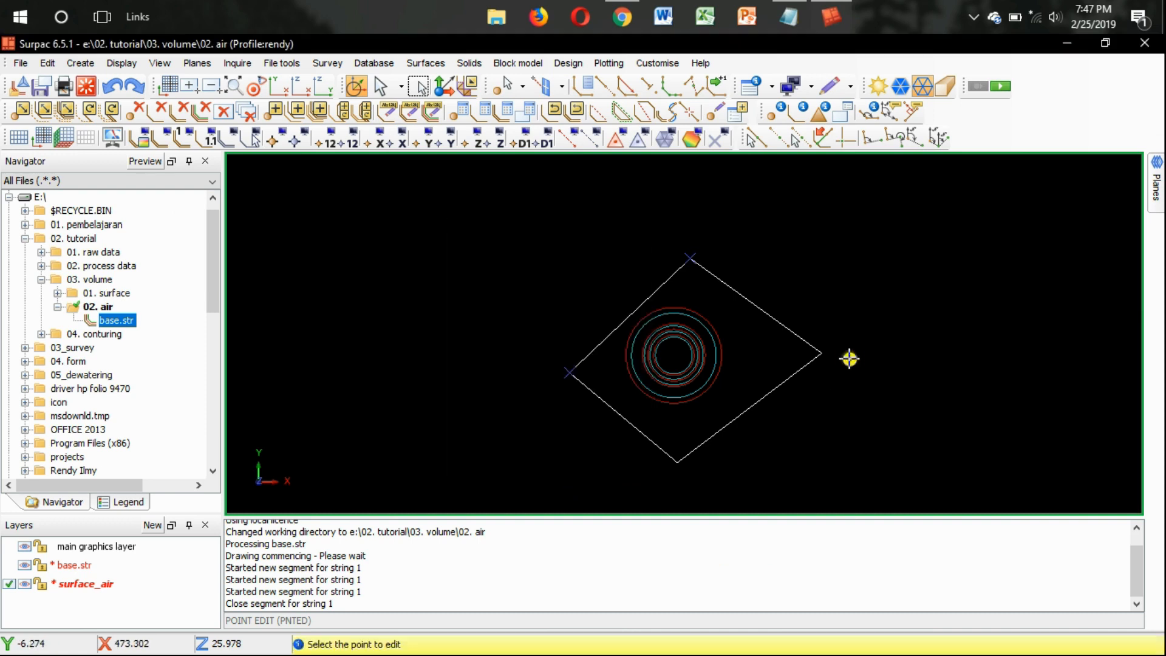
left_click(823, 353)
left_click(547, 472)
left_click(675, 464)
left_click(550, 473)
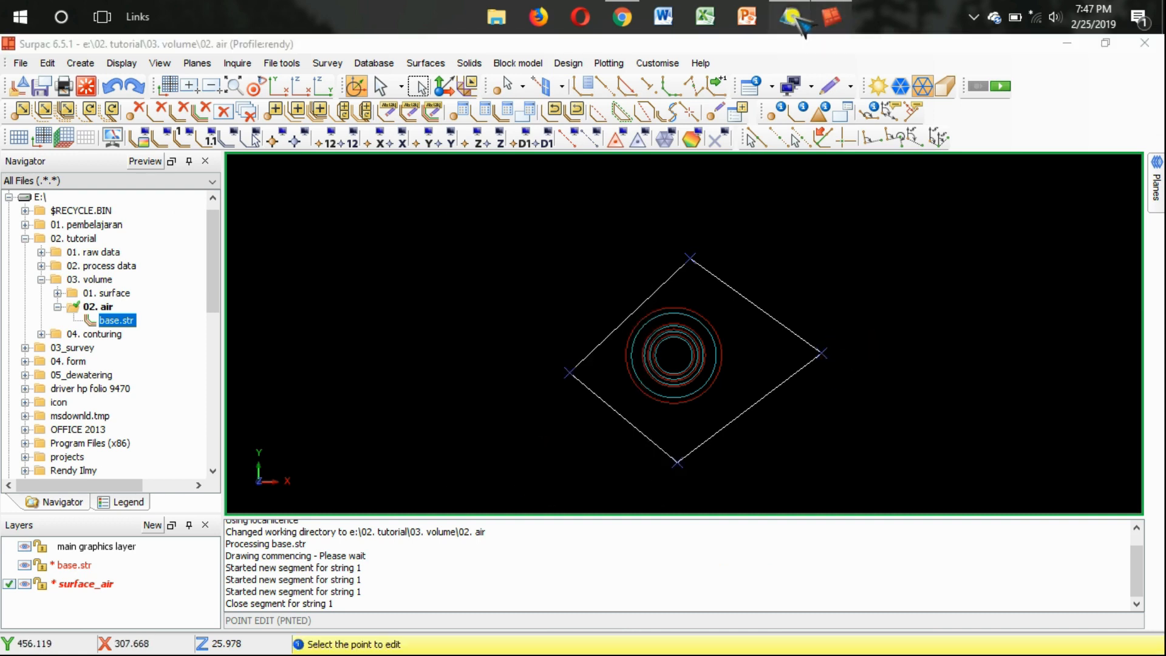
Switch to Notepad and add item 6: "jika surface permukaan sudah jadi kita tinggal buat triangle masing-masing surface"
left_click(798, 22)
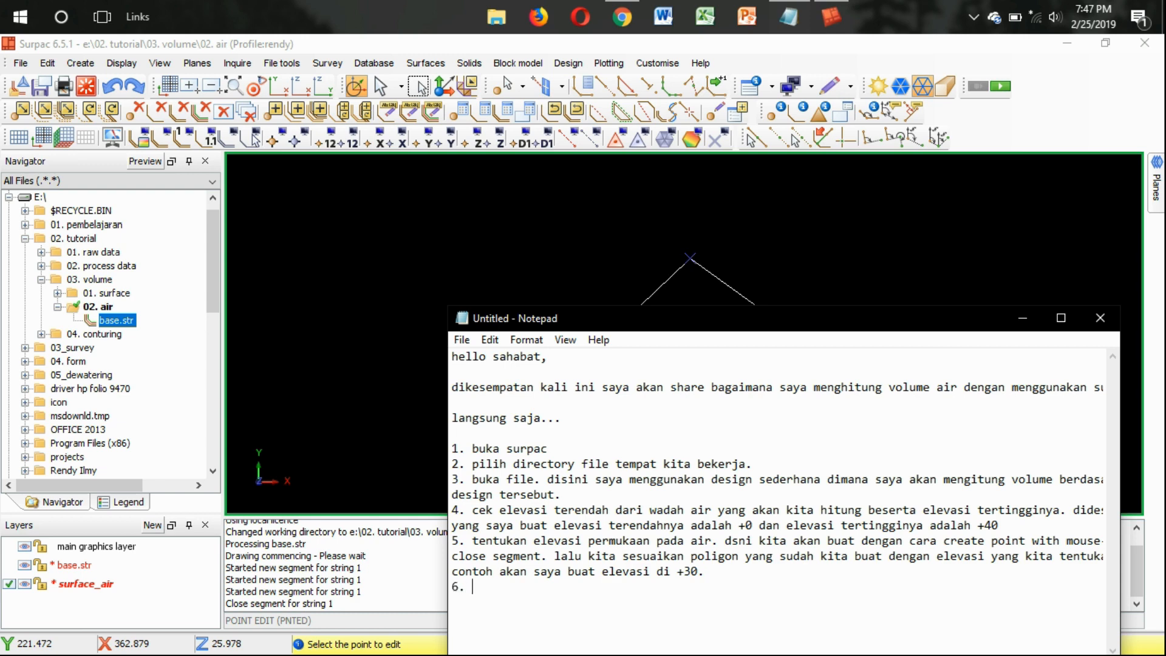
type("jika surfac")
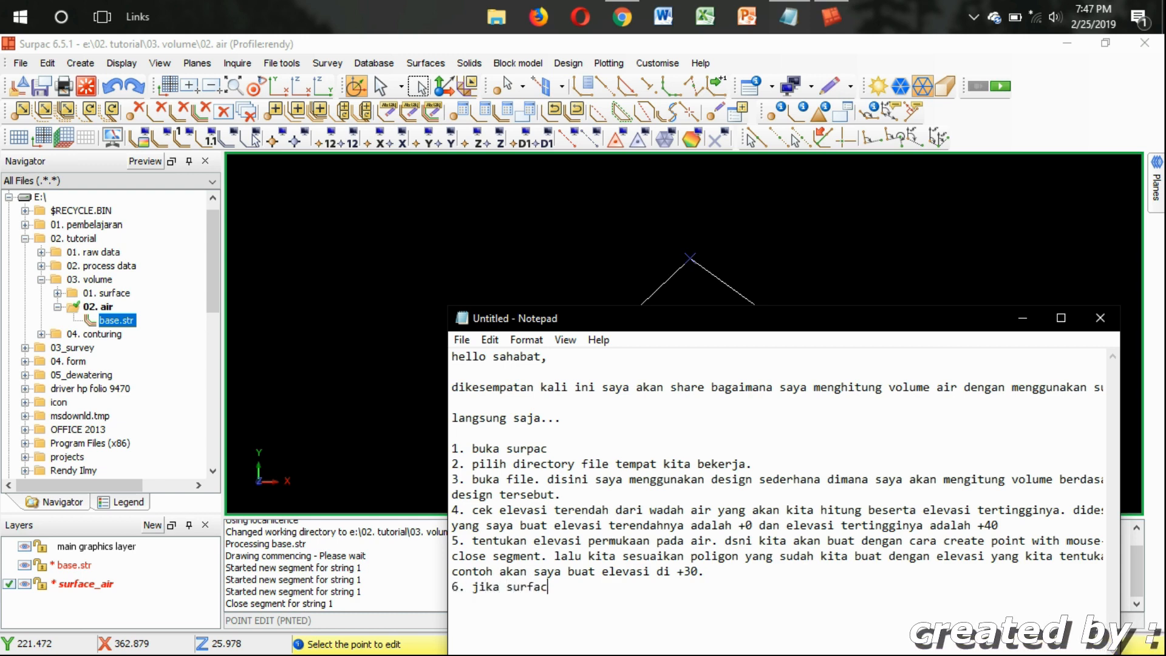
type("e ")
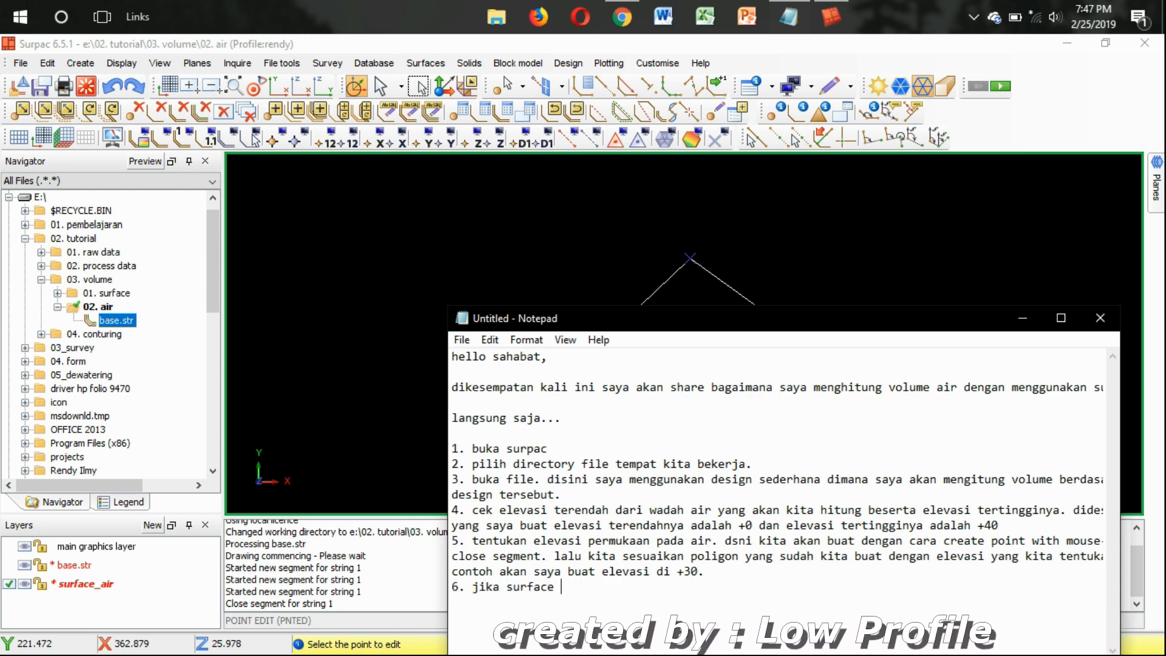
type("permukaan sudah ")
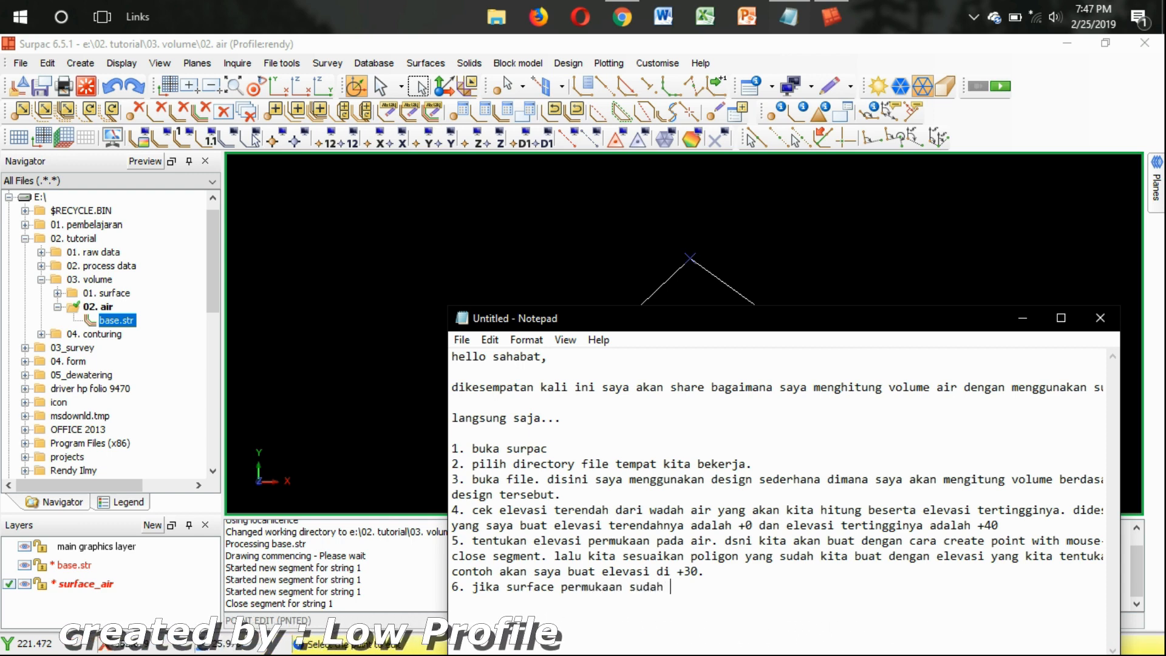
type("jadi")
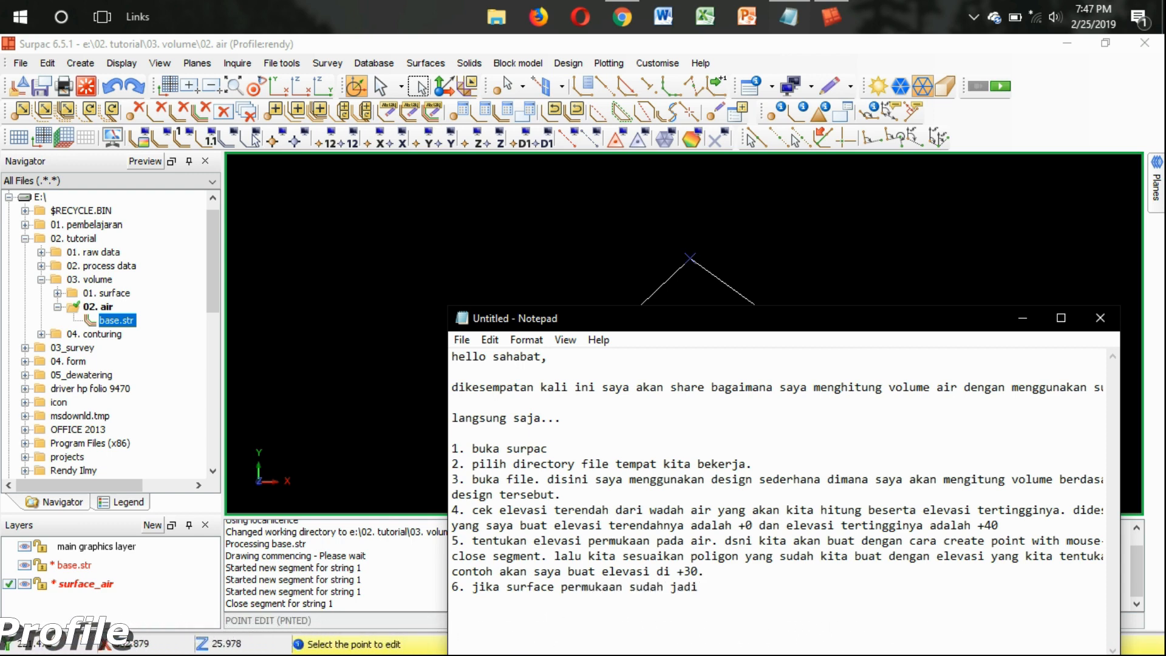
type(" kita tinggal ")
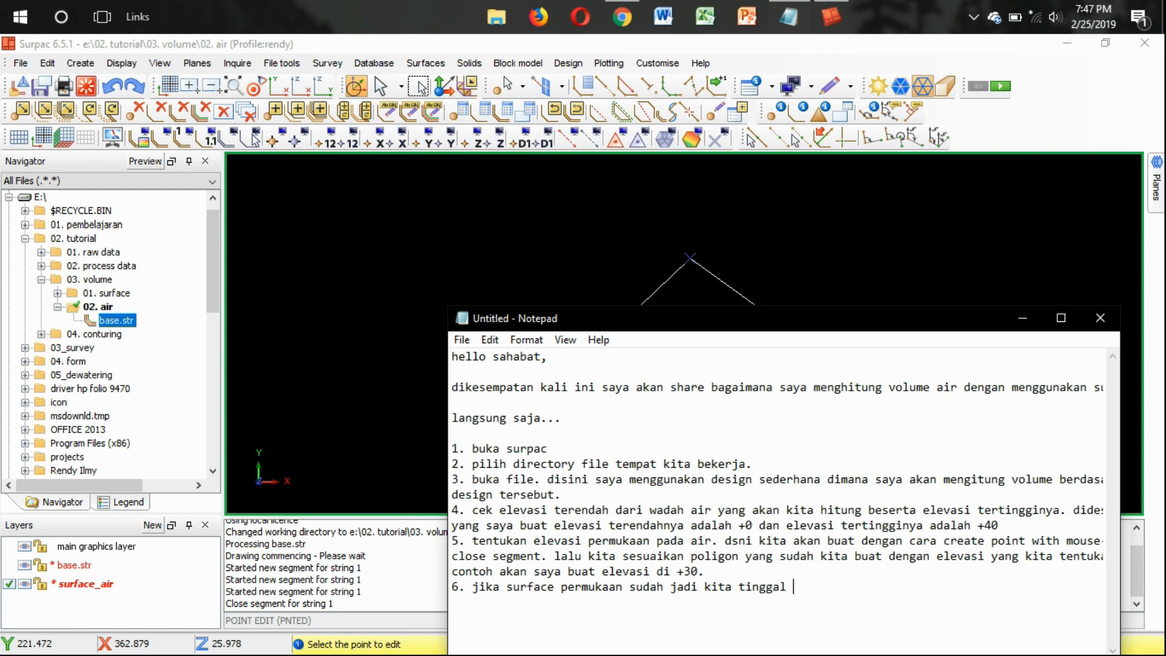
type("triangle")
key("BackSpace")
key("BackSpace")
key("BackSpace")
key("BackSpace")
key("BackSpace")
key("BackSpace")
key("BackSpace")
key("BackSpace")
type("iangle masi")
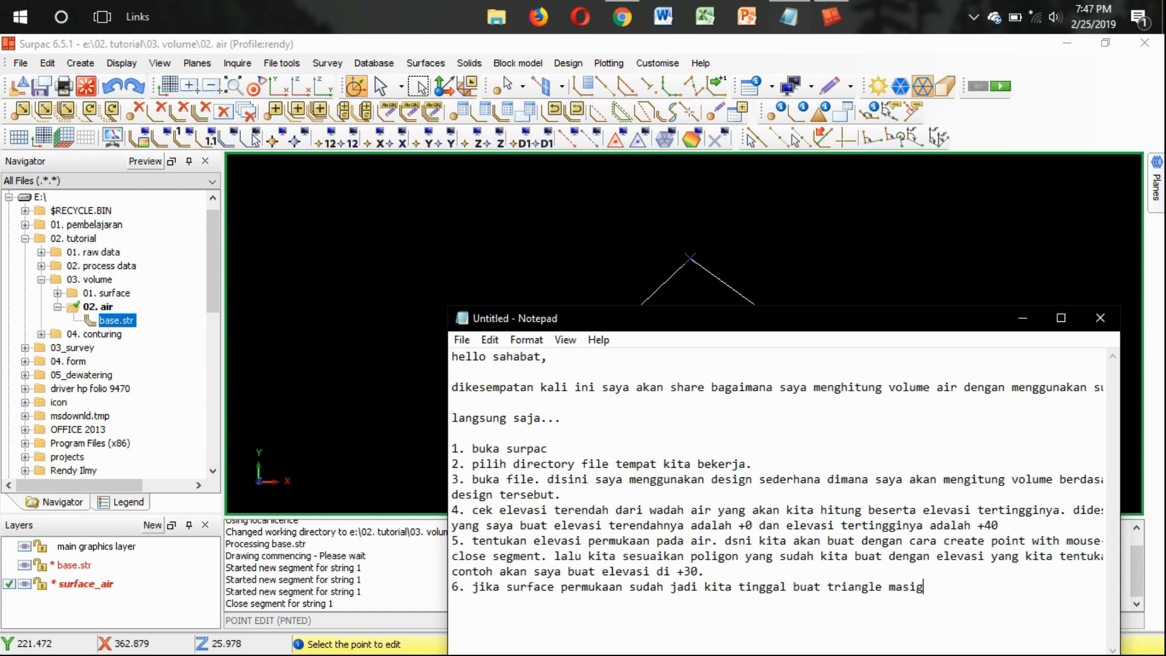
type("ng-masing surface")
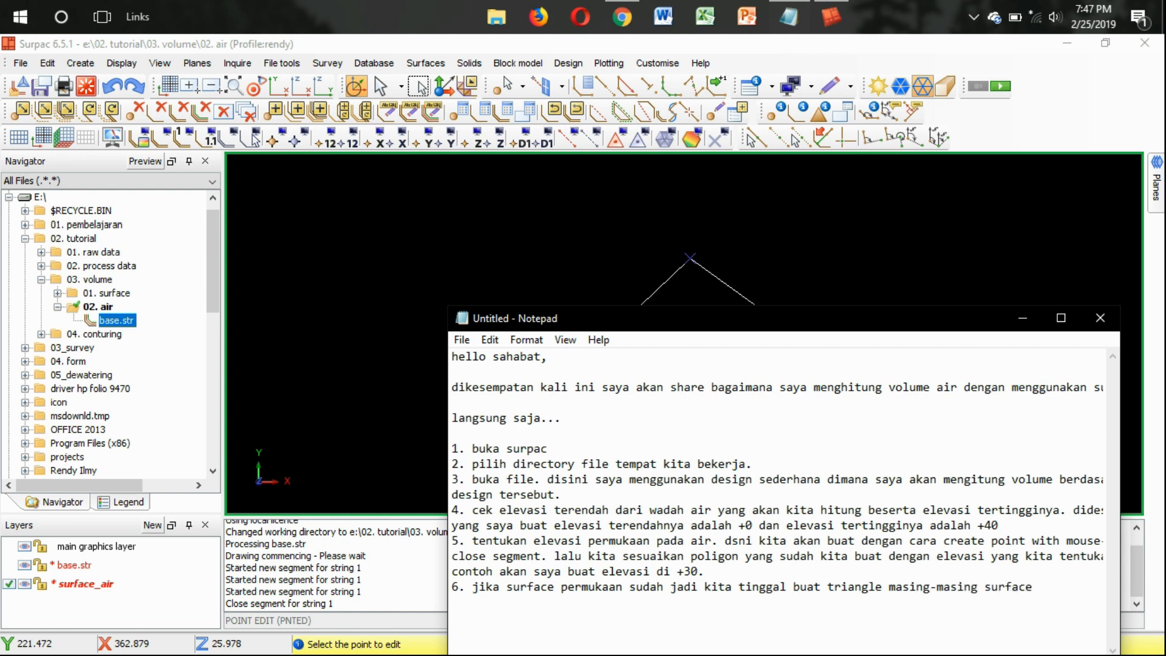
Return to Surpac, make base.str the active layer and hide the surface_air layer
left_click(1024, 318)
left_click(11, 564)
left_click(11, 564)
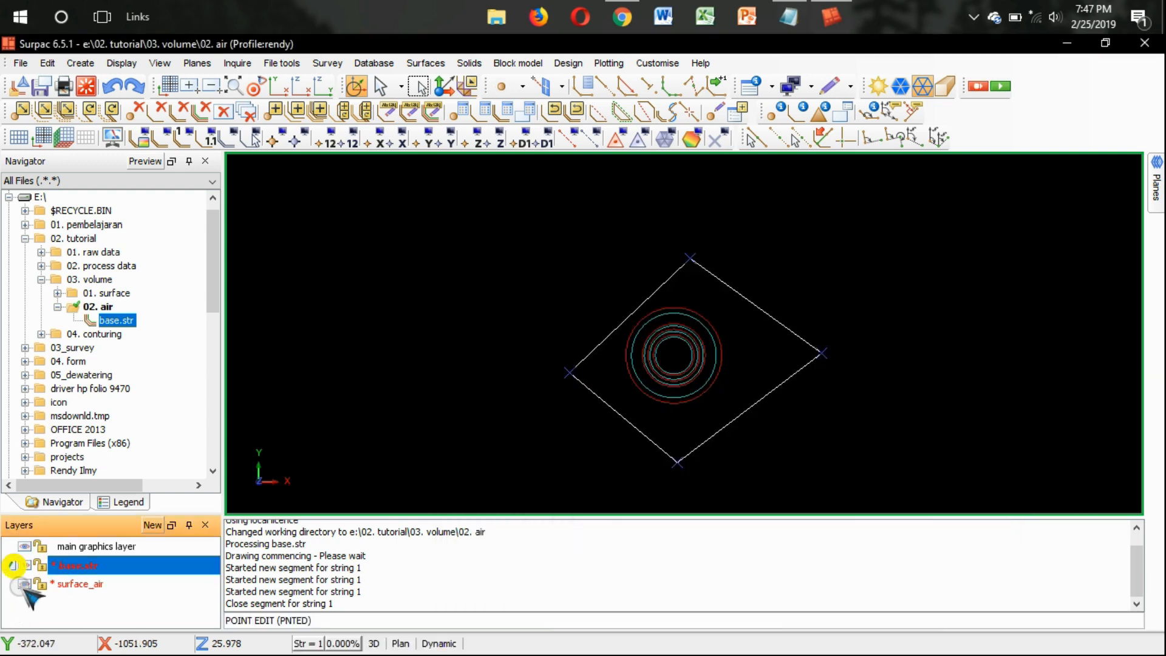
left_click(22, 586)
left_click(349, 621)
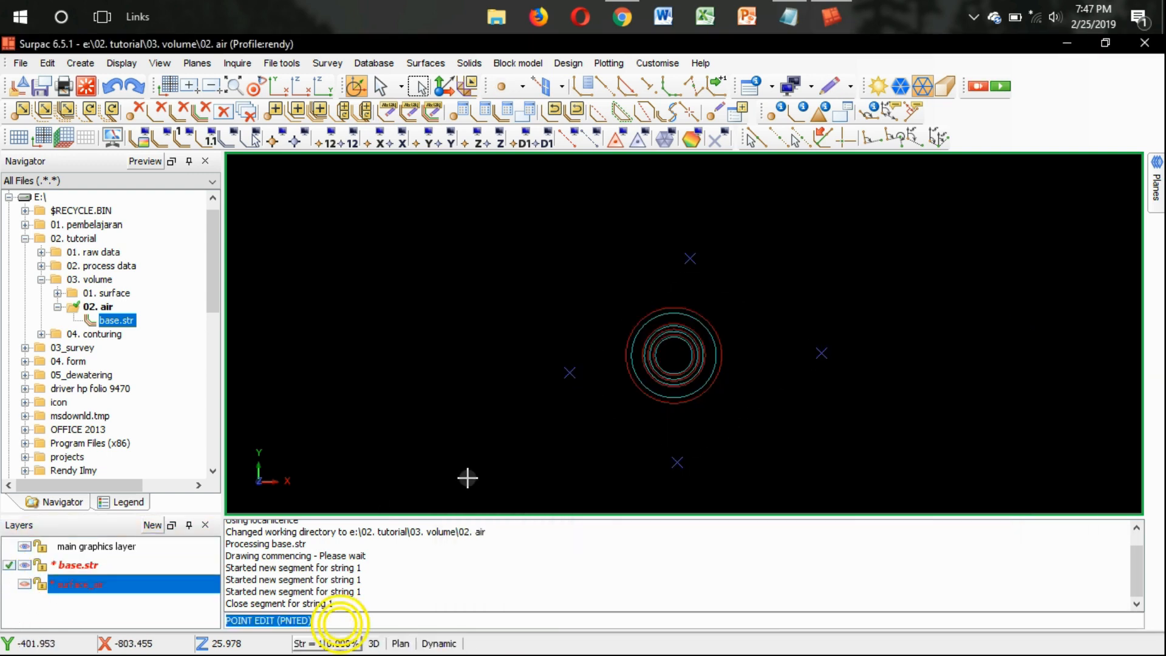
Continue item 6 in Notepad with "dengan cara" and a new line "ketik GCD pada masing2 layer lalu enter. lalu save sampai tersimpan file .DTMnya."
left_click(782, 19)
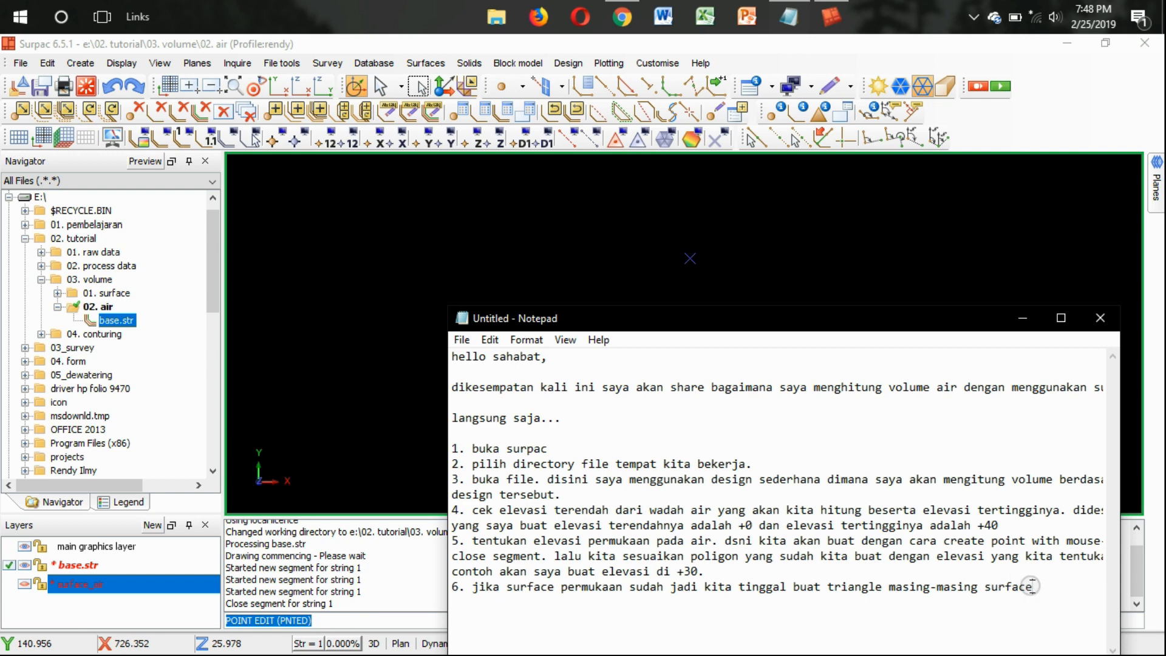
type("dengan cara")
key("Return")
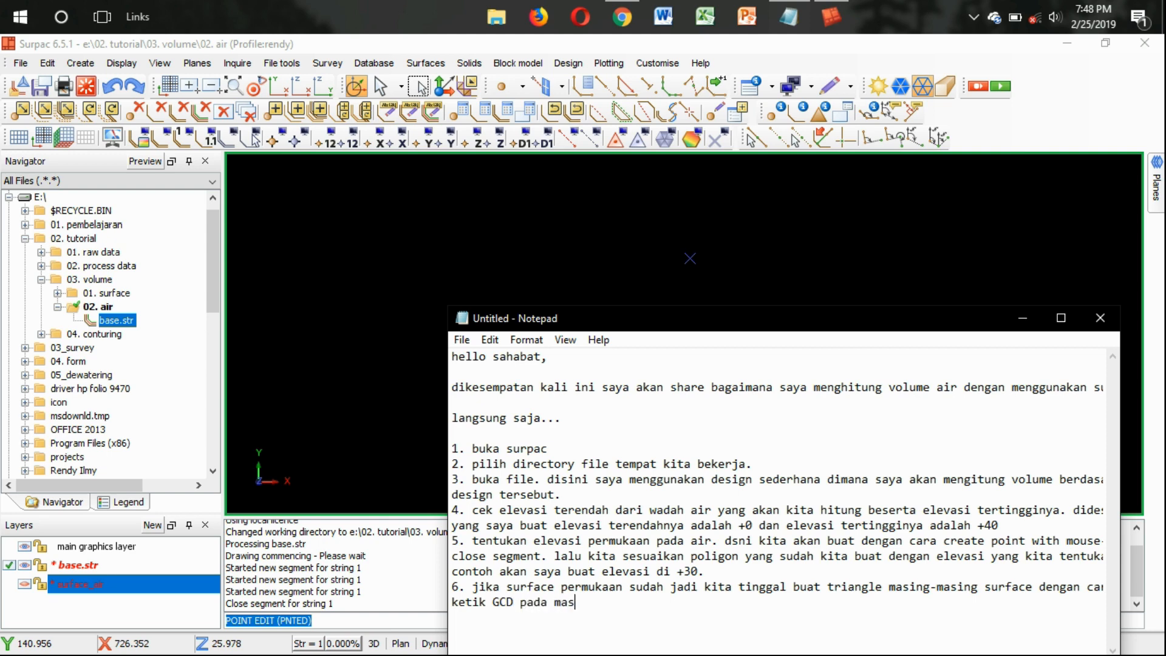
type("ing")
type("2 layetr")
type("lalu enter")
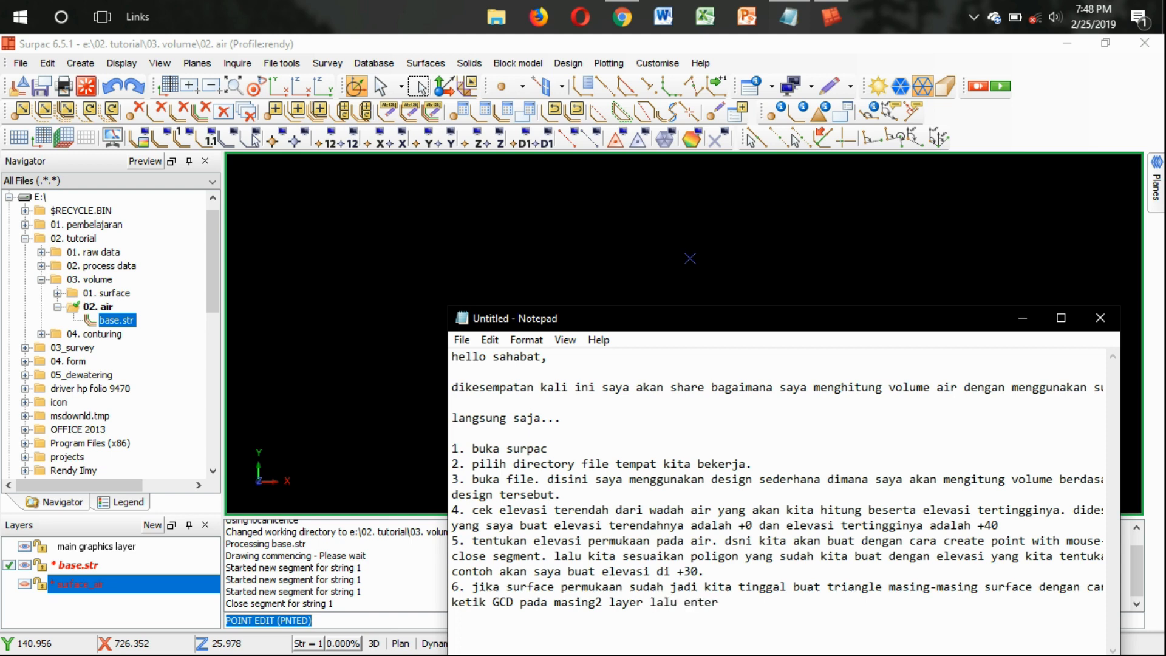
type(". lalu save sampai tersimpan fi")
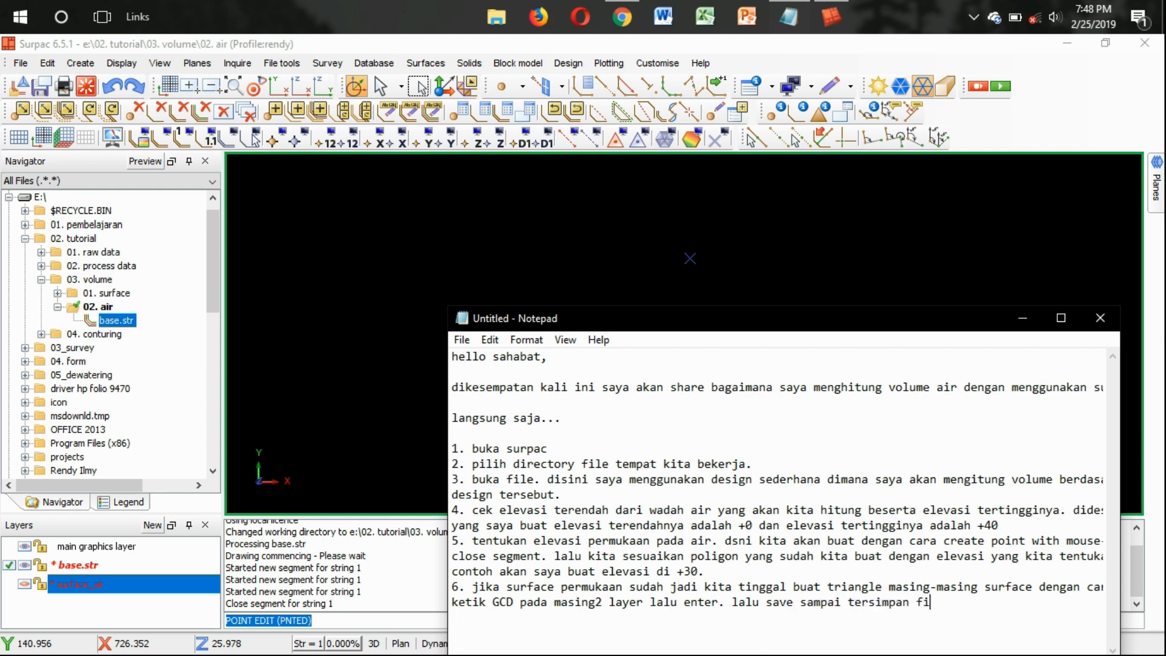
type("DTMnya.")
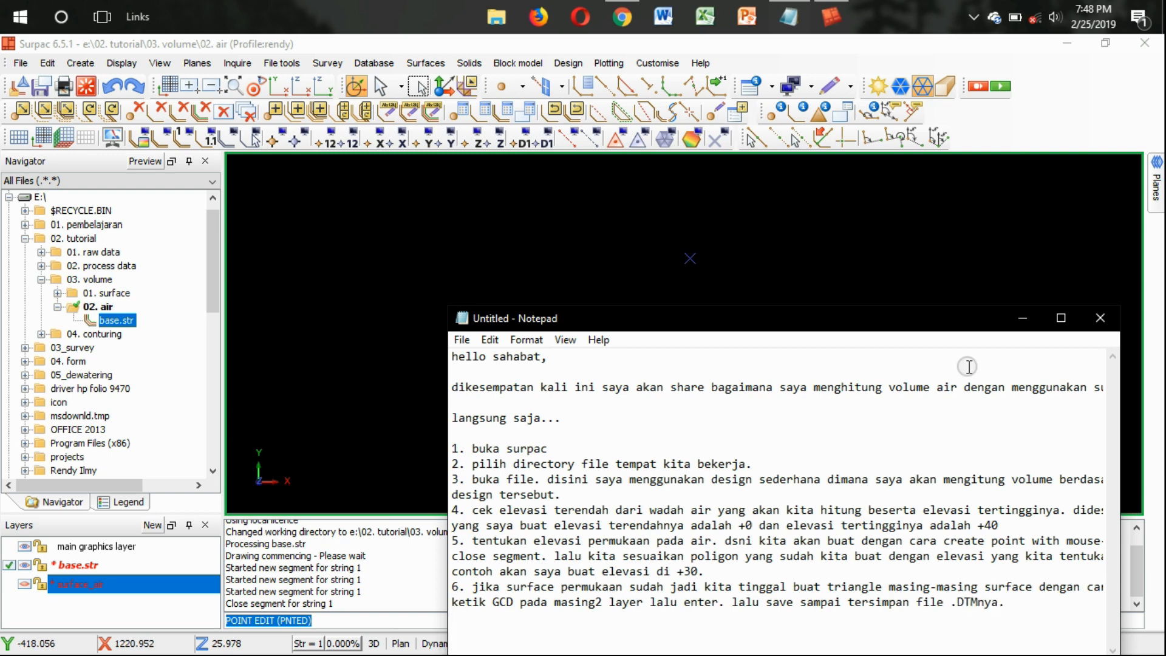
left_click(1023, 318)
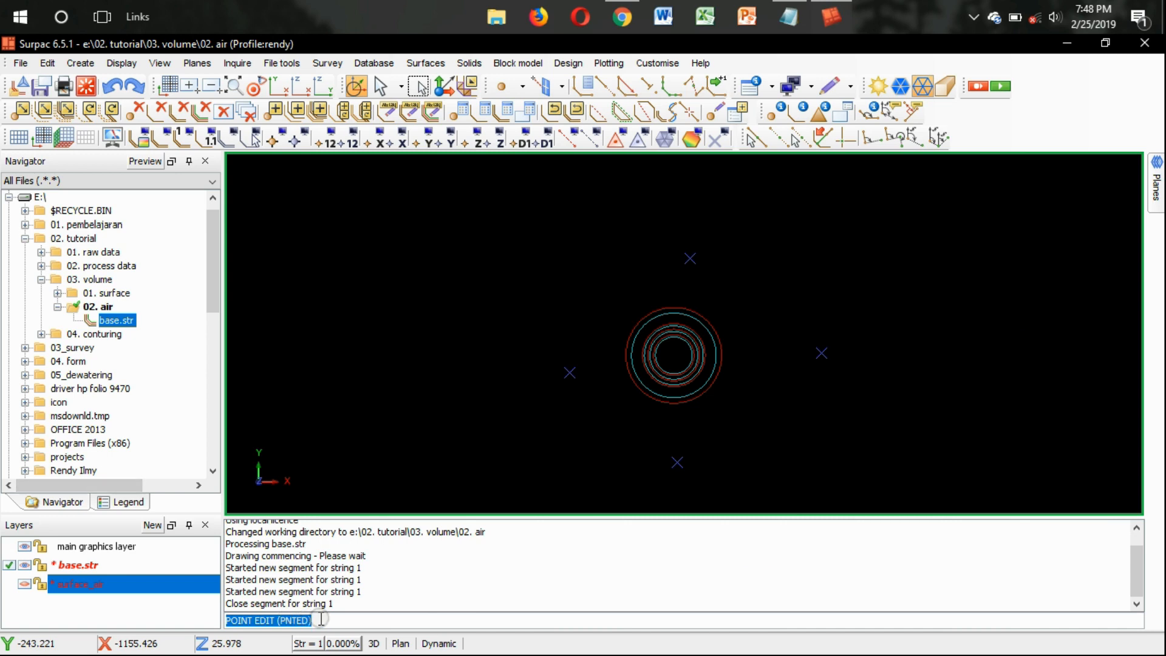
Create a DTM from the base.str layer with the GCD command and erase the temporary markers
left_click_drag(321, 621, 224, 622)
key("BackSpace")
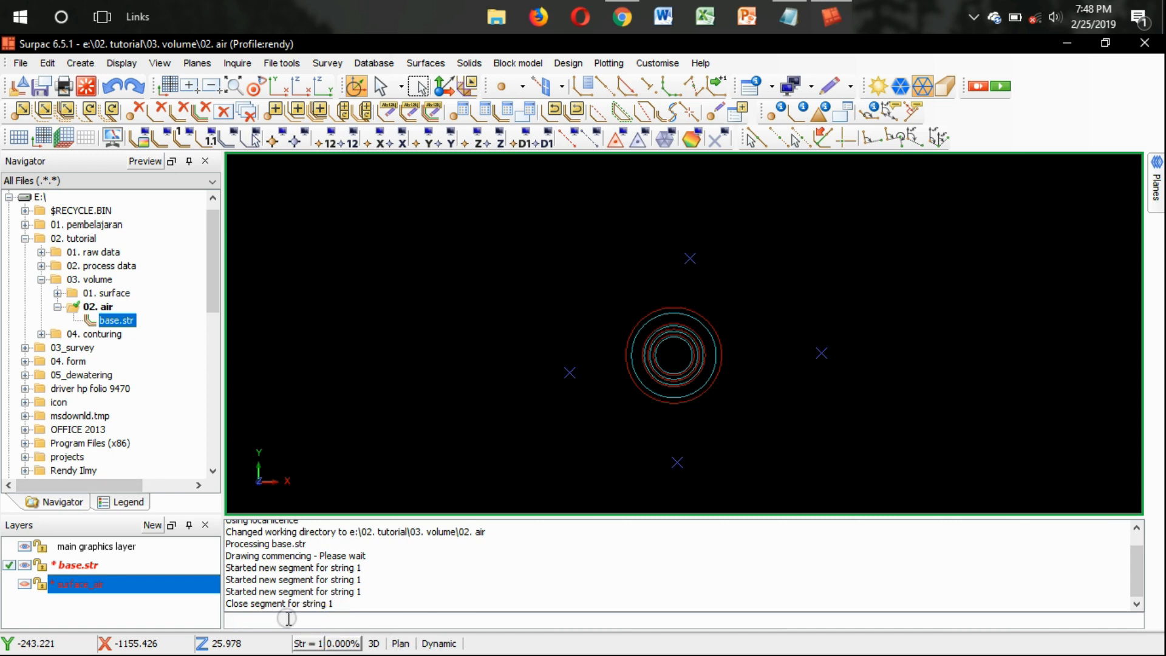
type("GCD")
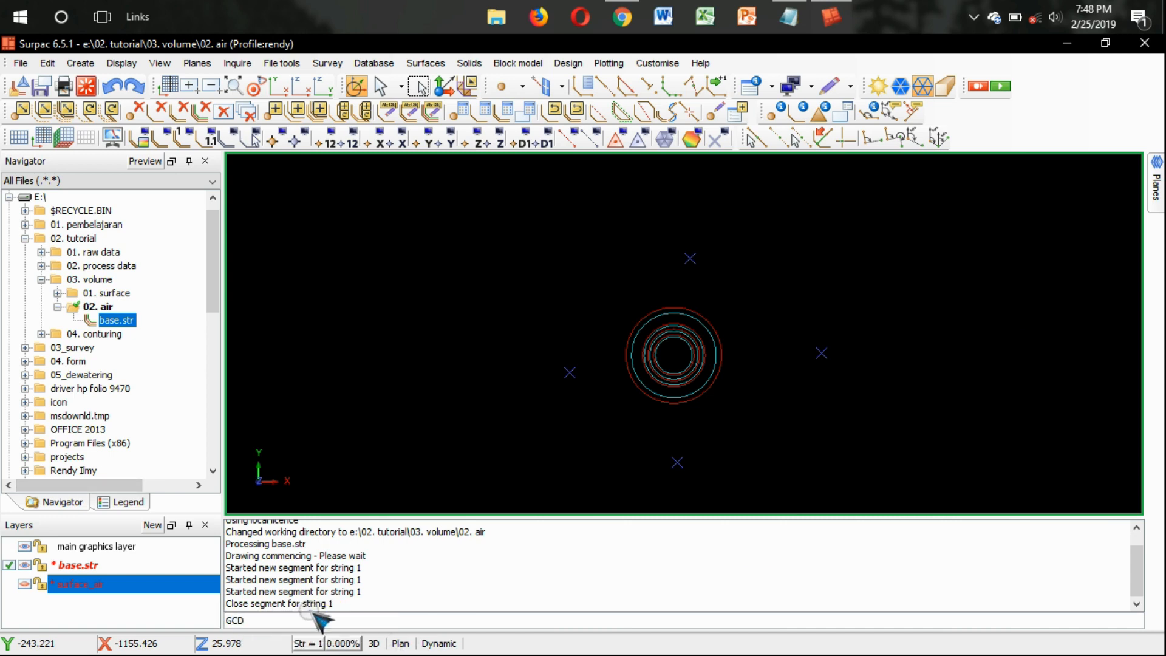
key("Return")
left_click(614, 471)
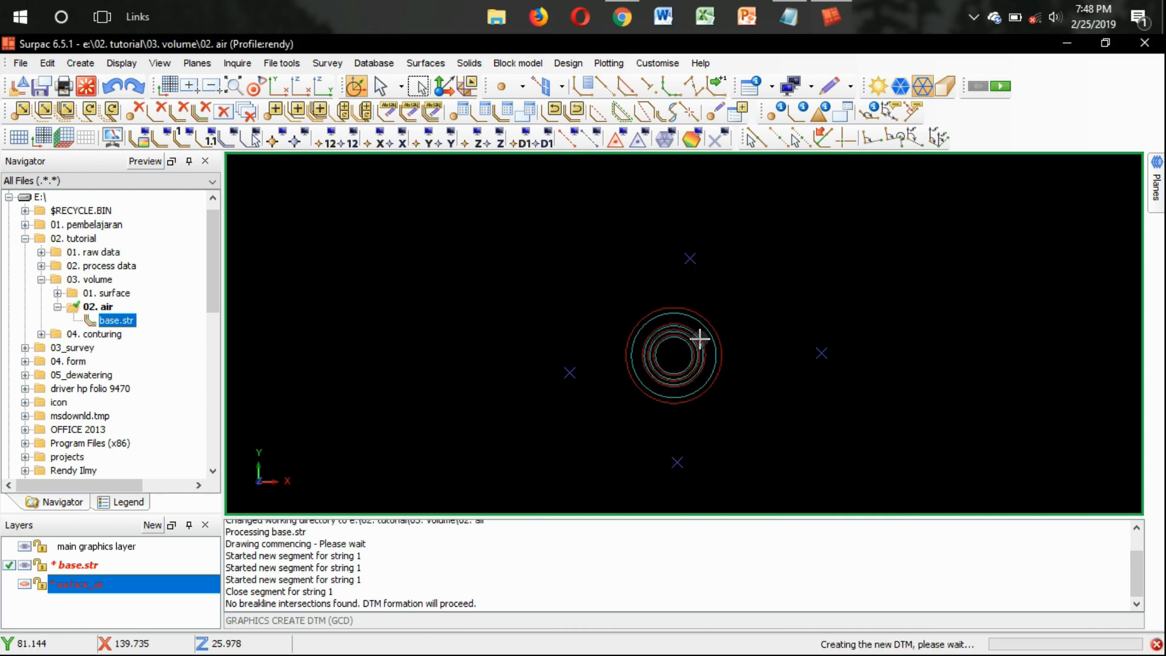
left_click(775, 113)
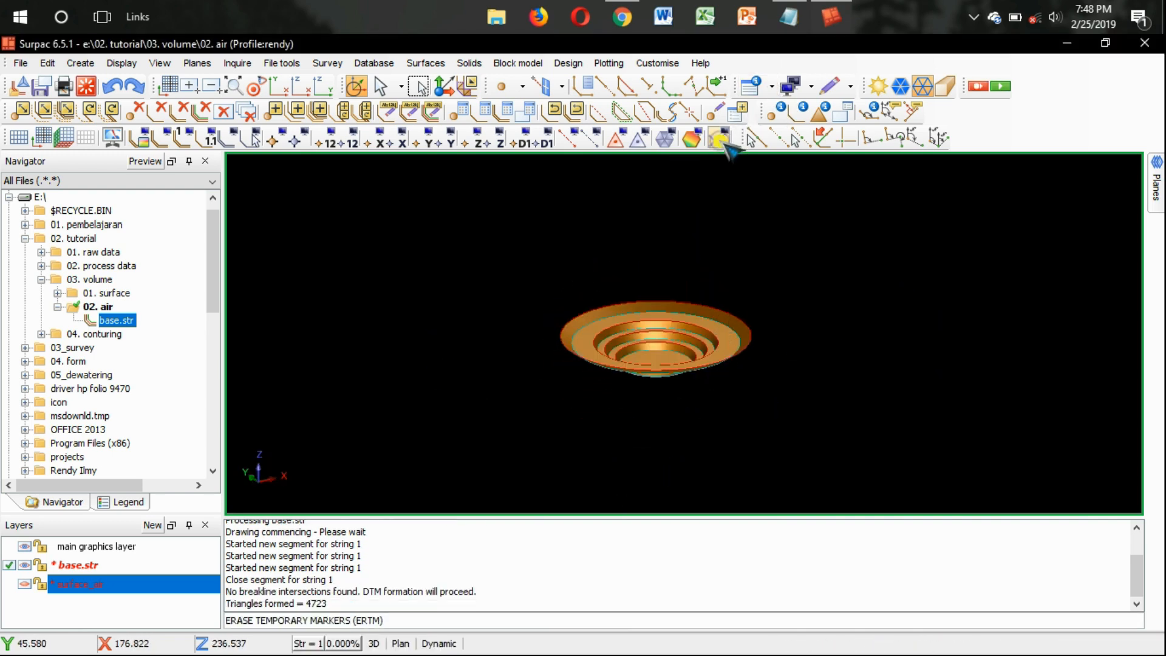
Save the pit surface as base.dtm in Surpac DTM format with the SF command
left_click(298, 616)
type("S")
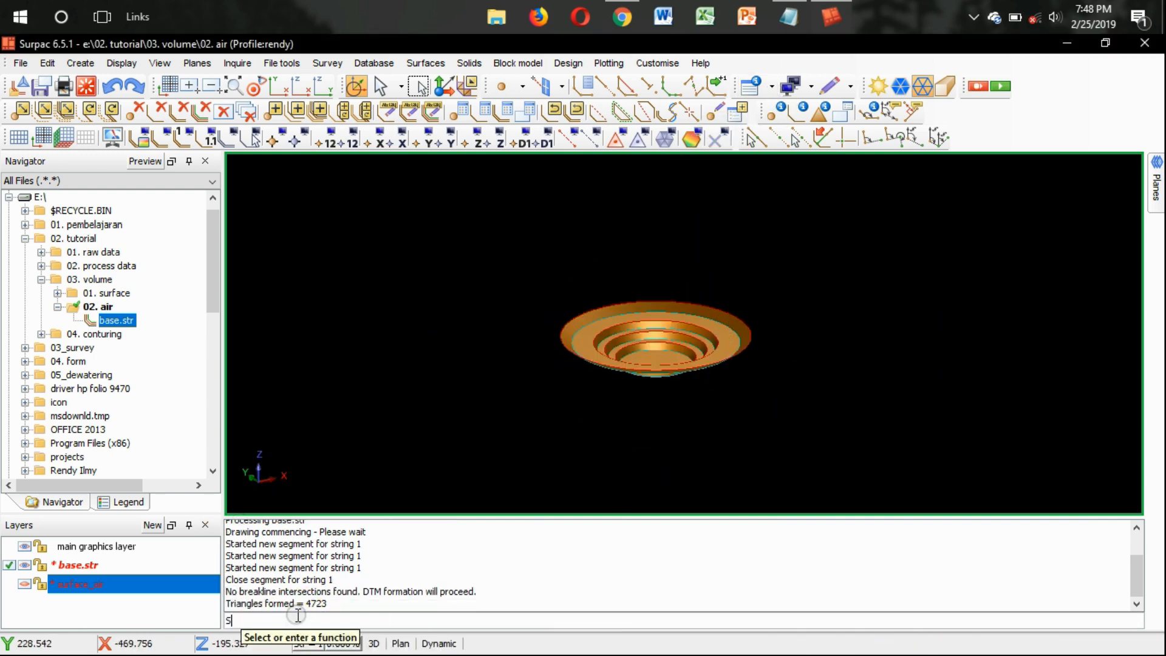
type("F")
key("Return")
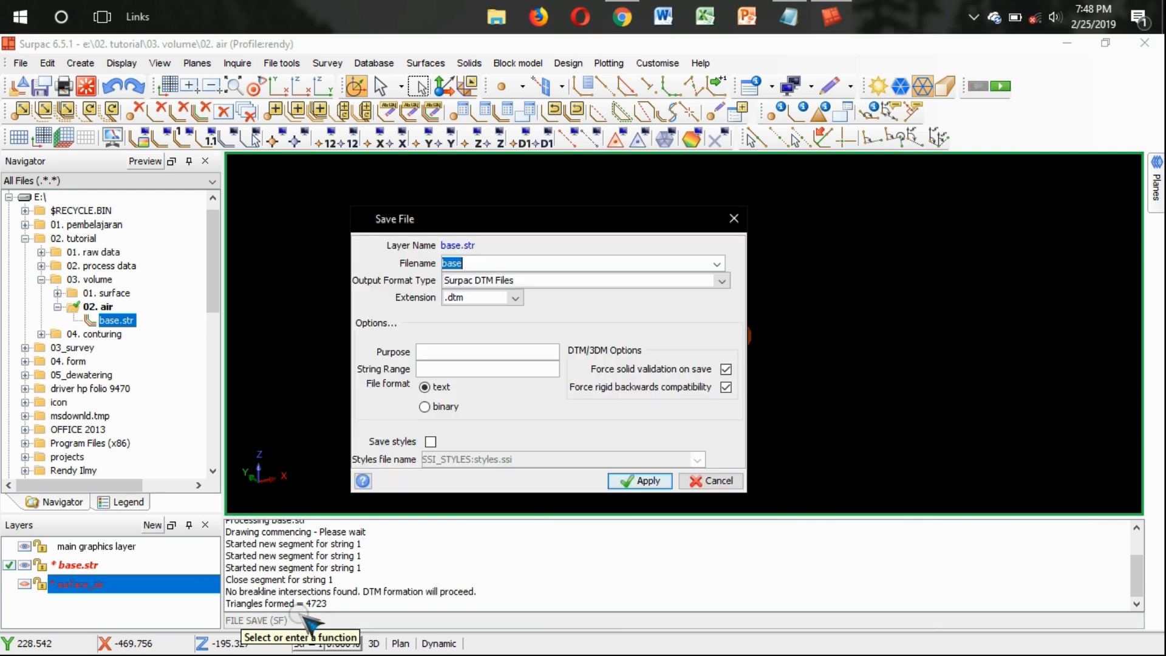
key("Return")
key("Return")
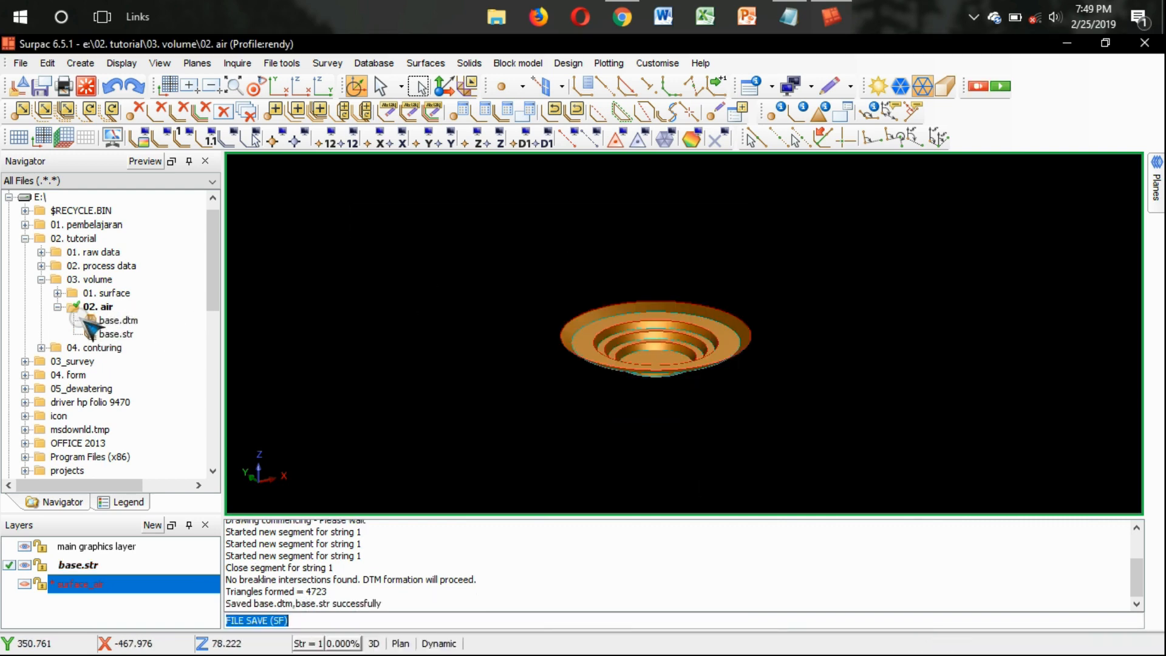
Make surface_air the active layer and create a DTM from it on the XY plane with the GCD command
left_click(9, 584)
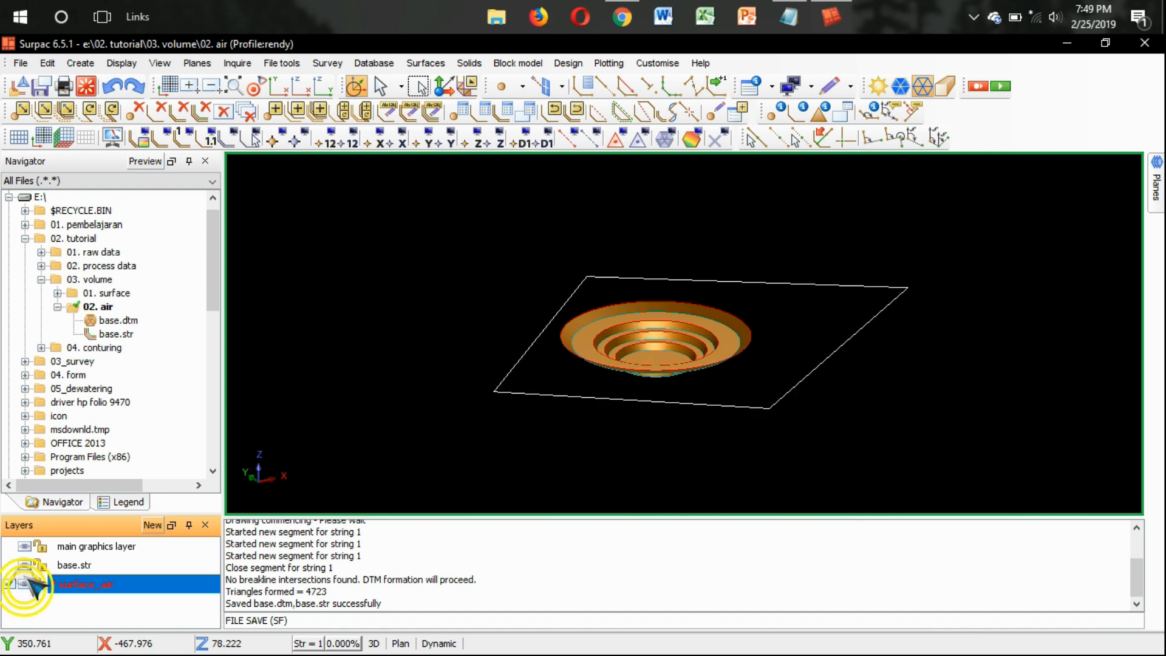
type("gcd")
key("Return")
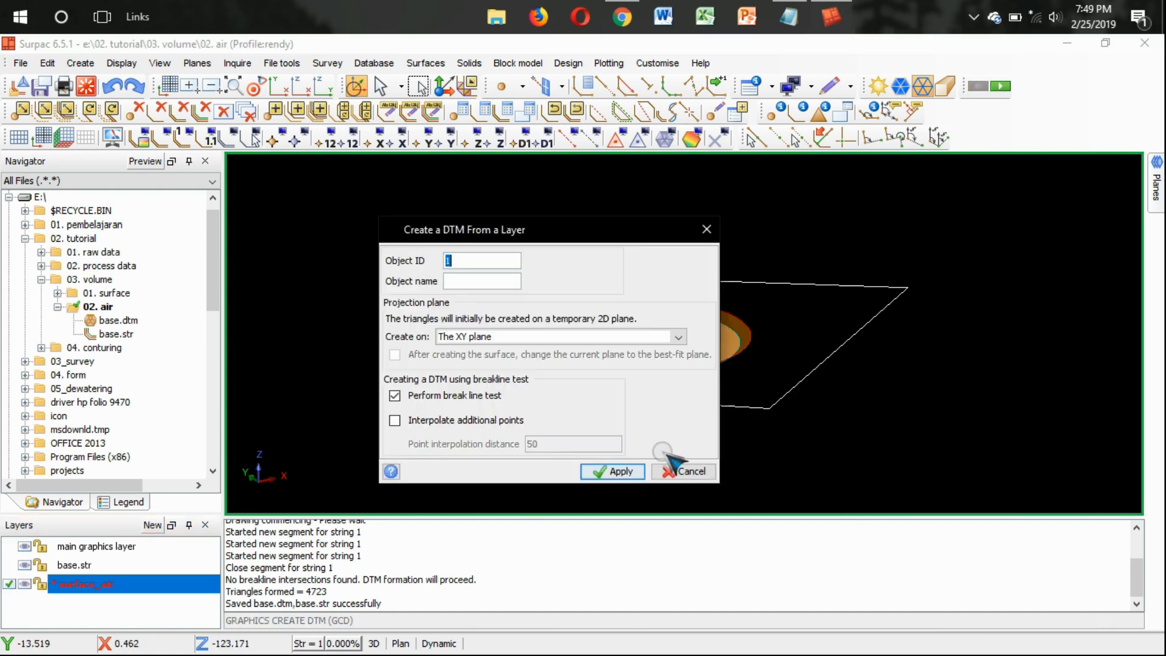
left_click(612, 472)
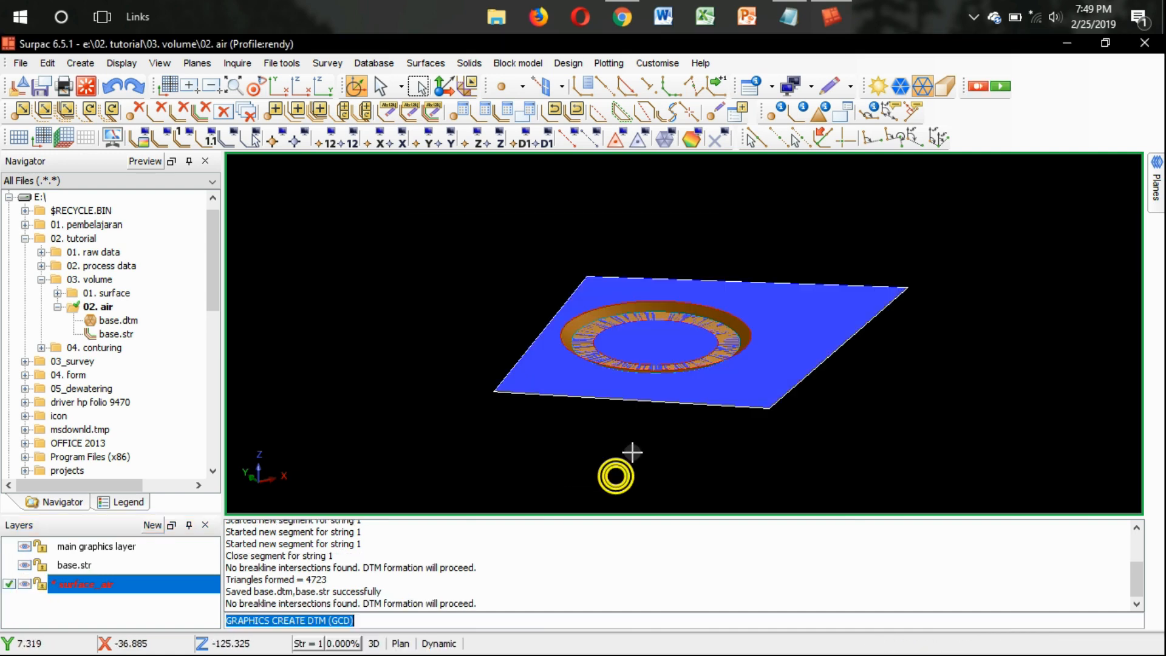
scroll(672, 352, "up", 1)
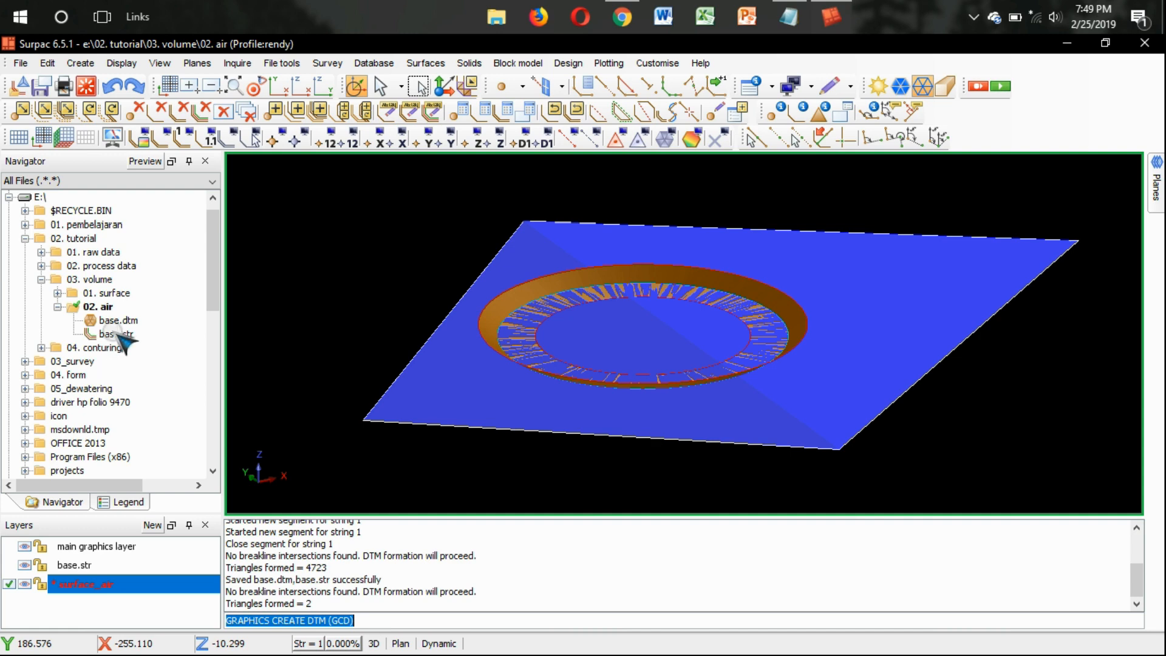
Save the water surface as surface_air.dtm in Surpac DTM format with the SF command
left_click(367, 619)
type("sf")
key("Return")
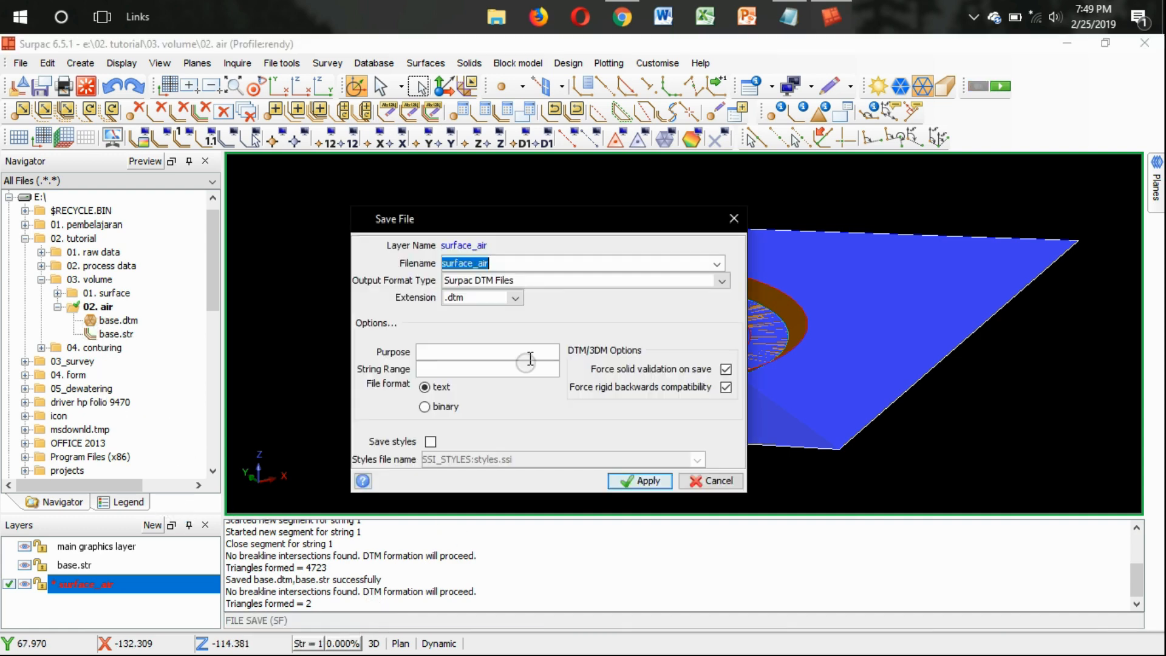
left_click(644, 481)
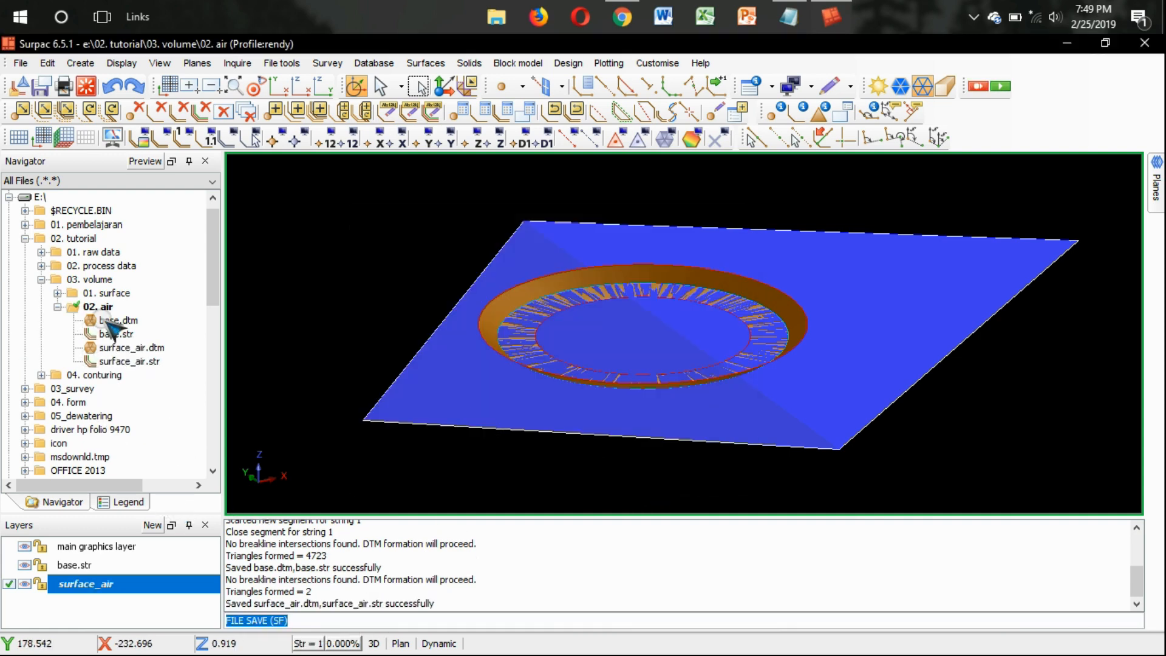
left_click(118, 322)
scroll(559, 393, "up", 2)
left_click_drag(560, 393, 636, 358)
Switch to Notepad and add item "7. buat bondary untuk perhitungan volume dengan cara intersect between 2 dtm . buka menu surface", followed by a new line
left_click(788, 16)
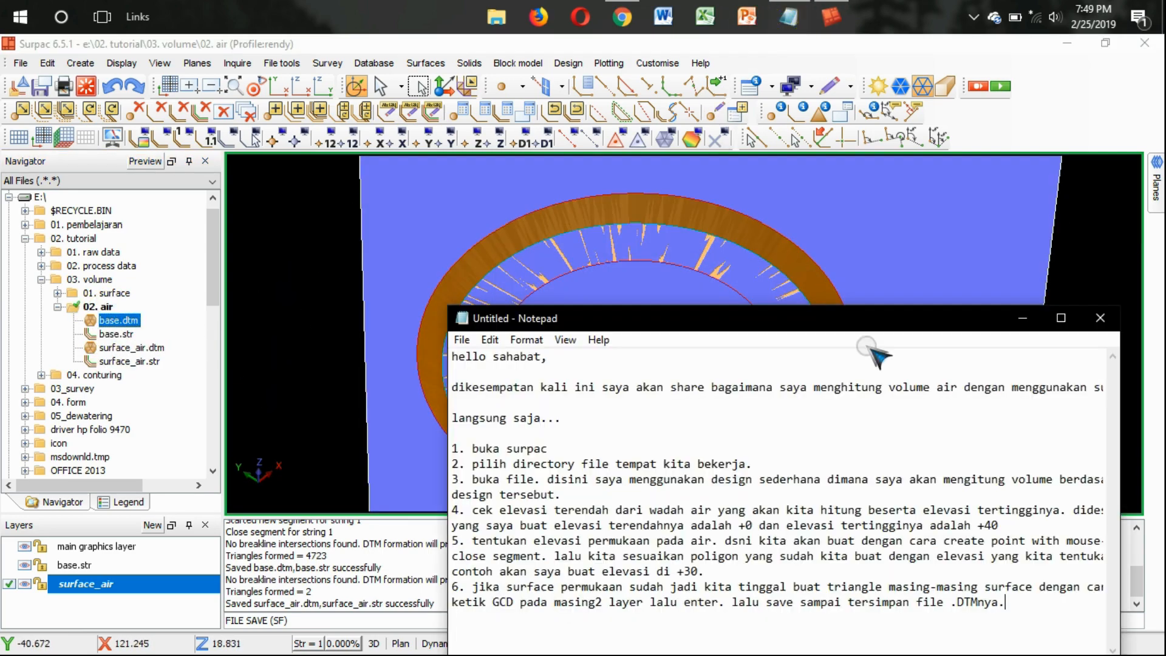
key("Return")
type("7. buat bondar")
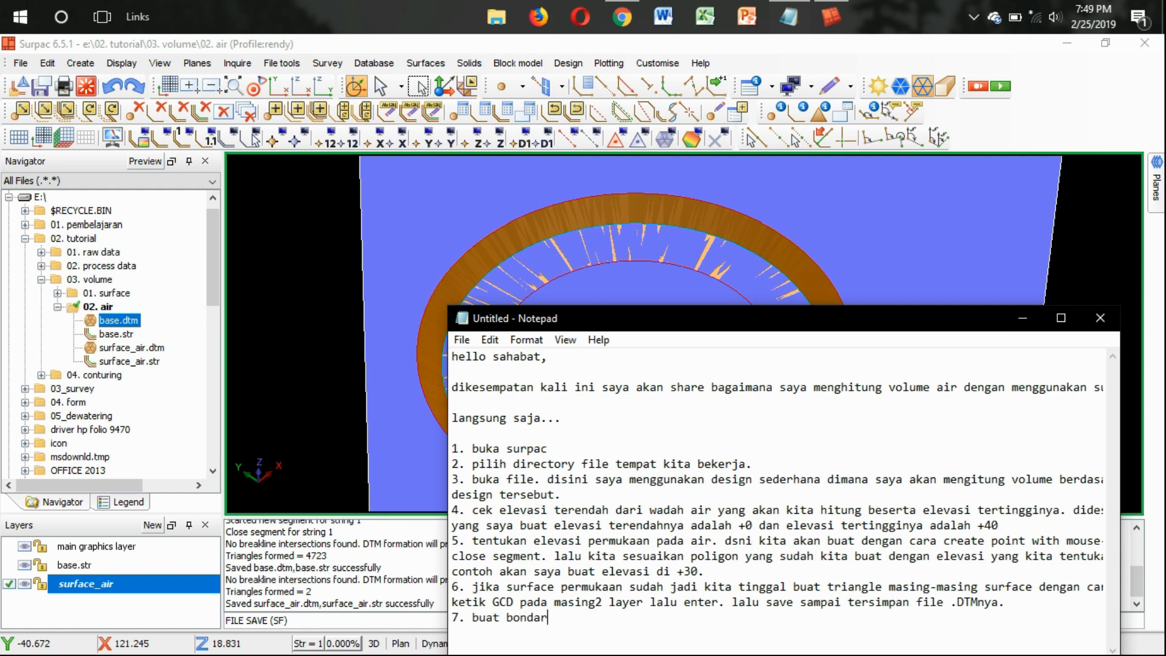
type("y untuk perhitungan")
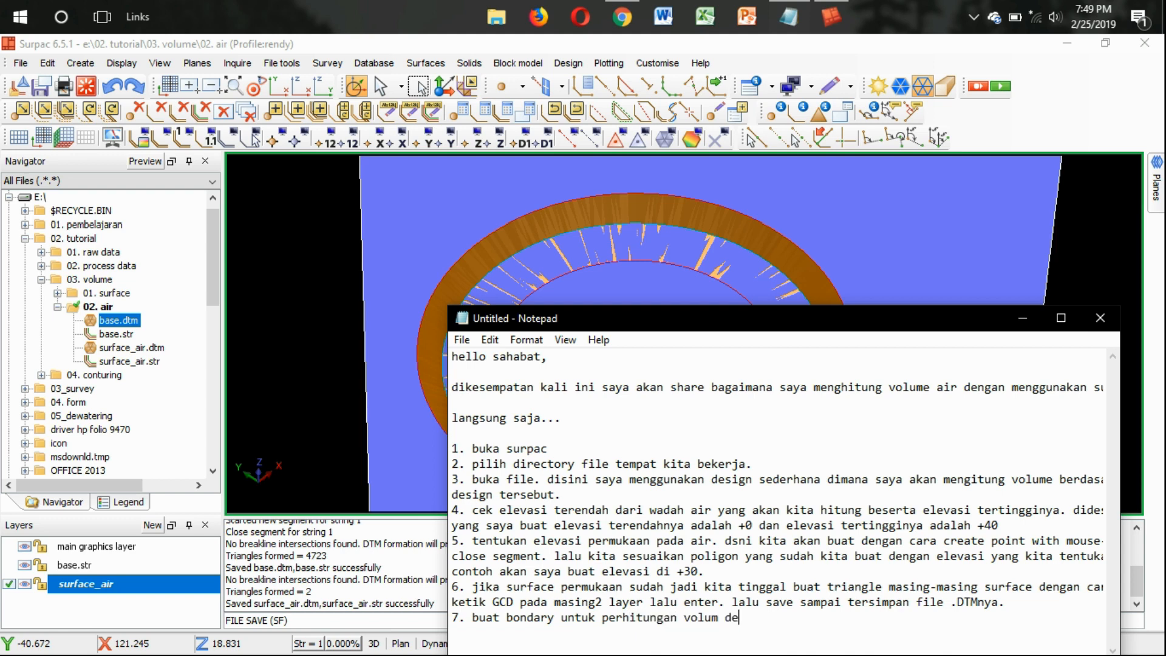
type(" volume dengan cara intersec")
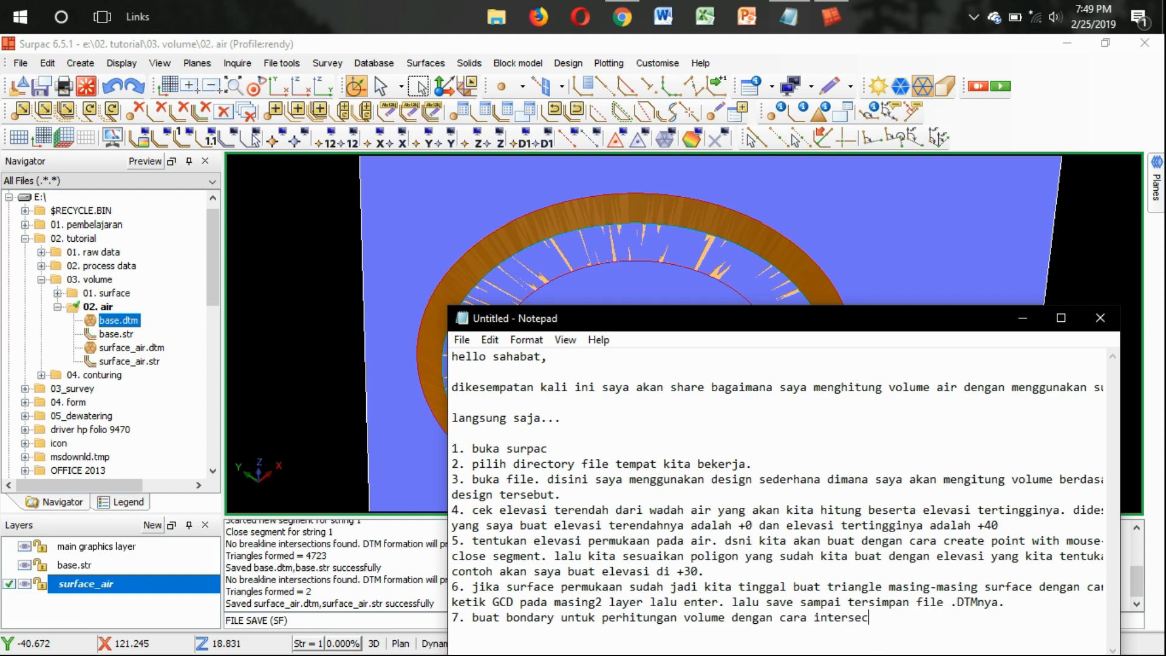
type("t bet")
type("ween 2 dtm . buka menu sur")
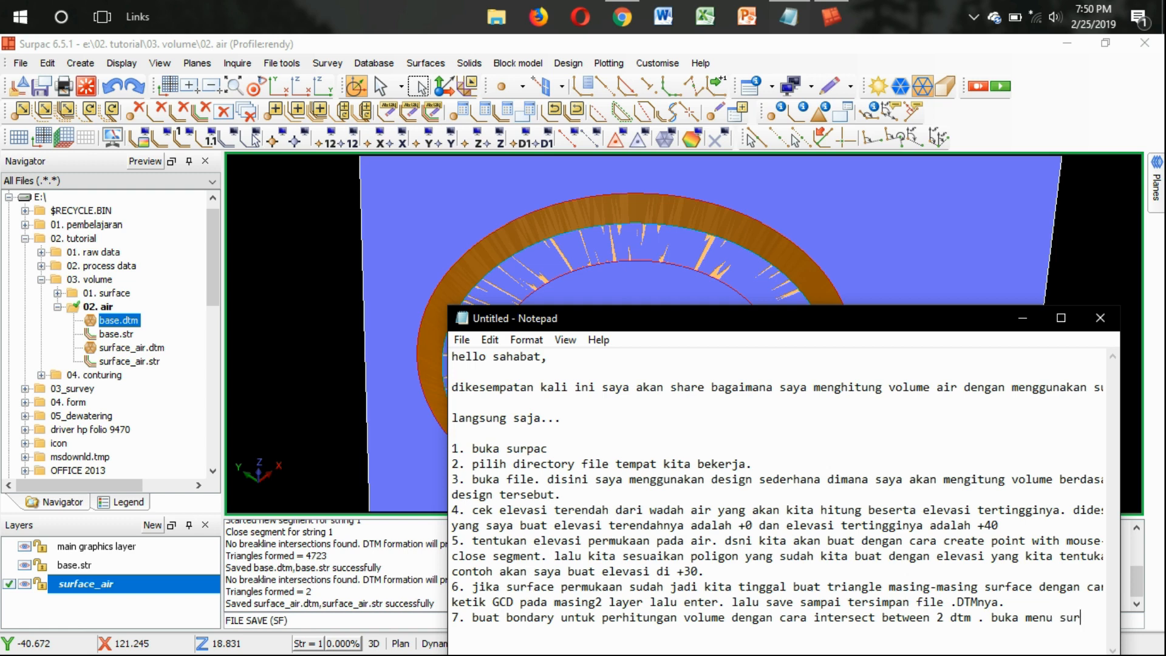
type("e")
key("Return")
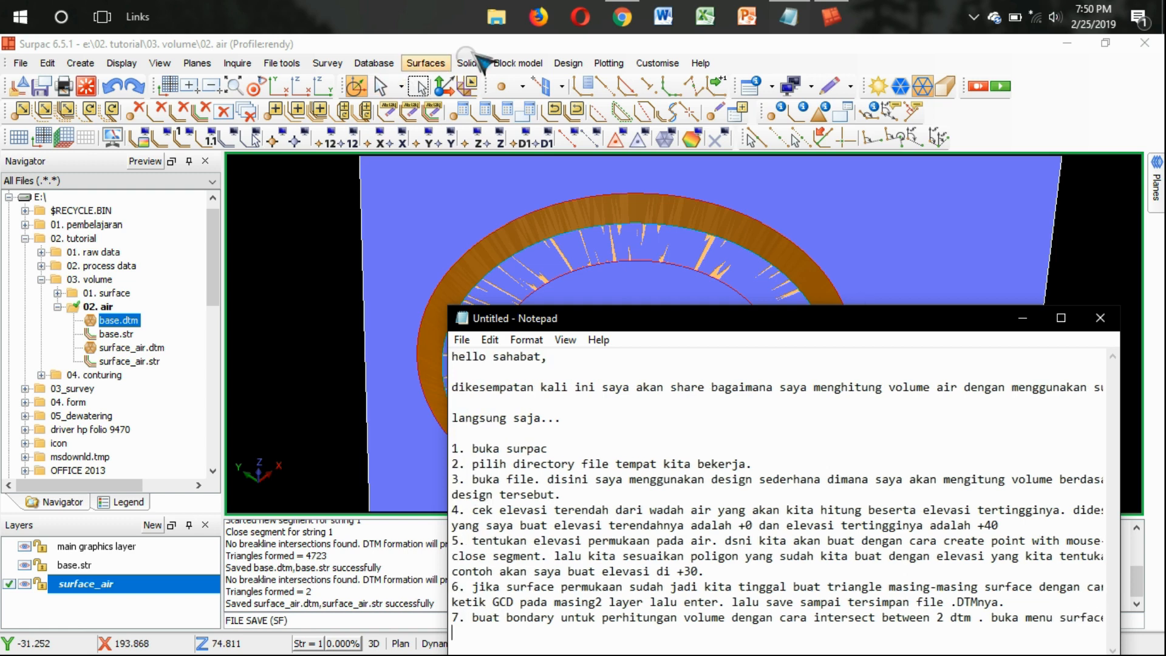
Check the DTM intersection command's location in Surpac and continue item 7 in Notepad with "clip or intersec-"
left_click(440, 57)
left_click(439, 63)
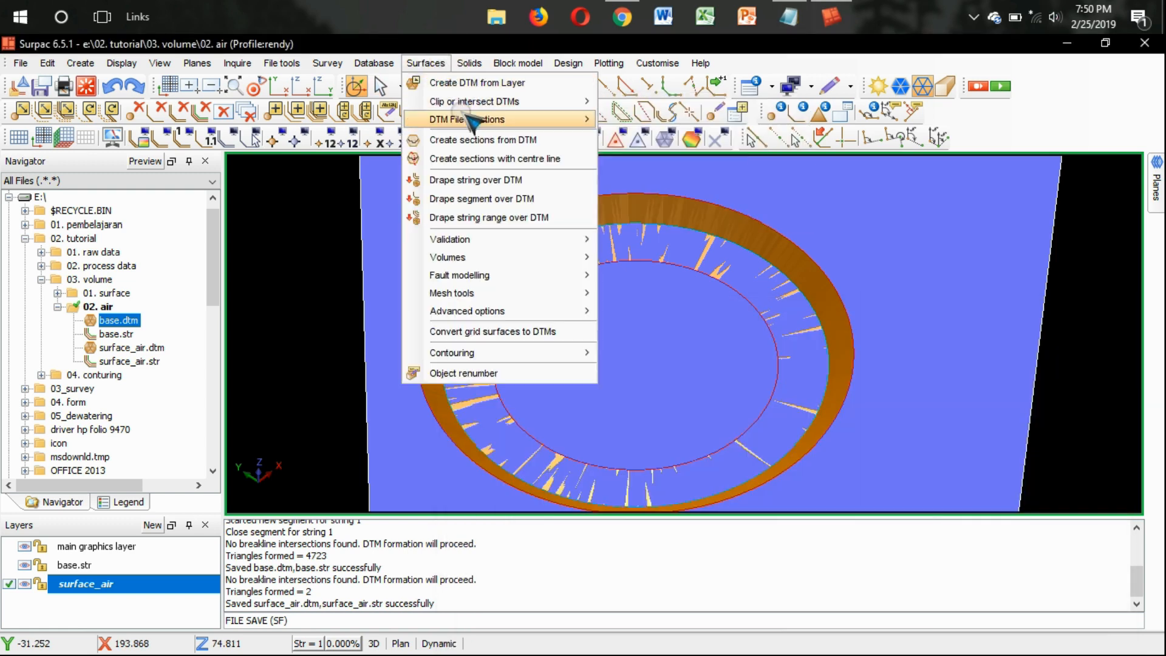
mouse_move(470, 121)
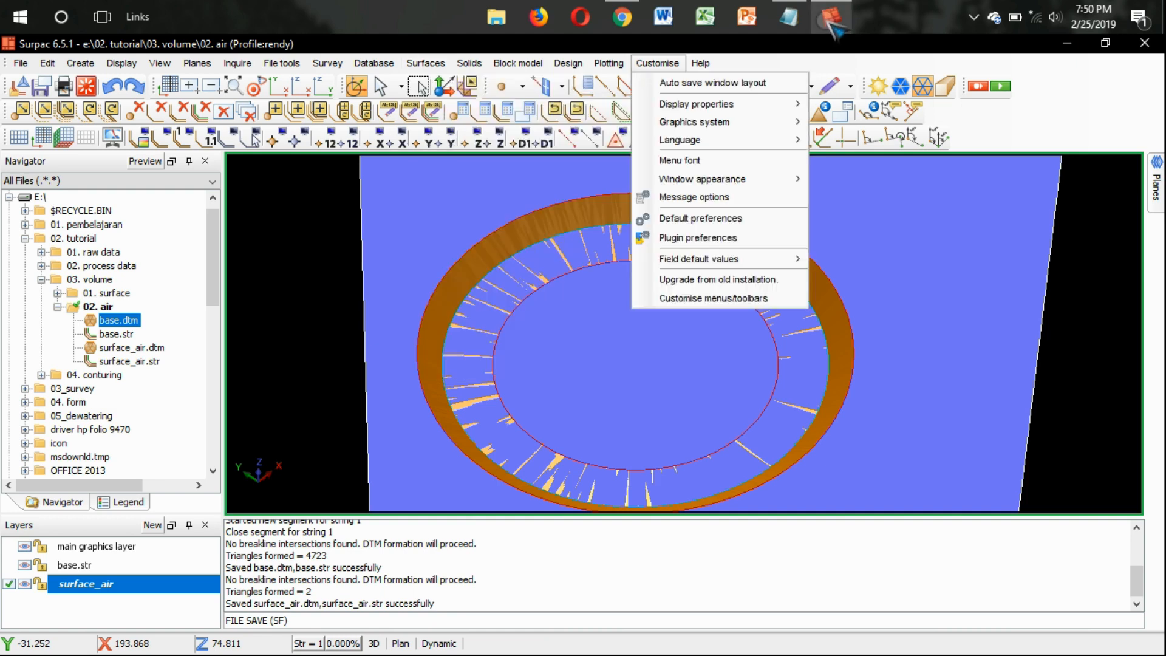
left_click(789, 17)
type("clip or intersec-")
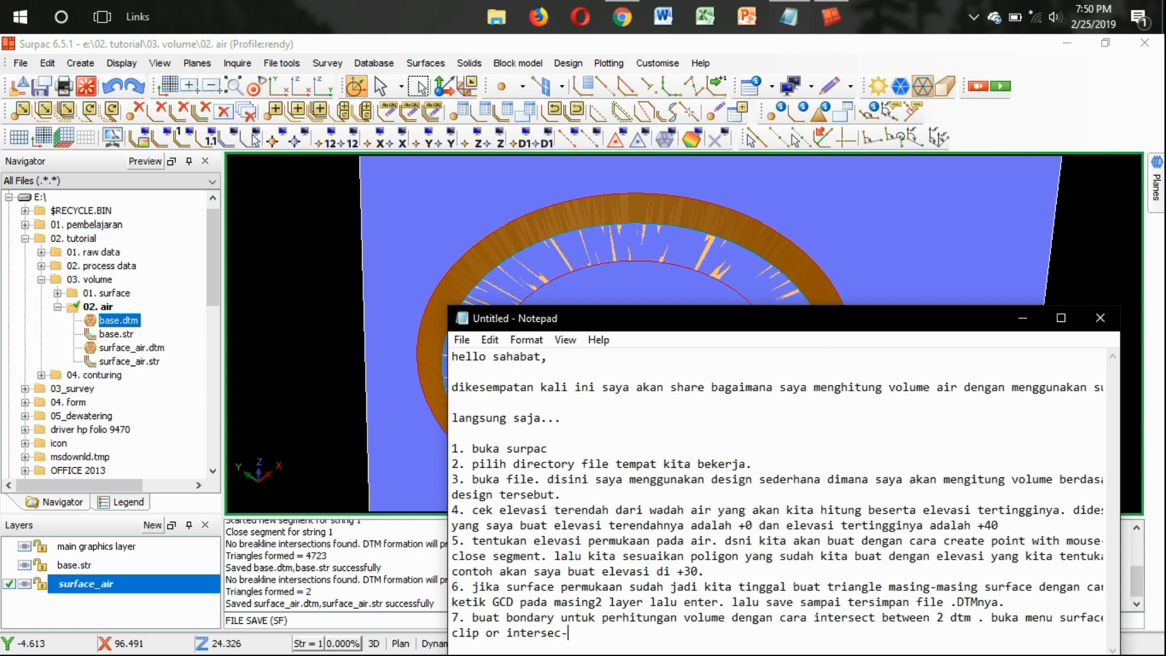
In Surpac, create the line of intersection between the base.str and surface_air DTMs in output layer intersection, string number 1
left_click(425, 63)
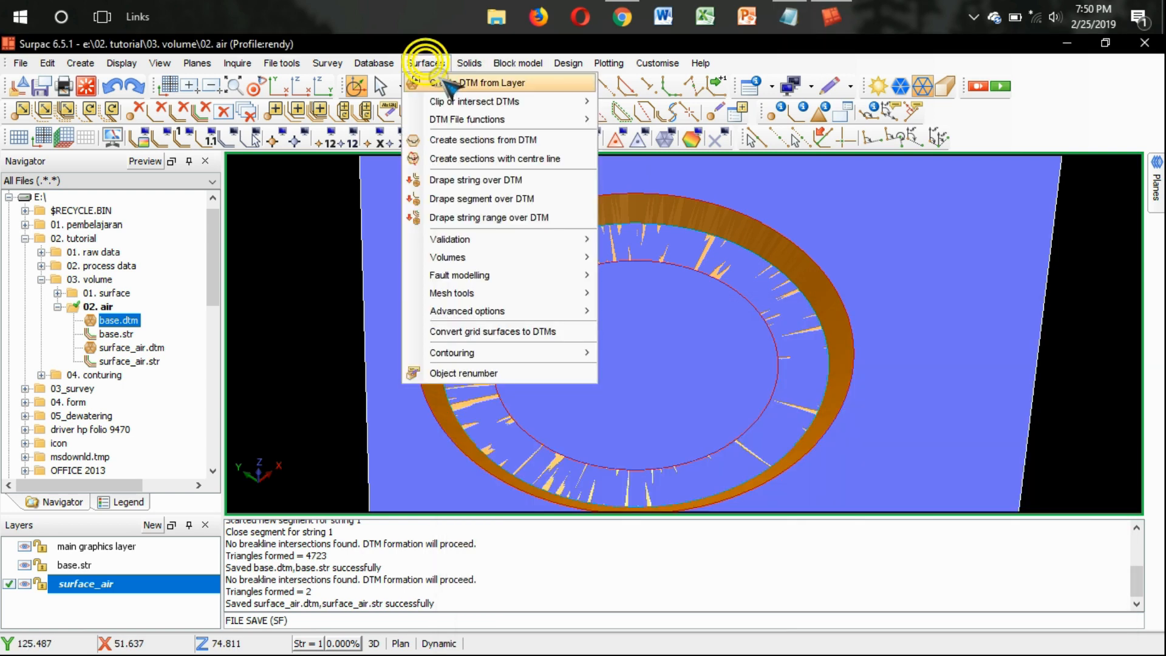
mouse_move(450, 101)
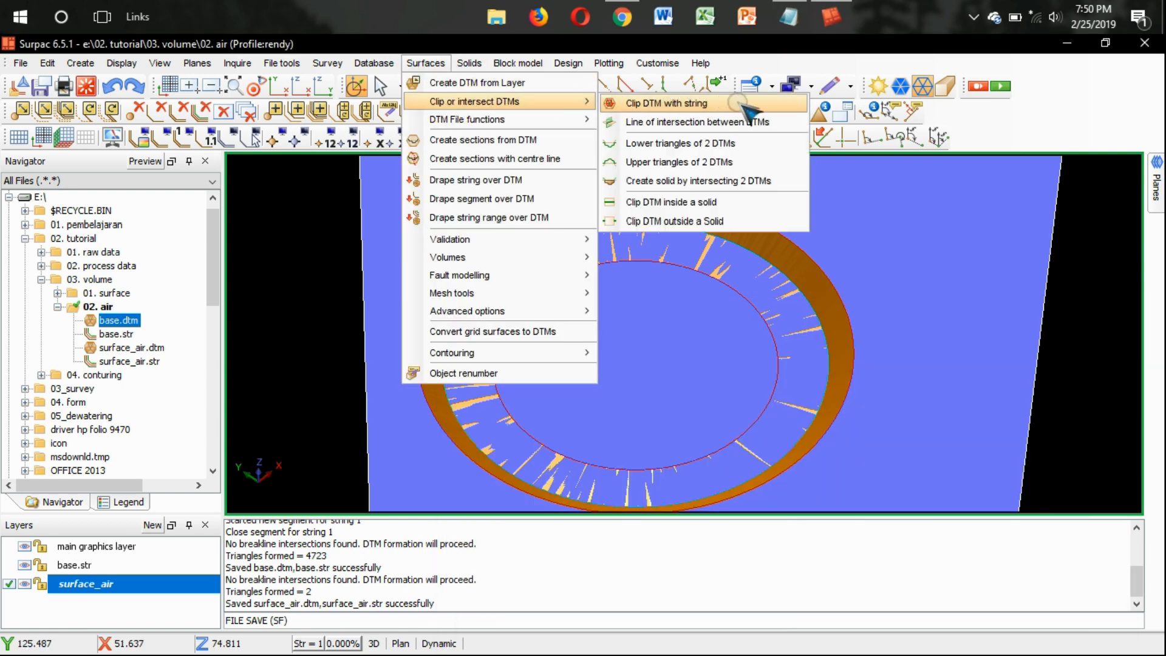
left_click(674, 121)
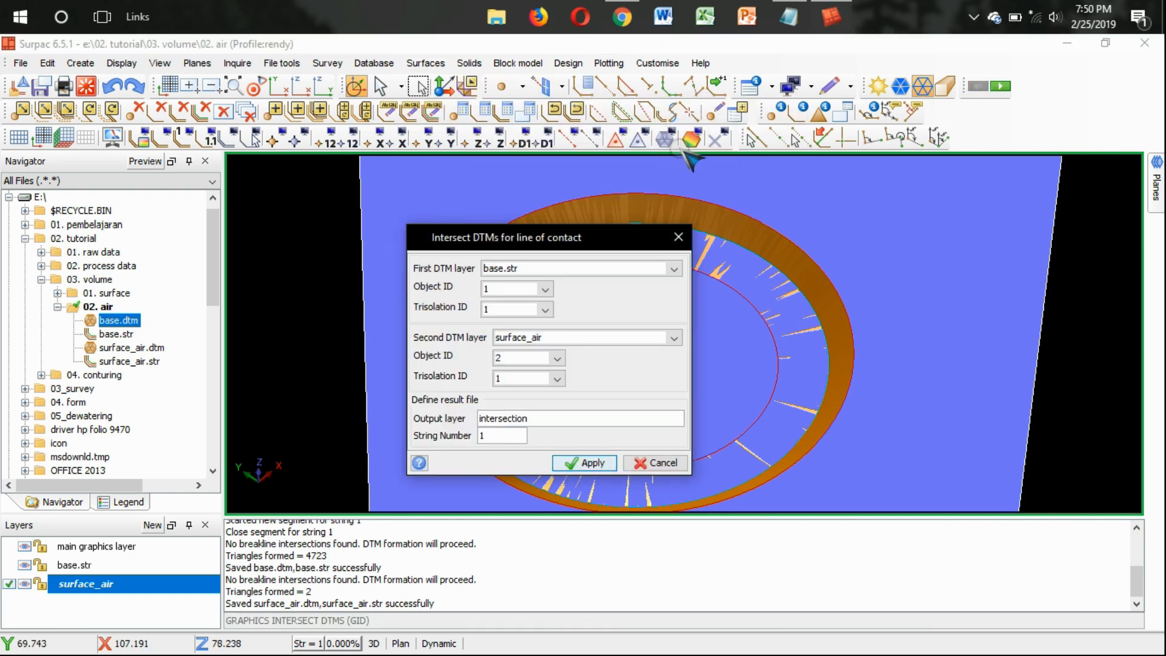
left_click(545, 268)
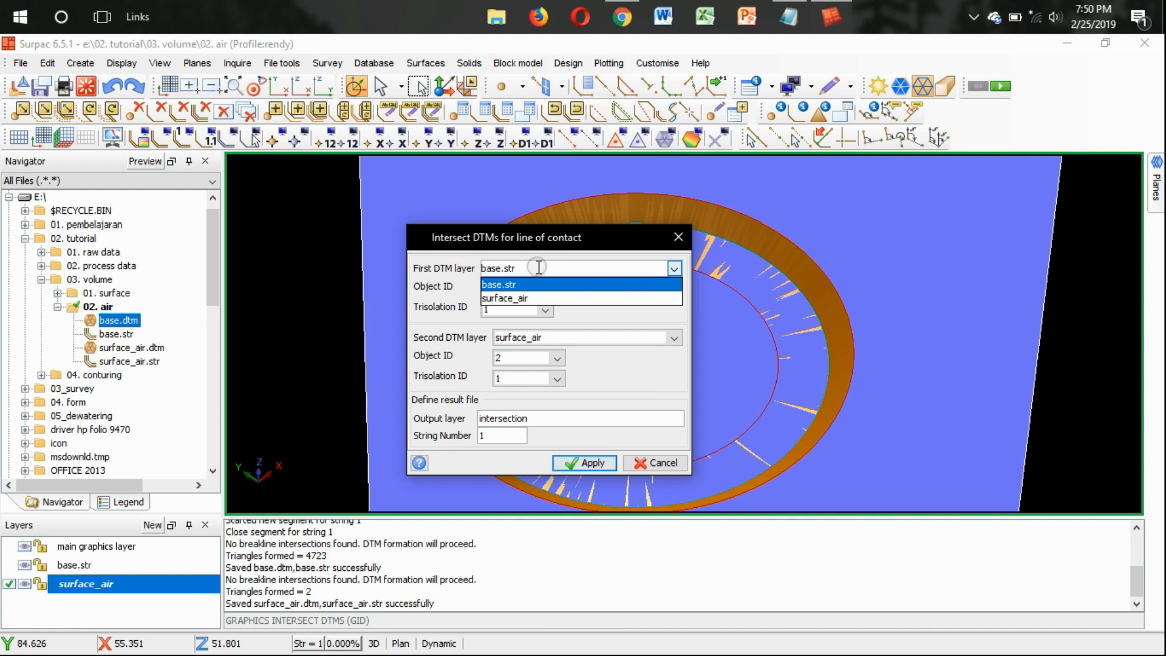
left_click(539, 283)
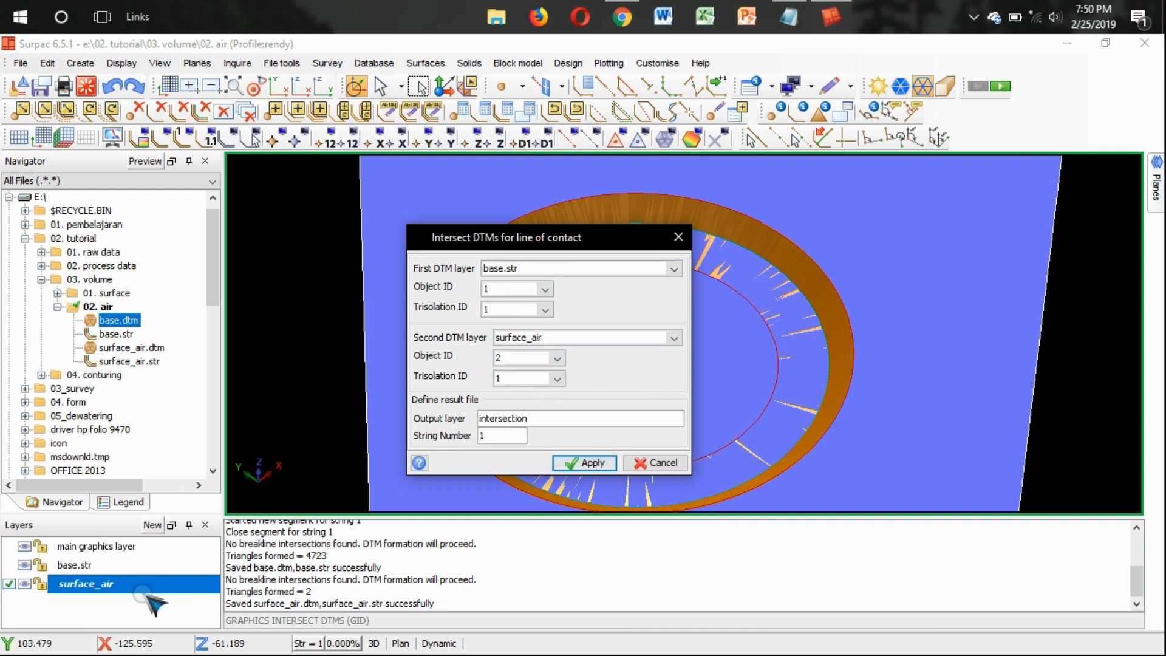
left_click(586, 462)
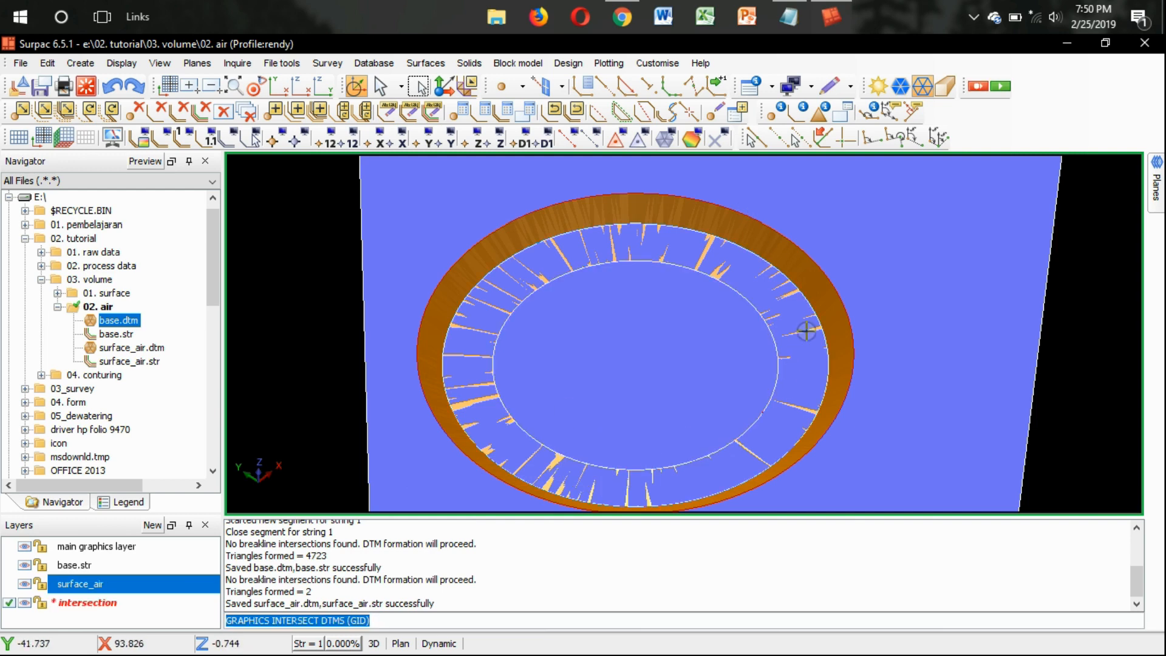
In Notepad, remove the trailing hyphen from item 7, start item "8." on a new line and move the window higher
left_click(789, 16)
left_click(593, 639)
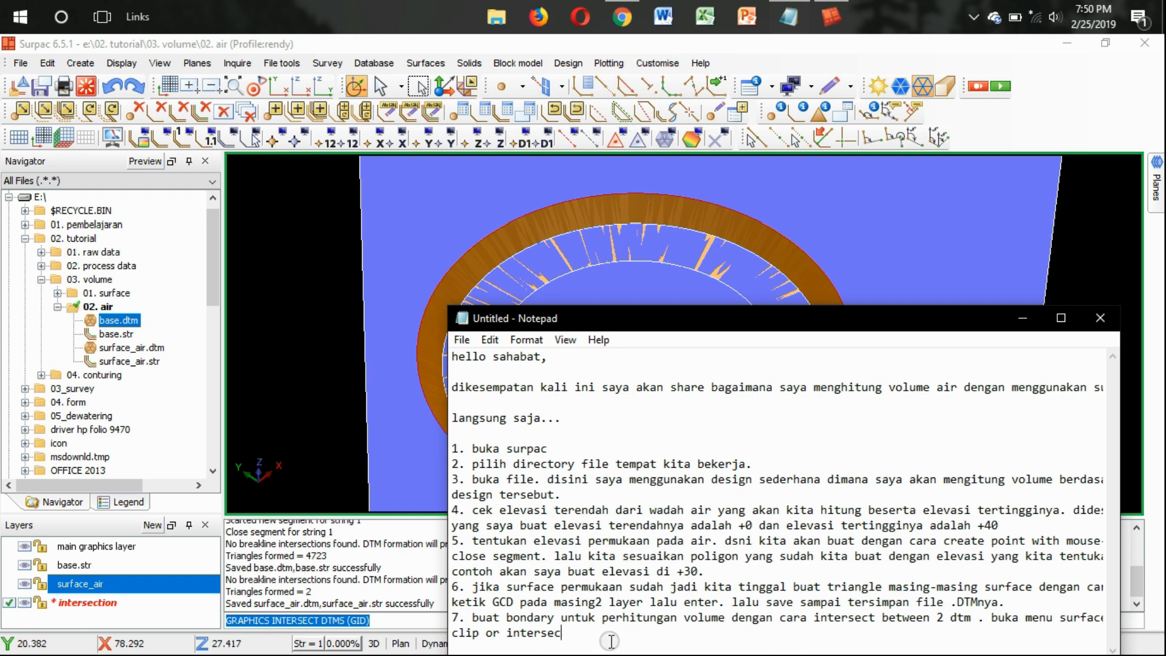
key("BackSpace")
key("Return")
type("8.")
left_click_drag(758, 320, 789, 136)
left_click(629, 473)
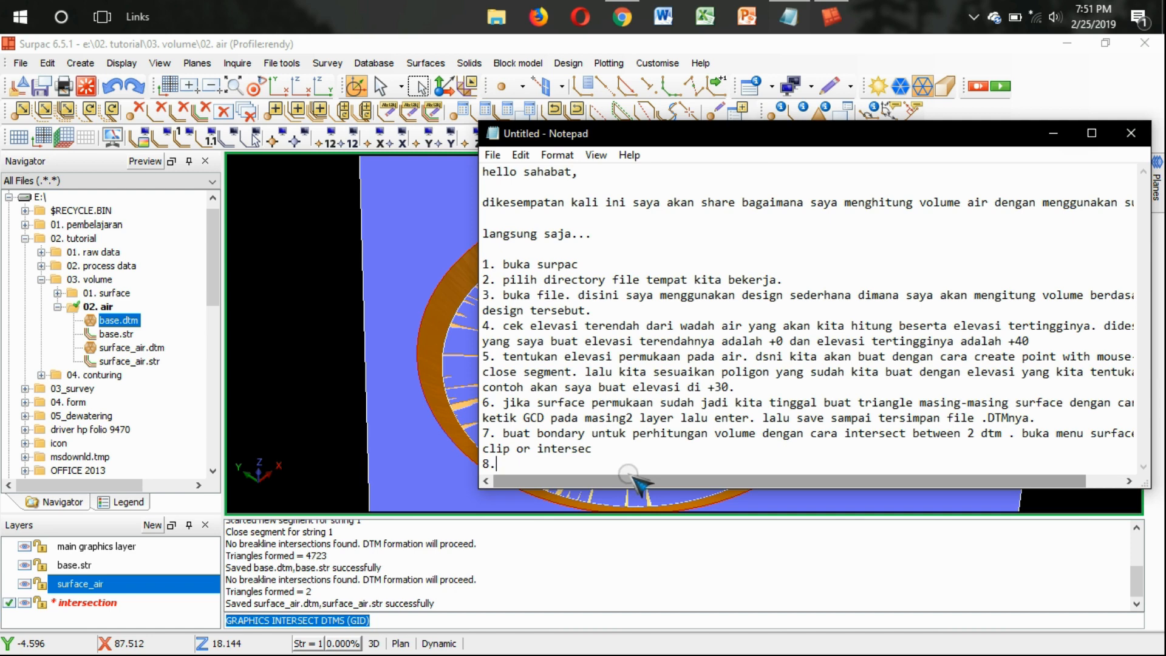
Write item 8 as "ketika bondary sudah jadi maka tinggal kita save saja layer yang baru selesai dari hasil intersec between 2 dtm barusan."
type(".ketika bondar")
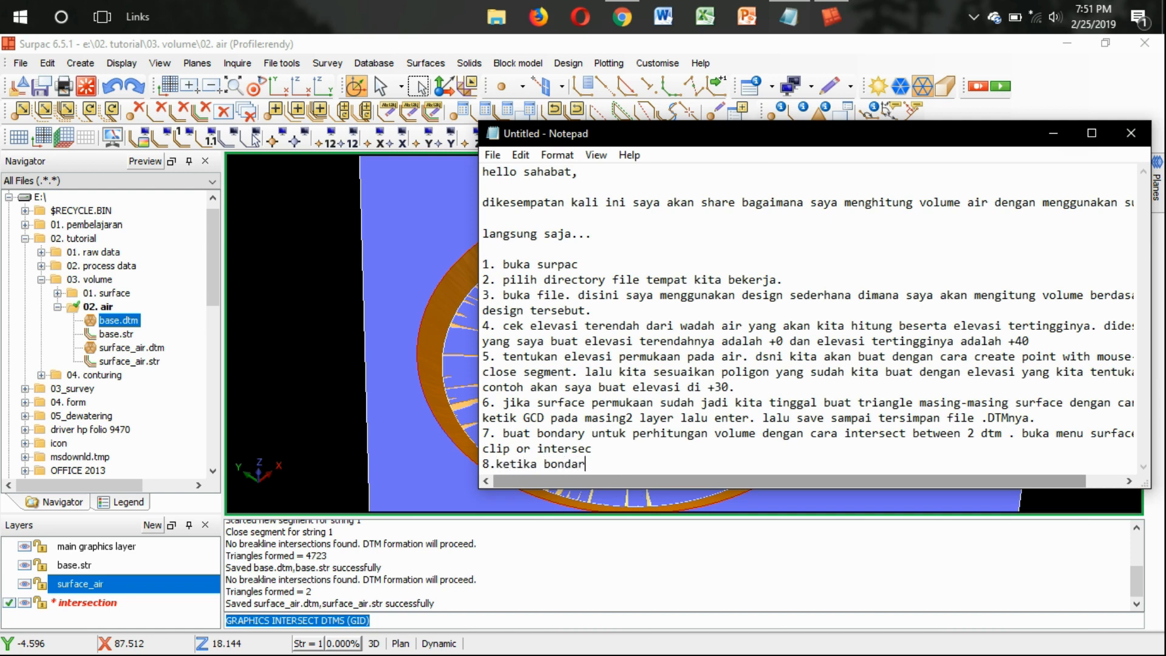
type("y sudah jadi maka ki")
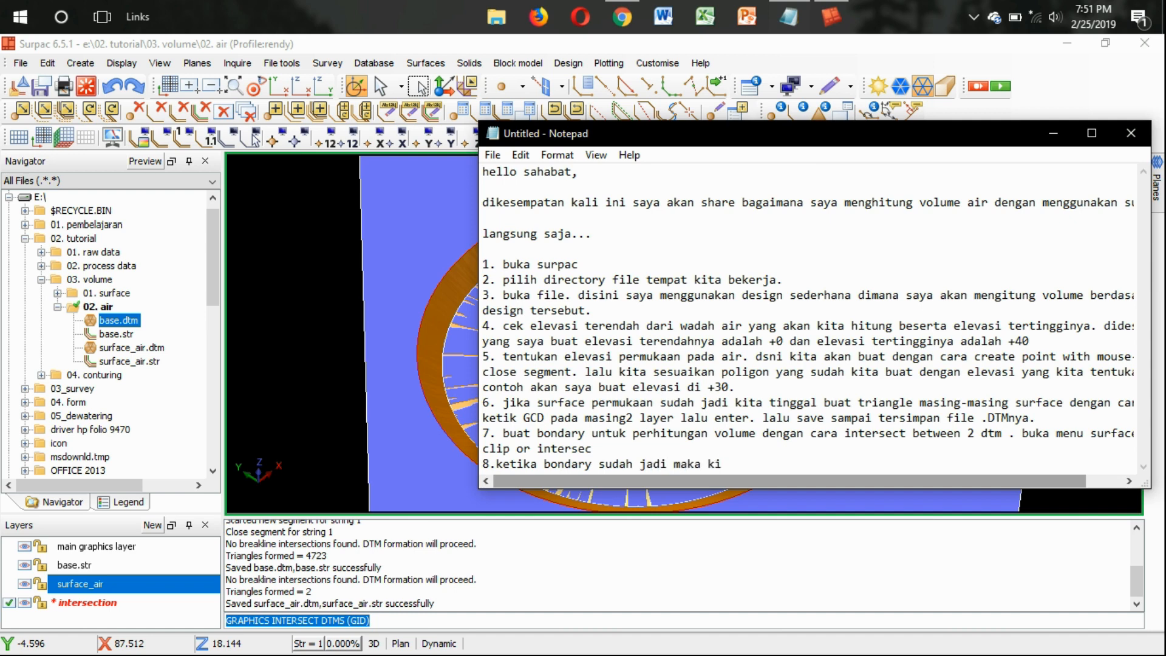
key("BackSpace")
key("BackSpace")
type("tinggal kita")
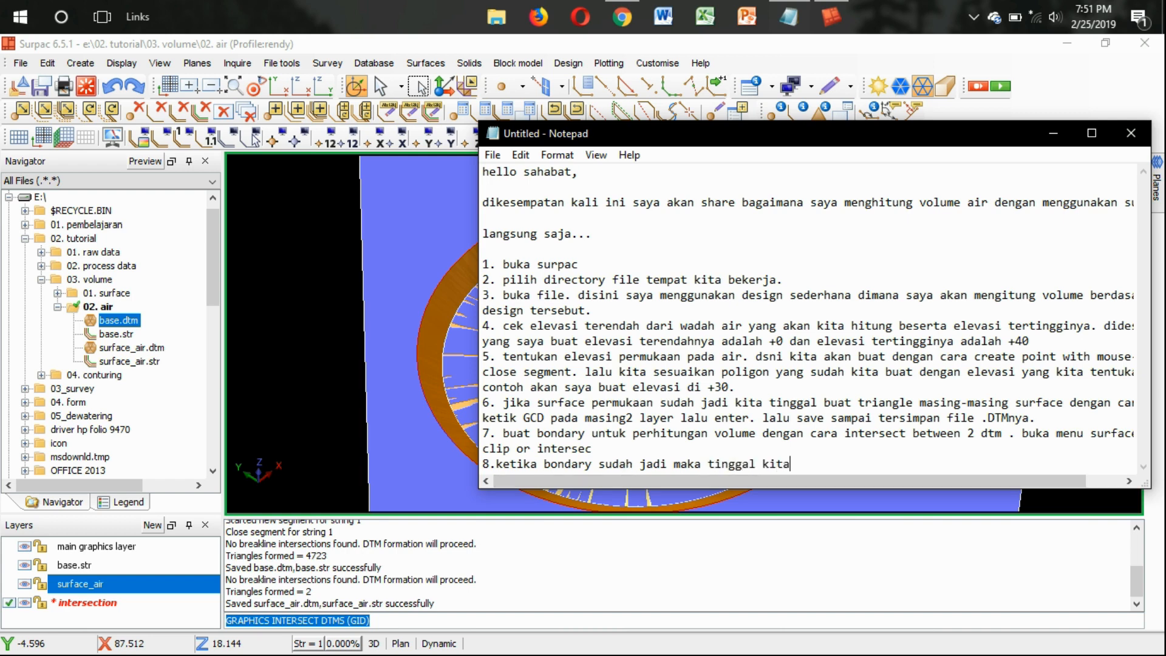
type(" save saja layer yang baru")
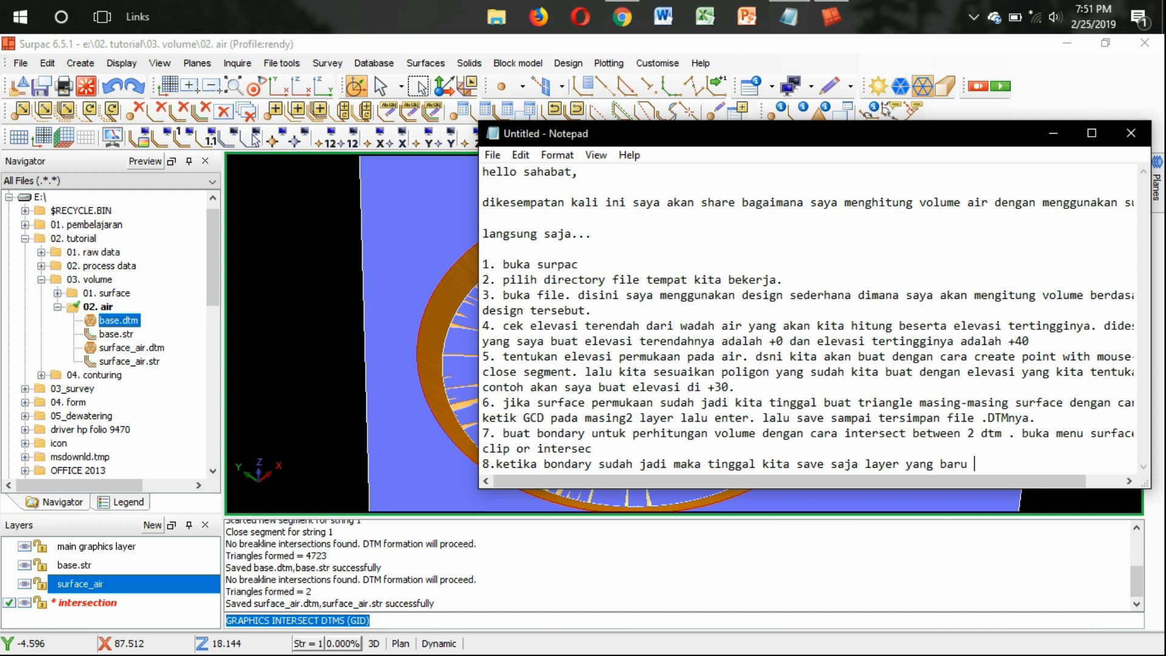
type(" selesai dari hasil")
key("Return")
type("in")
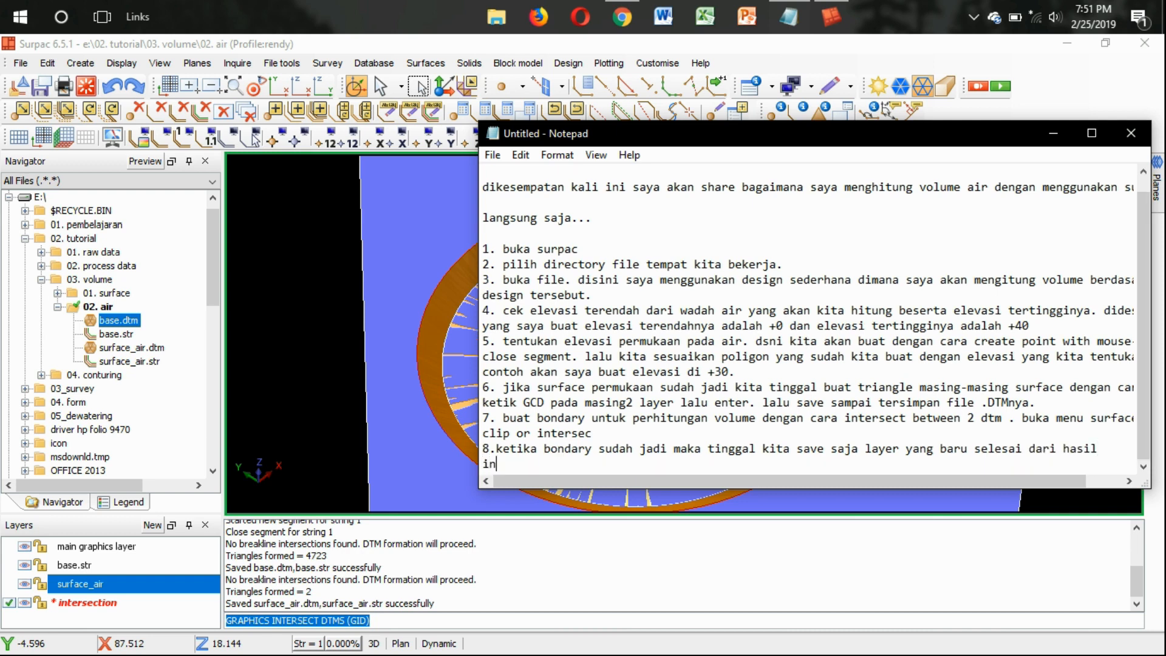
type("tersec between 2 dtm")
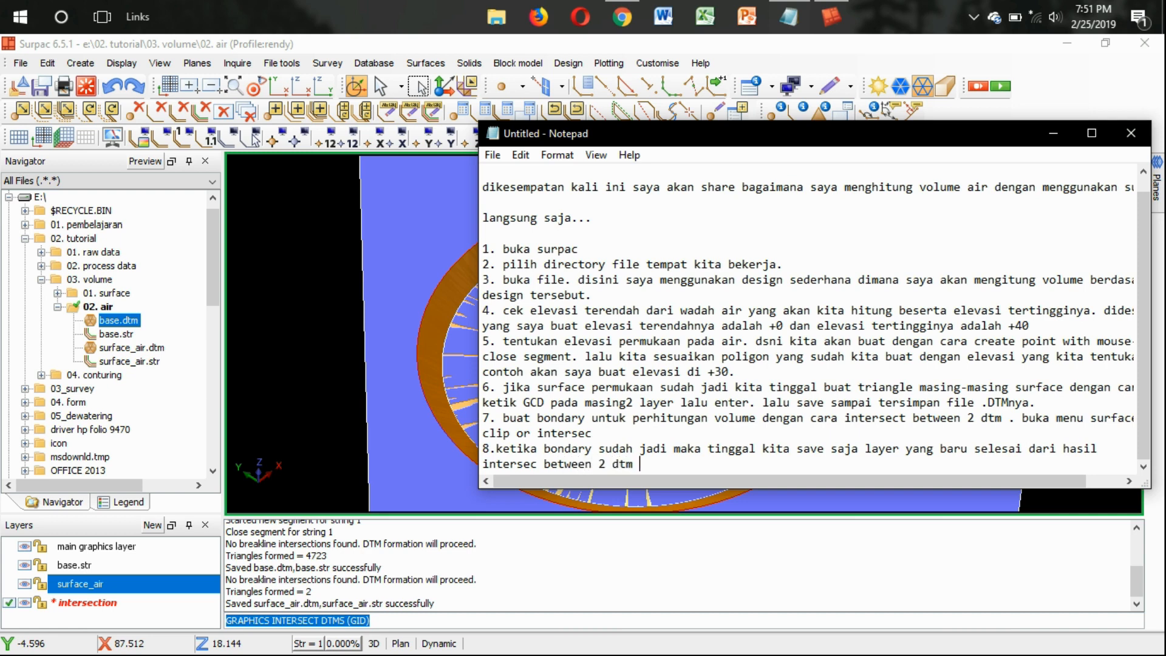
type(" barusan.")
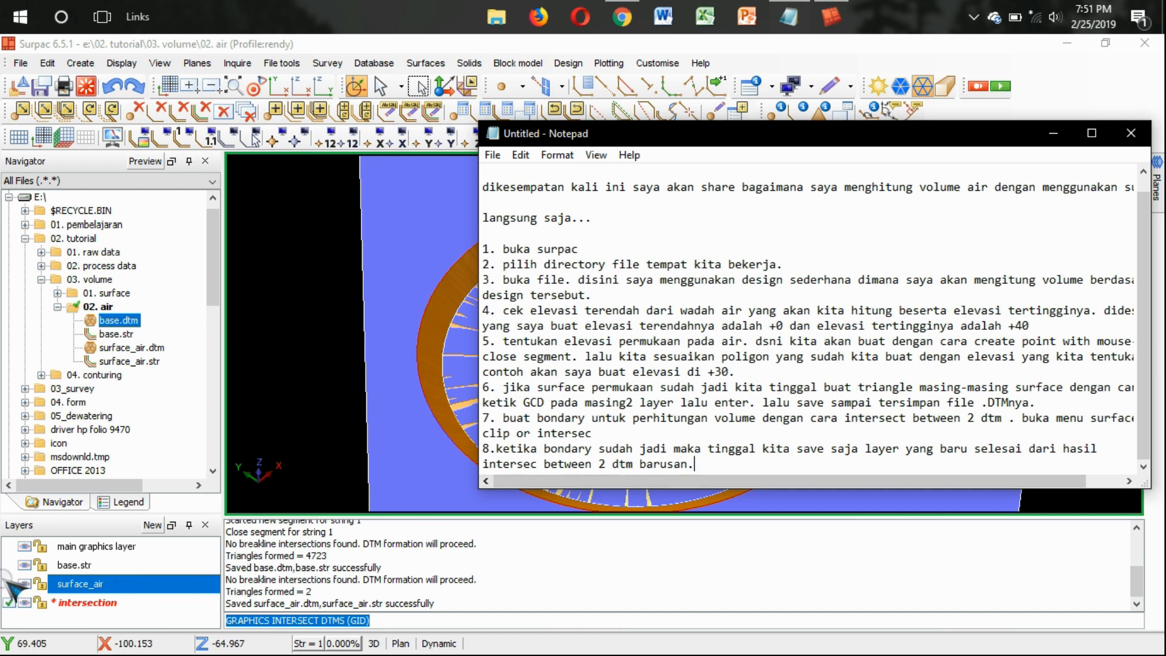
Return to Surpac and hide the base.str and surface_air layers, leaving the intersection layer displayed
left_click(23, 561)
left_click(23, 582)
scroll(696, 420, "down", 3)
mouse_move(696, 423)
left_mouse_down()
mouse_move(713, 375)
mouse_move(710, 407)
left_mouse_up()
left_click(23, 584)
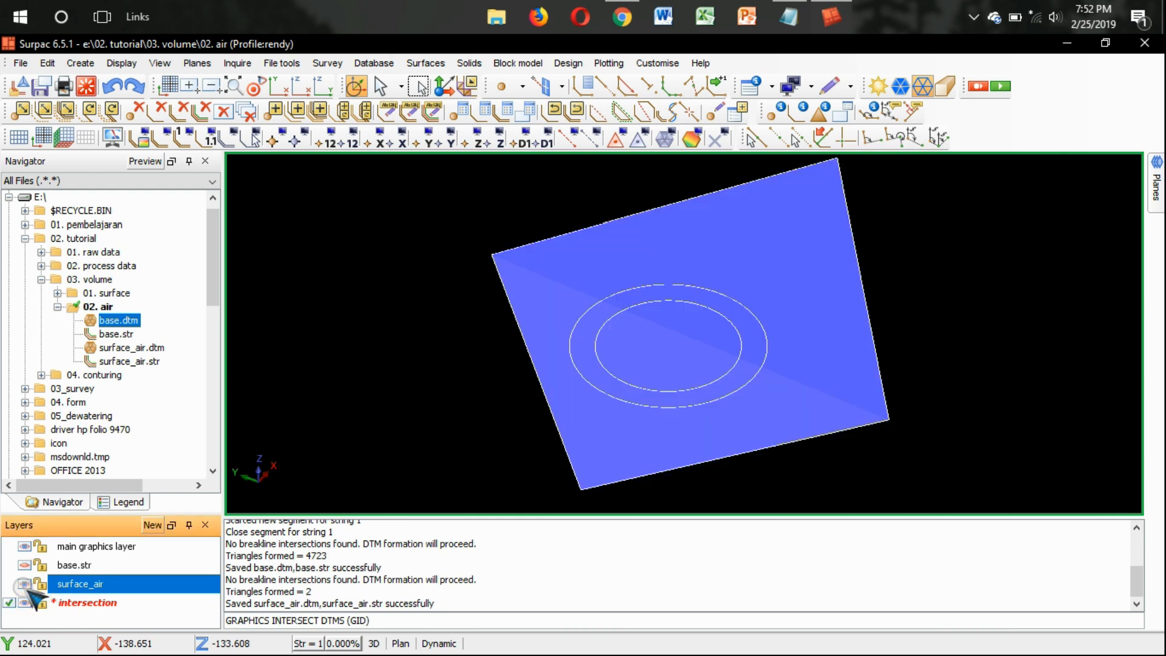
left_click(23, 584)
left_click(23, 565)
left_click(24, 559)
scroll(680, 347, "up", 3)
mouse_move(716, 401)
left_mouse_down()
mouse_move(755, 388)
mouse_move(723, 394)
mouse_move(711, 418)
left_mouse_up()
Delete the inner ring segment from the intersection layer and erase the temporary markers
left_click(161, 109)
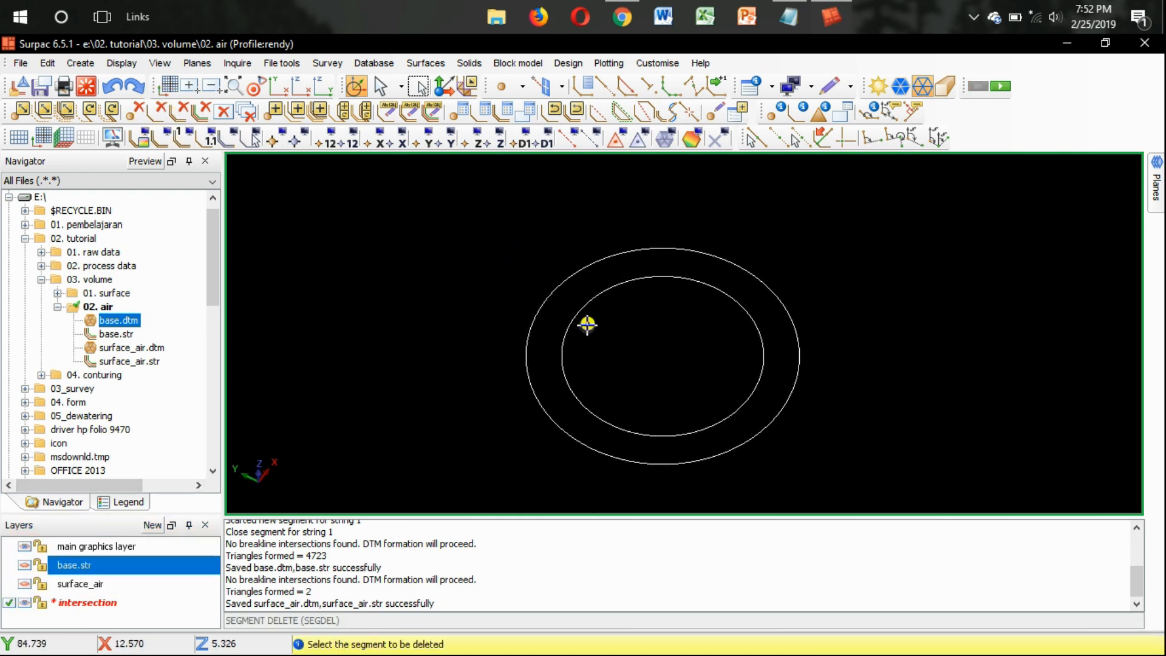
left_click(577, 315)
left_click(719, 137)
scroll(703, 334, "down", 2)
mouse_move(696, 328)
left_mouse_down()
mouse_move(695, 341)
mouse_move(696, 326)
left_mouse_up()
Save the intersection layer as a Surpac string file named bondary.str using the SF command
type("S")
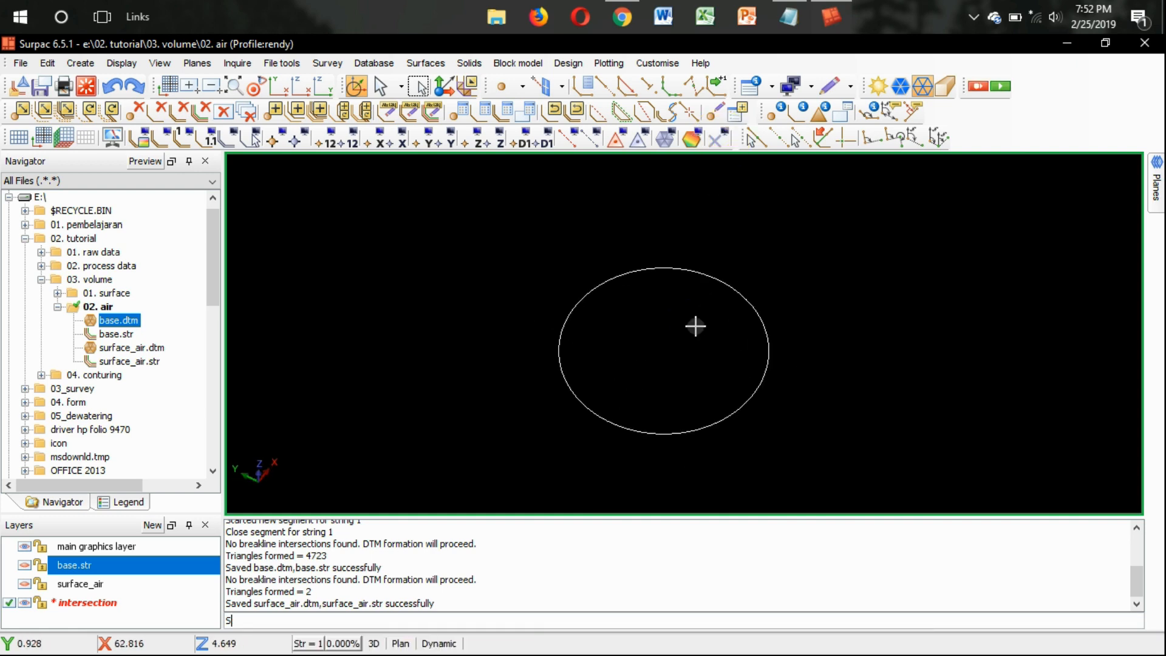
type("F")
key("Return")
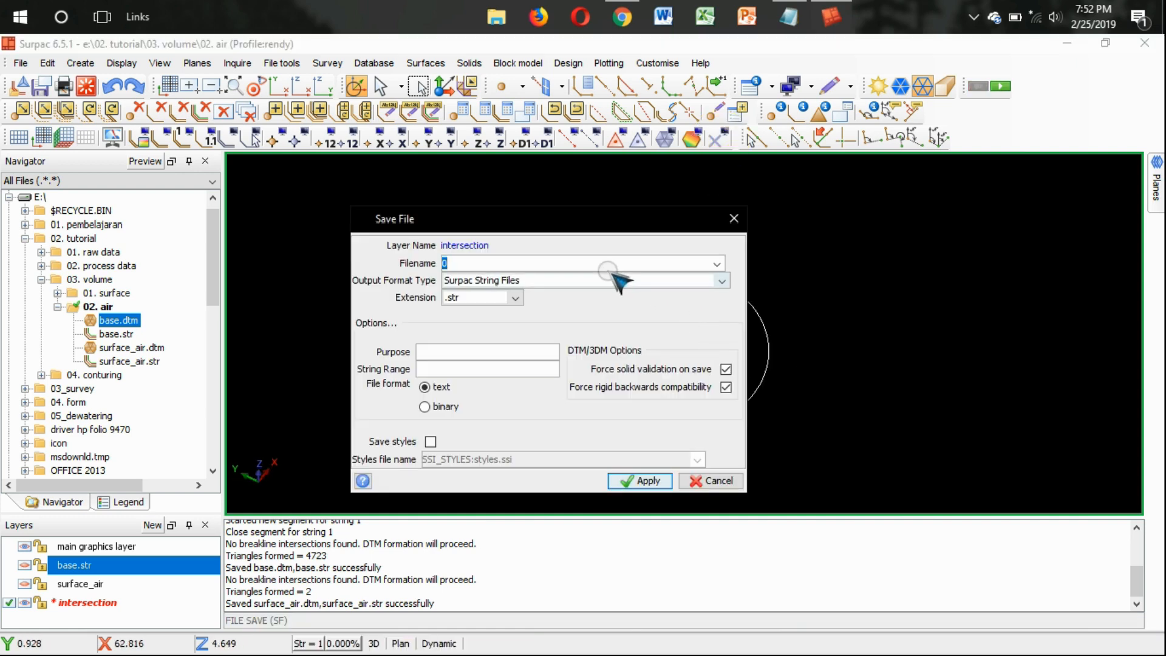
type("bondary")
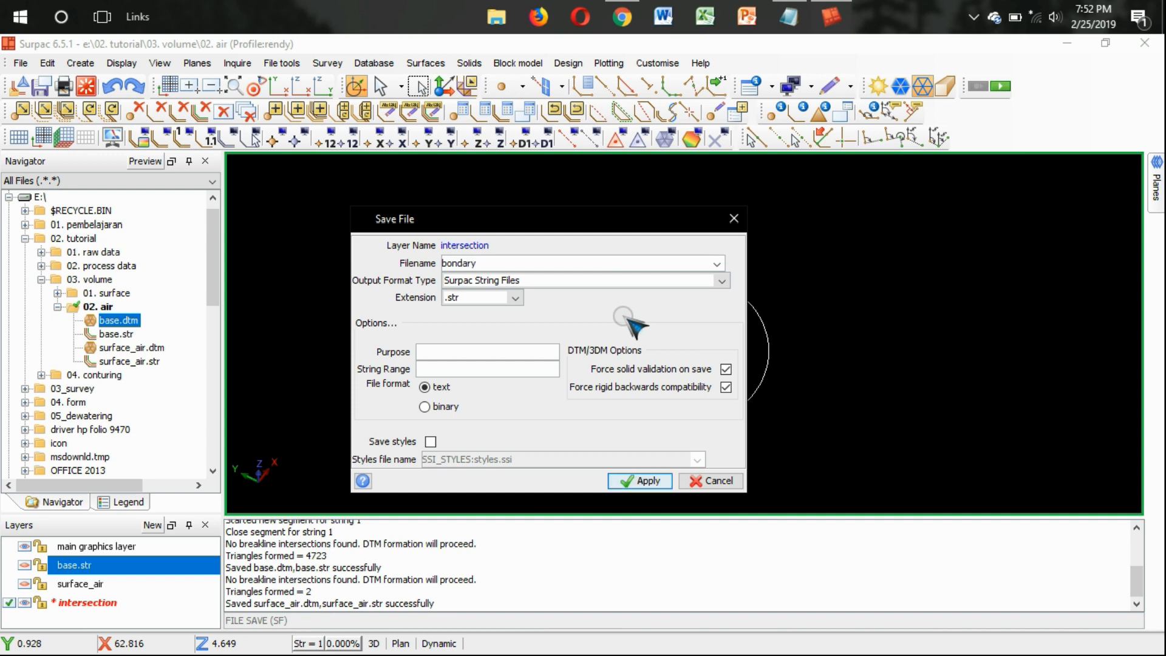
left_click(639, 481)
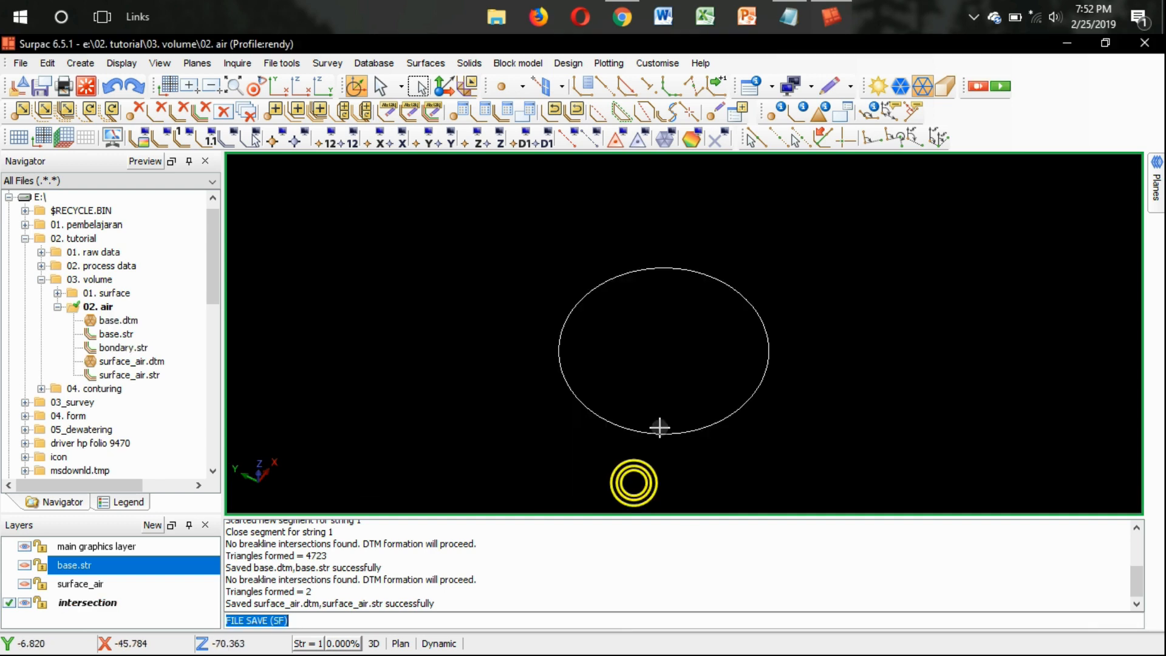
left_click_drag(697, 387, 726, 393)
left_click(918, 86)
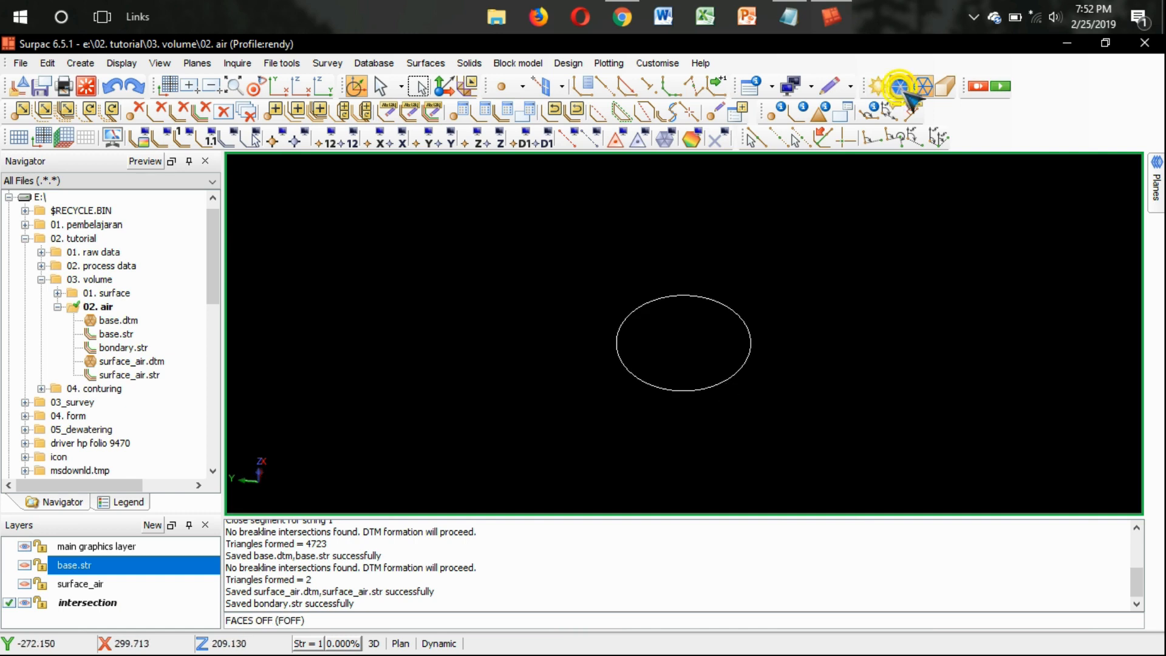
left_click(901, 86)
Switch to Notepad and start item 9 on a new line: "9. mulai pada taap perhitungan. masuk menu surface-"
left_click(788, 17)
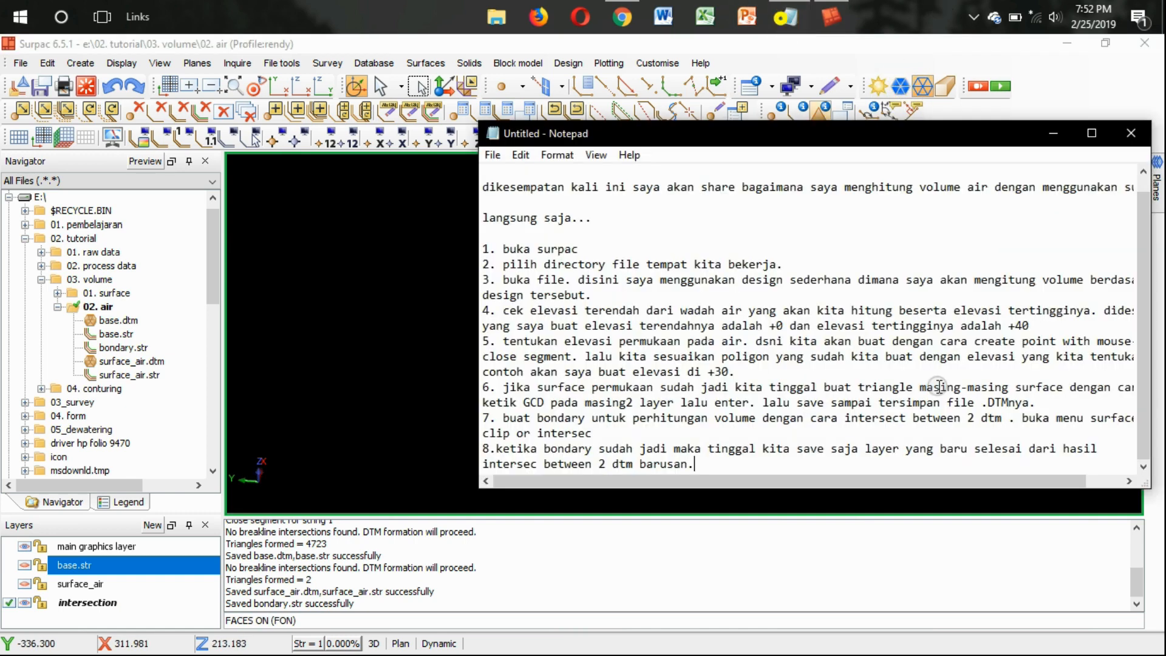
type("9.")
key("Return")
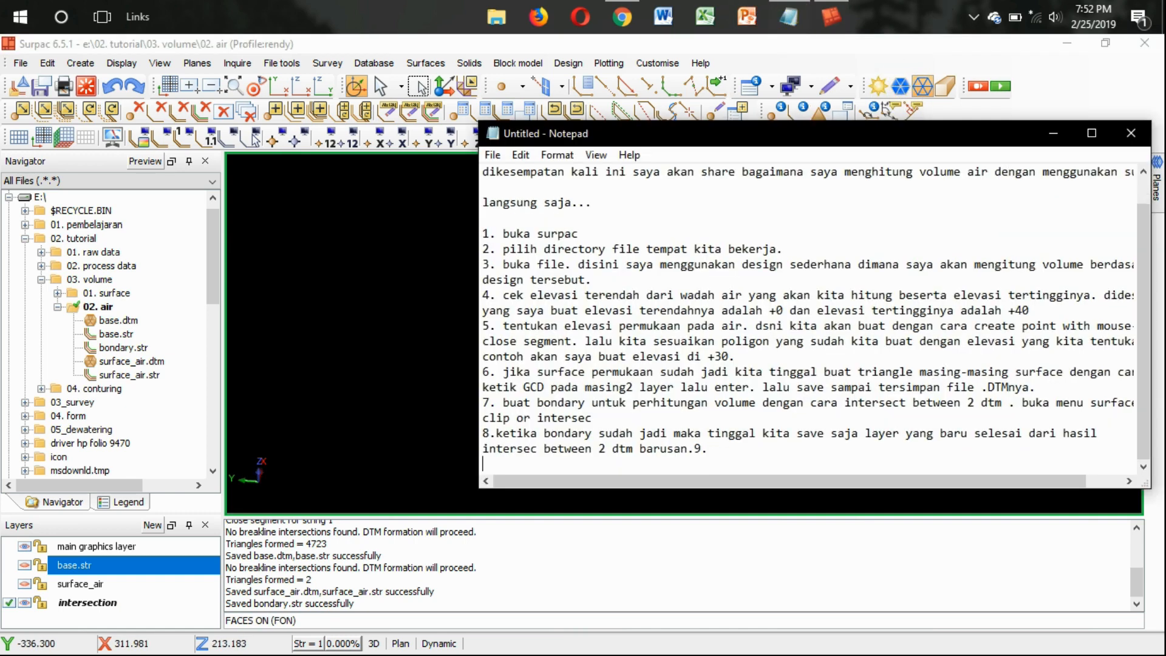
key("BackSpace")
key("BackSpace")
key("BackSpace")
type("da taap pe")
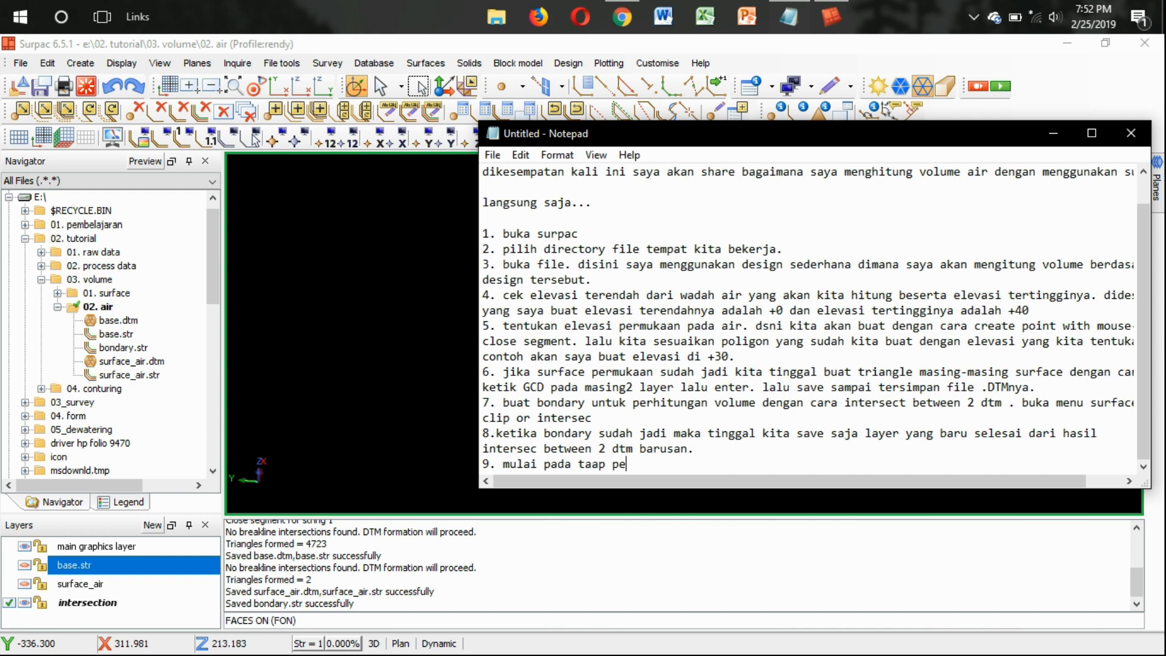
type("rhitungan. masuk men")
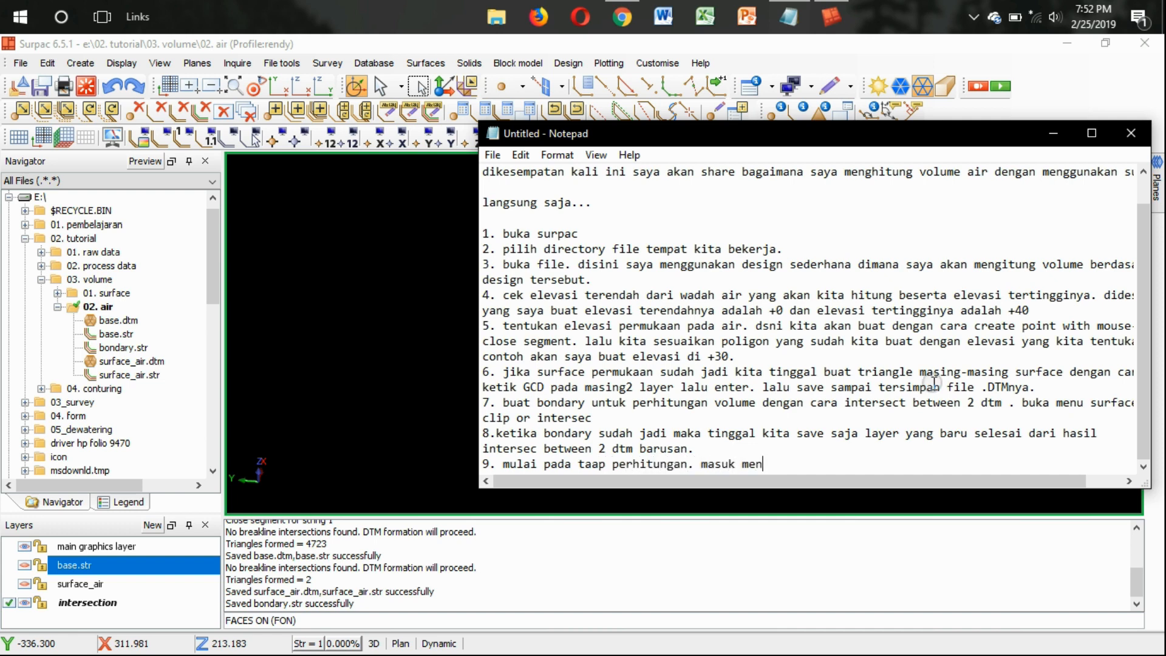
type("u surface-")
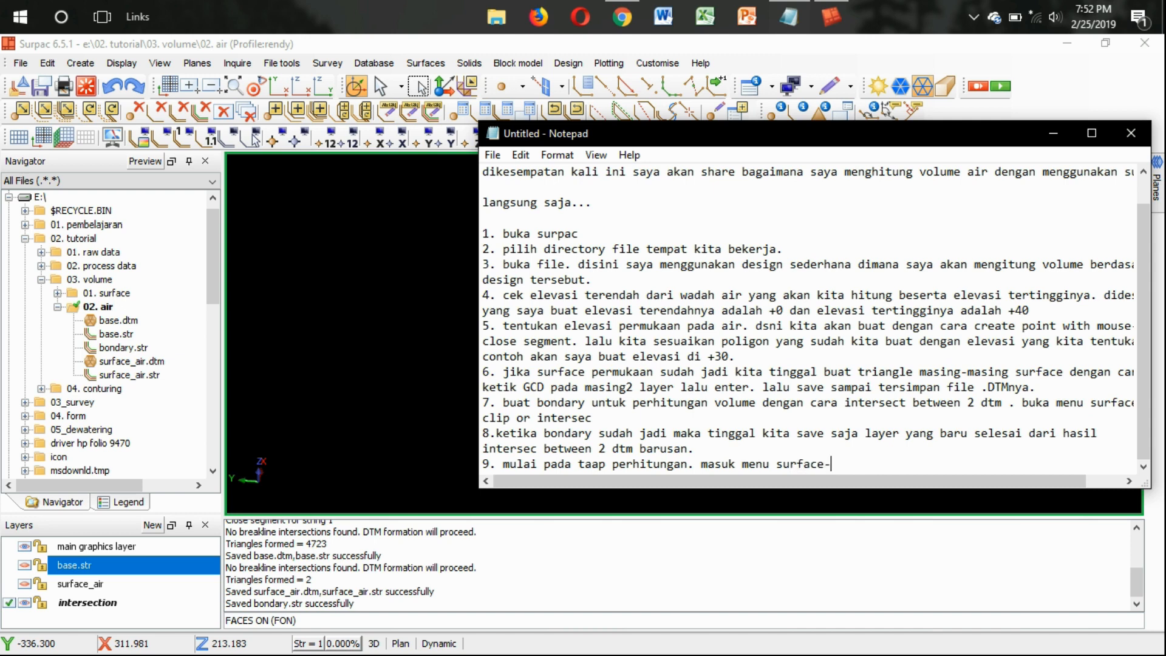
Check Surpac's surface volume commands and complete the Notepad item 9 line with "volume-net volume"
left_click(426, 63)
mouse_move(467, 256)
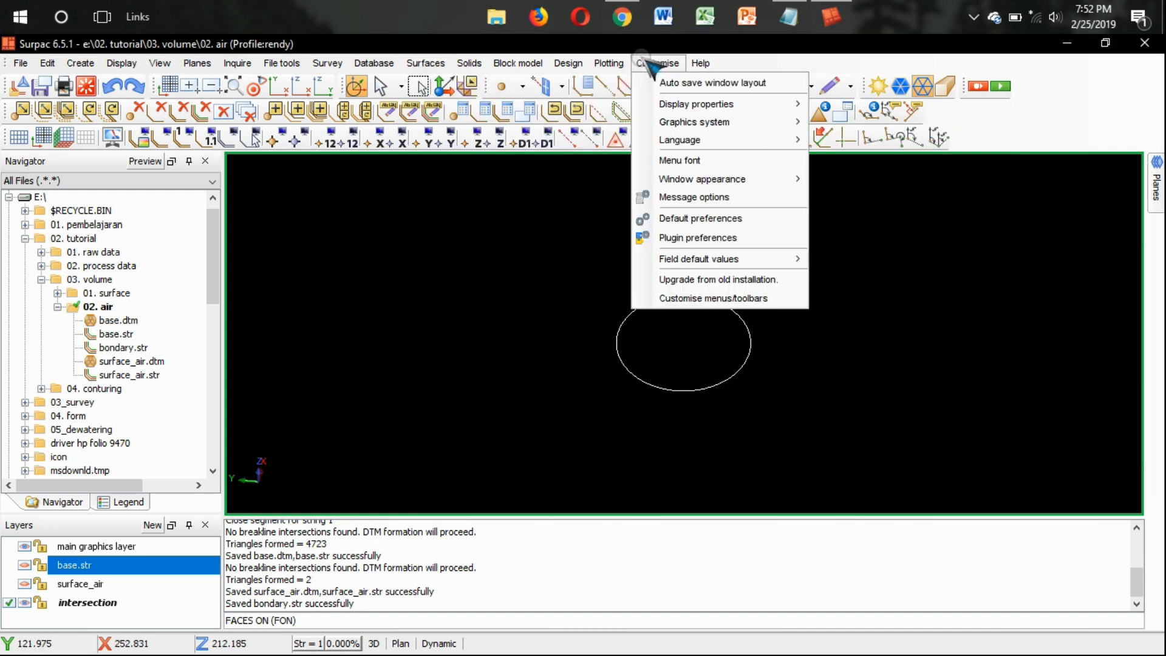
left_click(795, 21)
type("vp")
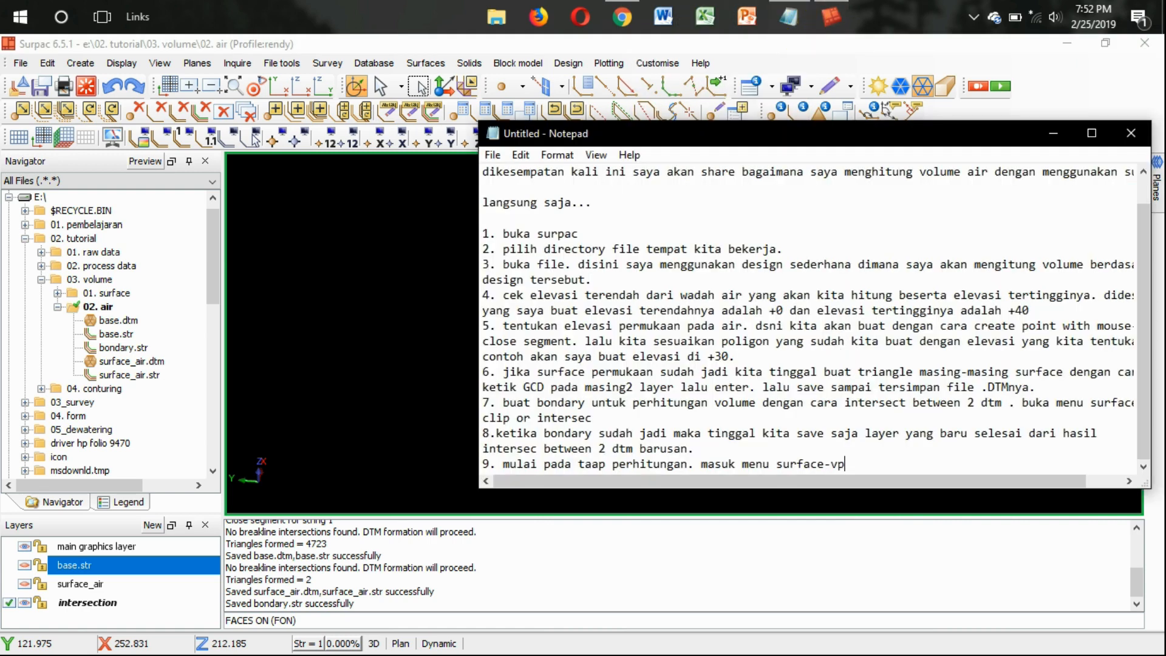
type("lume-net volume")
key("Return")
In Surpac, start the Net volume between DTMs calculation and move its settings dialog aside
left_click(426, 62)
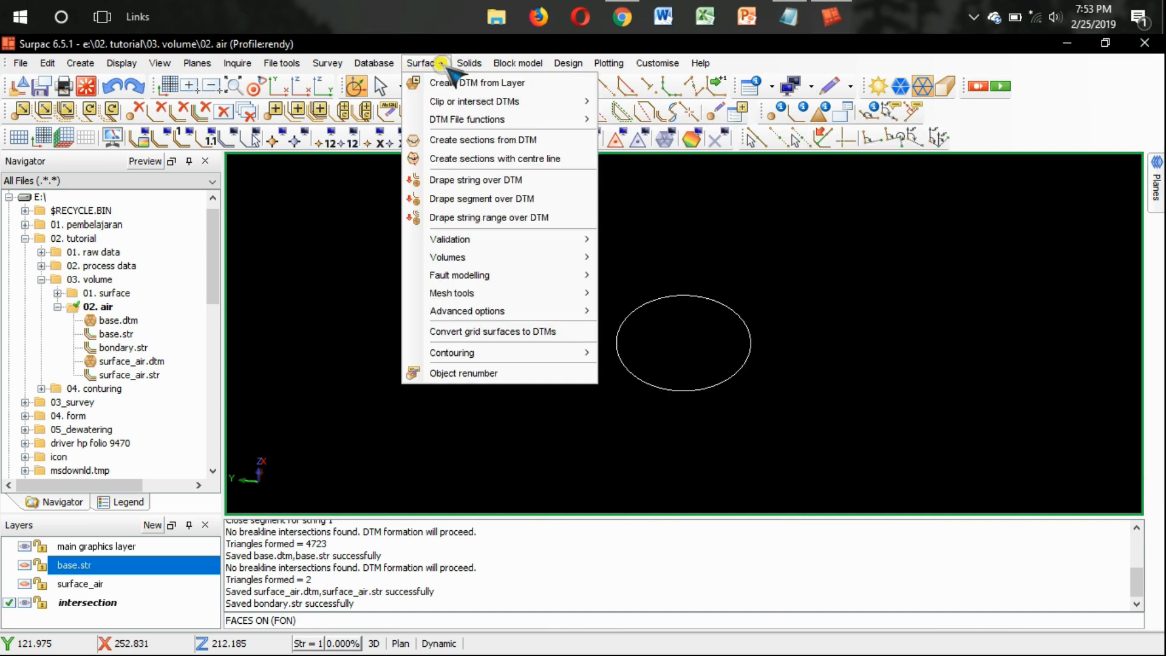
mouse_move(463, 255)
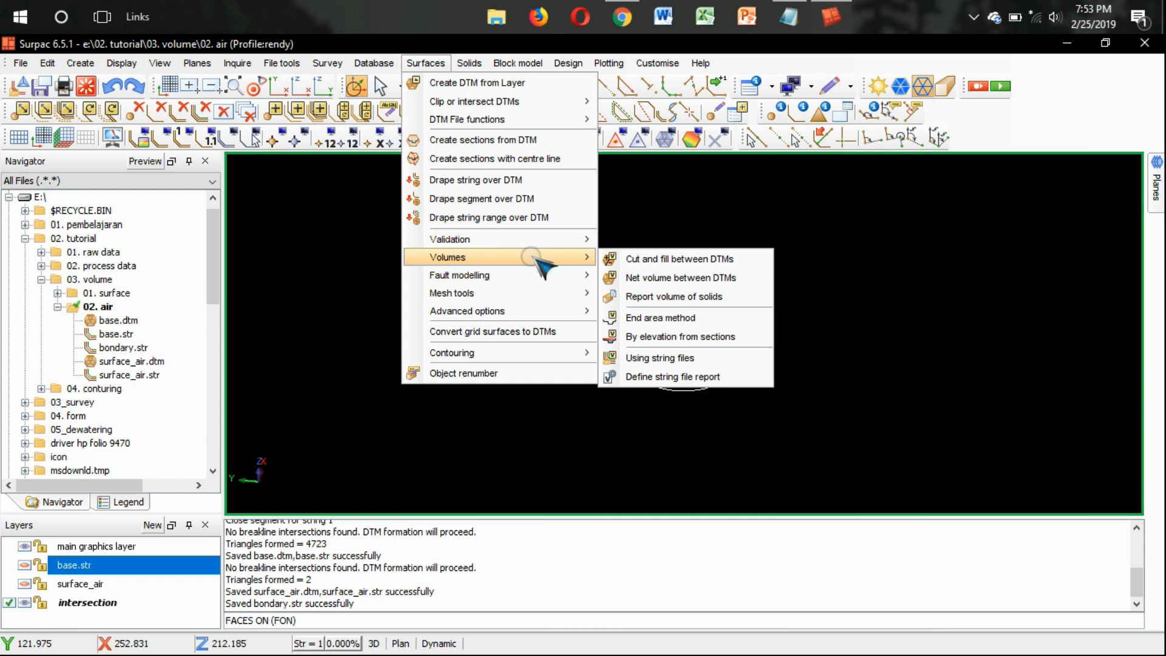
left_click(692, 277)
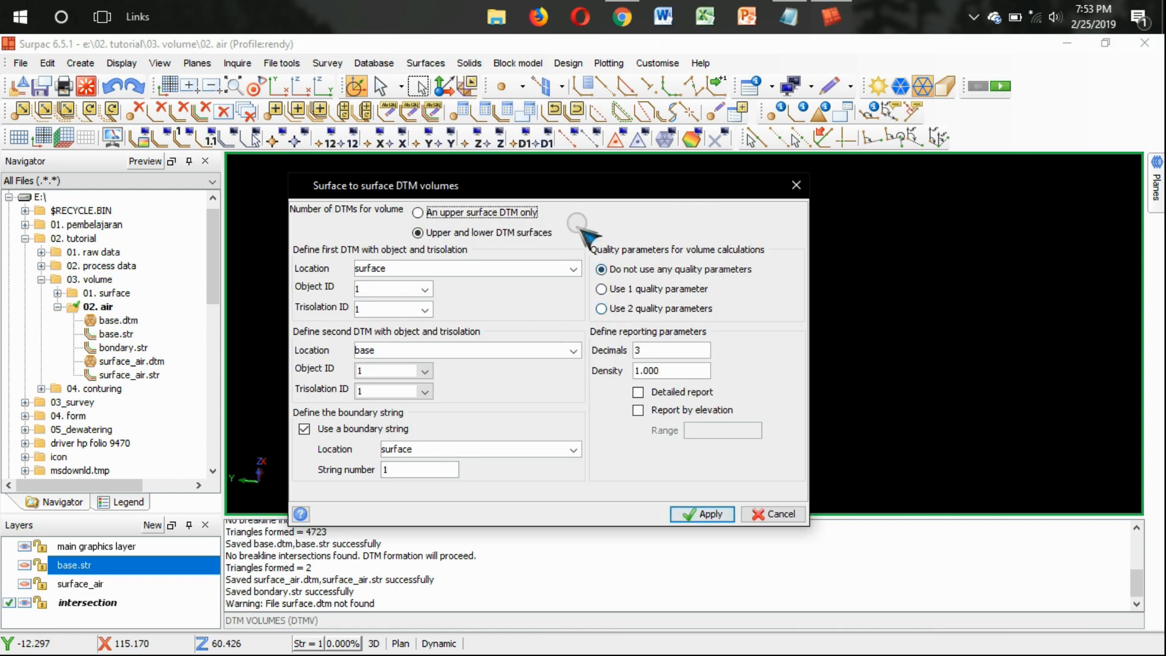
left_click_drag(609, 194, 499, 127)
In Notepad, add below item 9 "dikolom paling atas kita isi dengan file dtm surface air,kolom ke 2 isi dengan surface base"
left_click(789, 20)
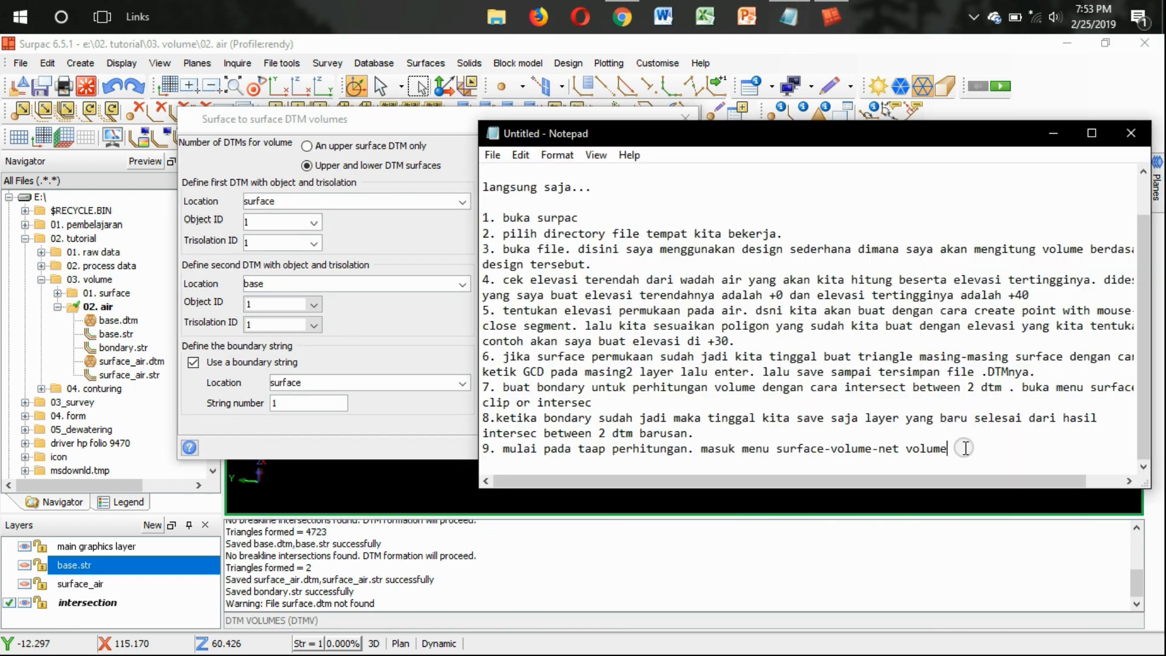
left_click(965, 449)
key("Return")
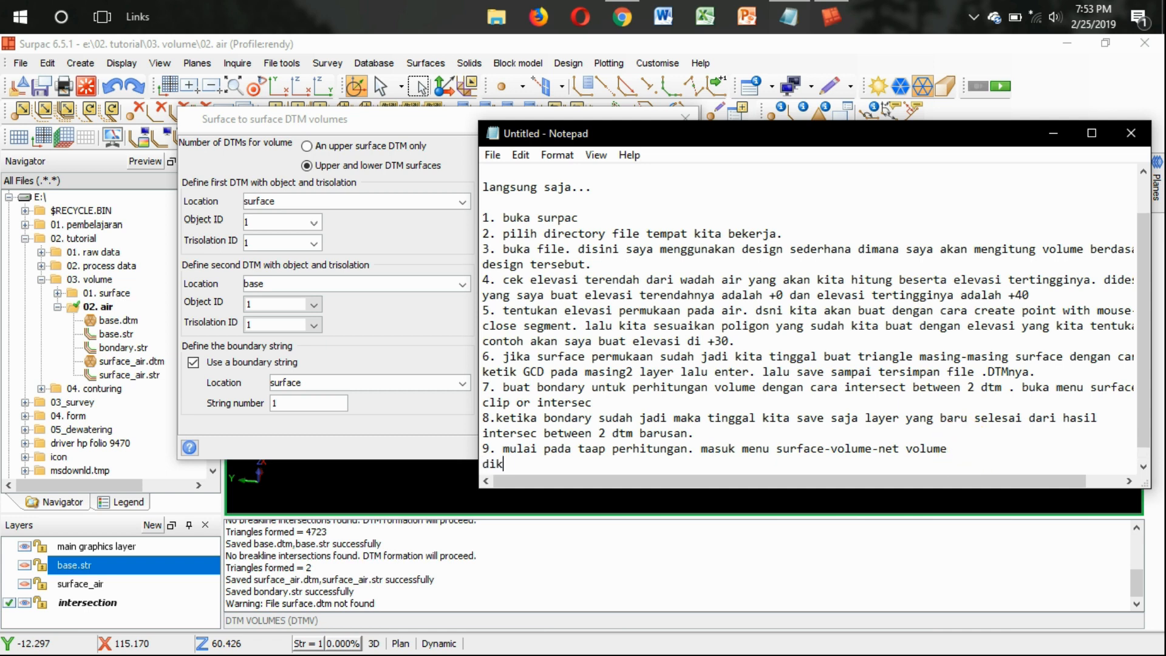
type("dikolom paling atas kita")
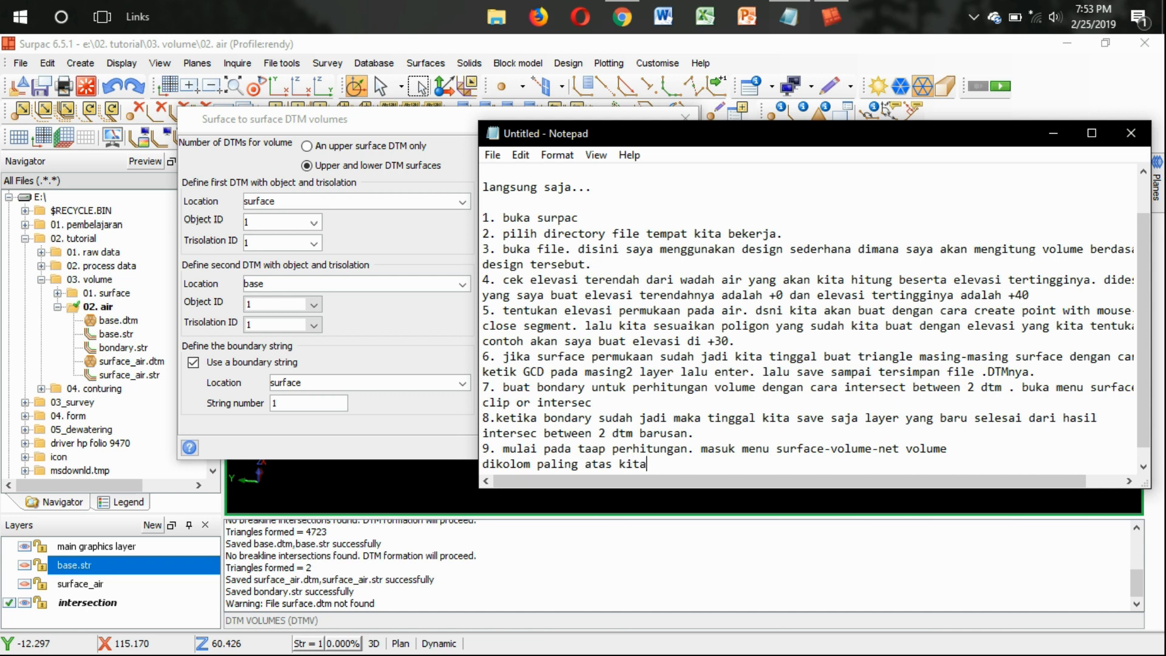
type(" isi dengan file dtm surface air,kolom")
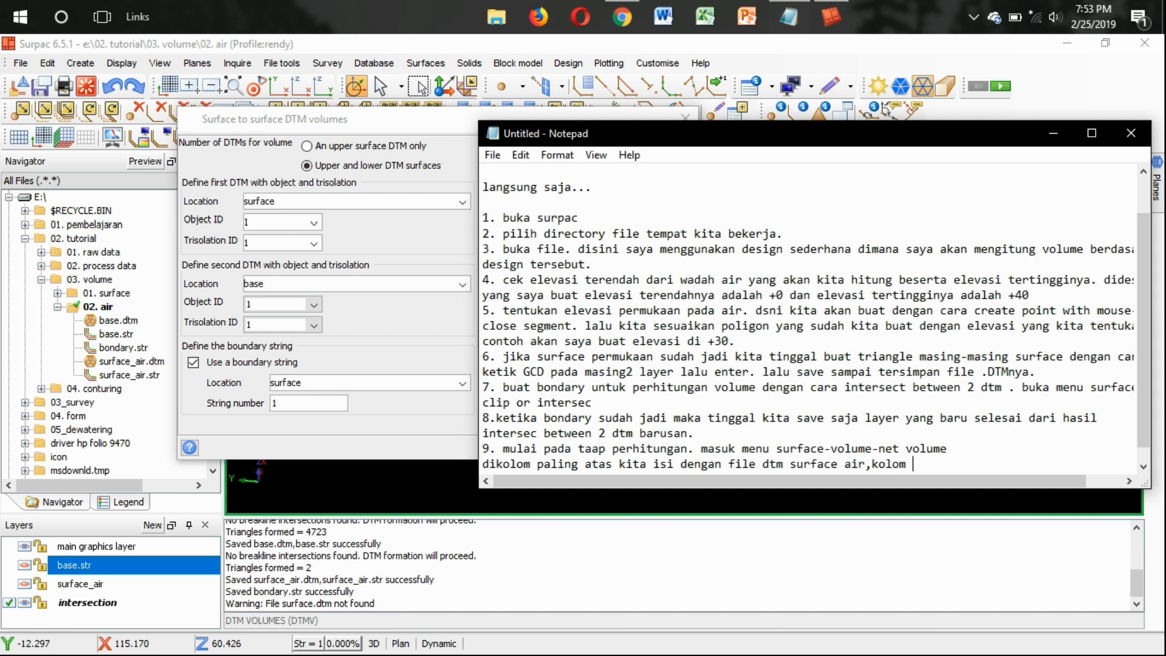
type("ke 2 isi dengan surface ")
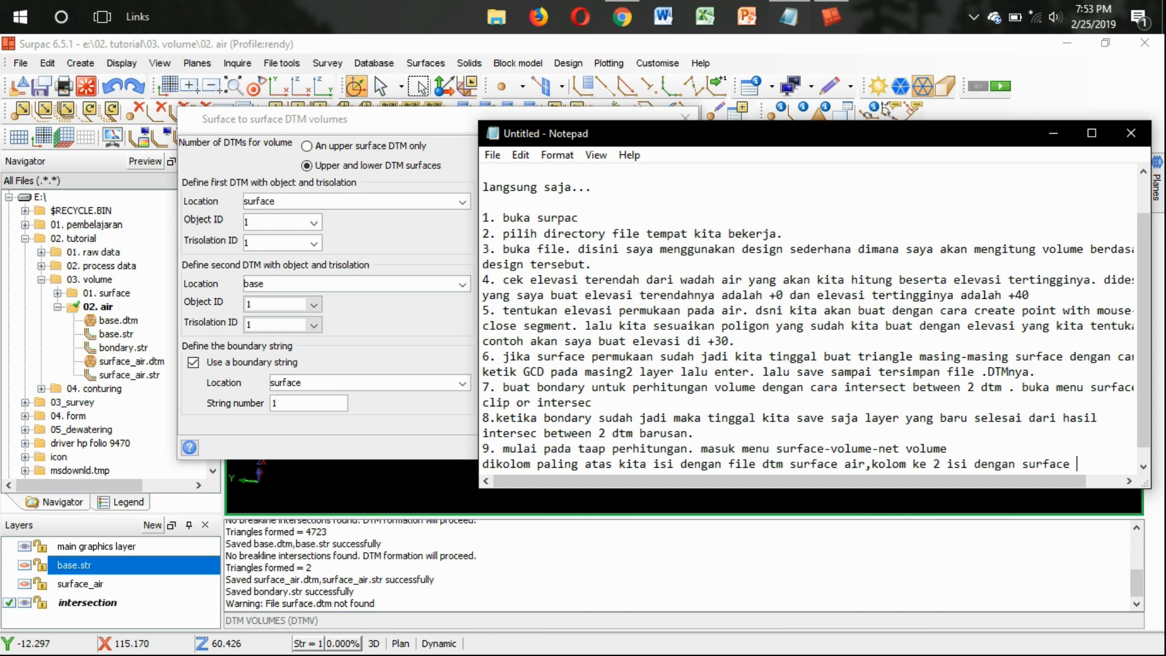
type("base")
Add a new line in Notepad reading "dan yang ketiga kita isi dengan file bondary"
key("Return")
type("dan y")
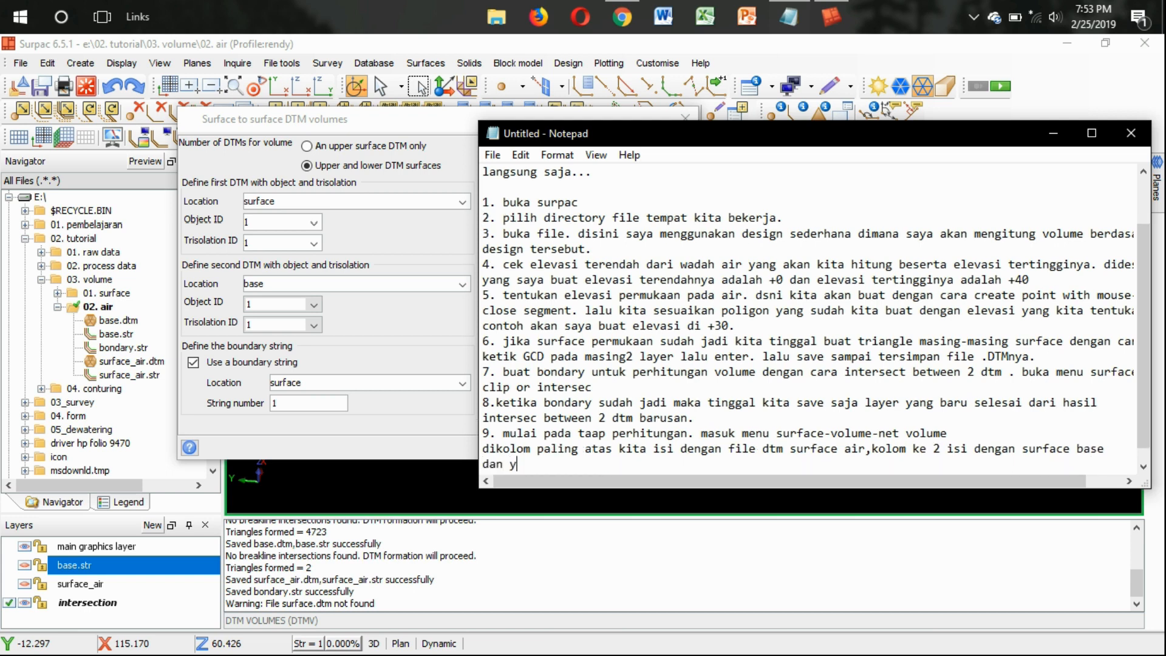
type("ang ketiga kita isi dengan fike")
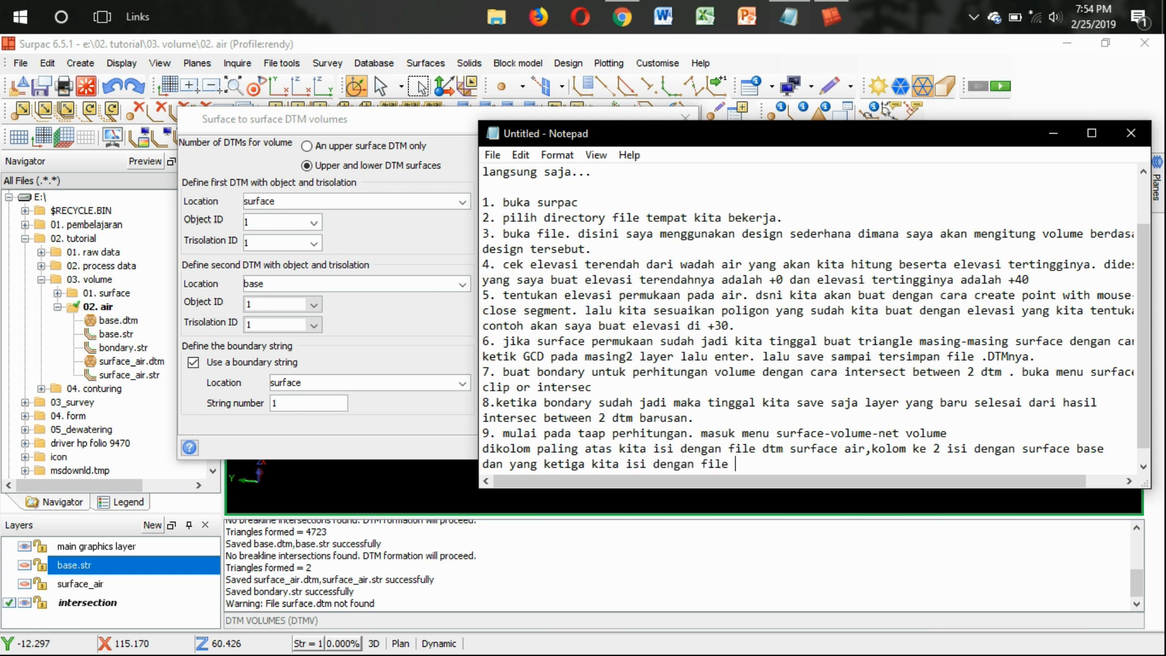
type(" bonda")
key("BackSpace")
Return to Surpac's DTM volumes dialog and set surface_air.dtm as the first DTM and base.dtm as the second
left_click(1054, 133)
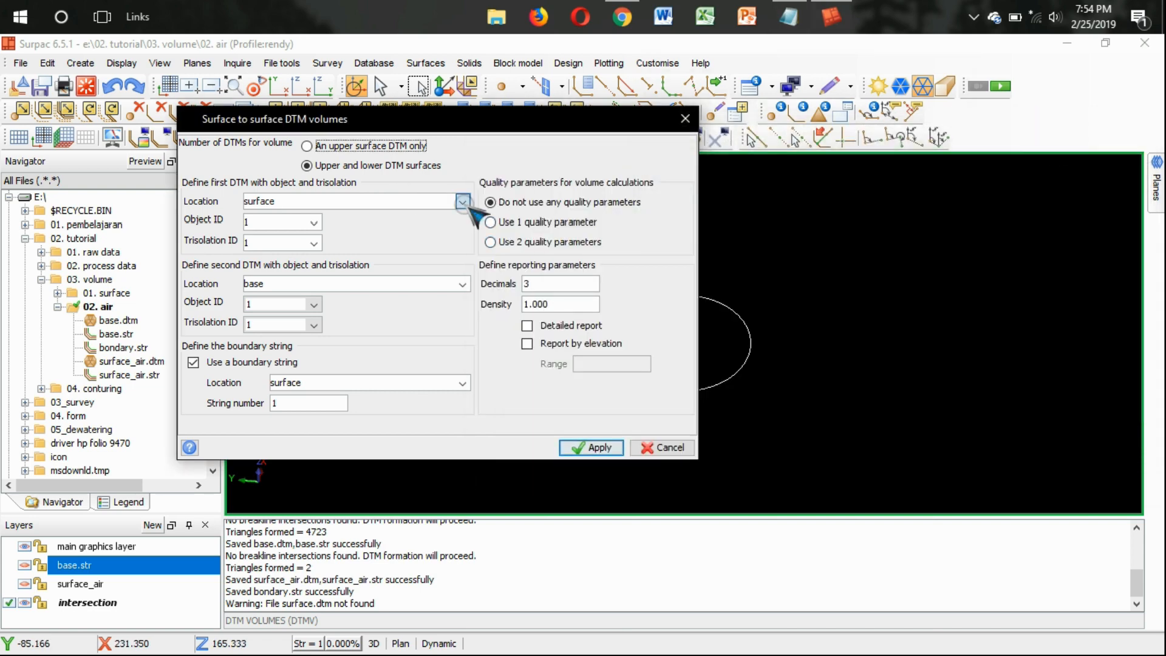
left_click(463, 203)
left_click(298, 244)
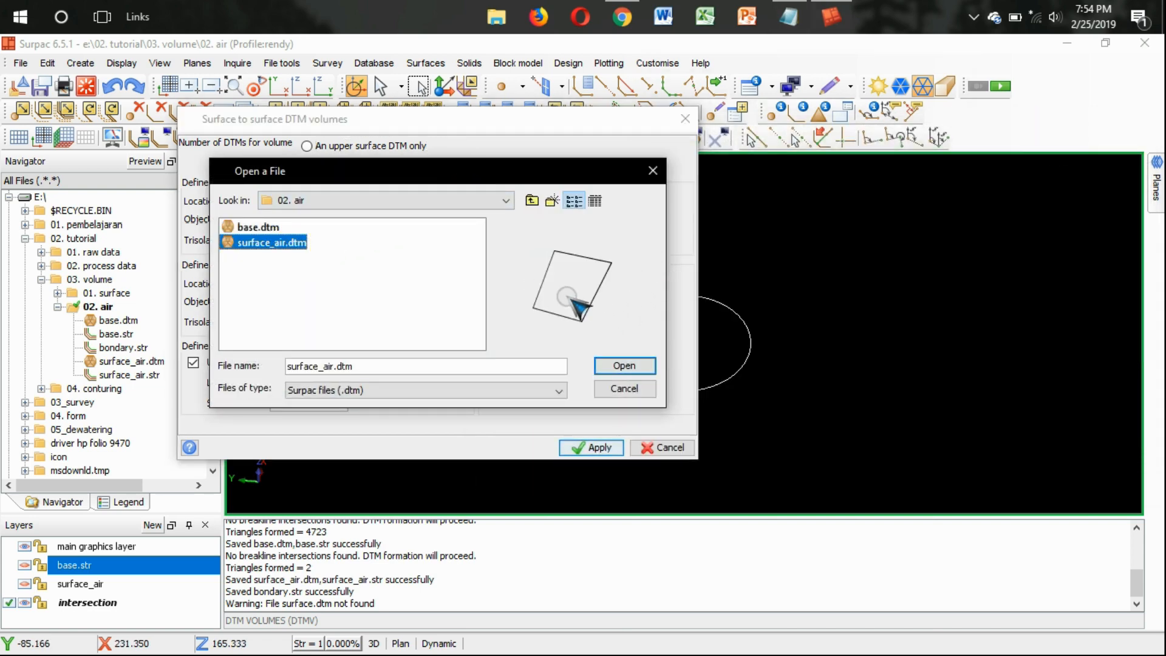
left_click(624, 366)
left_click(463, 279)
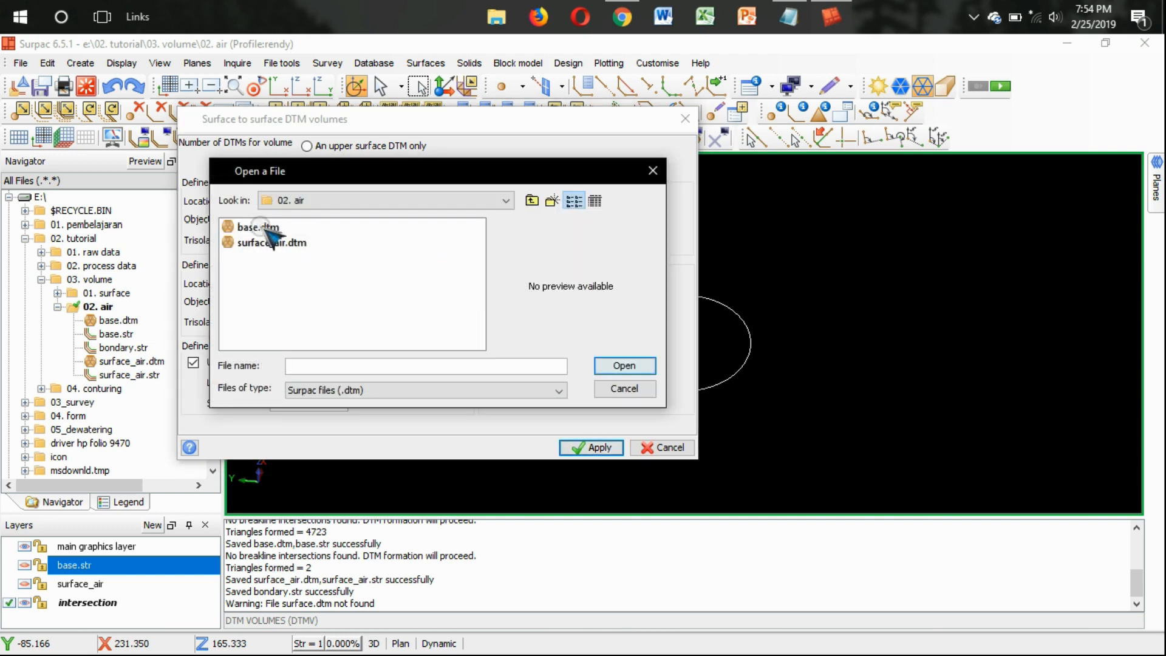
left_click(258, 227)
left_click(625, 366)
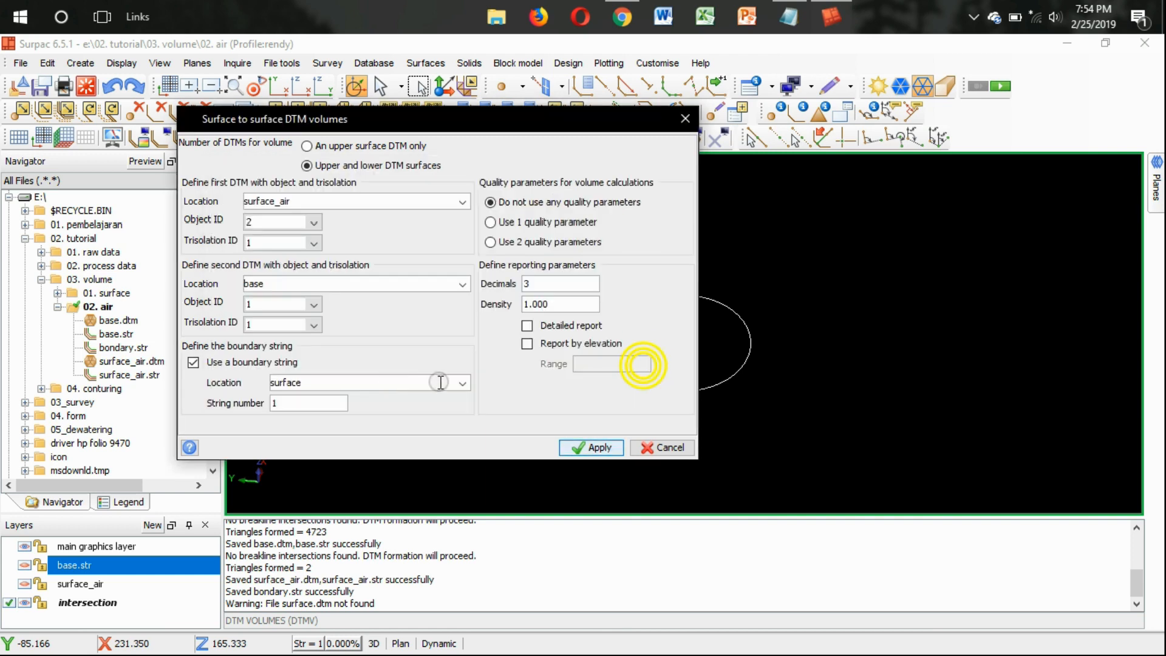
Set bondary.str as the boundary string file for the volume calculation
left_click(464, 381)
left_click(270, 243)
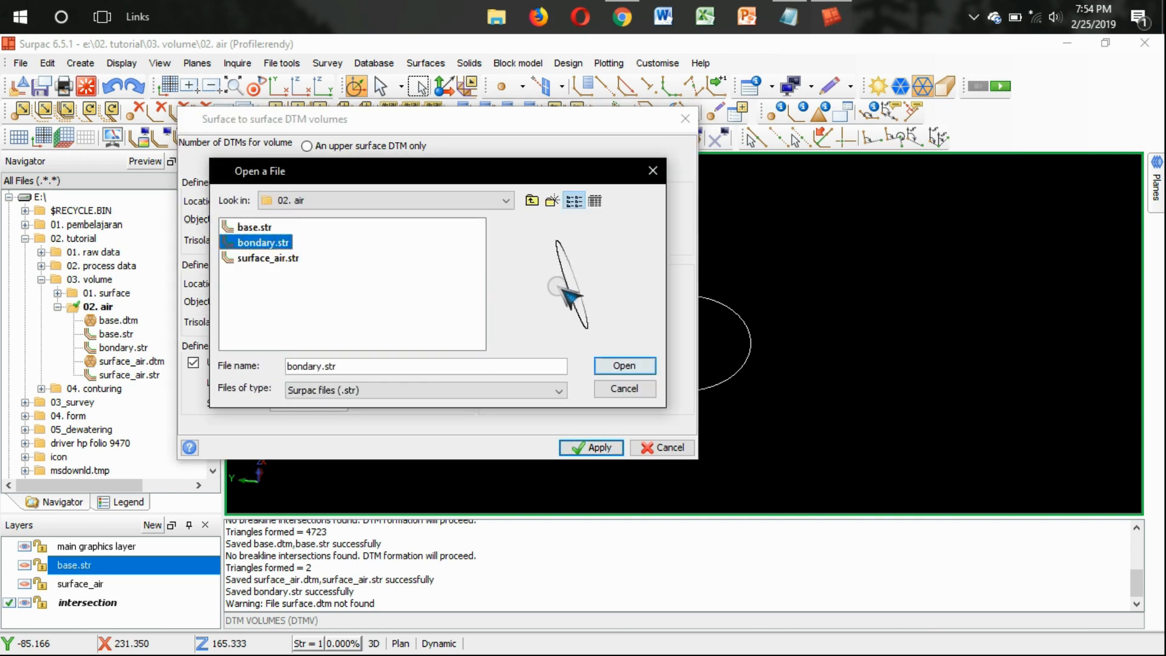
left_click(624, 364)
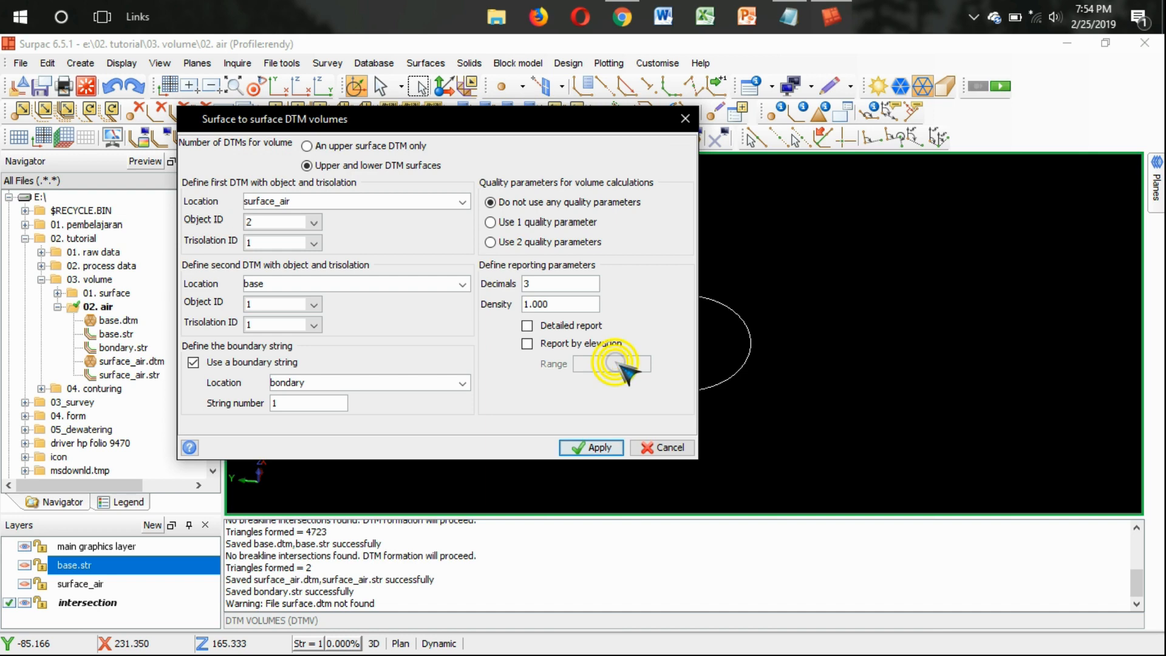
left_click(559, 284)
In Notepad, end the "bondary" sentence with a period and arrange the volumes dialog and Notepad side by side
left_click(789, 16)
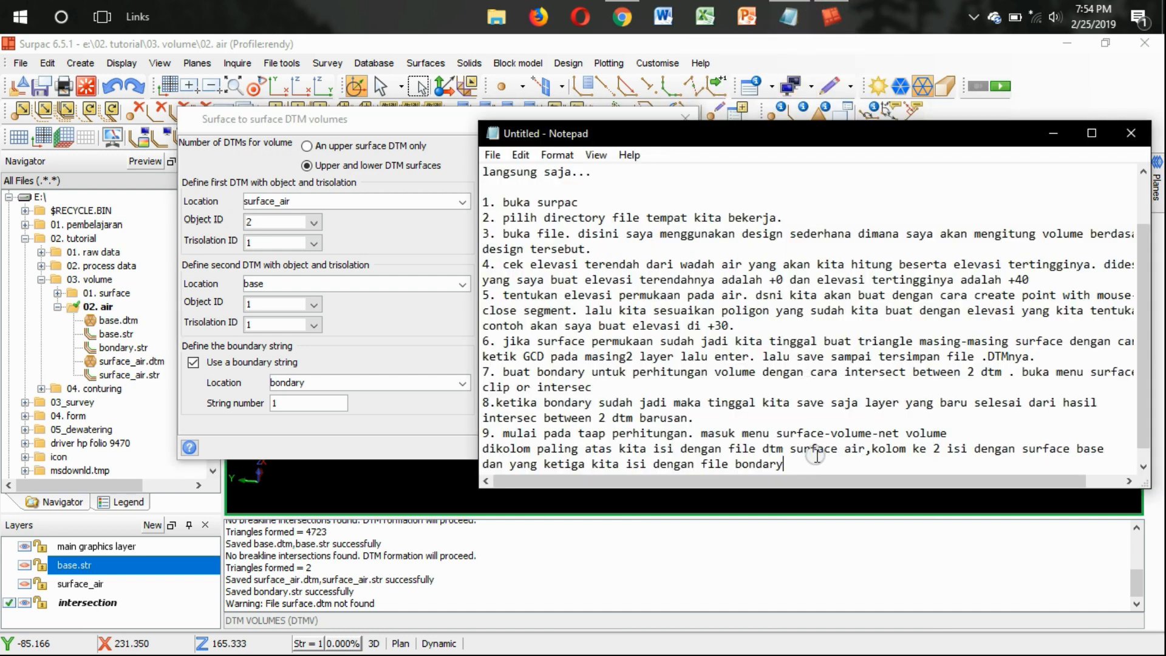
type(".")
key("Return")
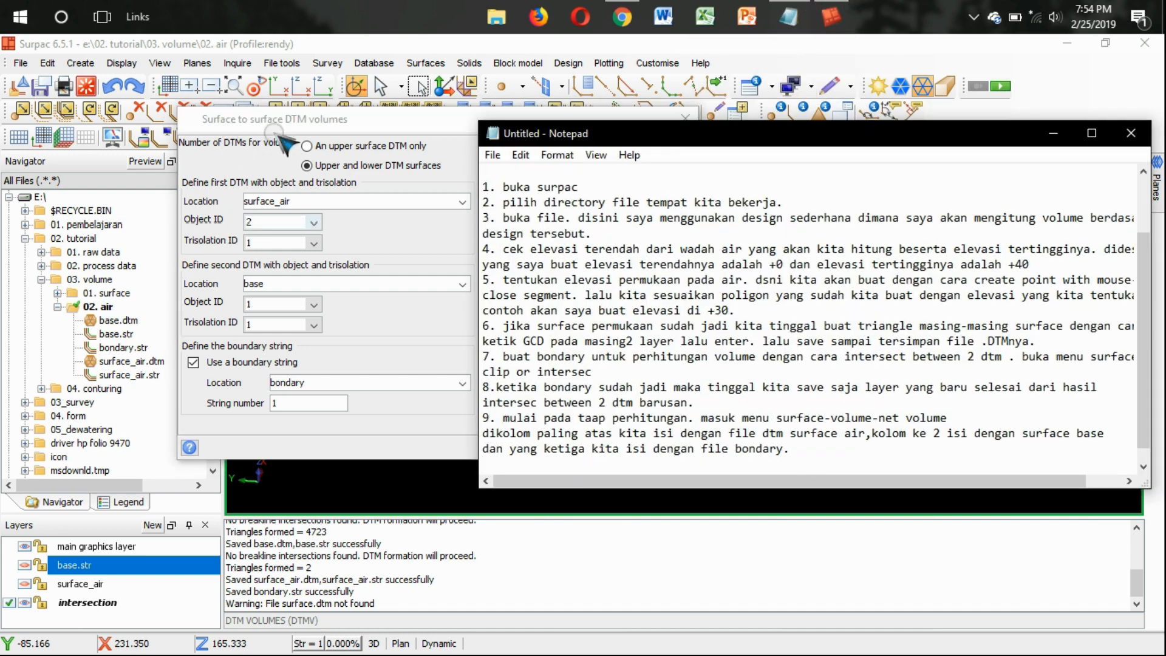
left_click_drag(273, 130, 200, 132)
left_click(790, 14)
left_click_drag(755, 137, 847, 127)
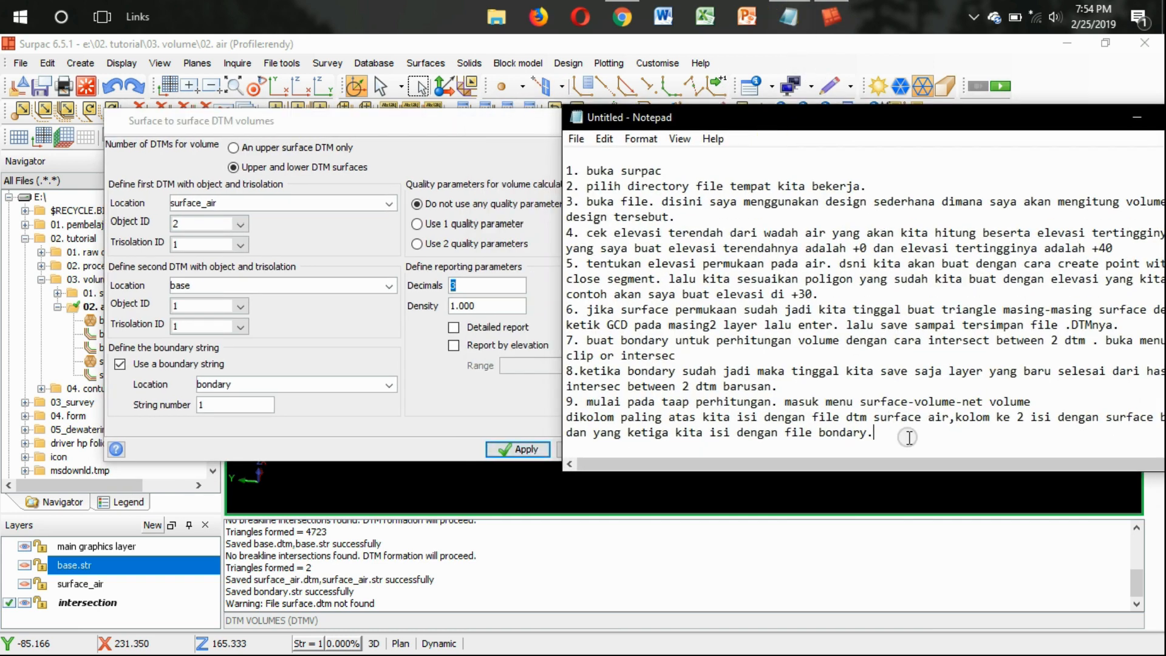
Continue the bondary line in Notepad with "kolom decimal kita isi sesuai kebutuhan,"
type("ko")
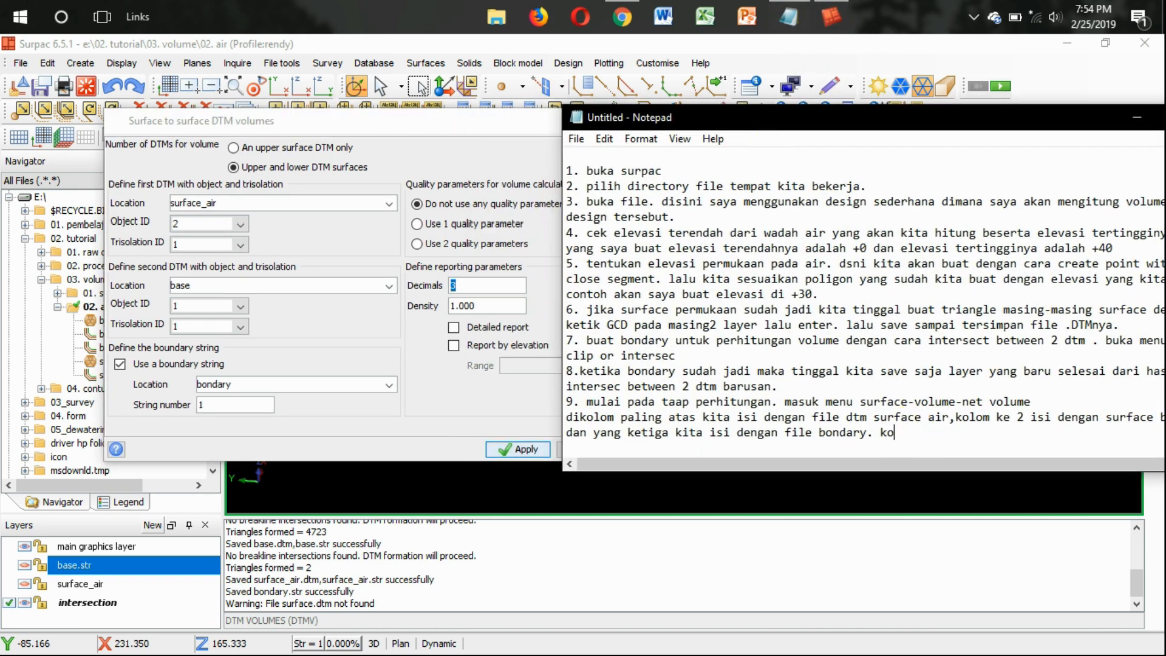
type("lom decimal")
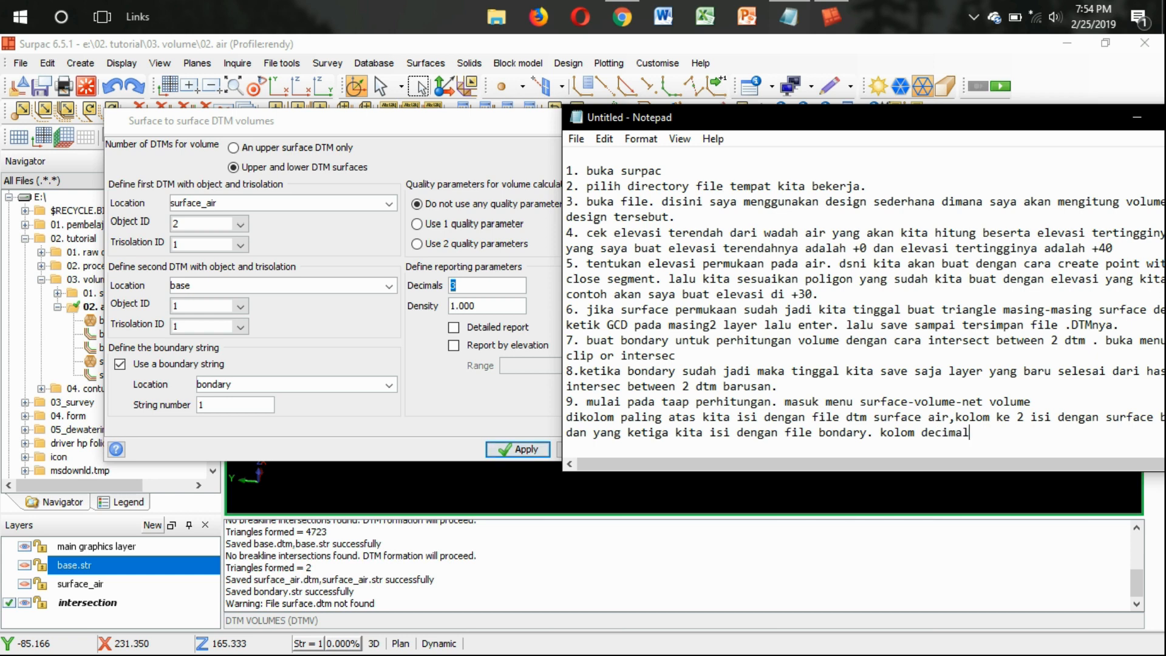
type(" kita isi")
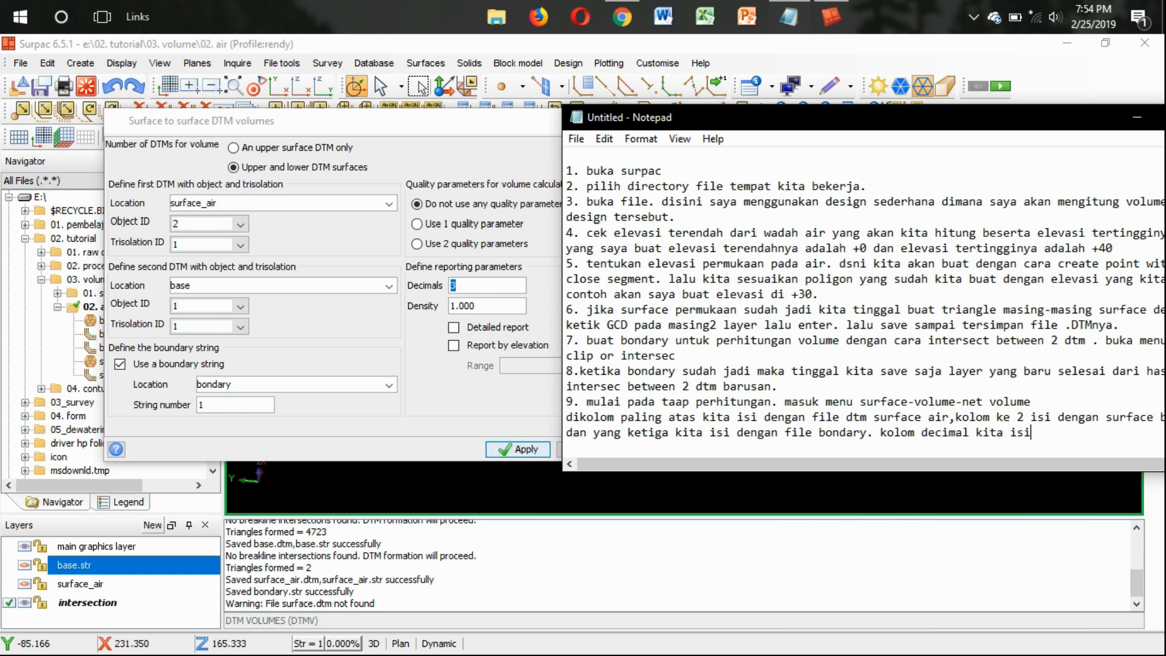
type(" sesuai kebutuha")
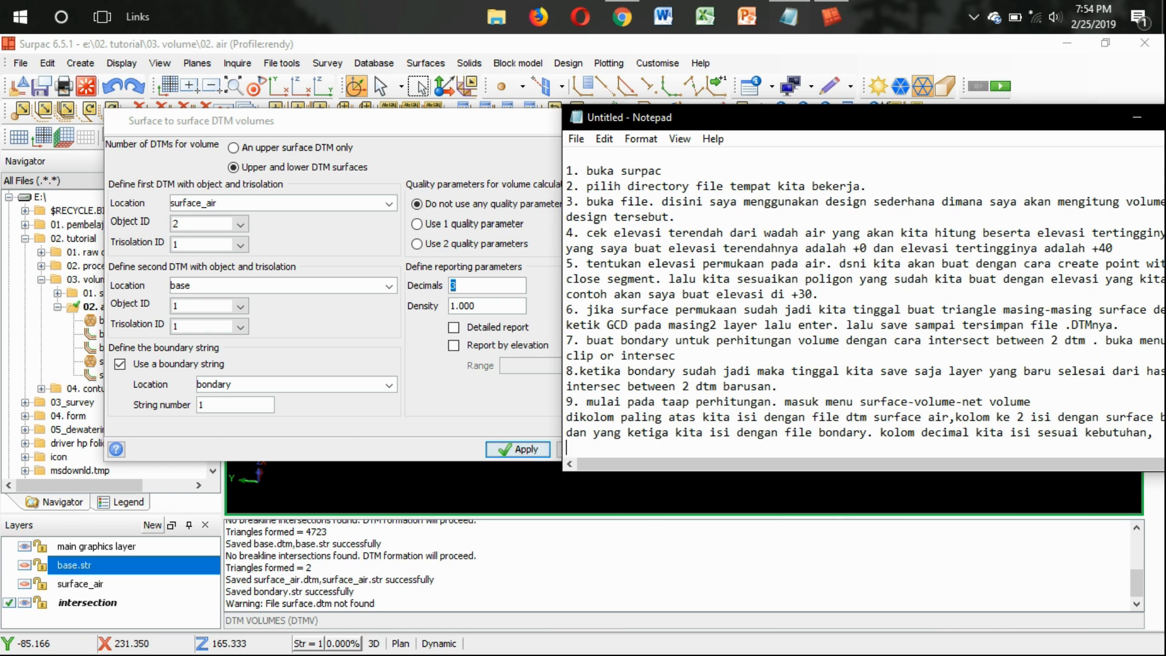
type("n,")
Start a new line in the notes reading "density juga isi sesuai kebutuhan ."
key("Return")
type("density juga ")
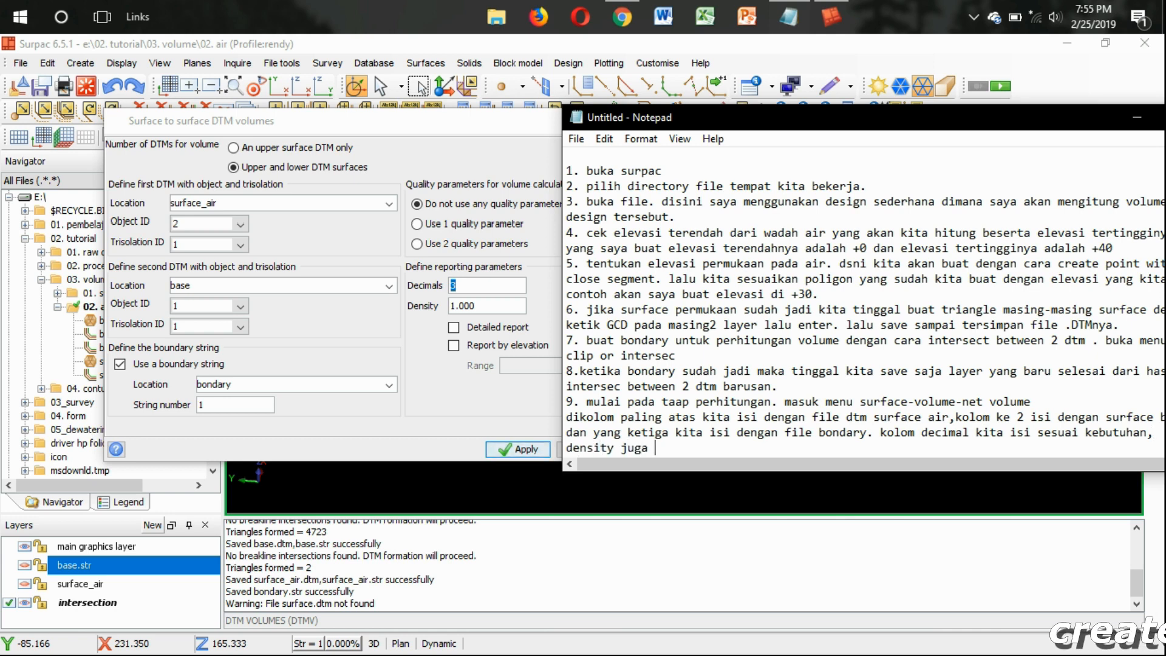
type("isi sesuai")
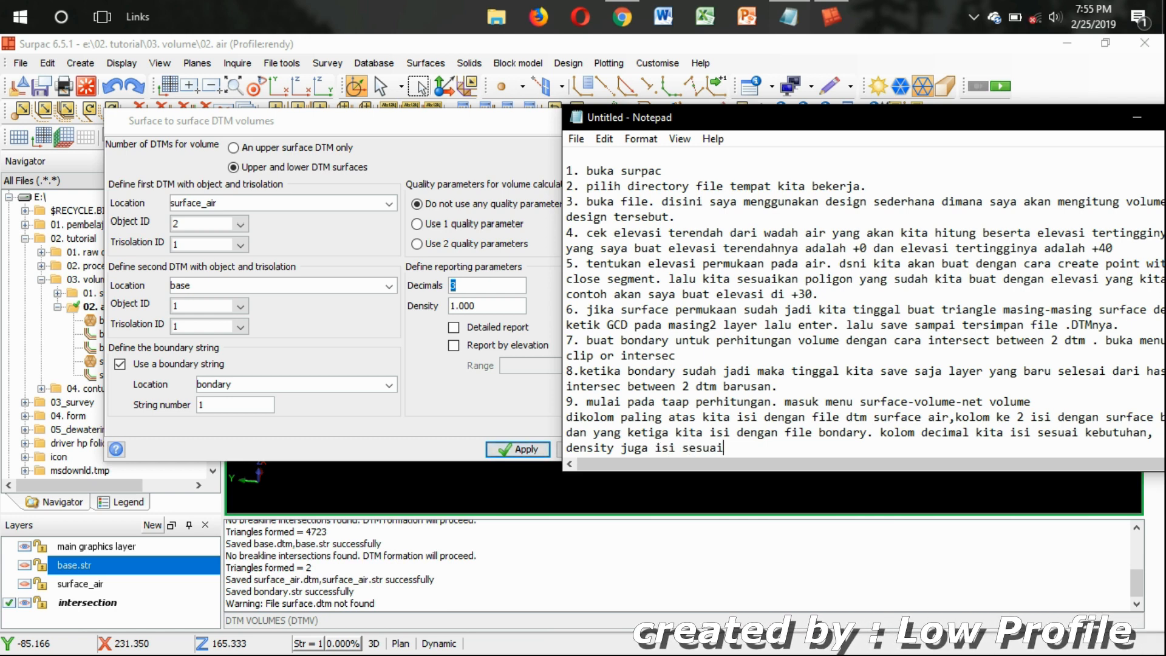
type(" kebutuhan .")
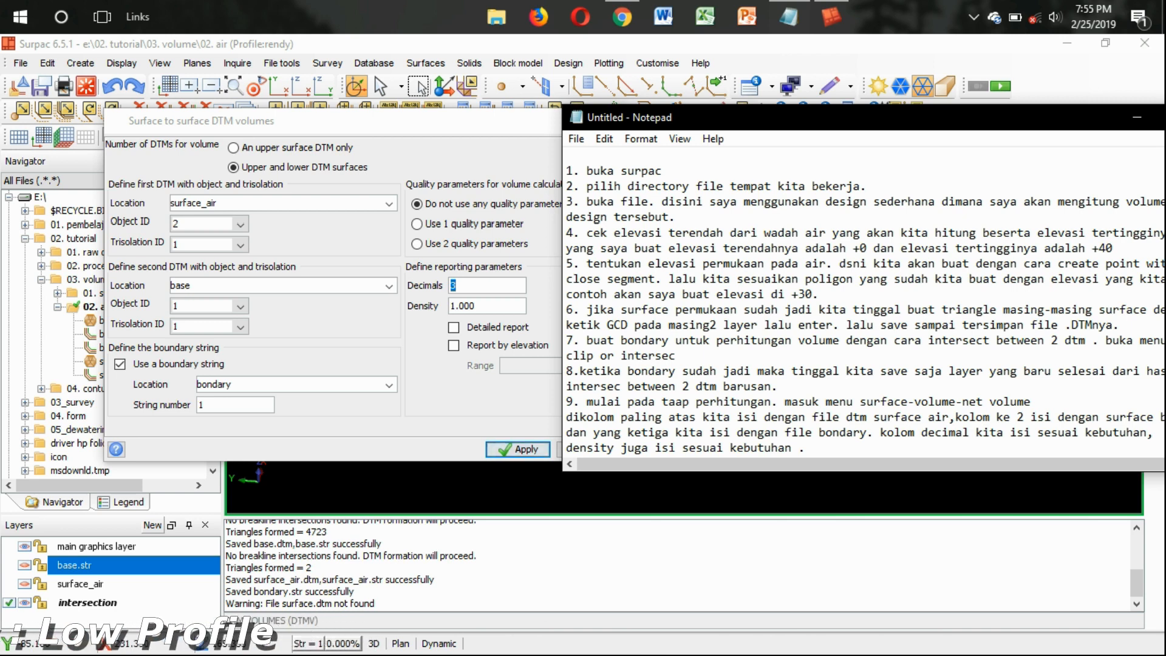
Add the sentence "conteng detile report dan report by elevation." after the density note
type(" conteng detile report dan report by elevation.")
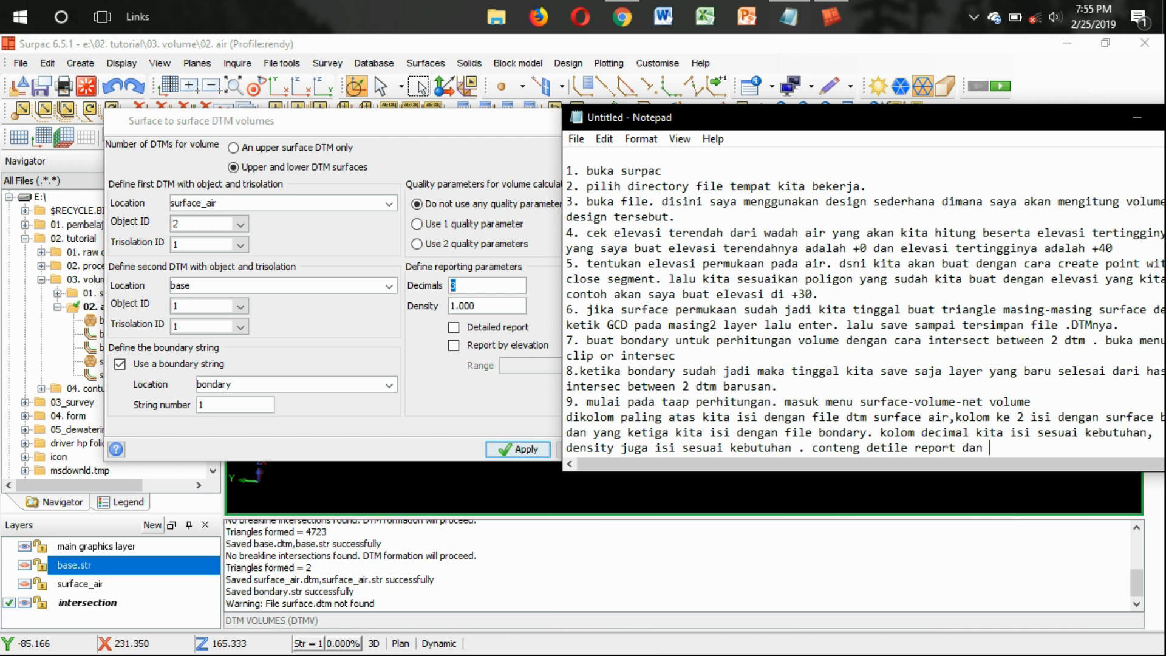
type("port")
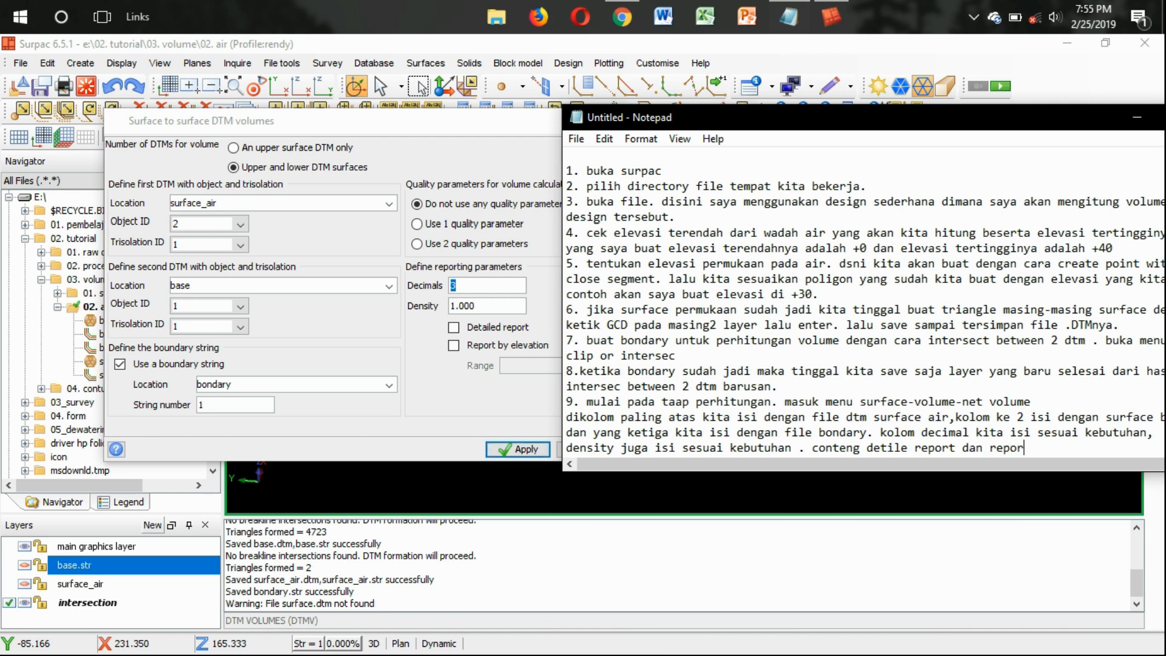
type(" by elevat")
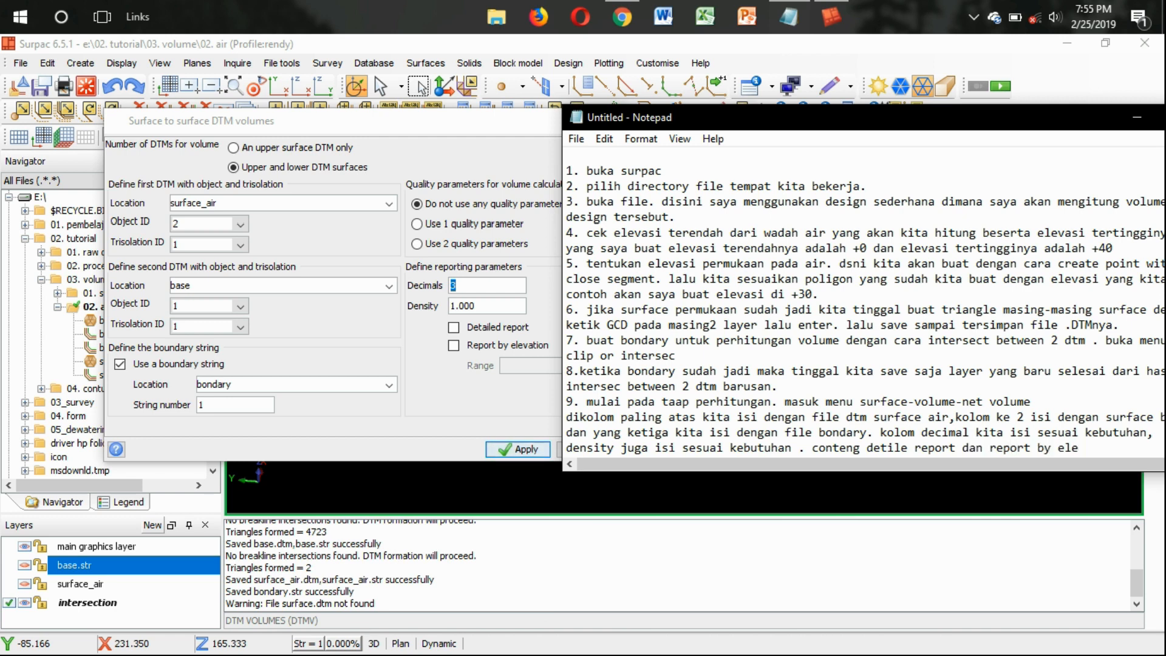
type("ion.")
Enable Detailed report and Report by elevation in Surpac's DTM volumes dialog, and return to Notepad, repositioning its window
left_click(454, 328)
left_click(454, 345)
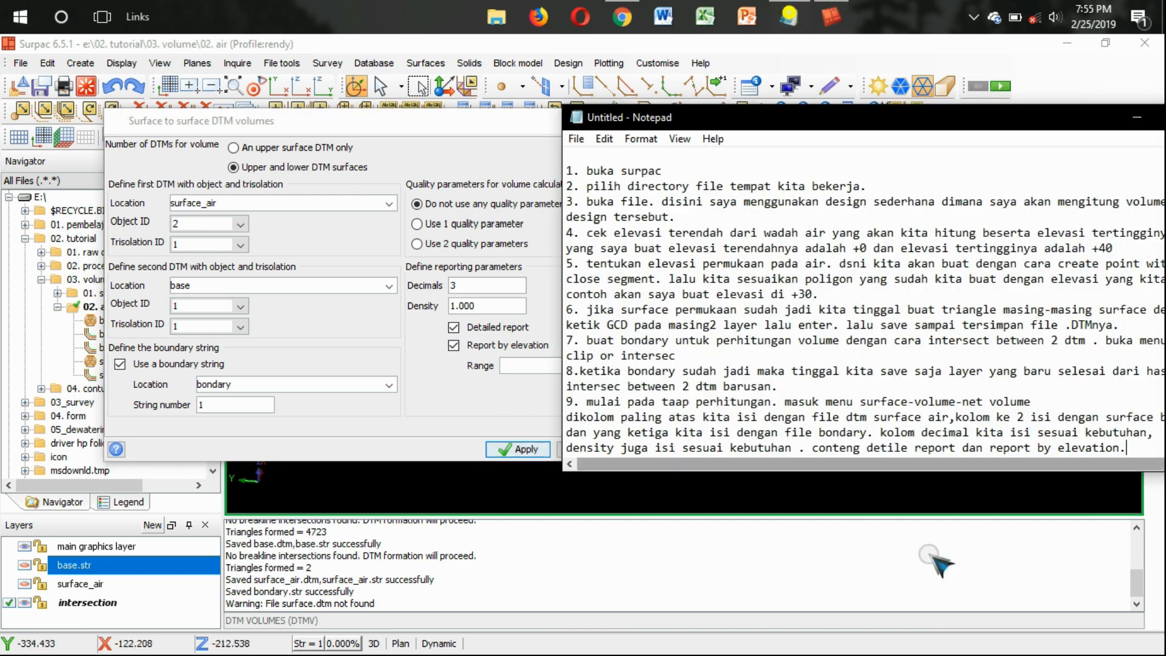
key("alt+Tab")
left_click_drag(957, 117, 901, 101)
Add a new Notepad line "yang harus kita perhatikan pada kolom terakhir adalah" and move the volumes dialog so its reporting parameters are clear of Notepad
key("Return")
type("yang")
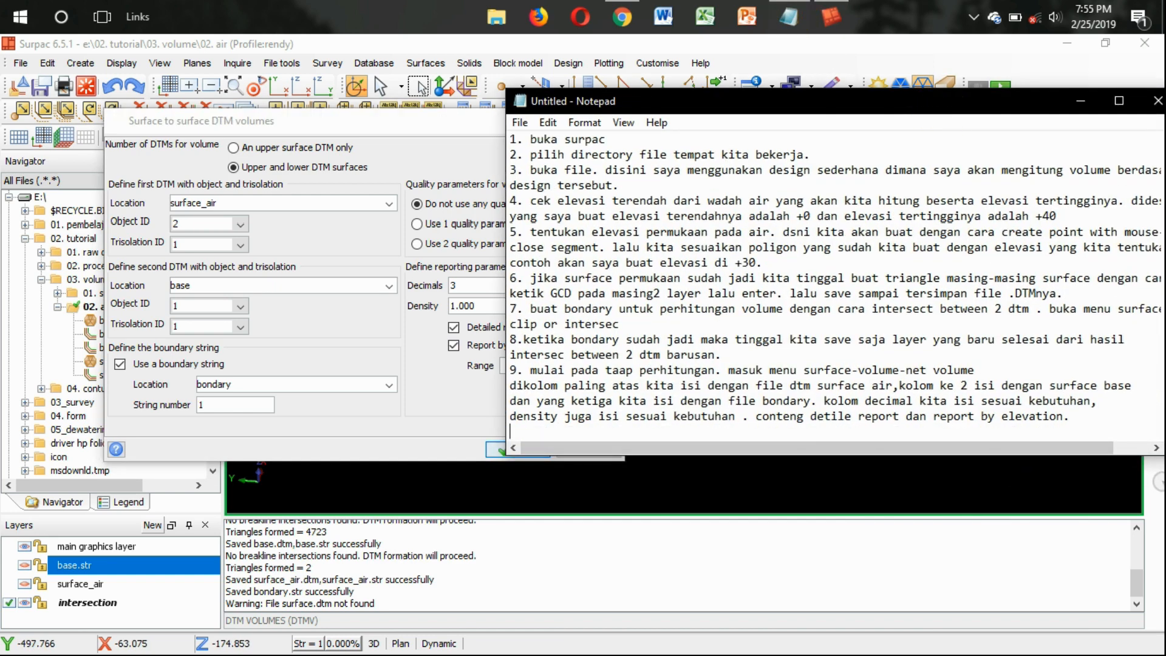
type(" harus kit")
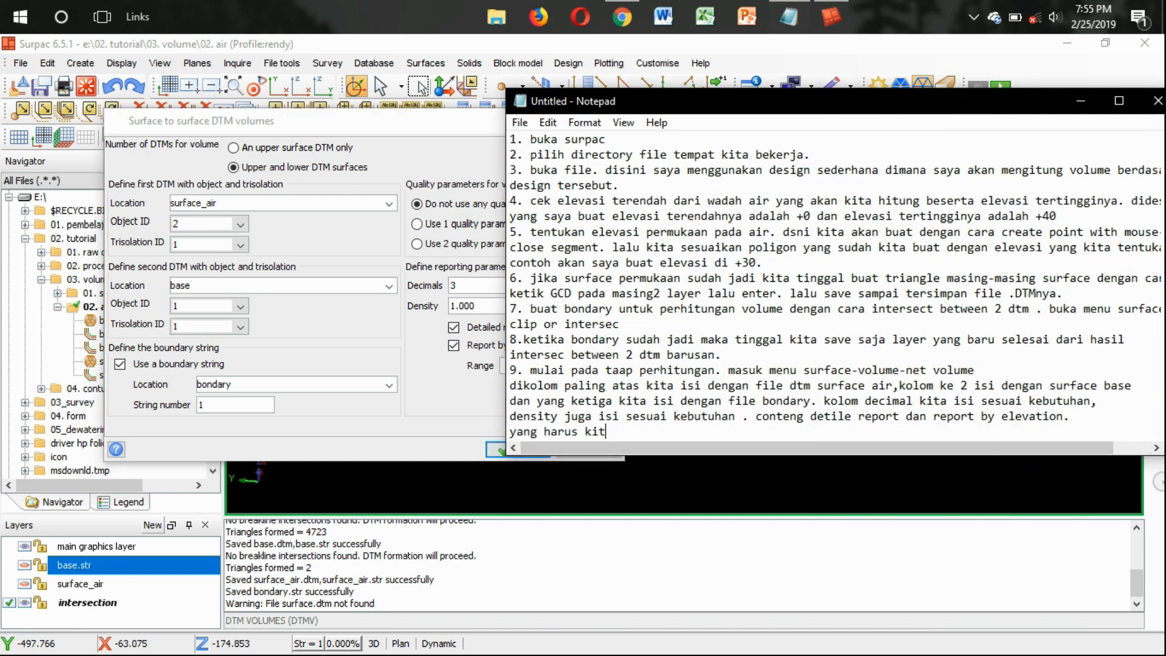
type("a perhatikan pada kolom ")
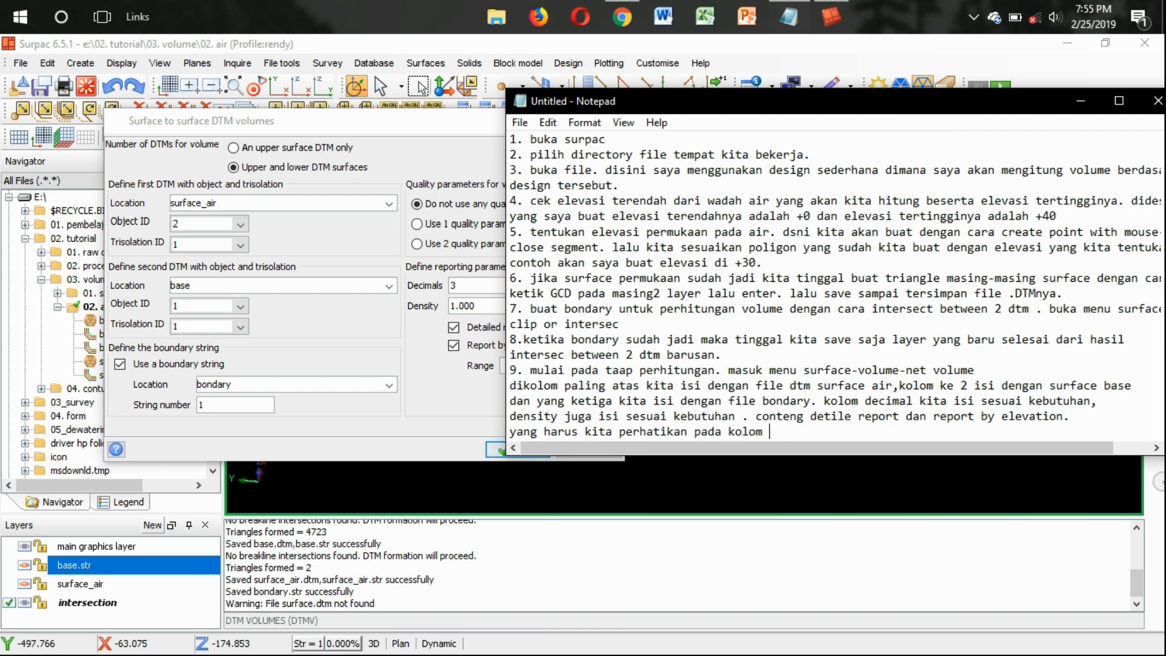
type("terakhir adalah")
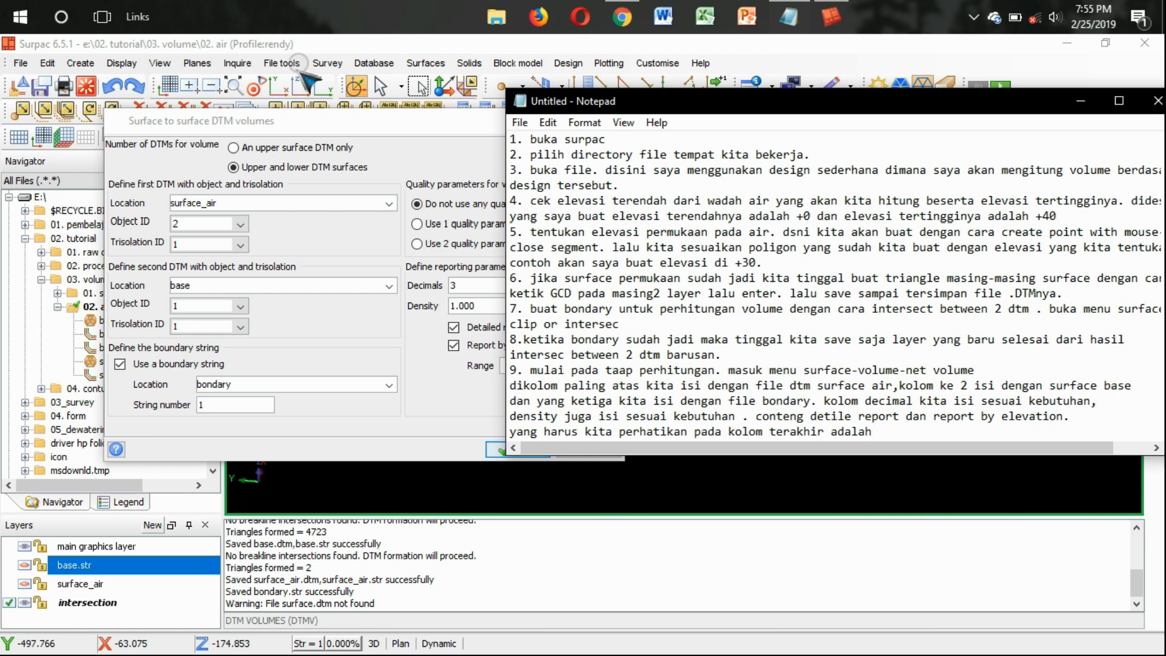
left_click_drag(402, 120, 307, 87)
left_click(796, 16)
Continue the sentence with "kita harus mengisi kolom tersebut sesuai dengan dari nilai elevasi berapa sampai elevasi berapa", breaking the line after "sesuai"
type("kita ")
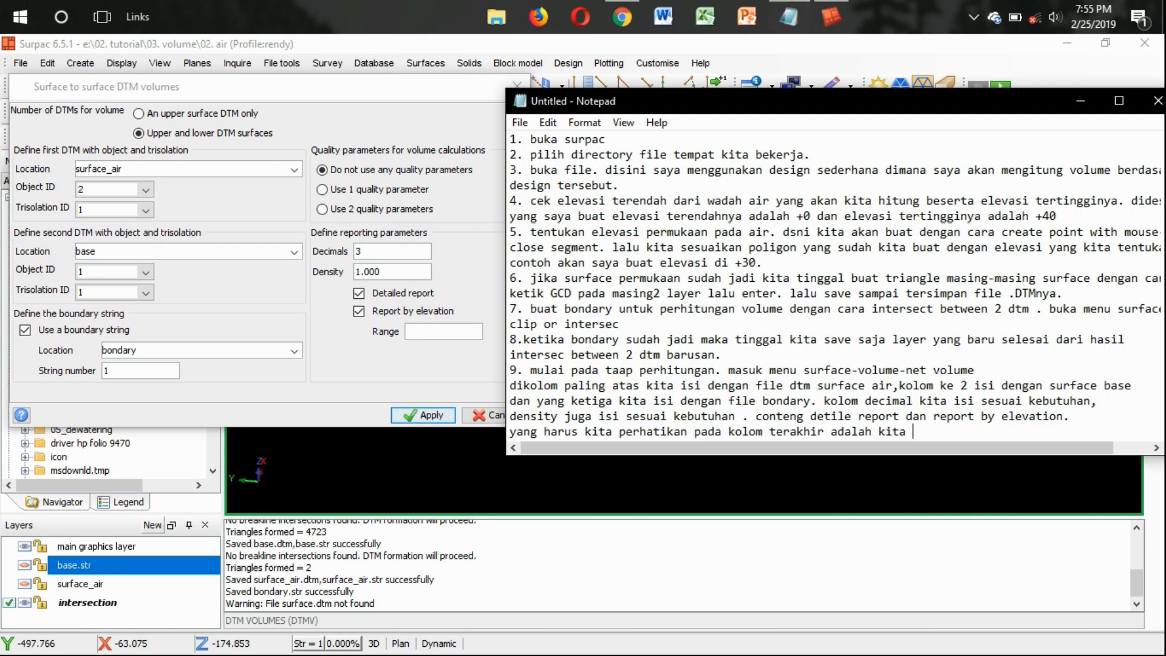
type("harus mengisi")
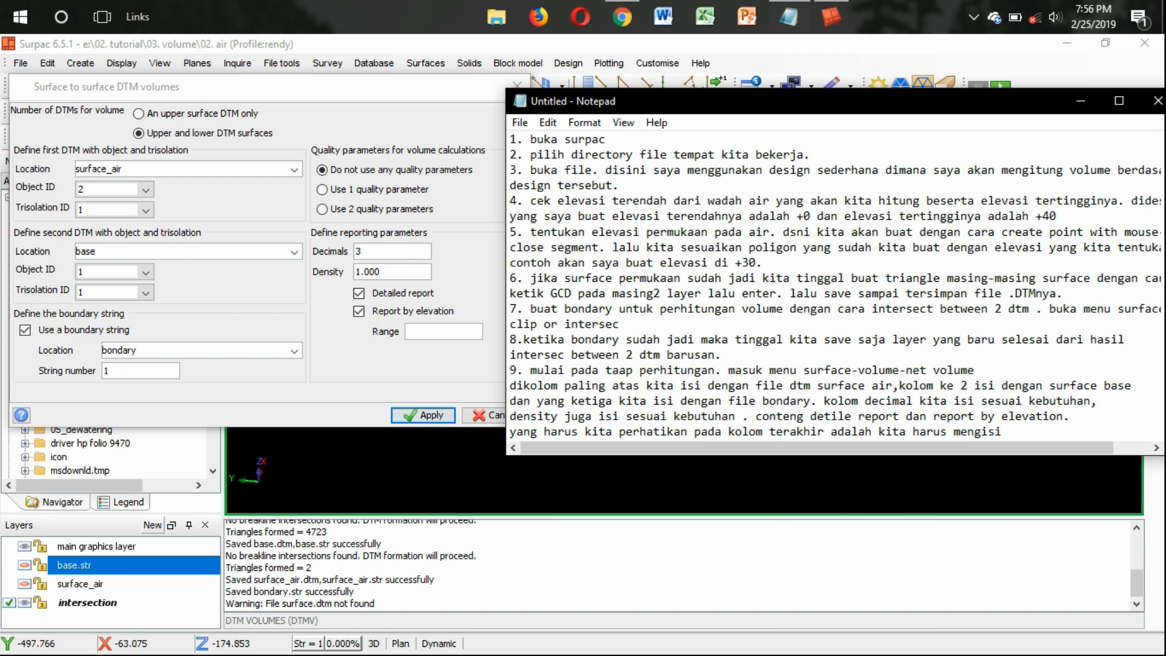
type(" kolom terse")
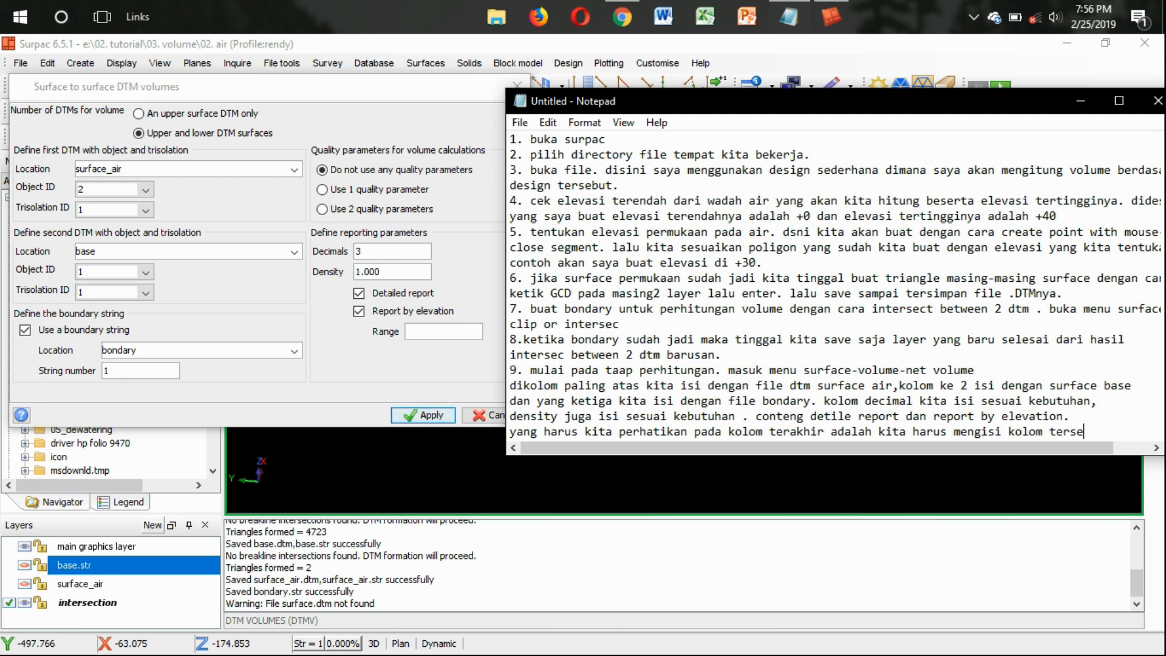
type("but sesuai denga")
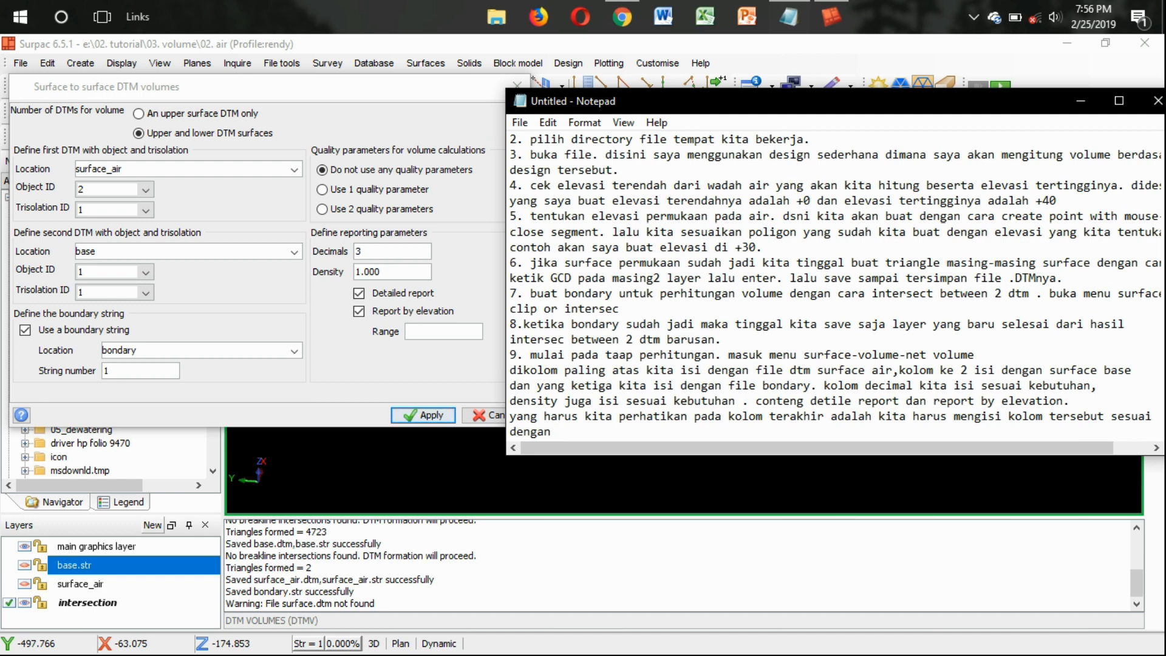
type("n dari e")
key("BackSpace")
type("nilai elevasi berapa s")
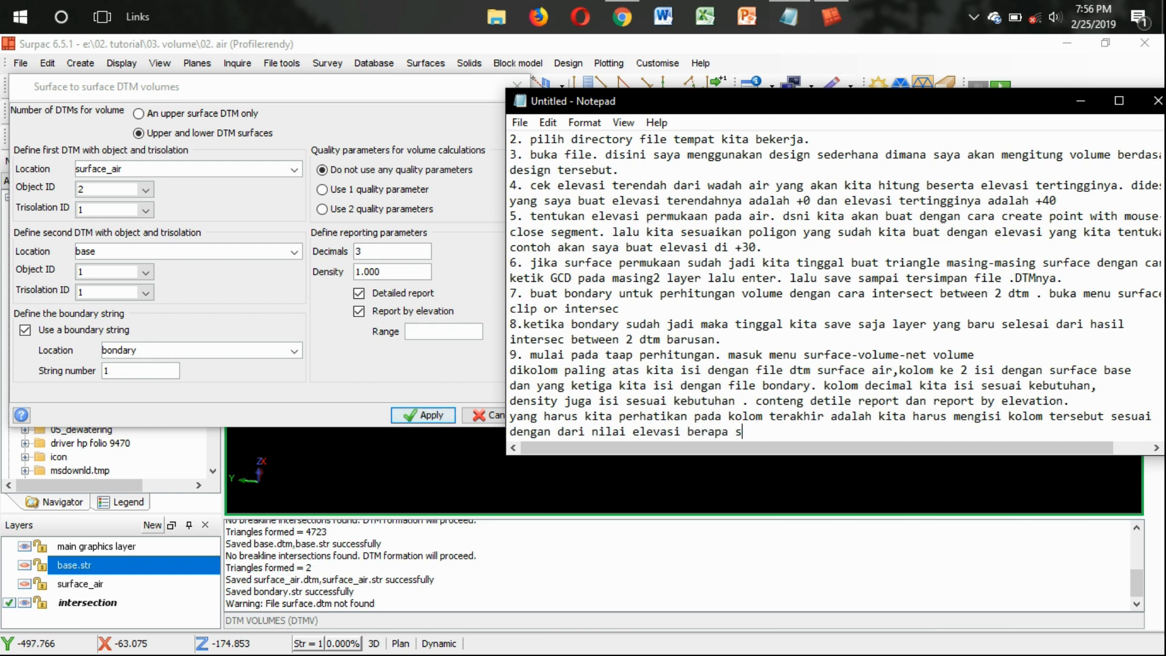
type("ampai ele")
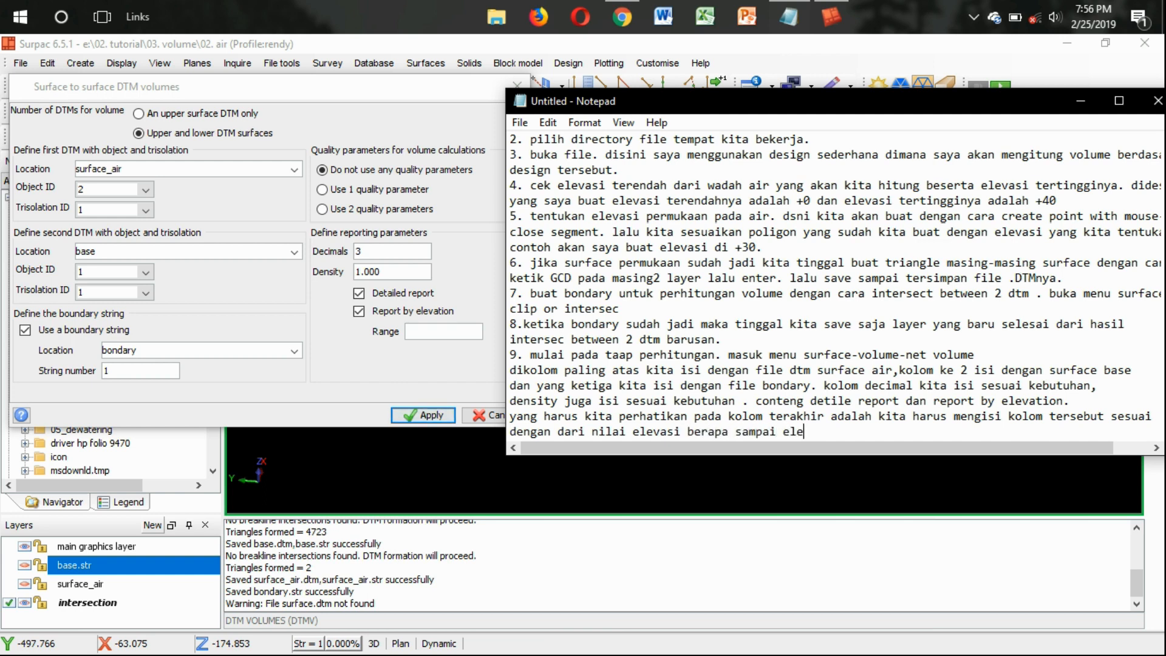
type("vasi berapa")
Complete the elevation sentence with "yang akan kita hitung volumnya berdasarkan" and, on a new line, "surface yang sudah kita tentukan"
type(" yang akan ki")
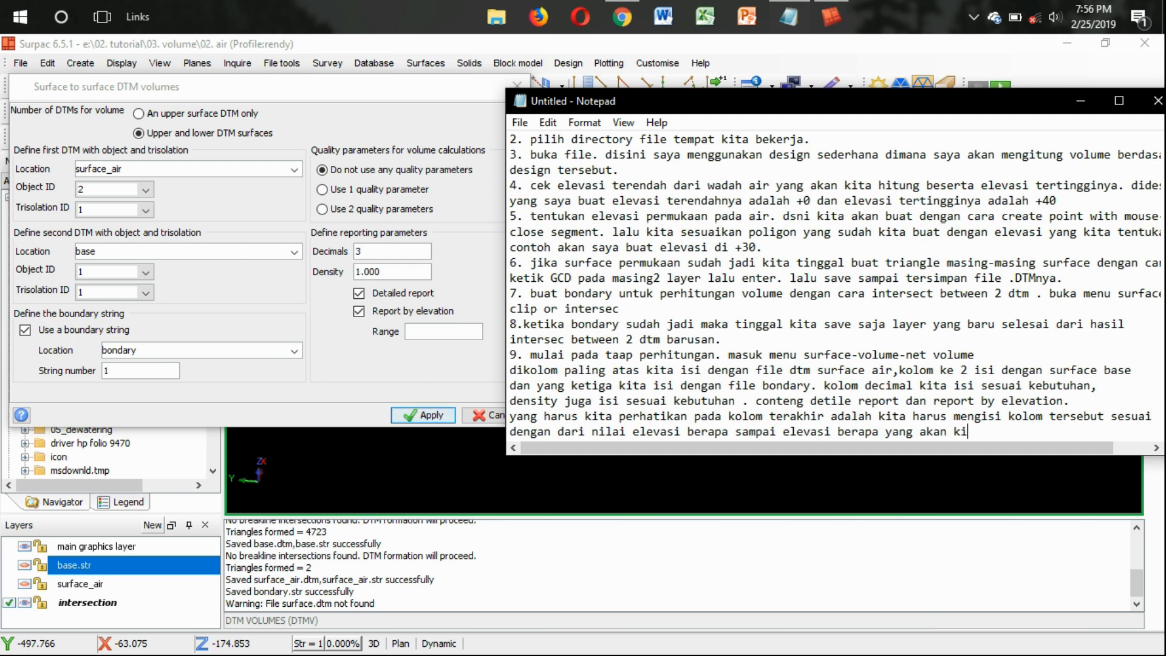
type("ta hitung vo")
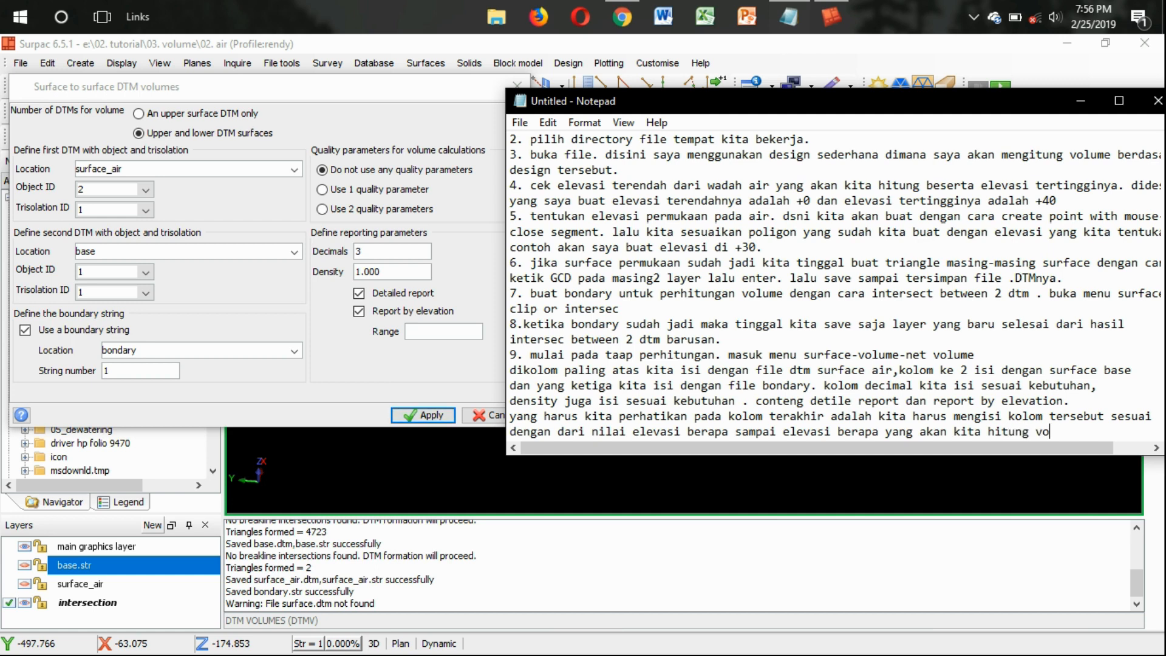
type("lumnya bersa")
key("BackSpace")
type("dasarkan")
key("Return")
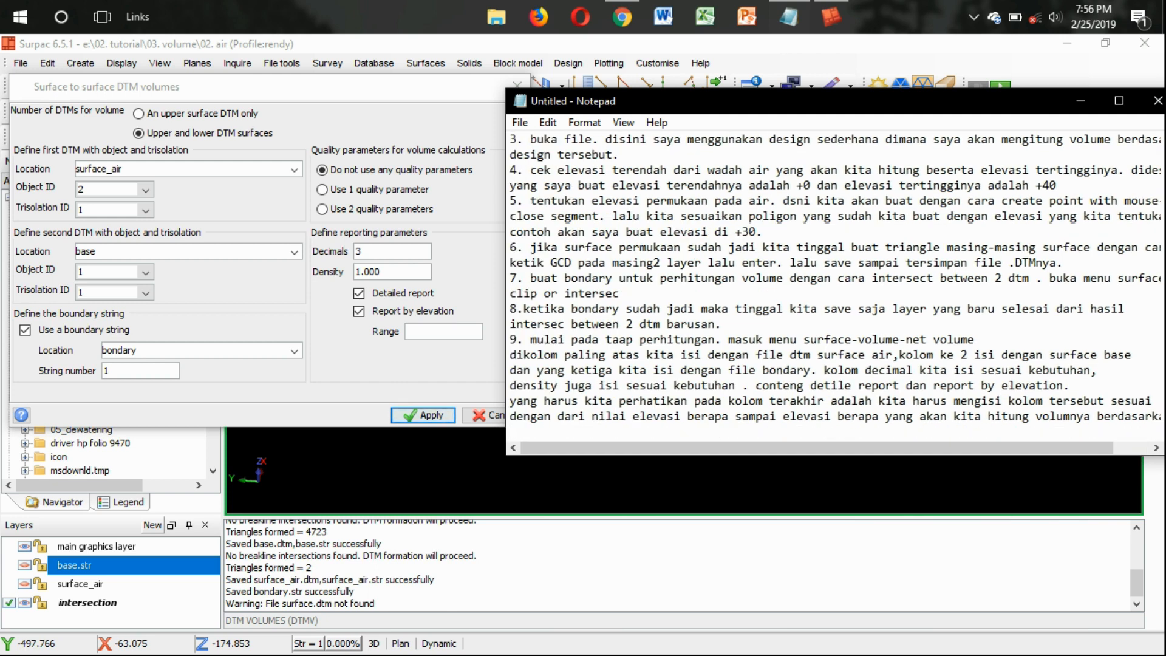
type("surface yang suda")
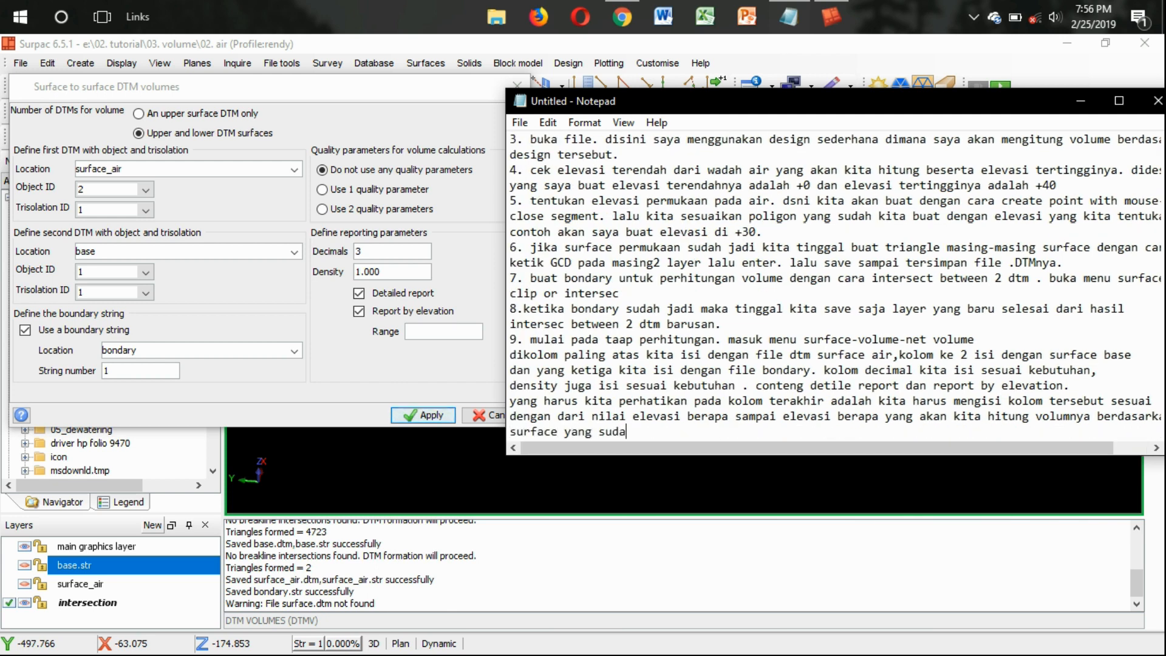
type("h kita tentuka")
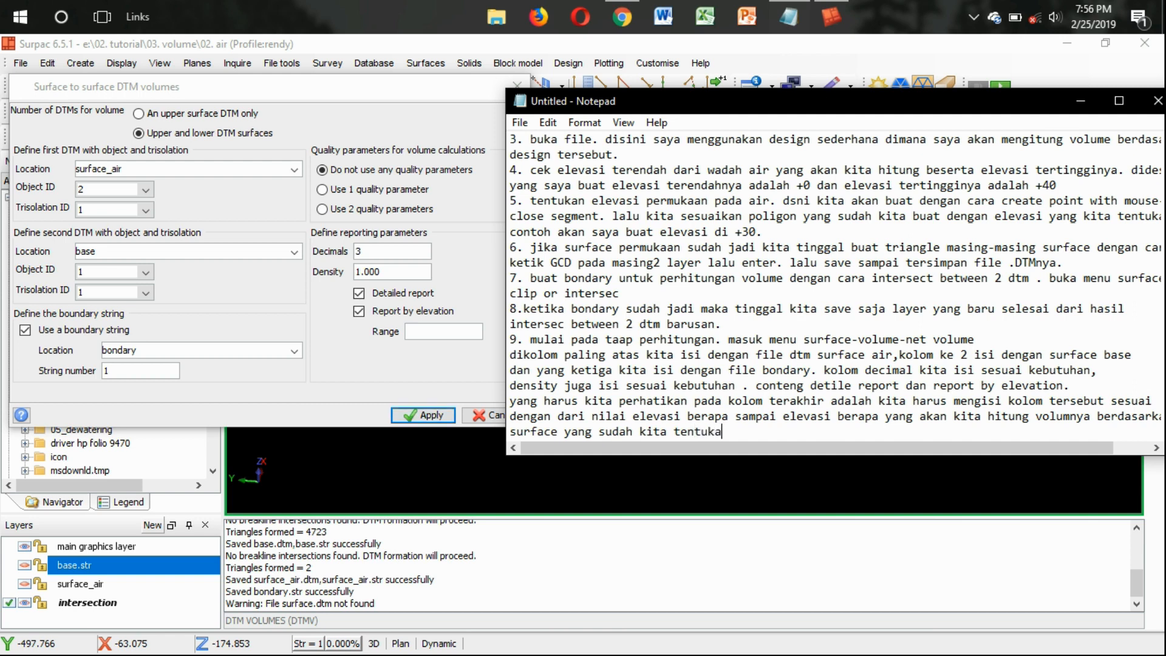
type("n")
End the sentence with a period and add "disini saya akan menghitung dari elvasi terendah yaitu +0"
type(". disini saya akan me")
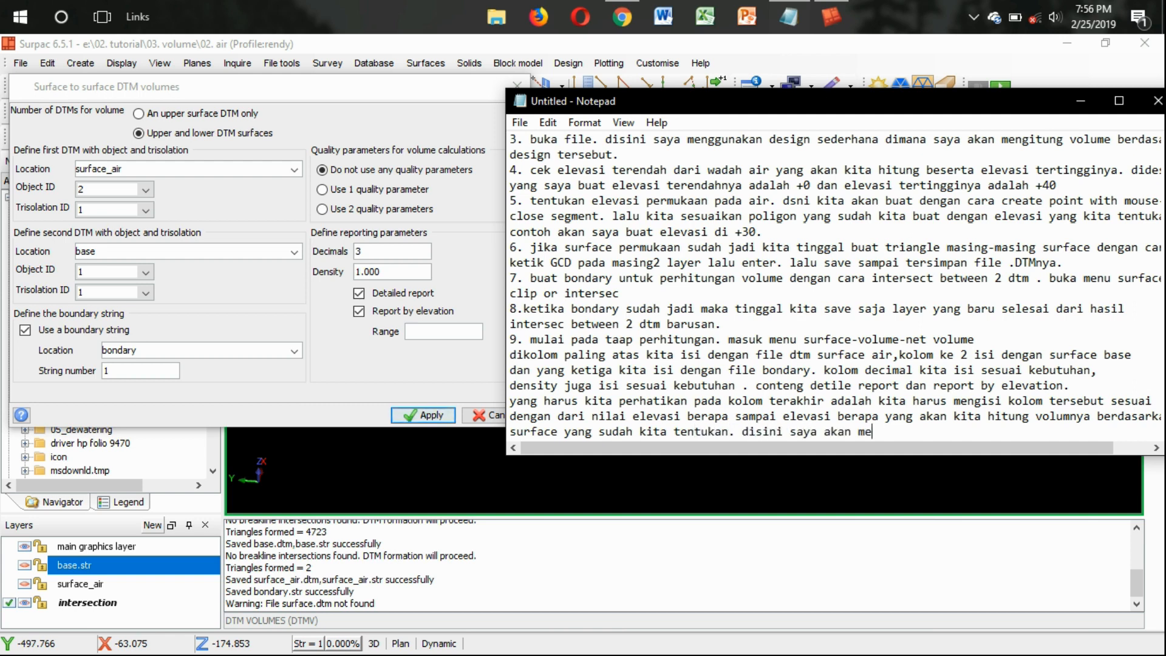
type("nghitung dari el")
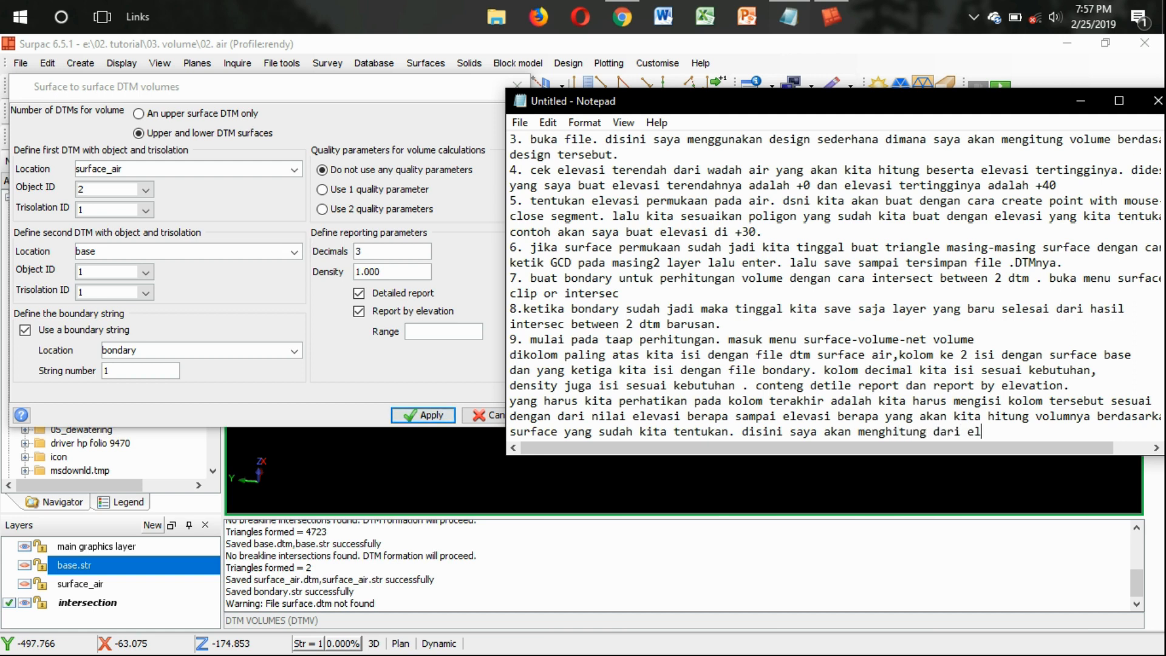
type("vasi tere")
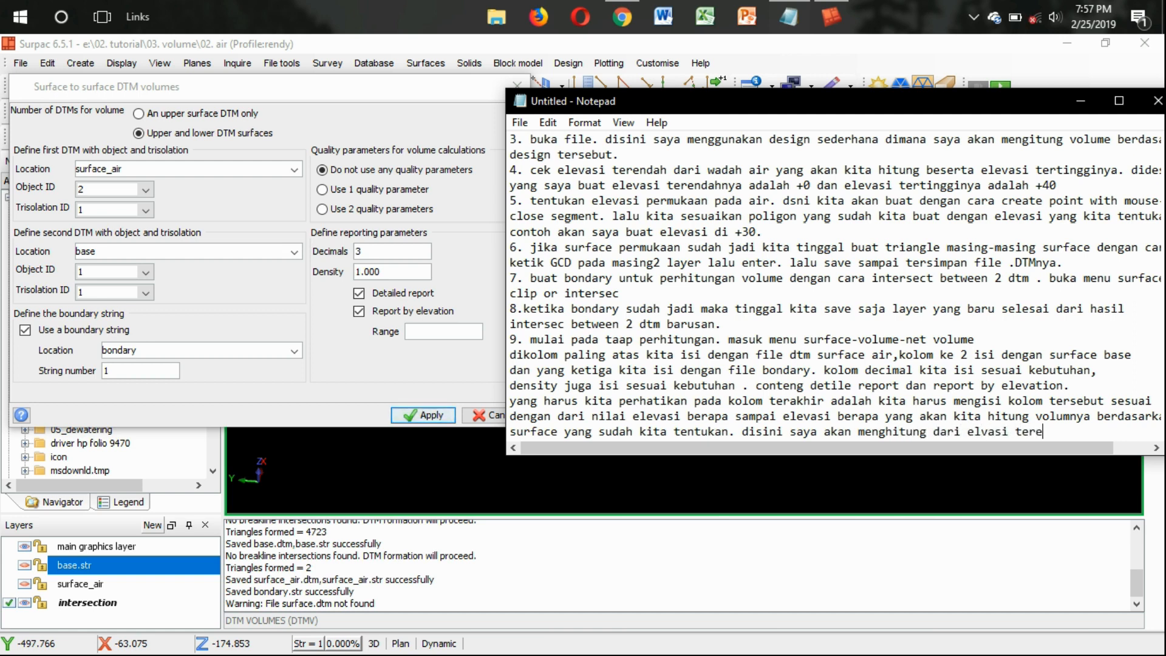
type("ndah yaitu")
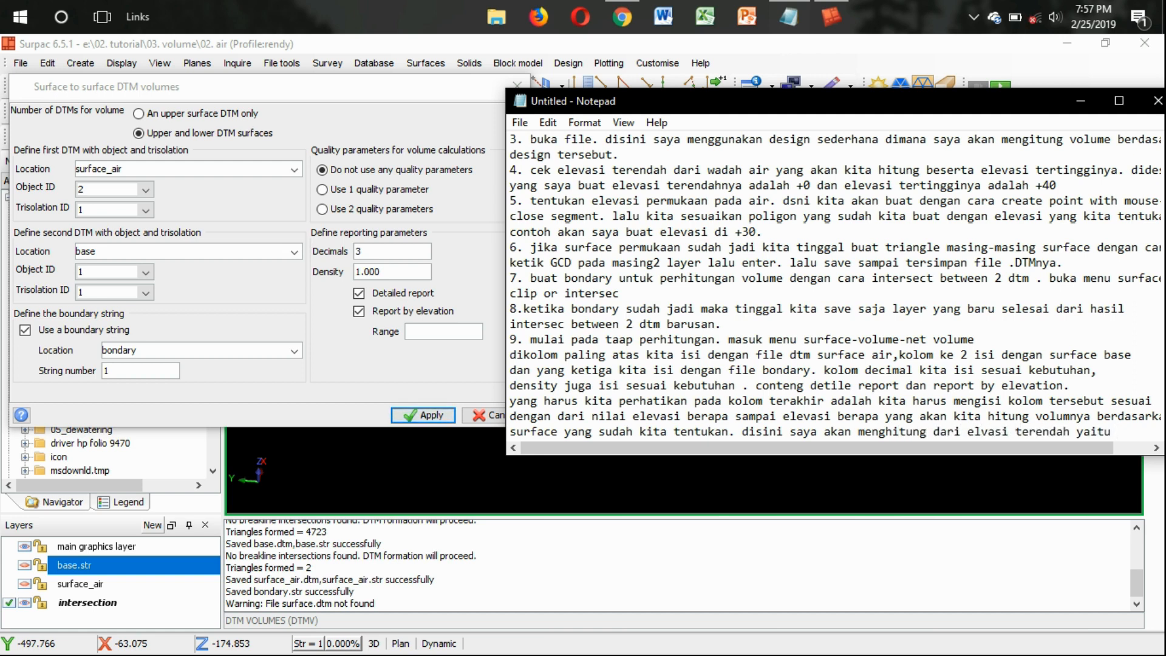
type(" +0")
Add a new line reading "sampai ke elevasi permukaan air yang sudah kita tentukan +30 tadi ya."
key("Return")
type("sampai ke elev")
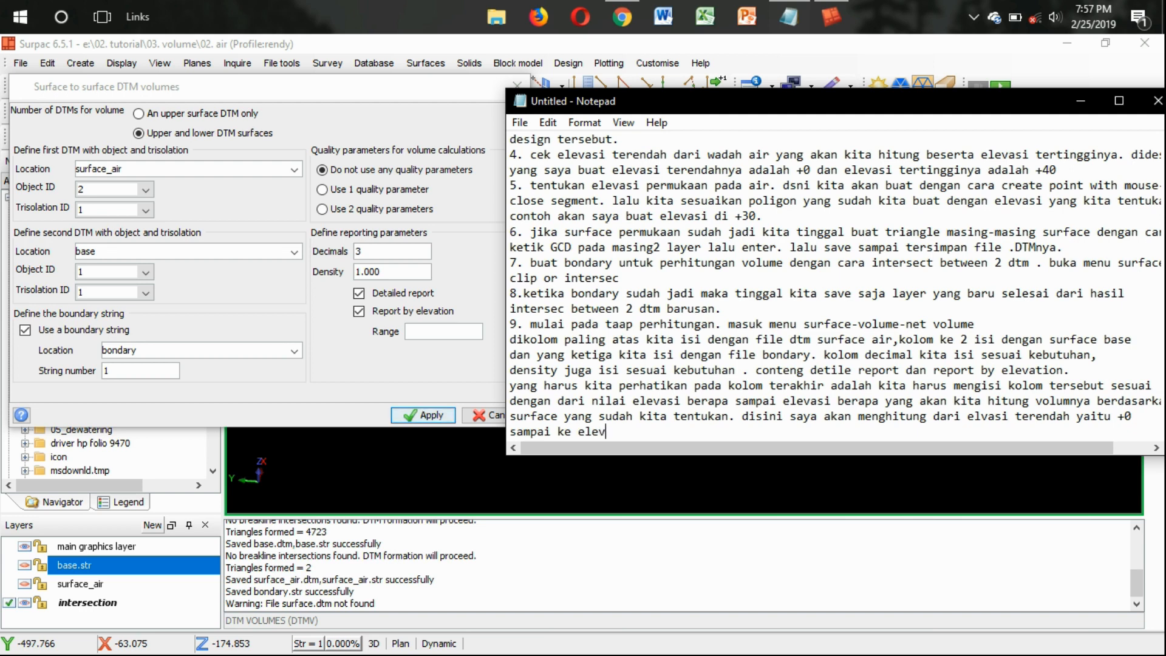
type("asi permukaan air")
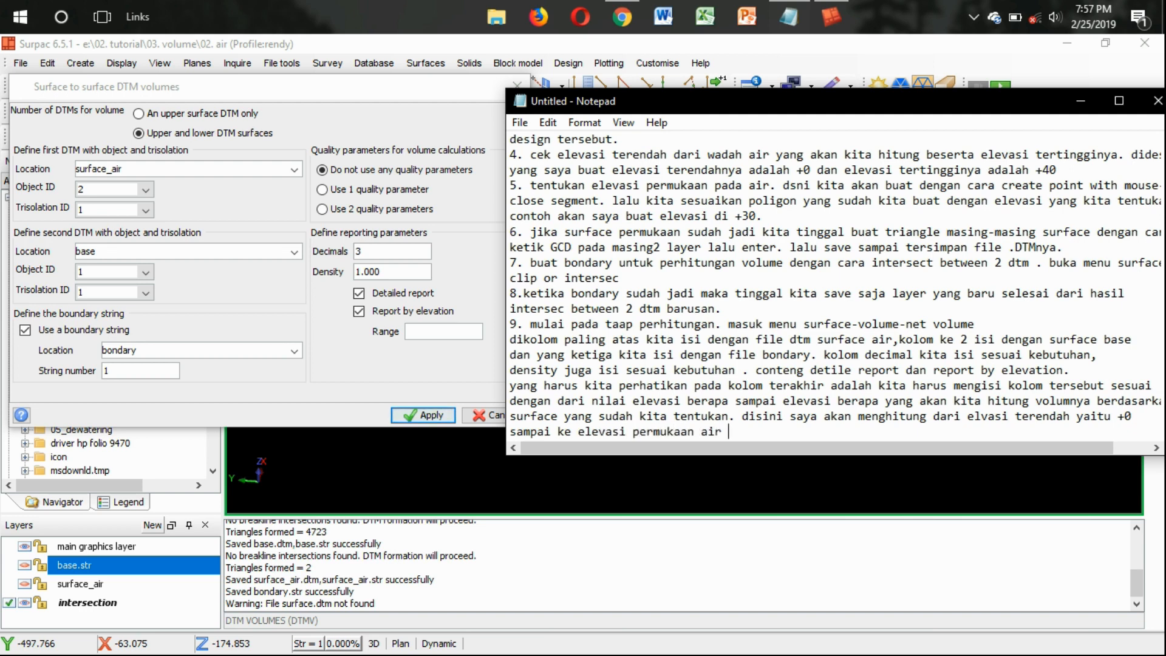
type(" yang sudah kita")
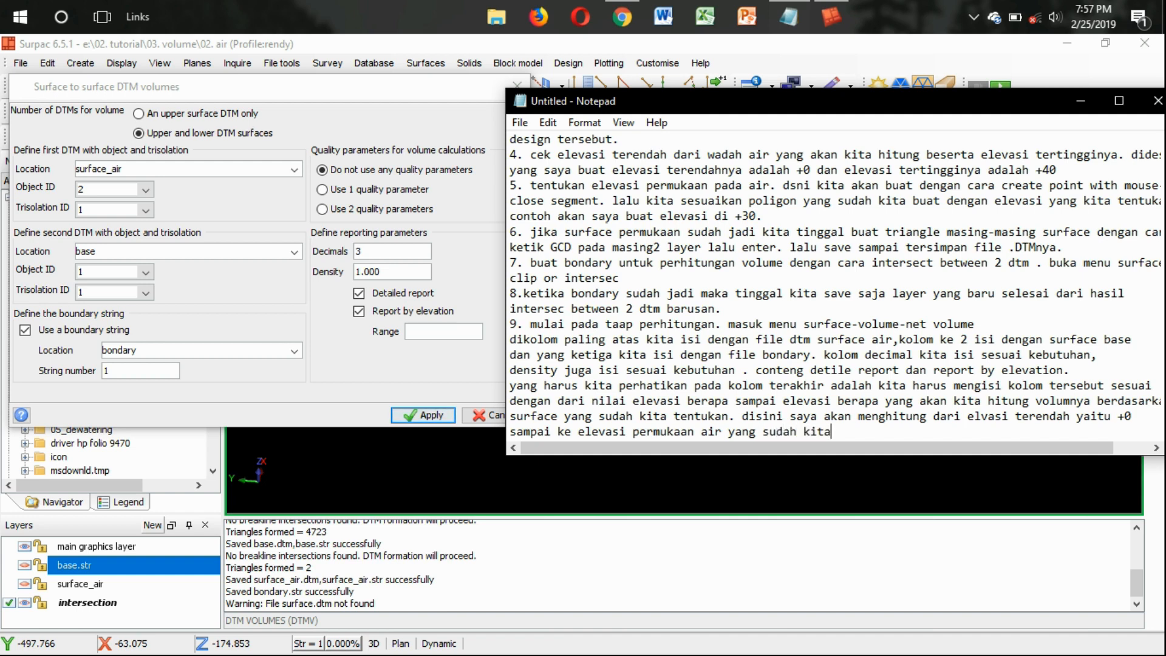
type(" tentukan +30 tadi")
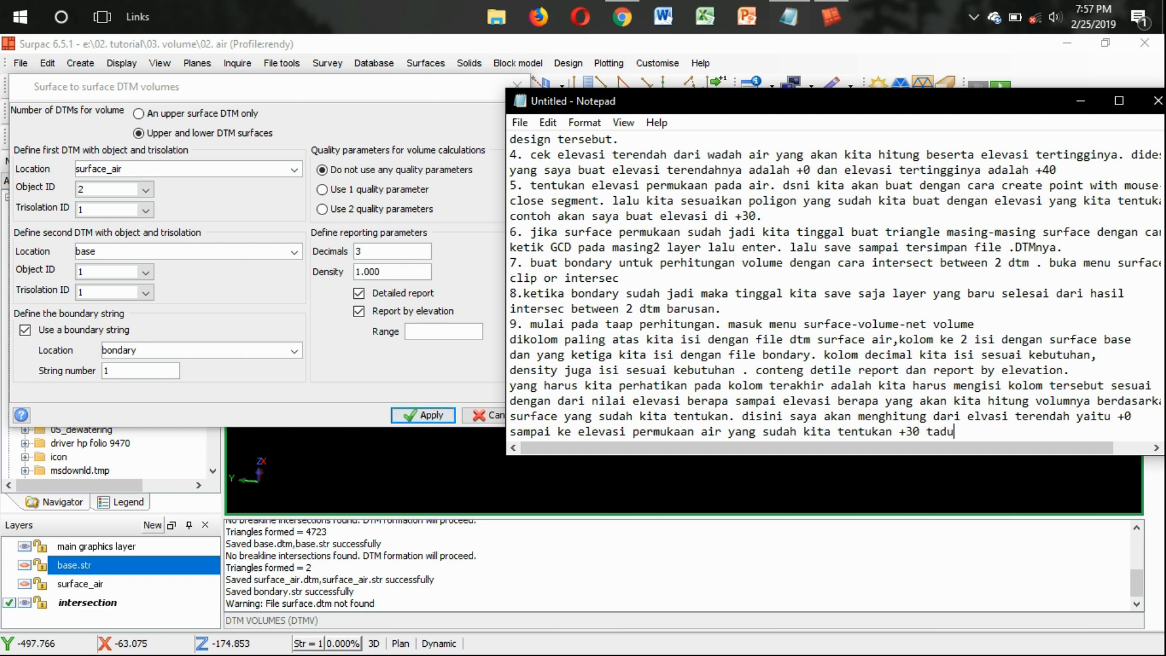
type(" ya.")
Set the report-by-elevation range to 0,30,0.1 for the surface-to-surface DTM volume
left_click(455, 329)
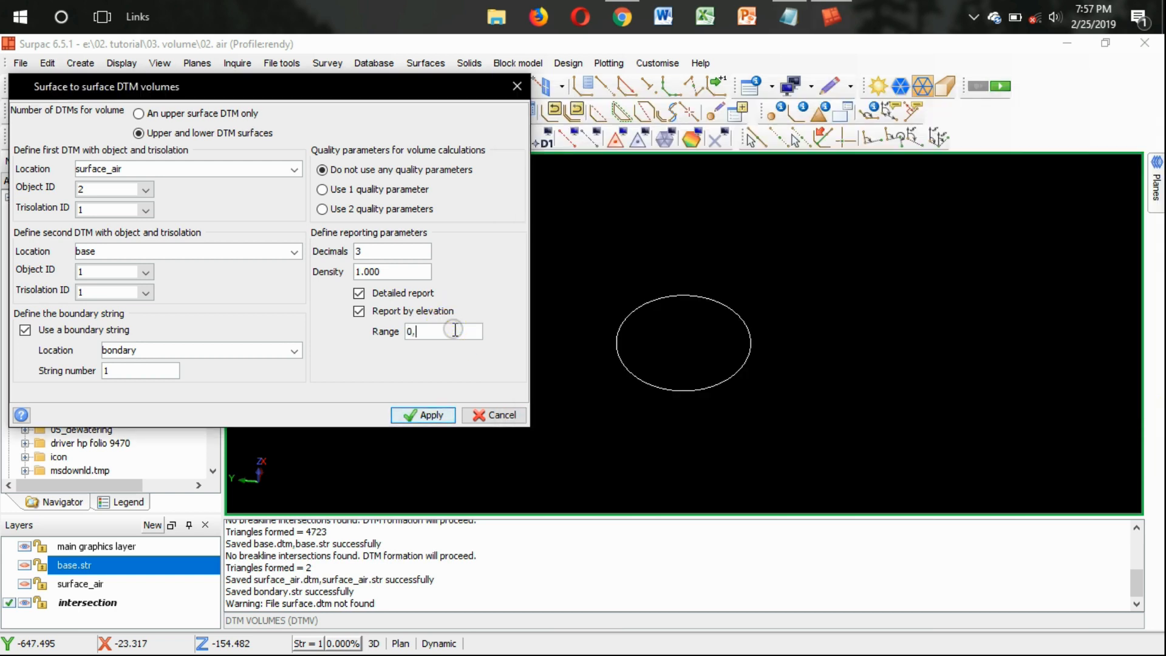
type("0,30,0.1")
Switch to Notepad and begin a new line with "saya mengisi angka 0,30,0.1"
left_click(789, 17)
type("say")
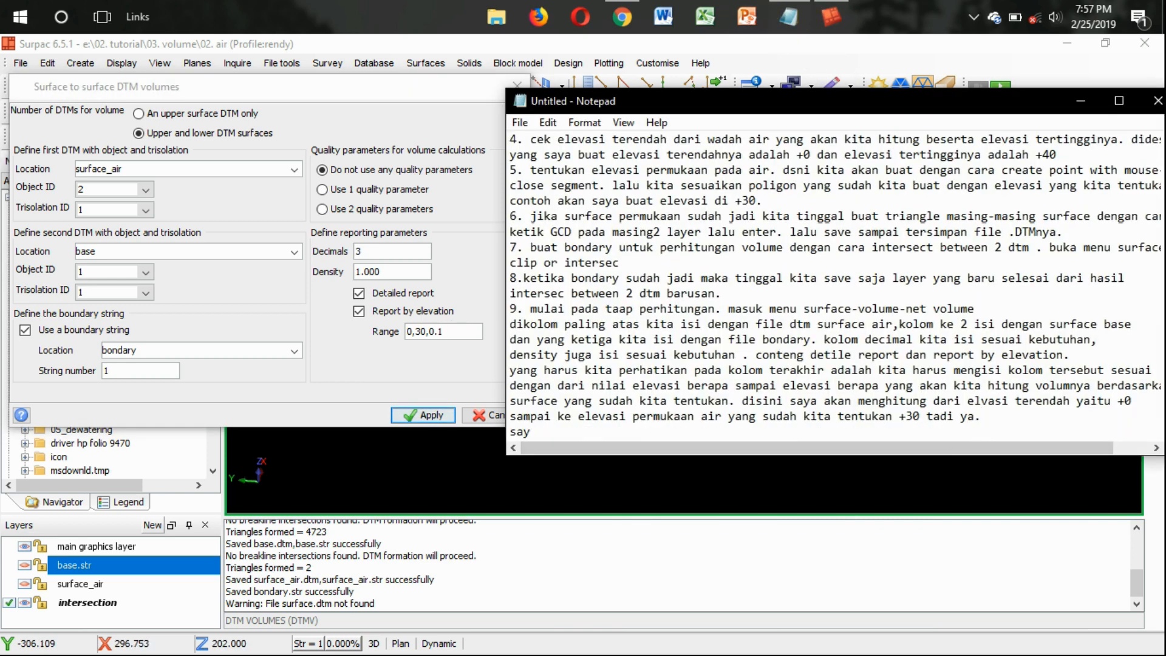
type("a mengisi angka 0")
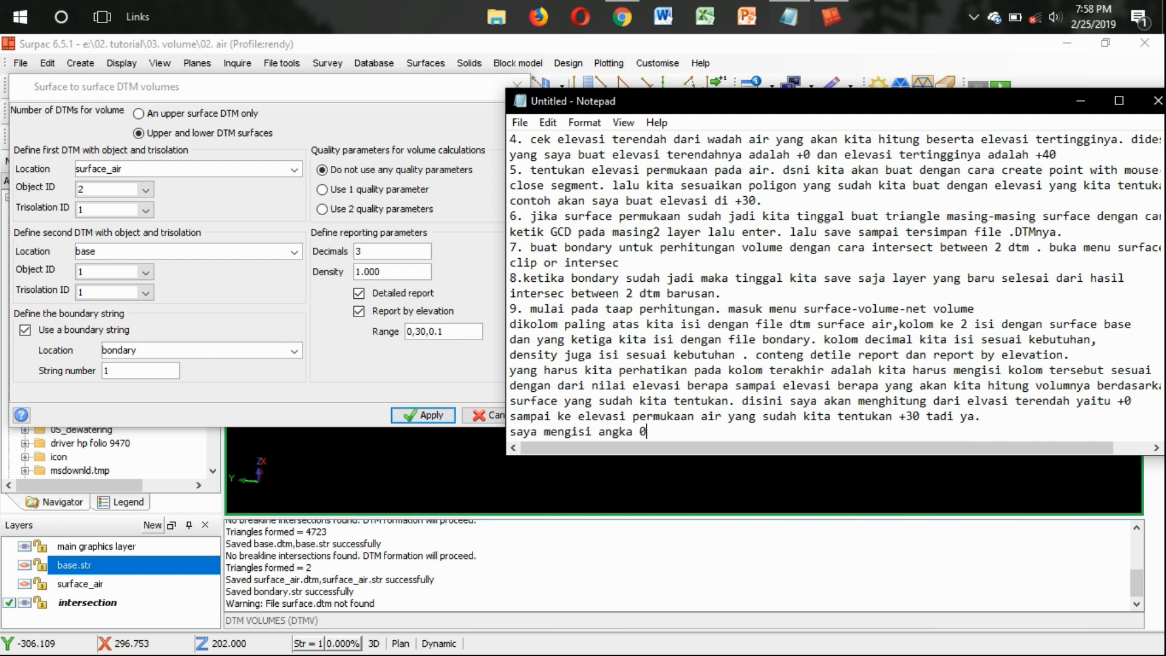
type(",30,0.1")
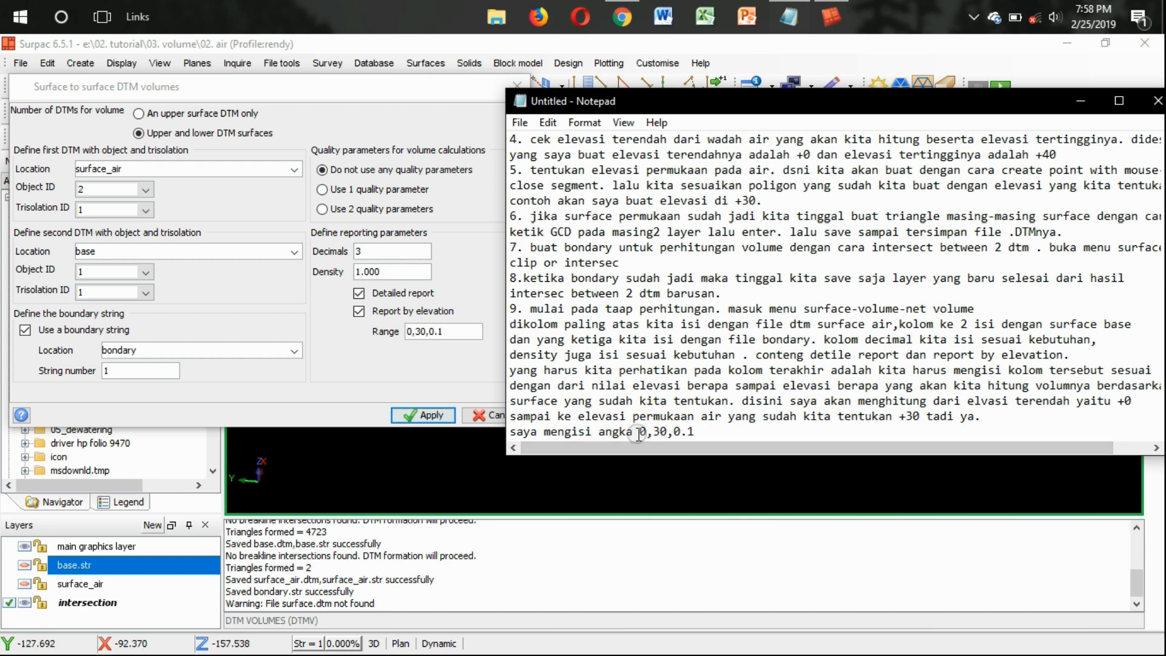
left_click_drag(638, 433, 695, 432)
left_click(694, 433)
Continue the line with "dimana bisa kita terjemahkan 0 (,) sampai 30 (,) kelipatan )0.1m / 10cm"
type("dimana bisa ki")
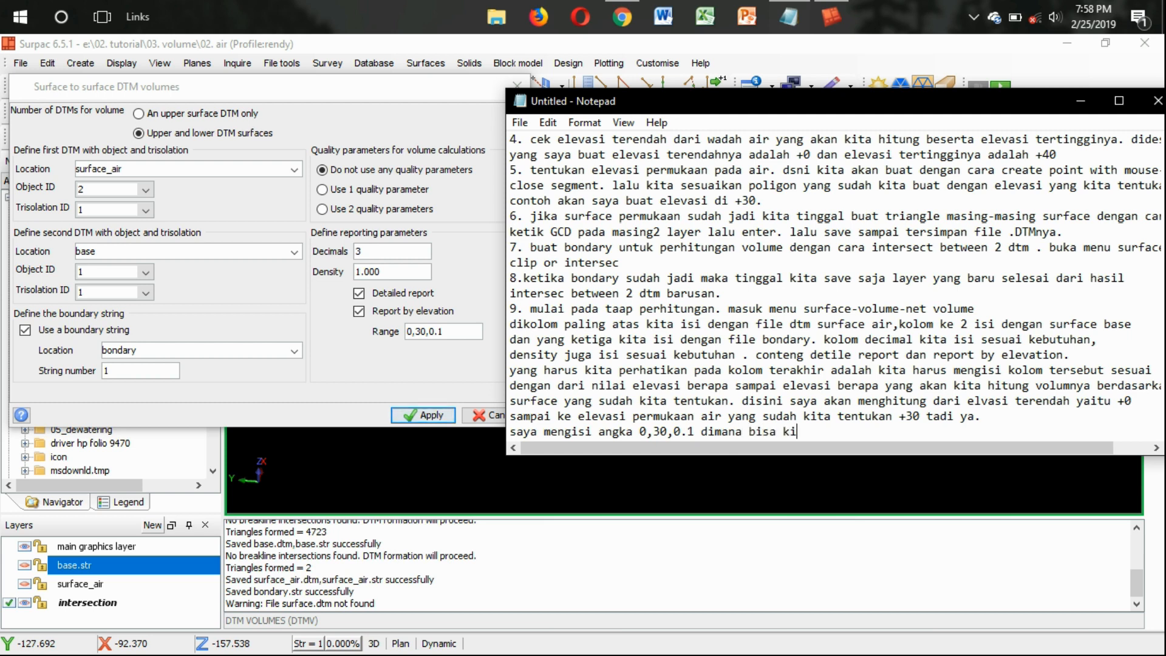
type("ta terjemahkan")
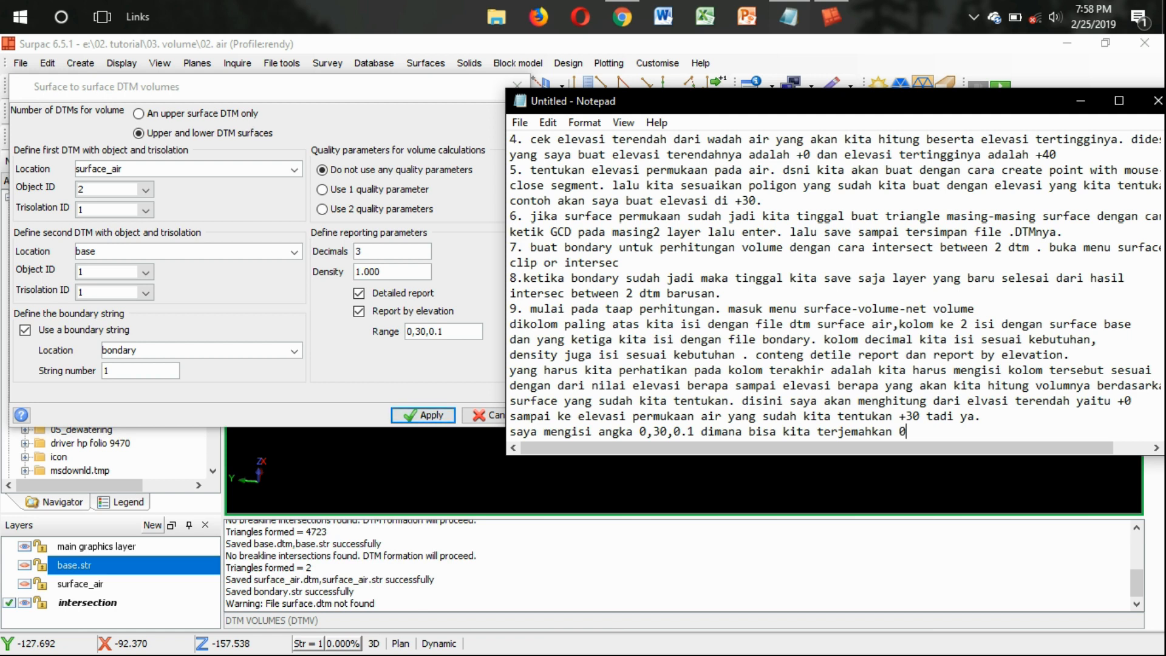
type("0 (,) sampai 30 (,) kelipata")
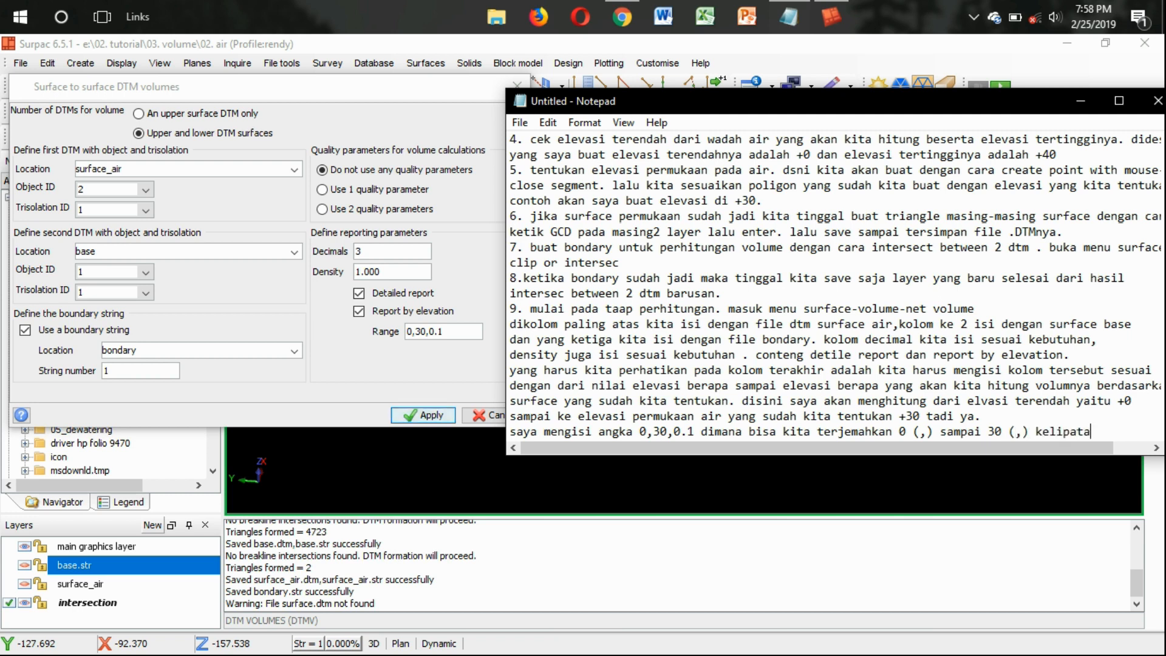
type("n )<")
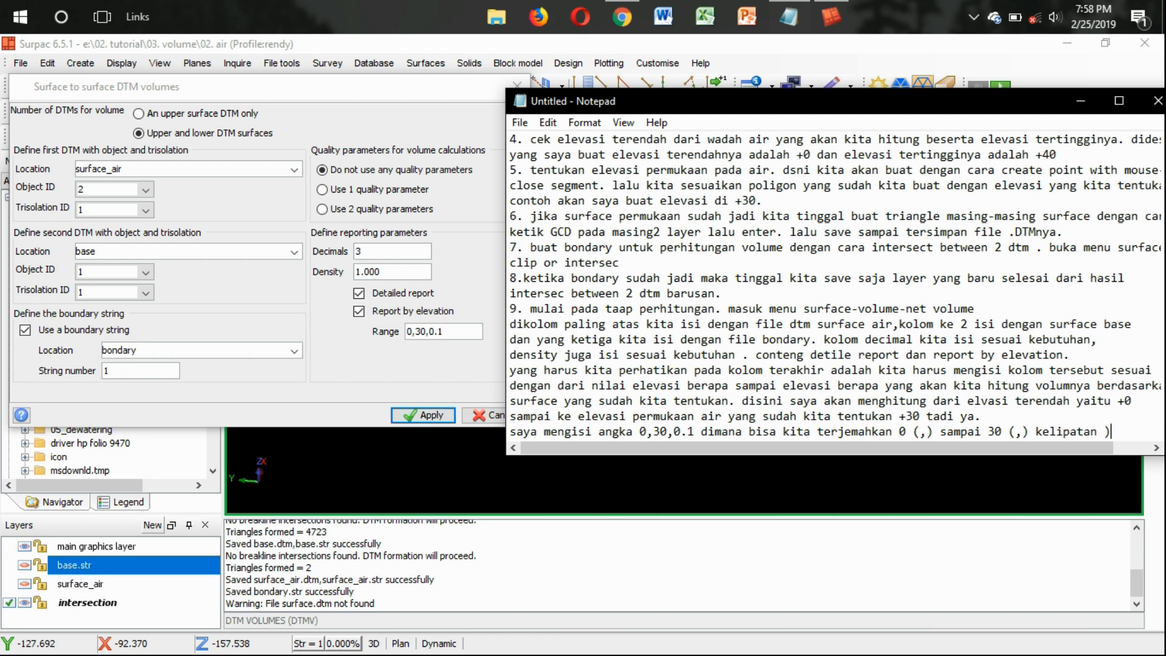
key("BackSpace")
type("0.1")
key("BackSpace")
type("/")
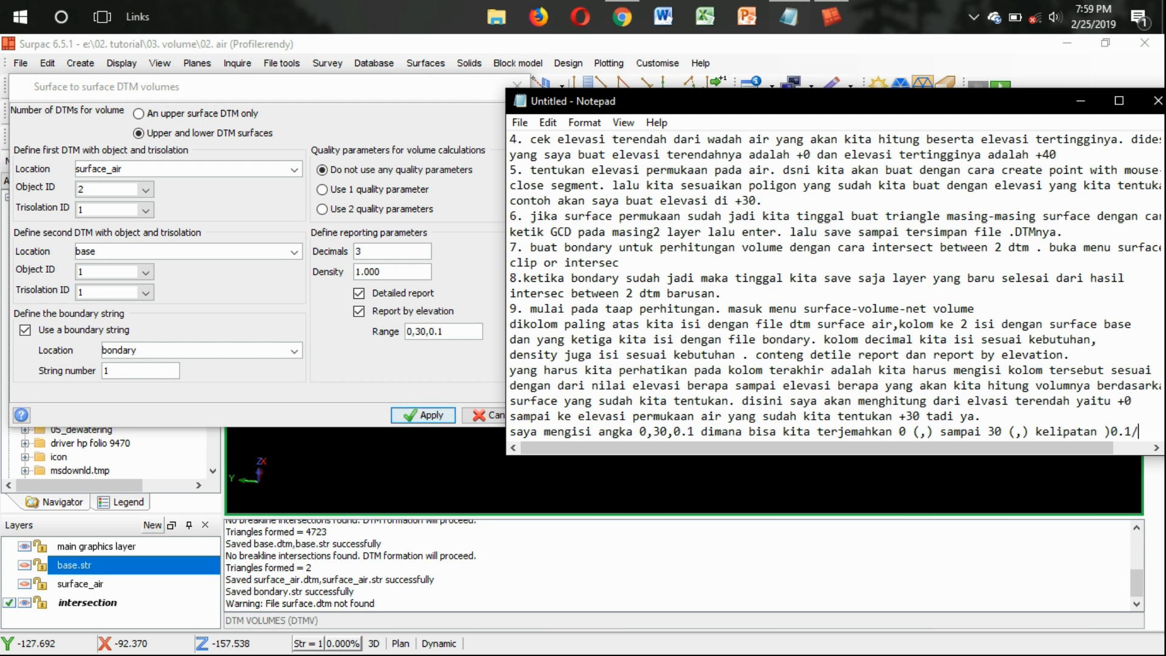
type("10cm")
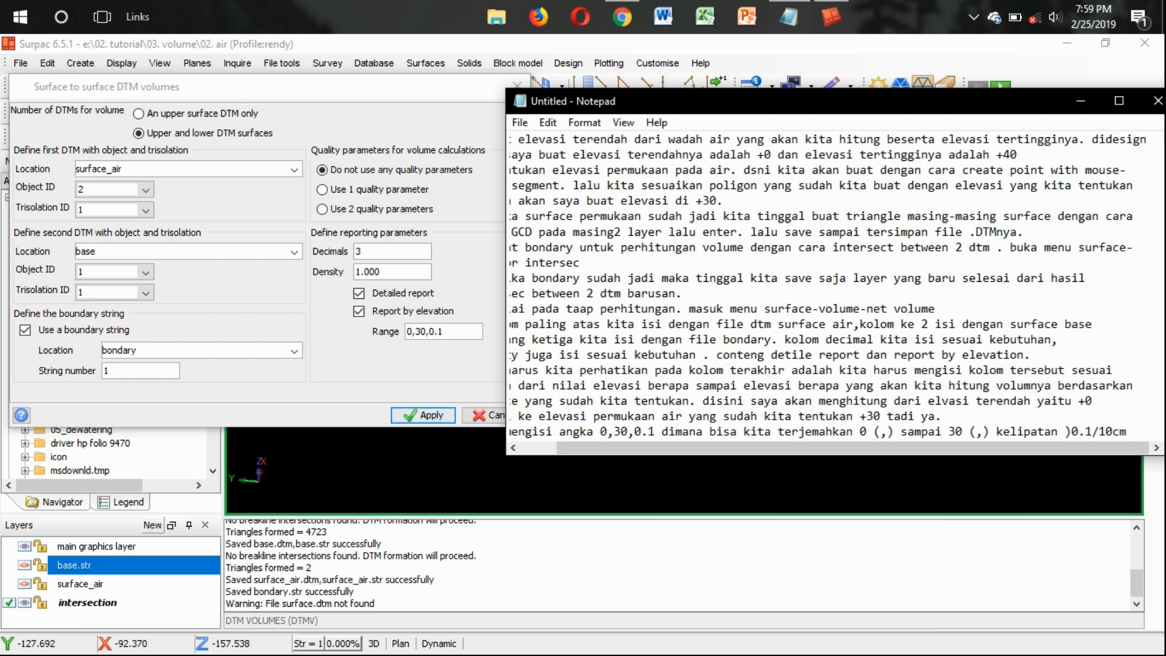
type("m")
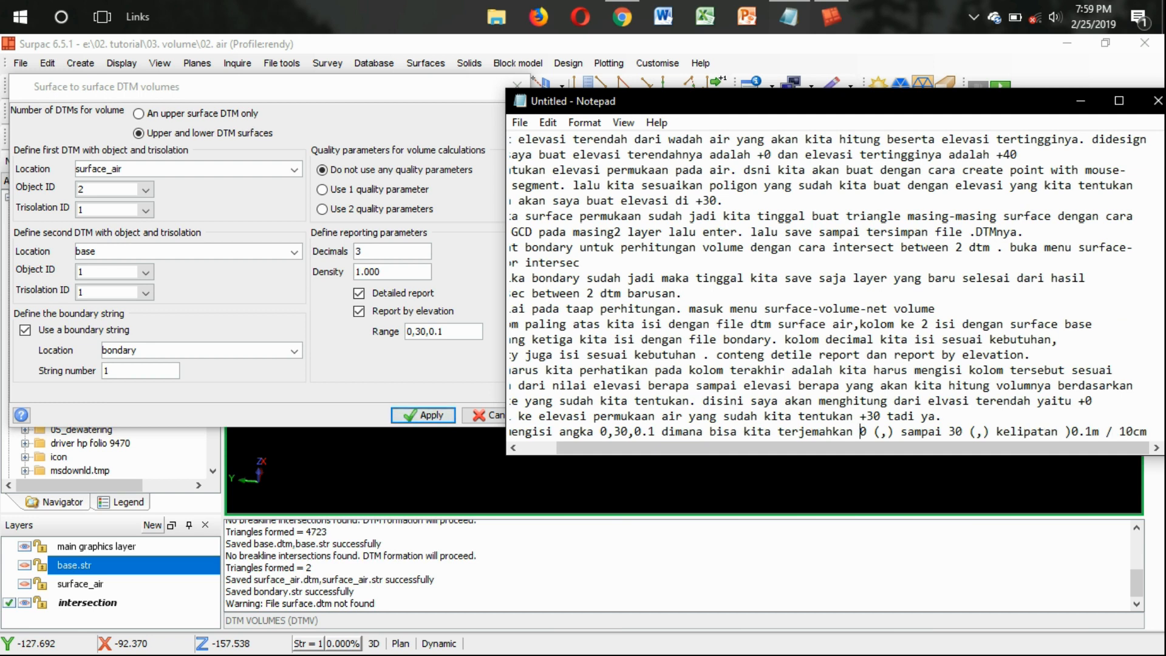
Add a new line reading "klik apply." below the range explanation
key("Right")
key("Right")
key("Right")
key("Right")
key("Right")
key("Right")
key("Right")
key("Right")
key("Right")
key("Right")
key("Right")
key("Right")
key("Right")
key("Right")
key("Right")
key("Right")
key("Right")
key("Return")
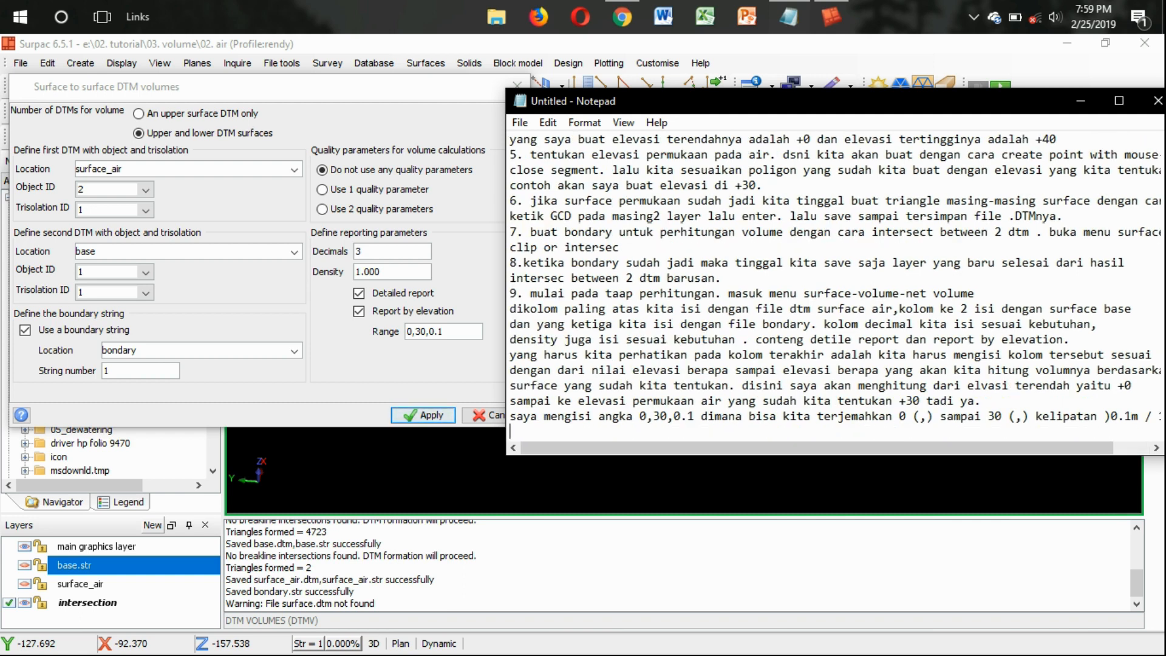
type("klik apply.")
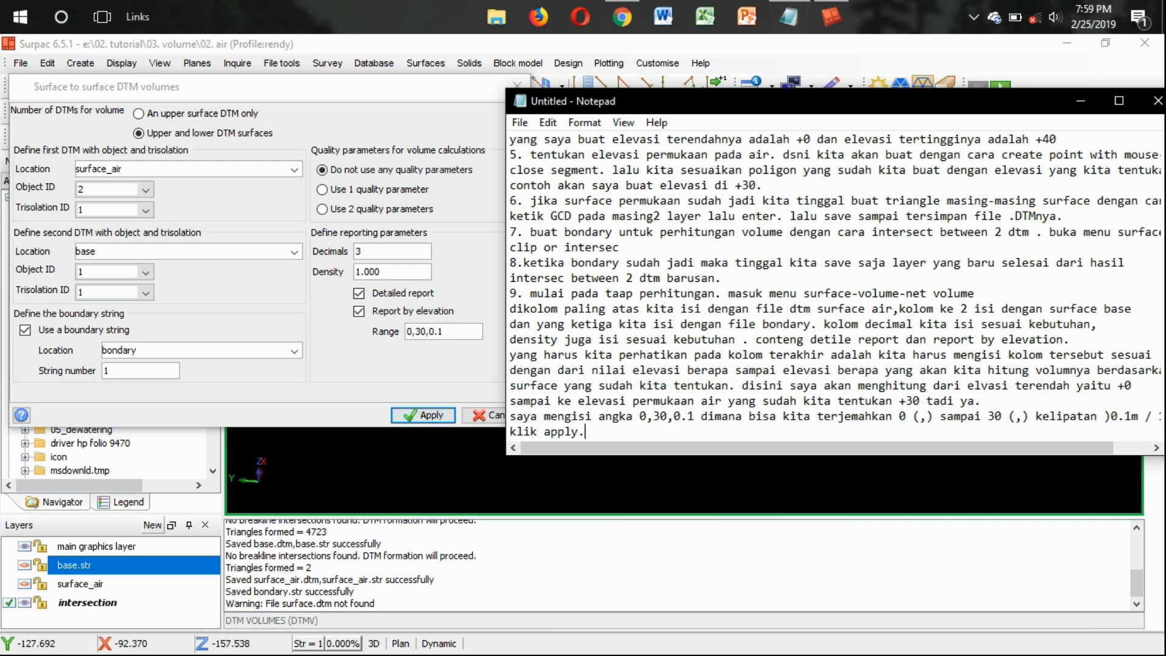
Apply the volume settings in Surpac and define the report as report_volume_air in .csv format, without saving results to a new boundary string file
left_click(425, 415)
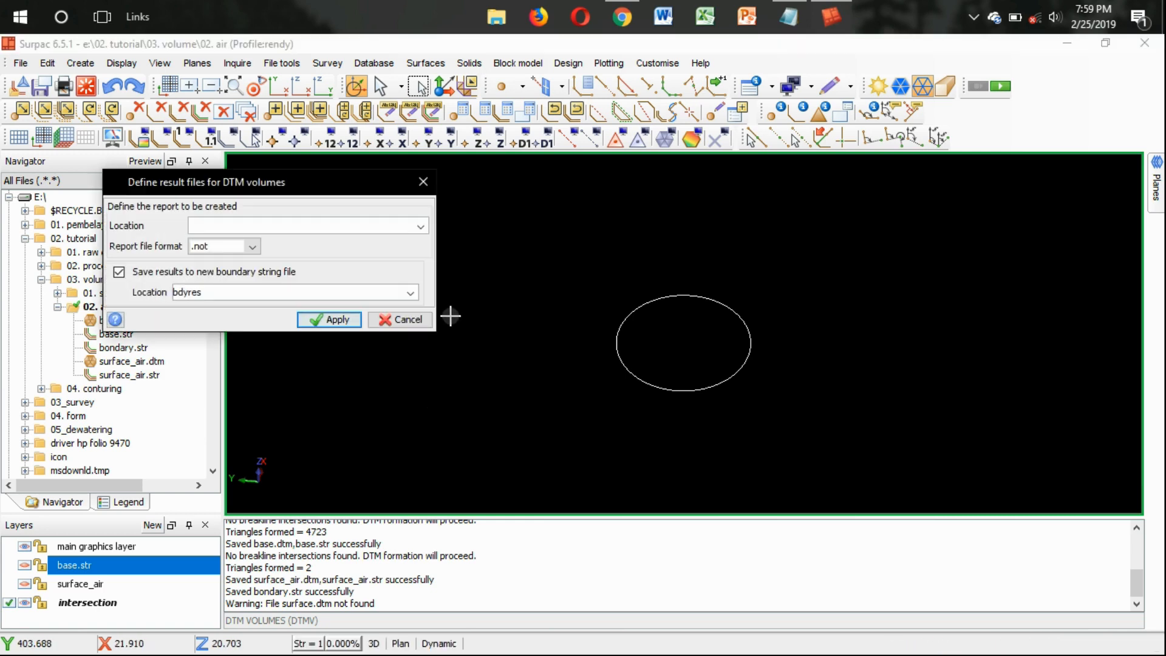
left_click(419, 228)
left_click(484, 138)
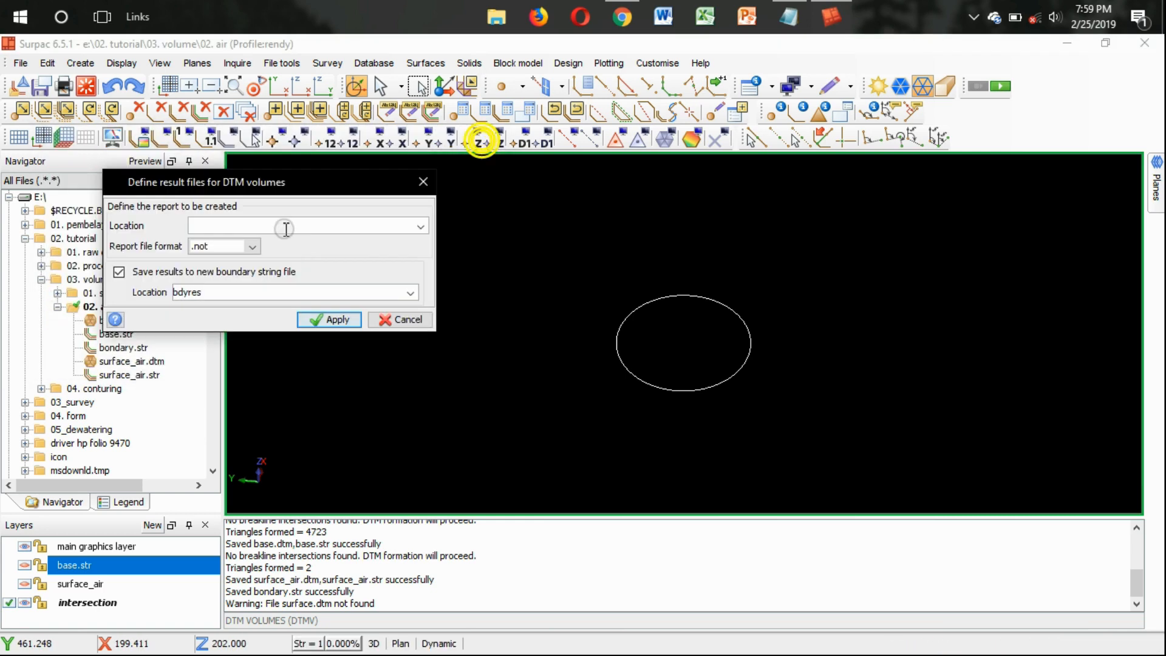
left_click(290, 223)
type("report")
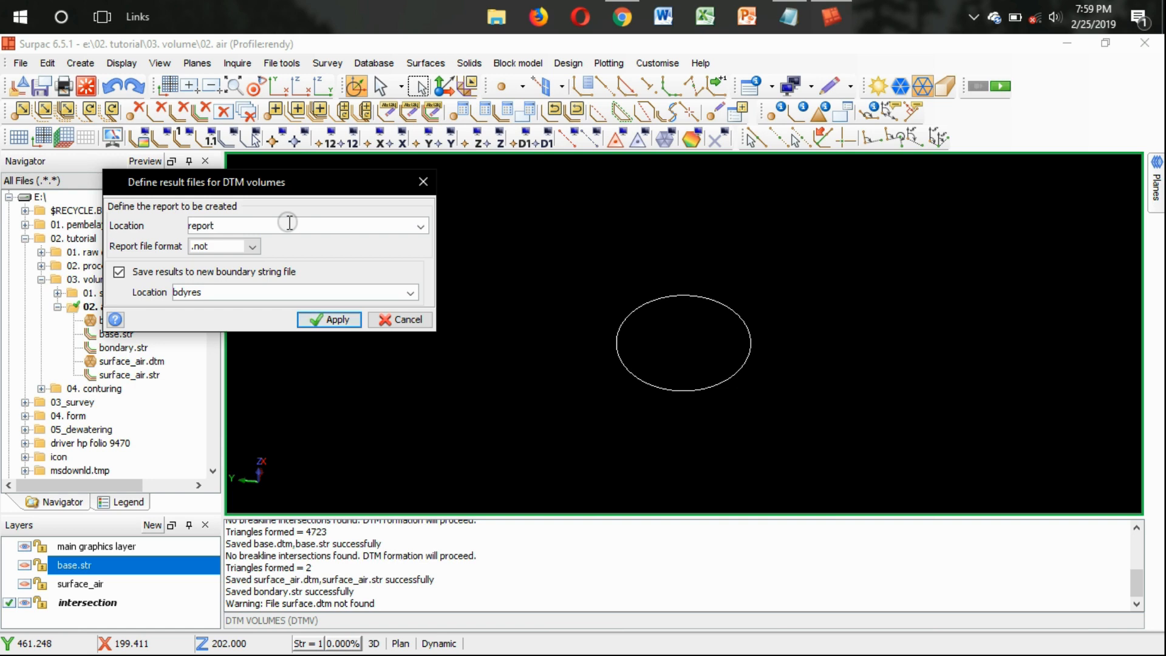
type("_volume_air")
left_click(250, 246)
left_click(222, 269)
left_click(119, 272)
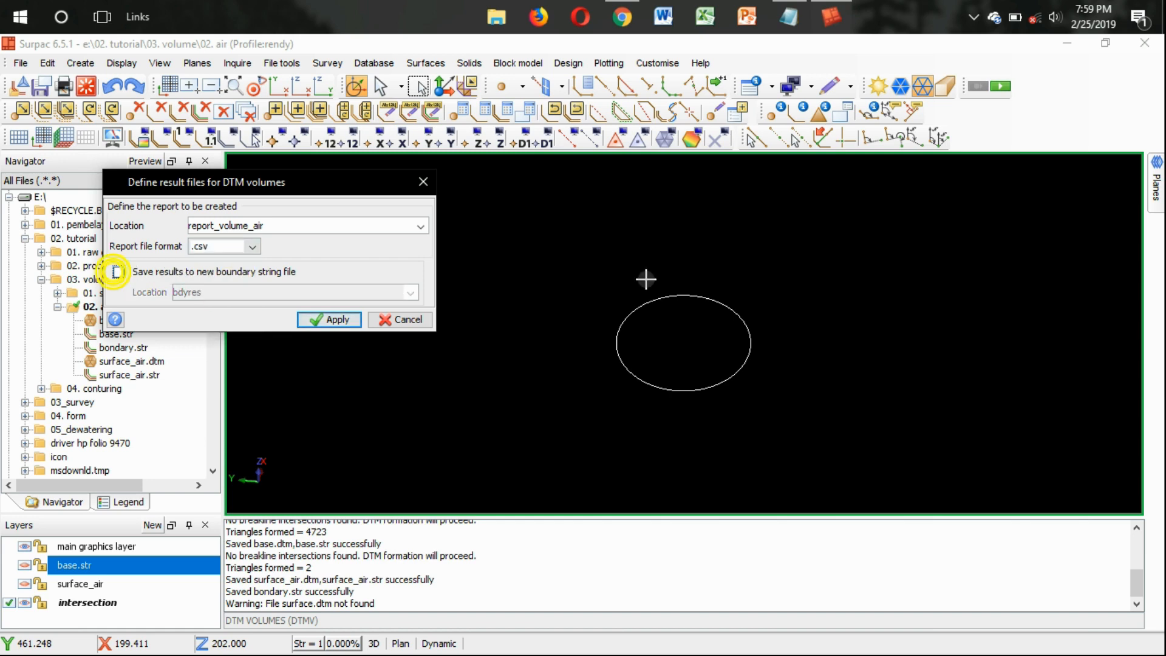
Switch to Notepad and add the line "10. isi nama sesuai kebutuhan lalu apply"
left_click(789, 17)
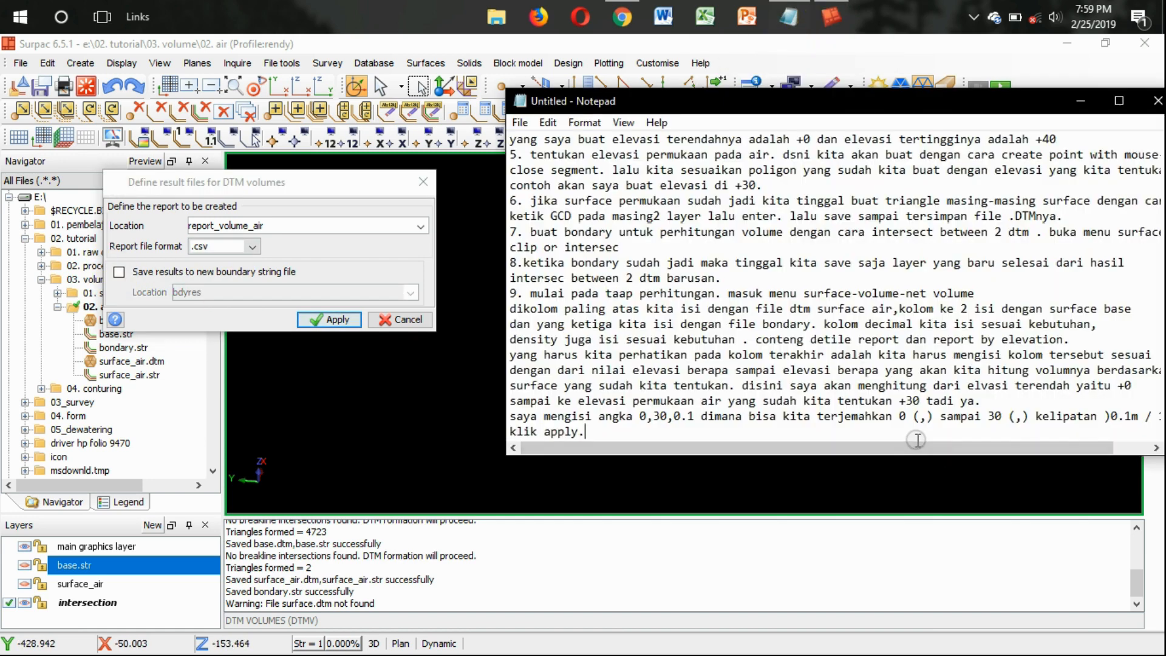
key("Return")
type("10. s")
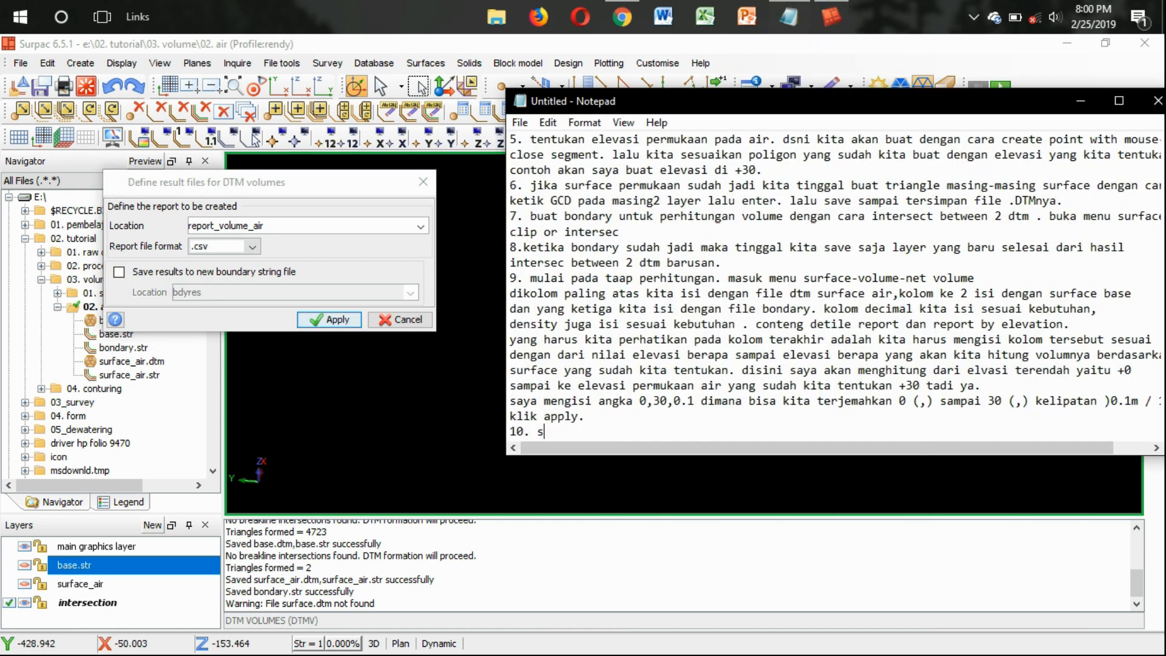
key("BackSpace")
type("isi nama se")
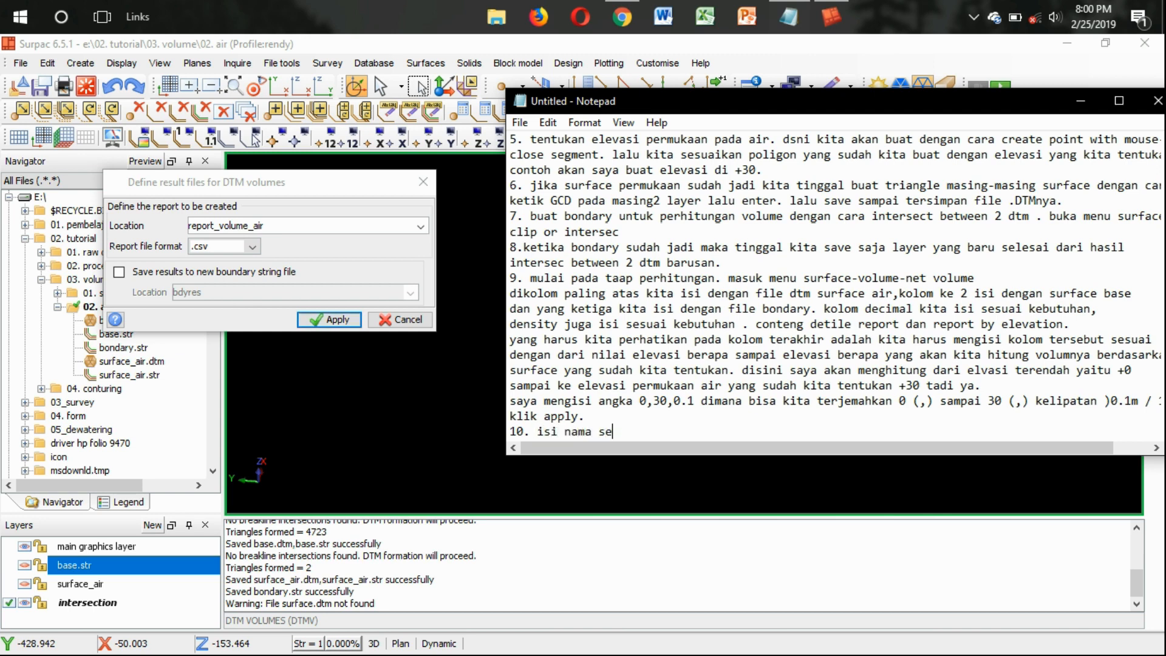
type("suai kebutuhan ")
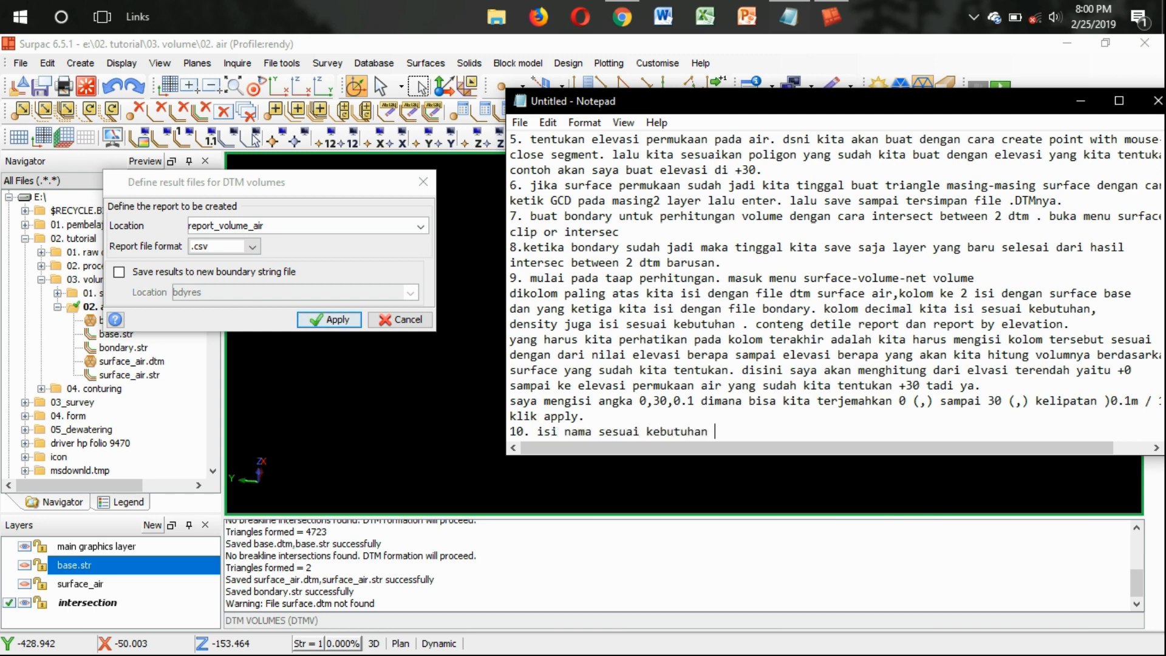
type("lalu apply")
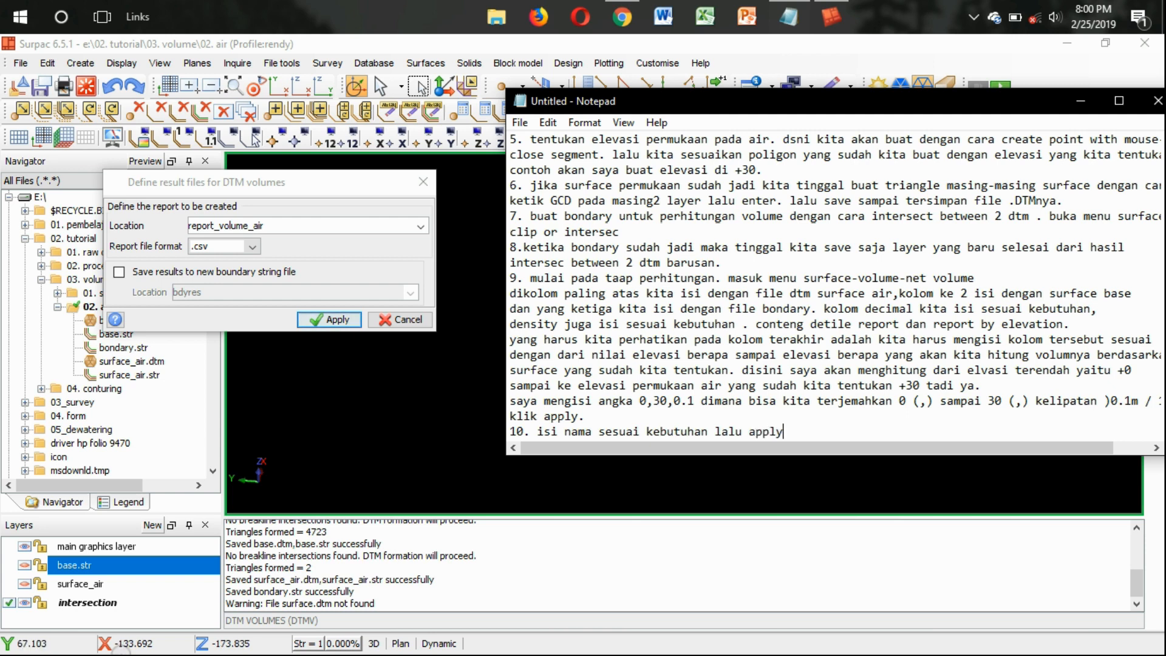
Run the DTM volume calculation in Surpac without saving the modified DTM
left_click(329, 320)
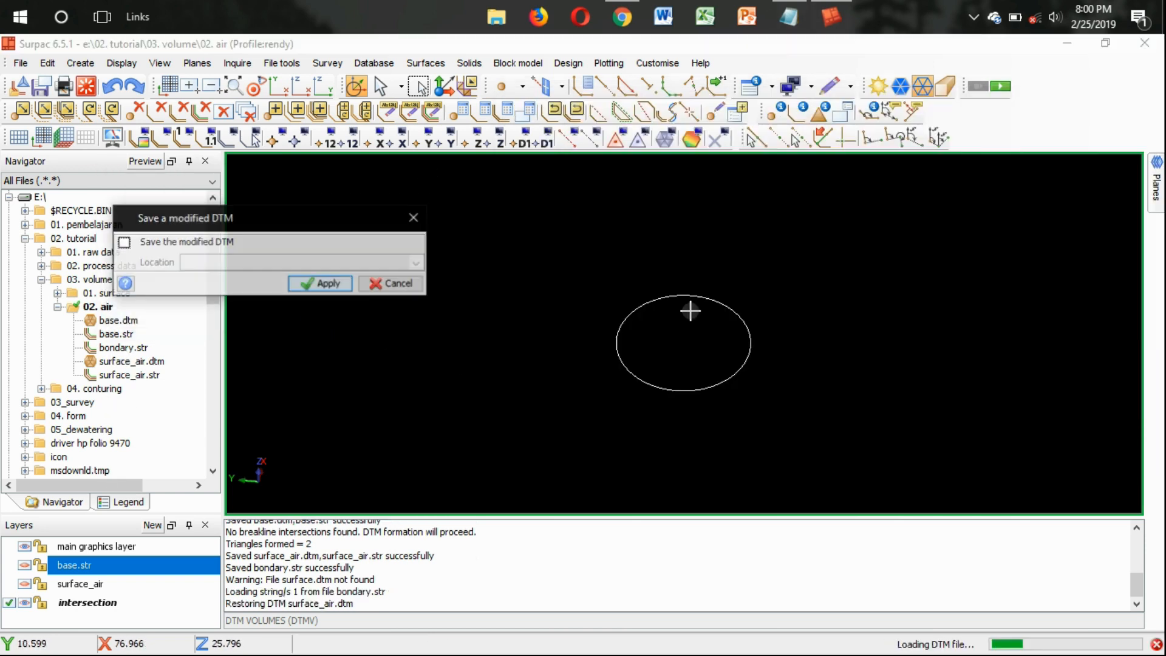
left_click(330, 284)
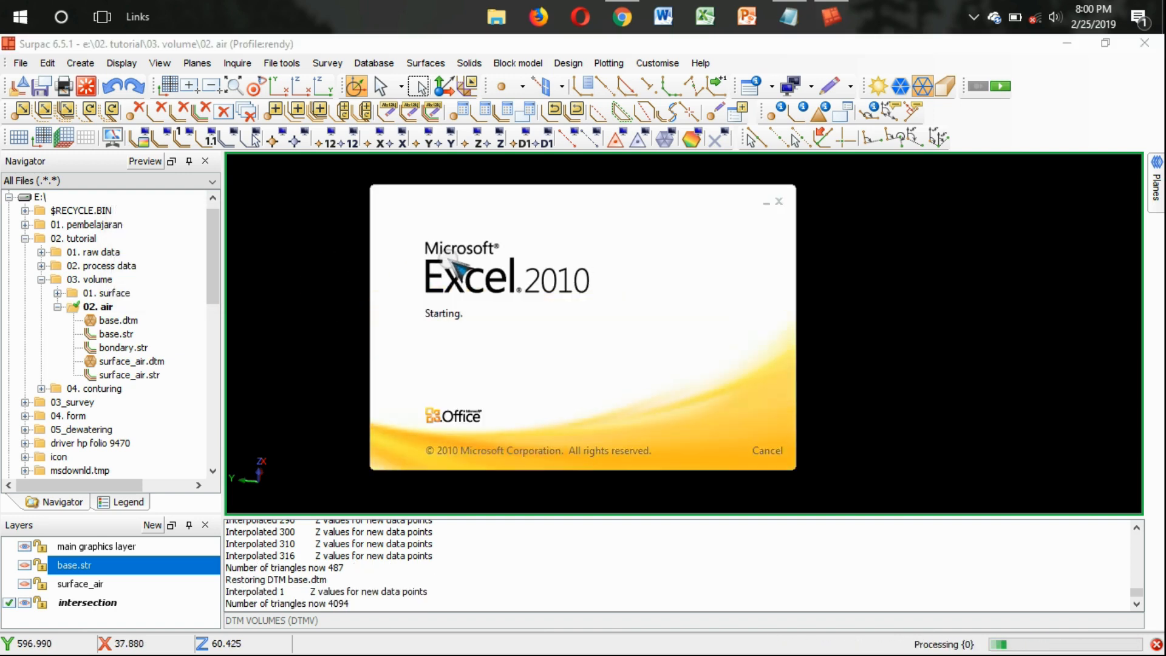
In the Excel report, autofit columns D to F of the Total Volumes By Elevation table and select A44:F60
scroll(395, 355, "down", 12)
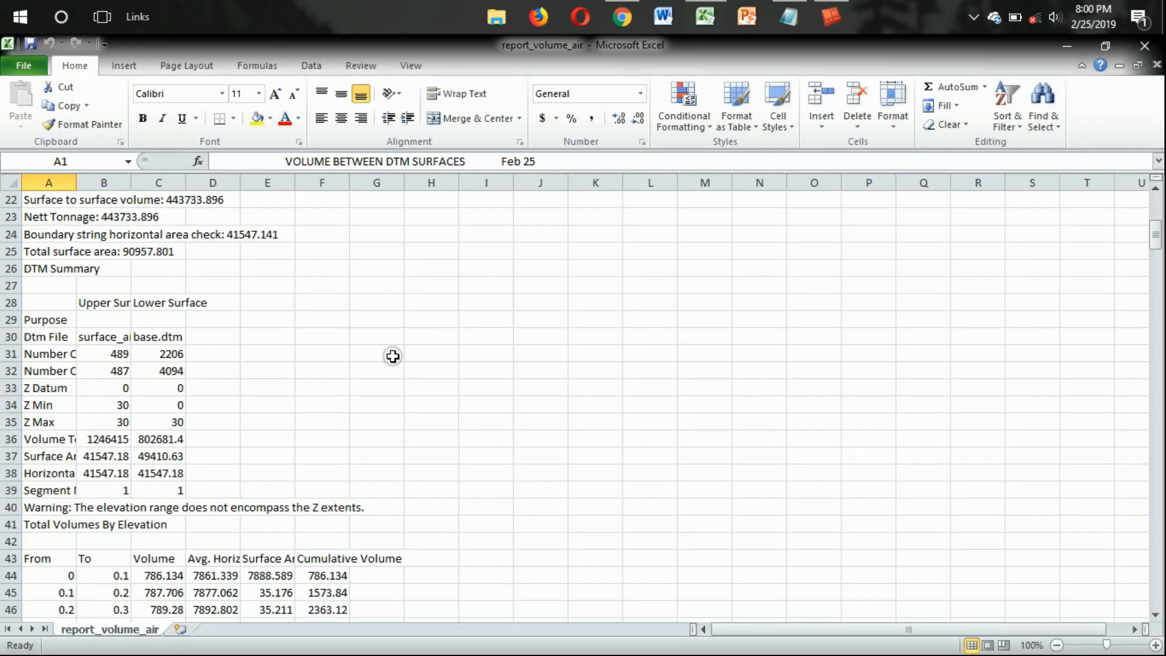
double_click(295, 182)
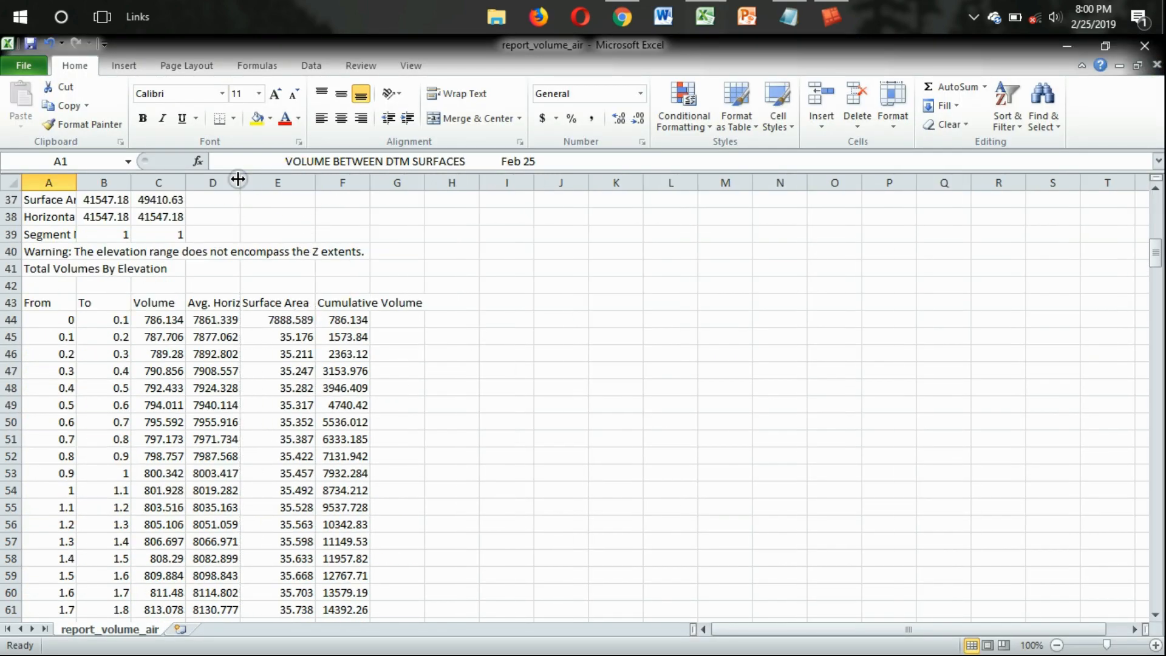
double_click(240, 182)
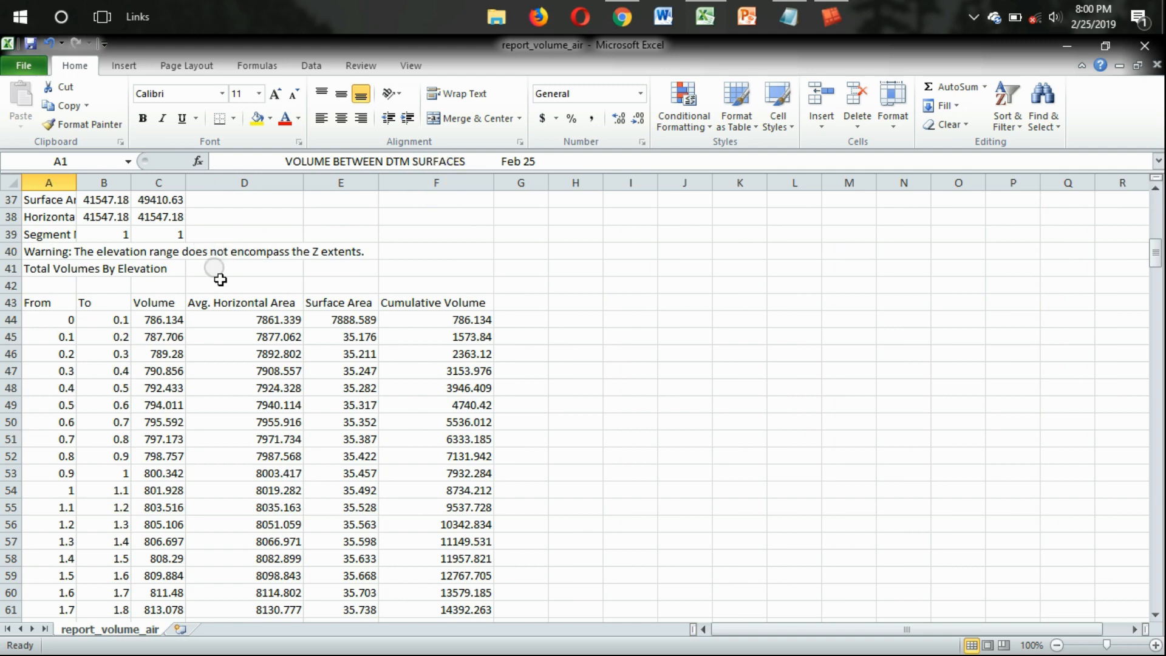
scroll(219, 278, "down", 1)
left_click_drag(61, 268, 471, 550)
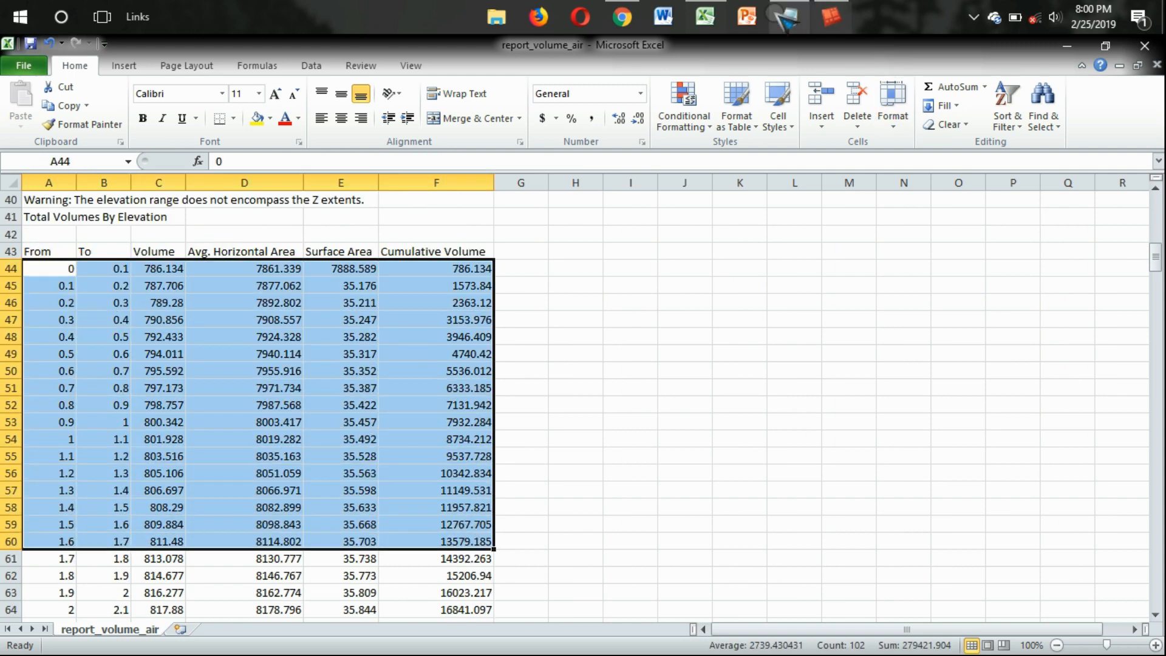
In Notepad, add "11. report volume sudah selesai... disini kita bisa menghitung volume 1 prosess untuk beberapa waktu" and widen the window
left_click(788, 16)
key("Return")
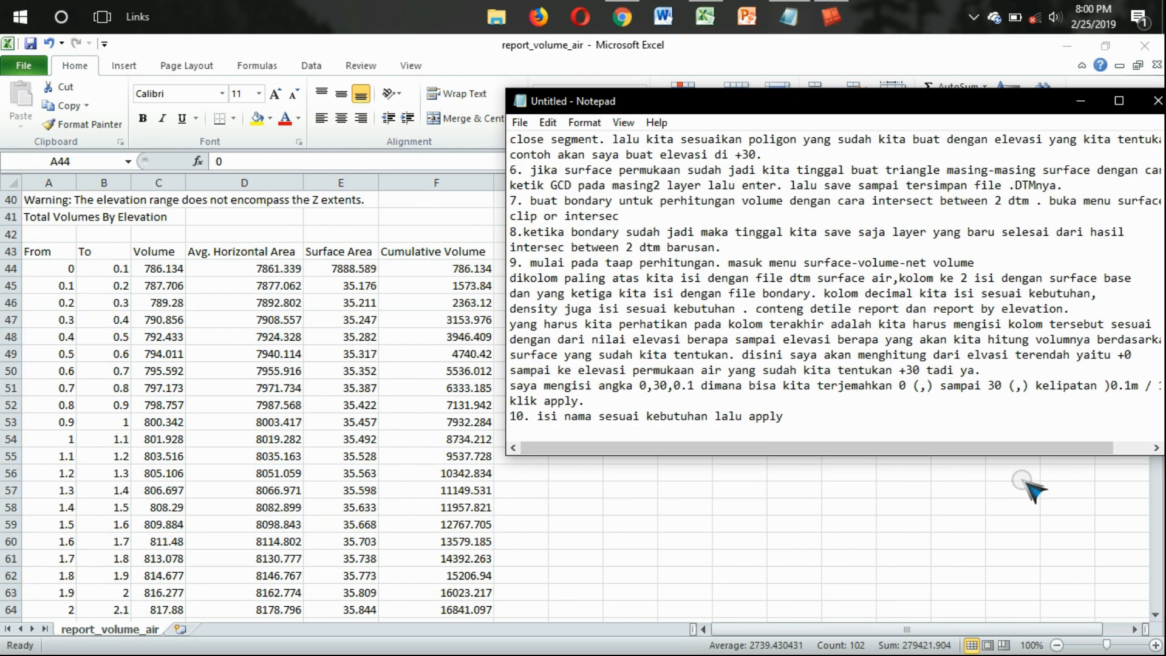
type("11. report volume sudah selesai")
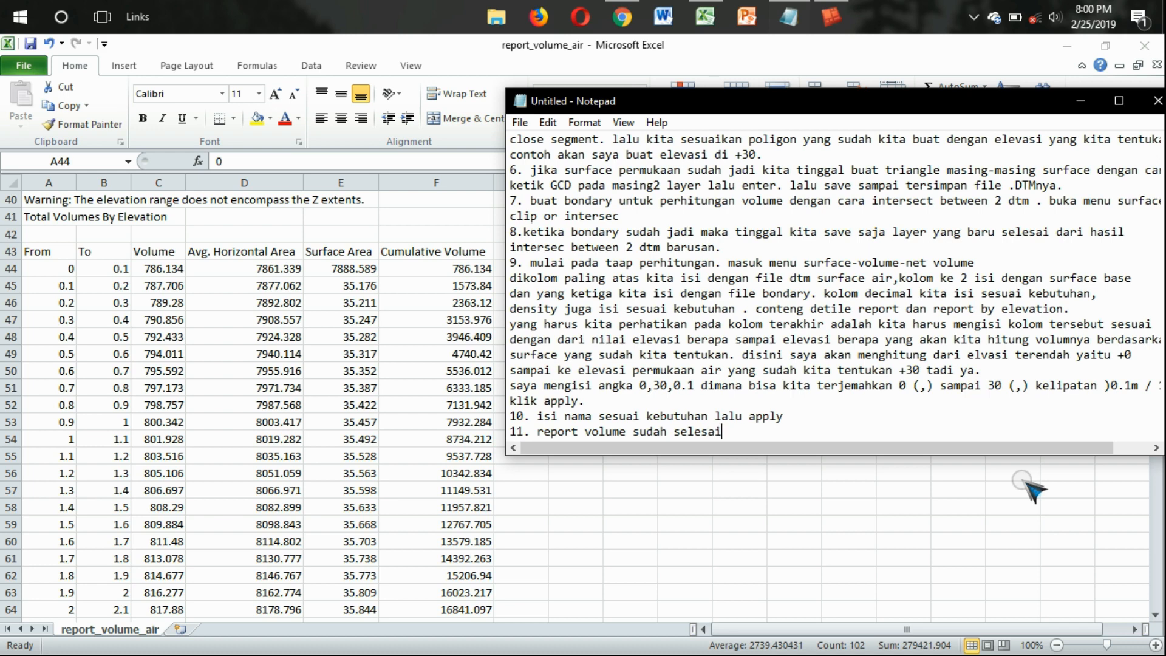
type("... disini kita bisa")
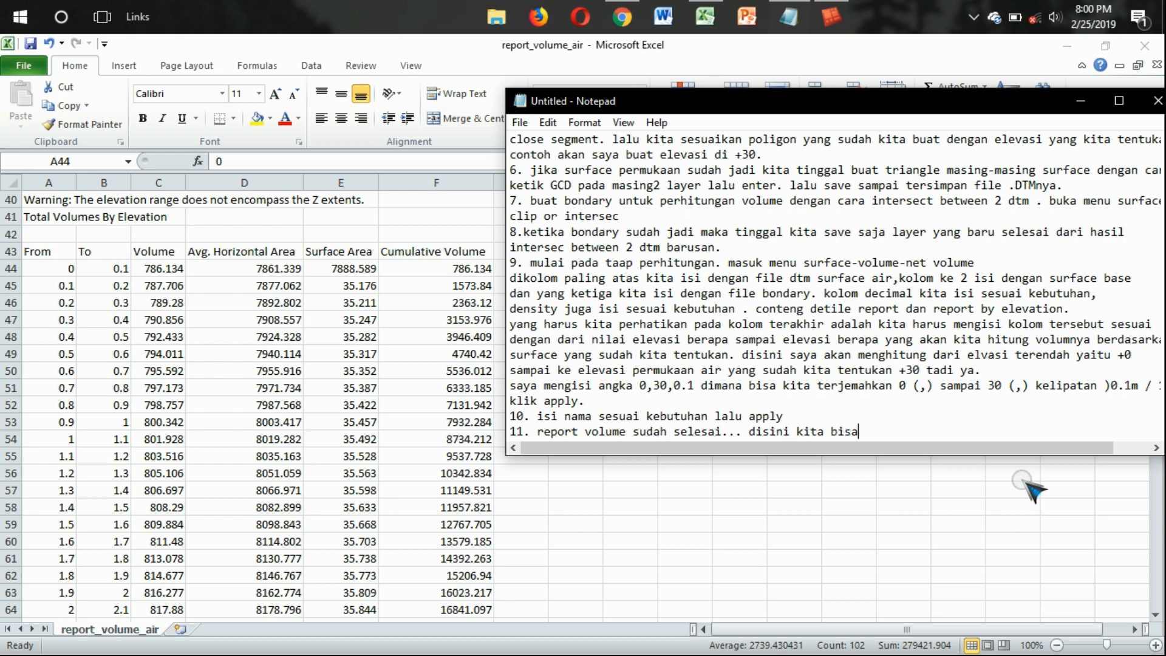
type(" menghitung volume 1 p")
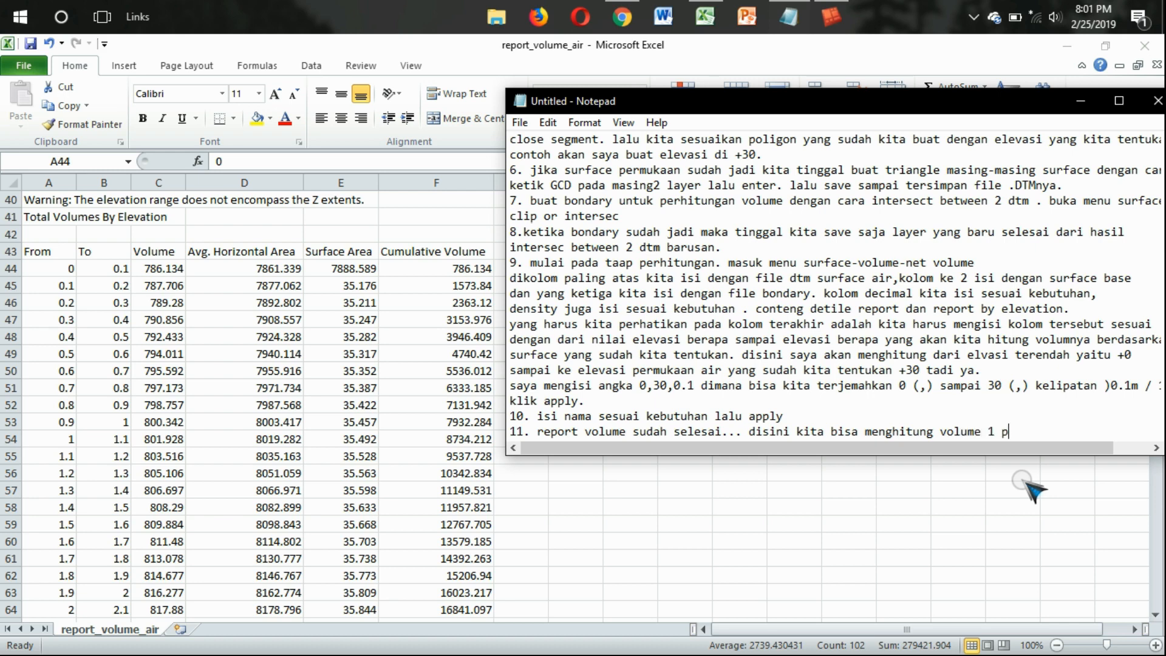
type("rosess untuk beberap")
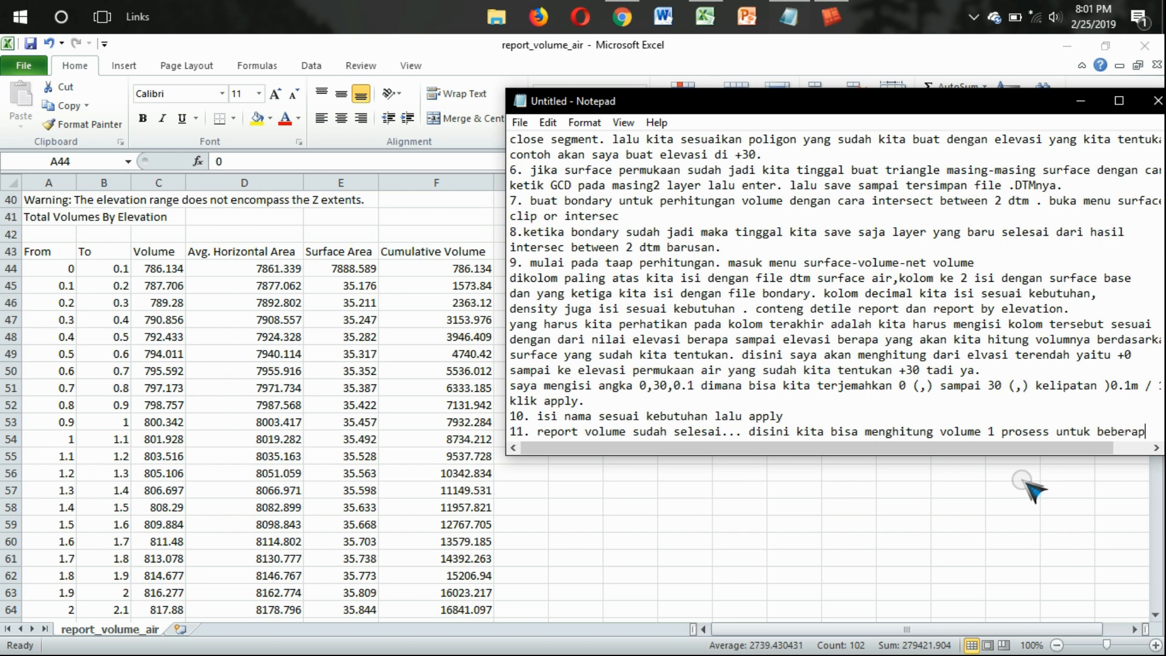
type("a waktu")
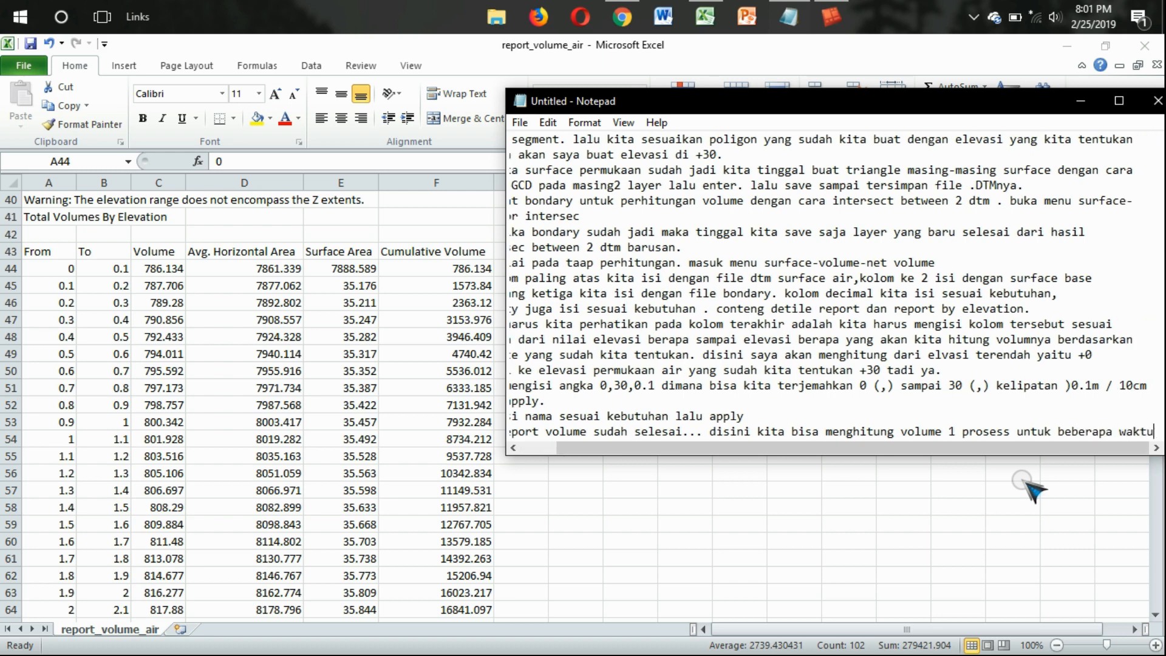
left_click_drag(506, 376, 431, 376)
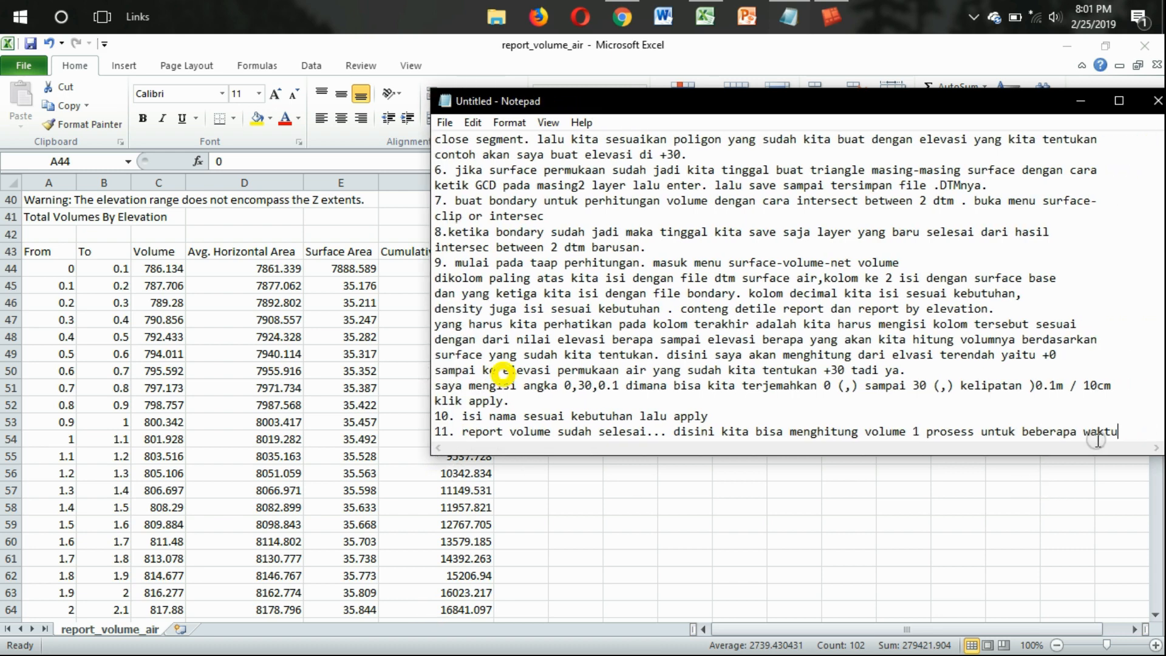
Start a new line in Notepad, and in Excel examine the elevation ranges and cumulative volumes down to the table's Total row
key("Return")
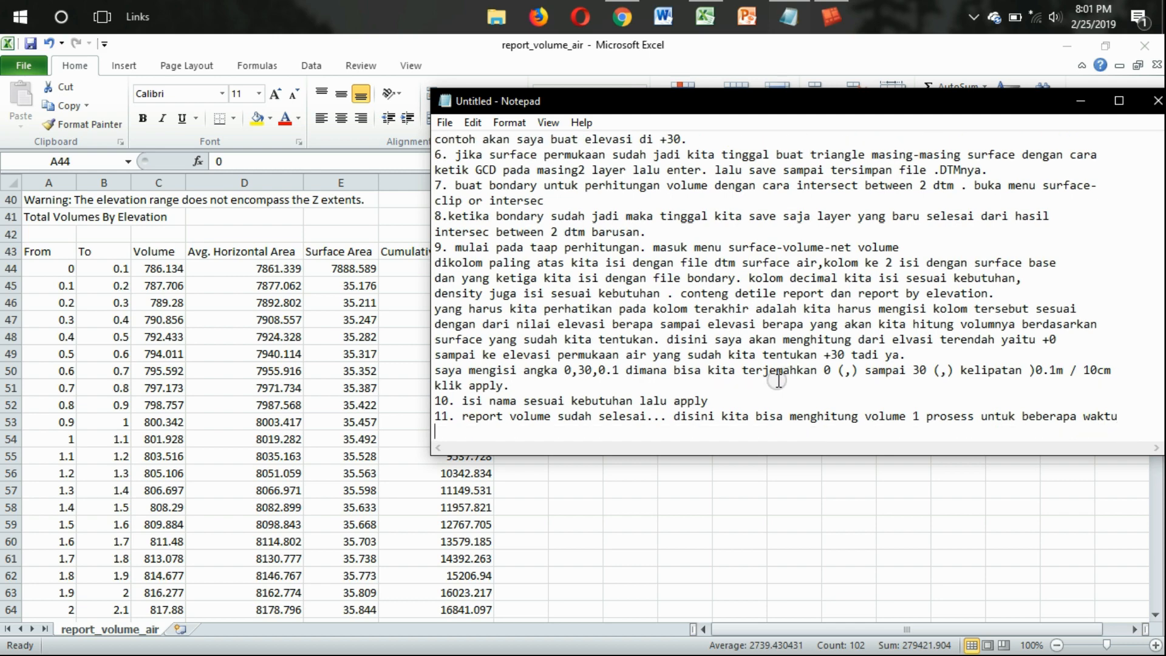
left_click(424, 484)
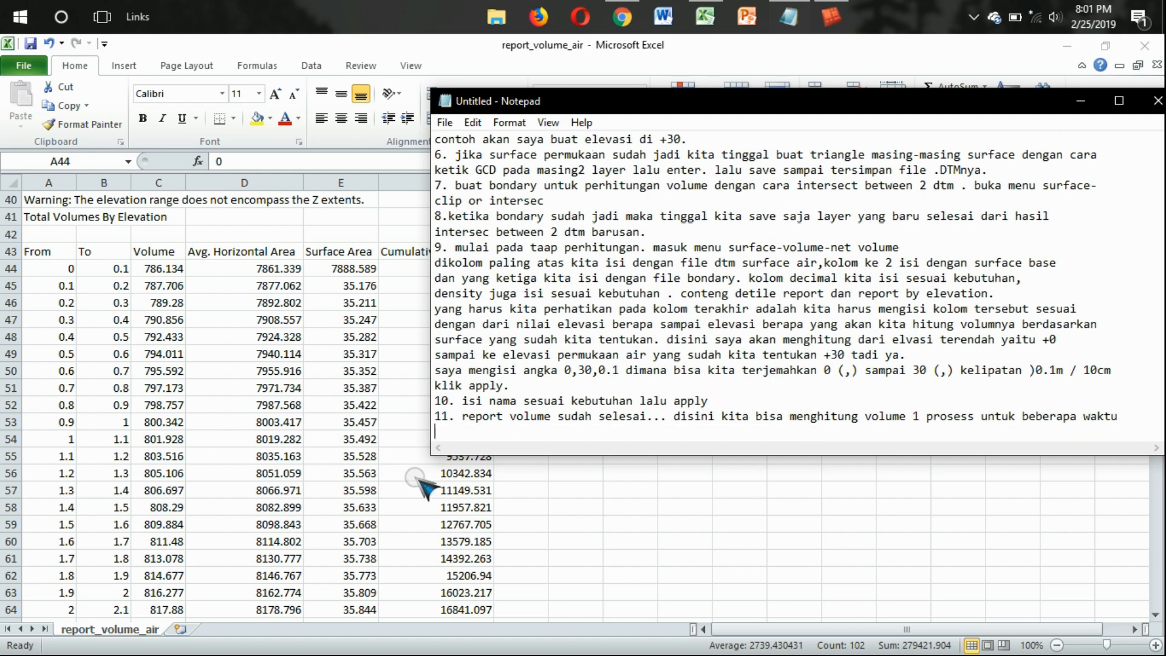
left_click(471, 332)
left_click(57, 283)
left_click(117, 285)
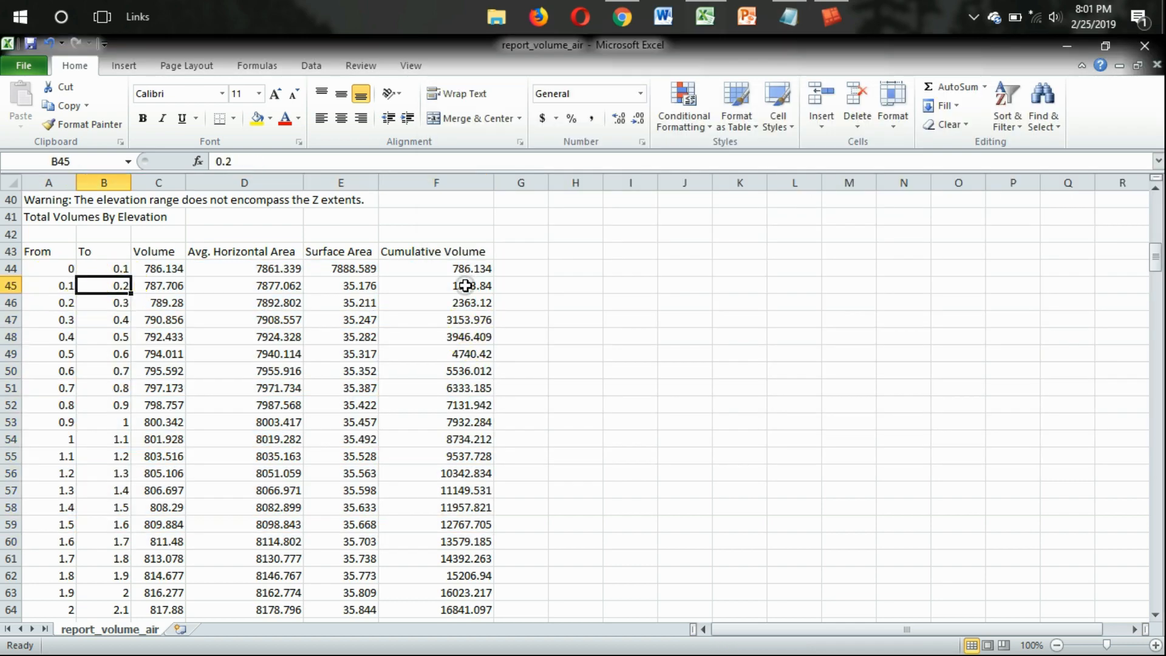
left_click(463, 286)
left_click_drag(61, 268, 113, 547)
left_click(103, 456)
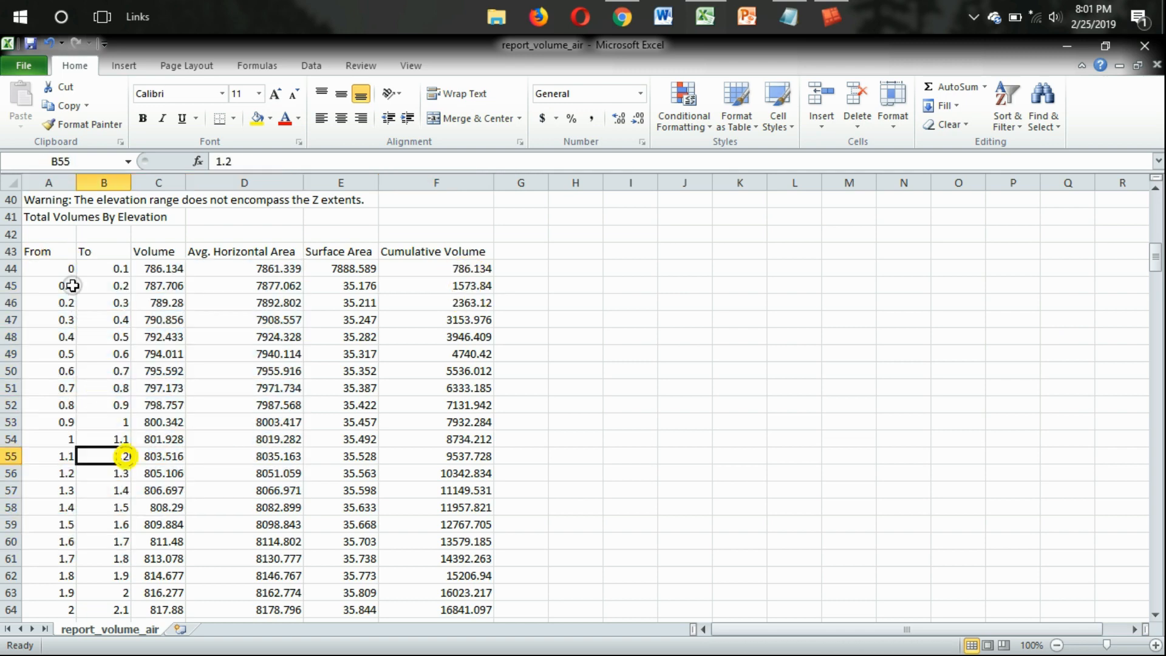
left_click(70, 270)
left_click(110, 271)
left_click_drag(406, 270, 476, 312)
left_click(598, 316)
scroll(508, 407, "down", 3)
scroll(508, 407, "down", 20)
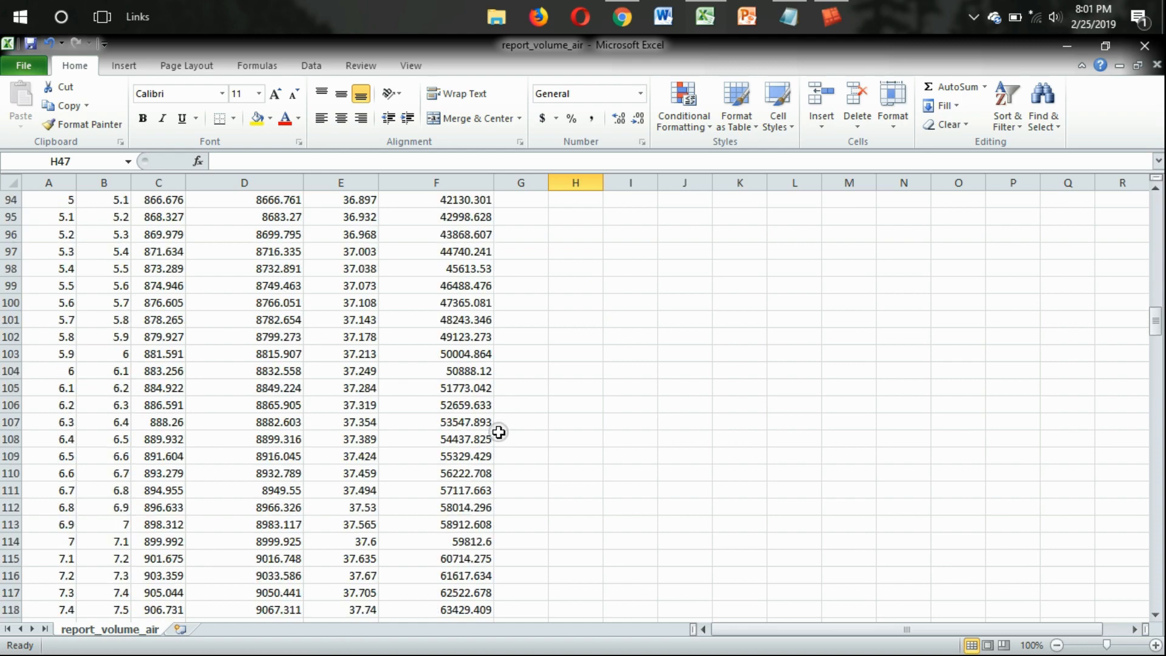
left_click_drag(1155, 496, 1142, 607)
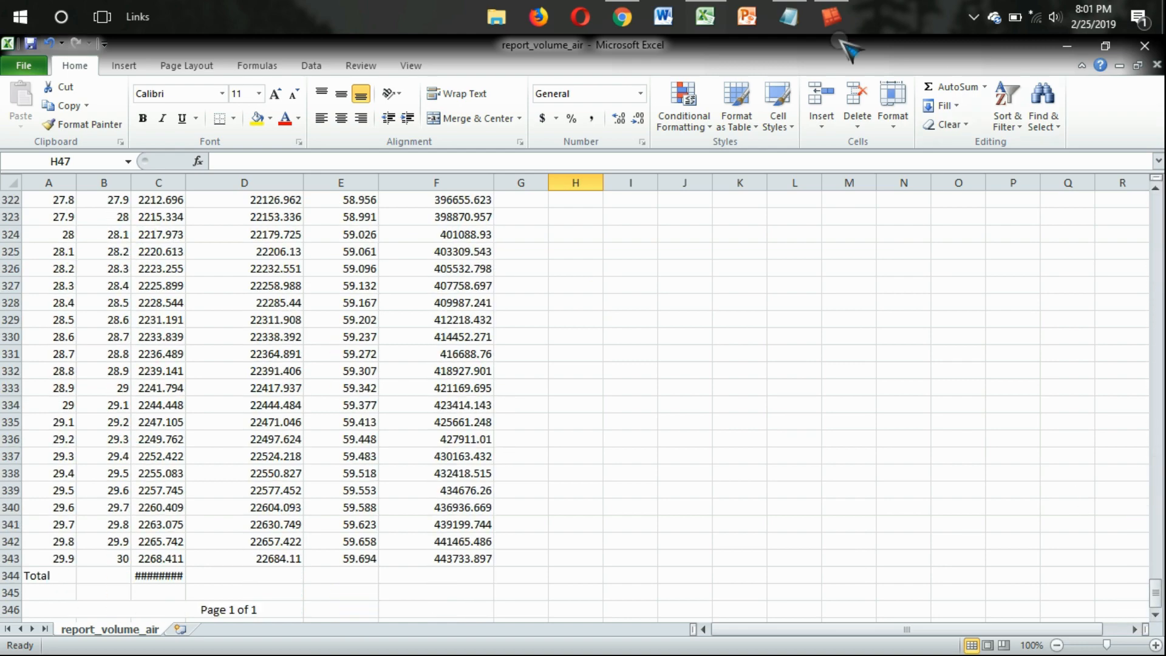
In Notepad, add "maksudnya kita bisa sambil memonitoring volume air dengan report yang sudah kita buat. disana tertera volume"
left_click(789, 17)
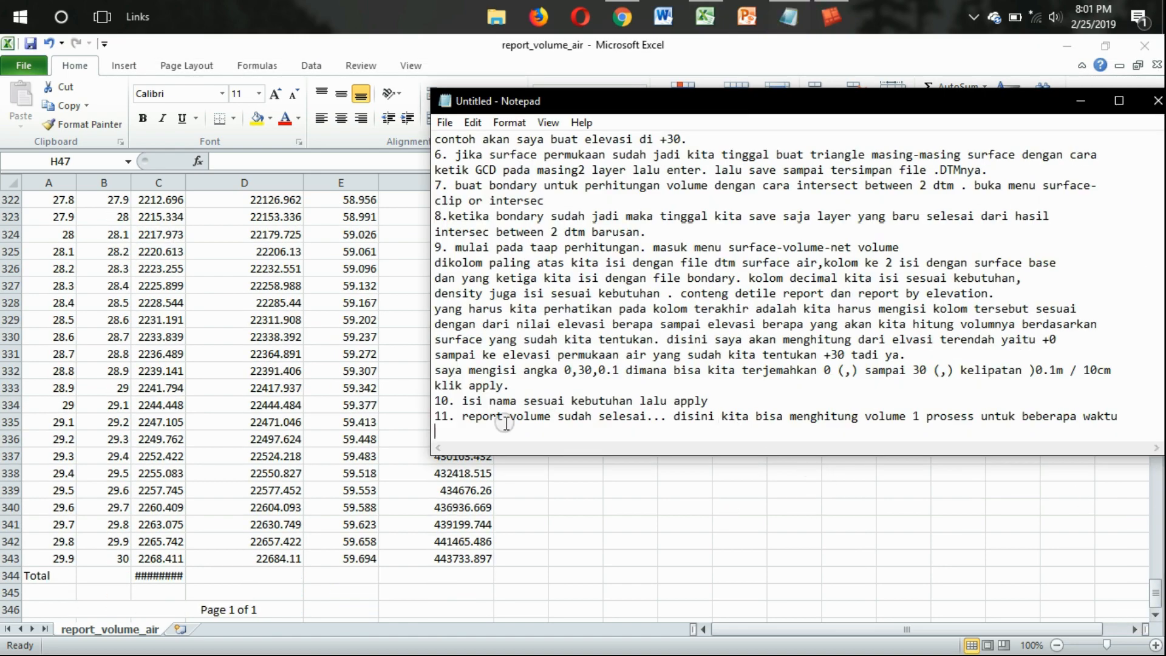
type("maksud")
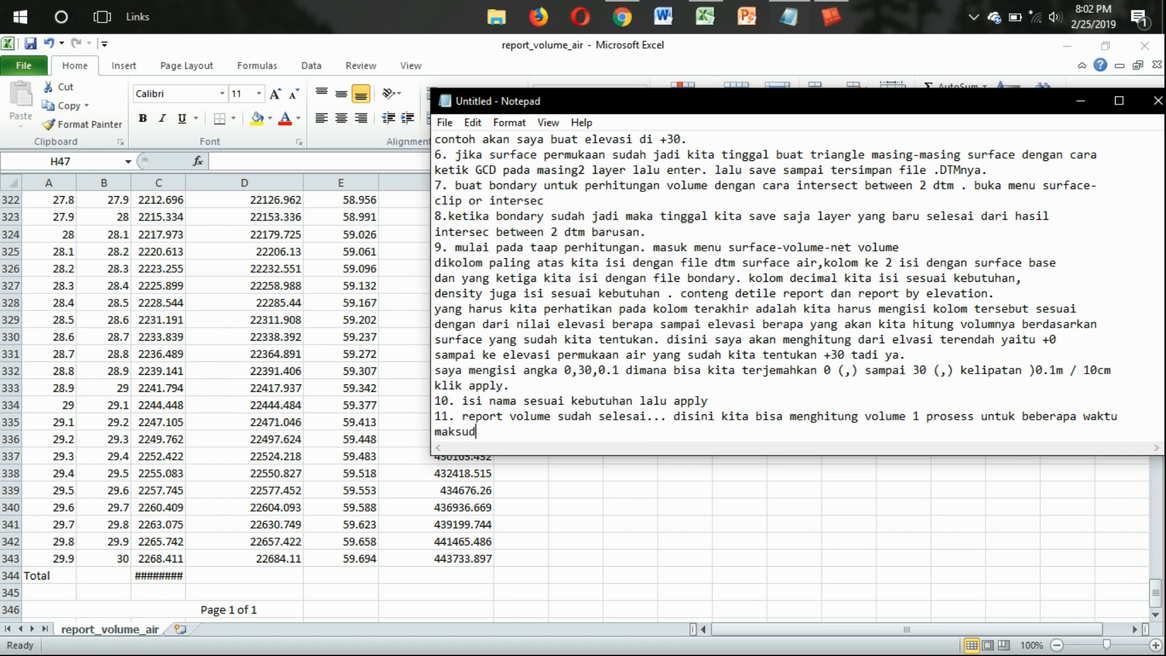
type("nya kita bisa sambi")
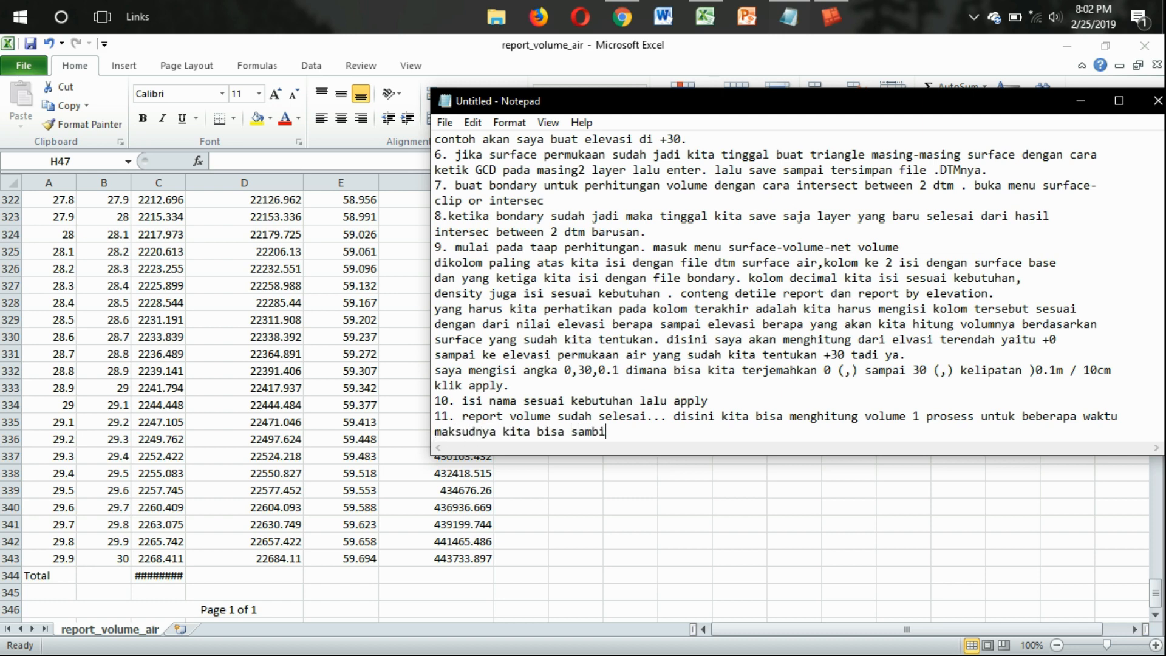
type("l memonitoring volume ai")
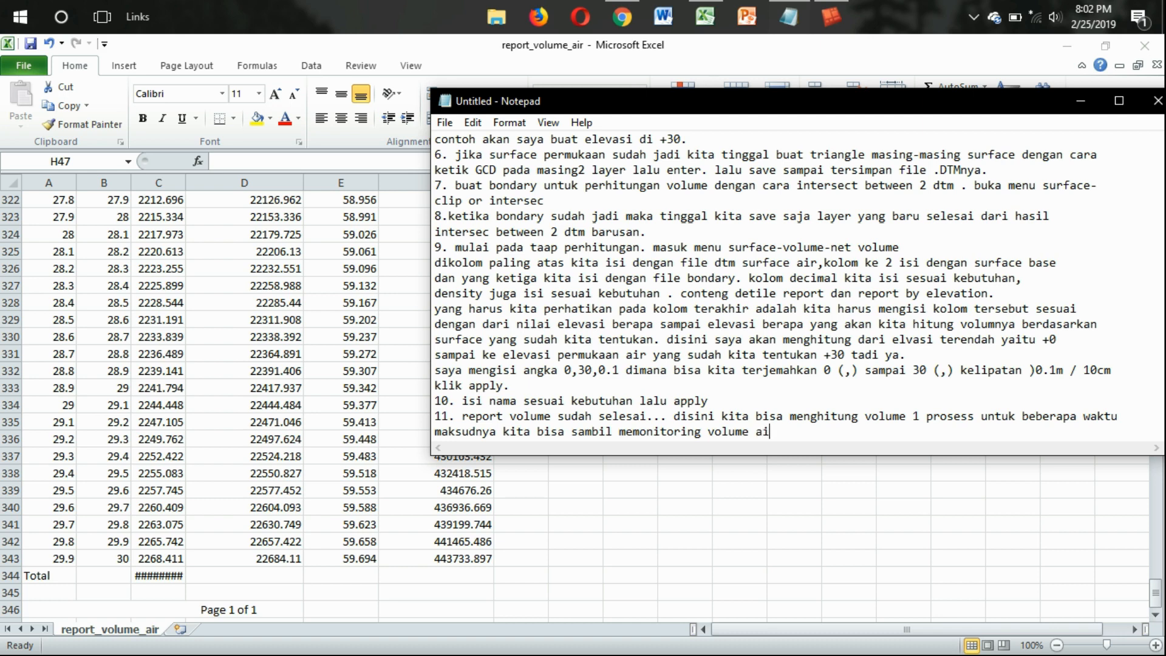
type("r dengan report yang sudah k")
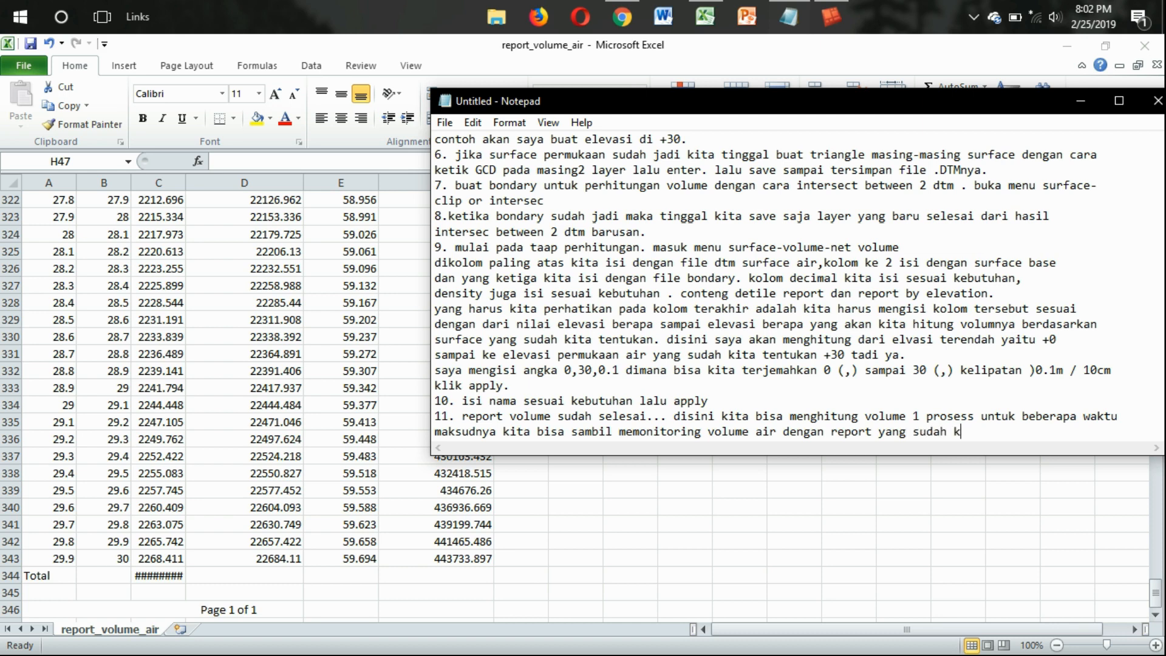
type("ita buat. disana tertera")
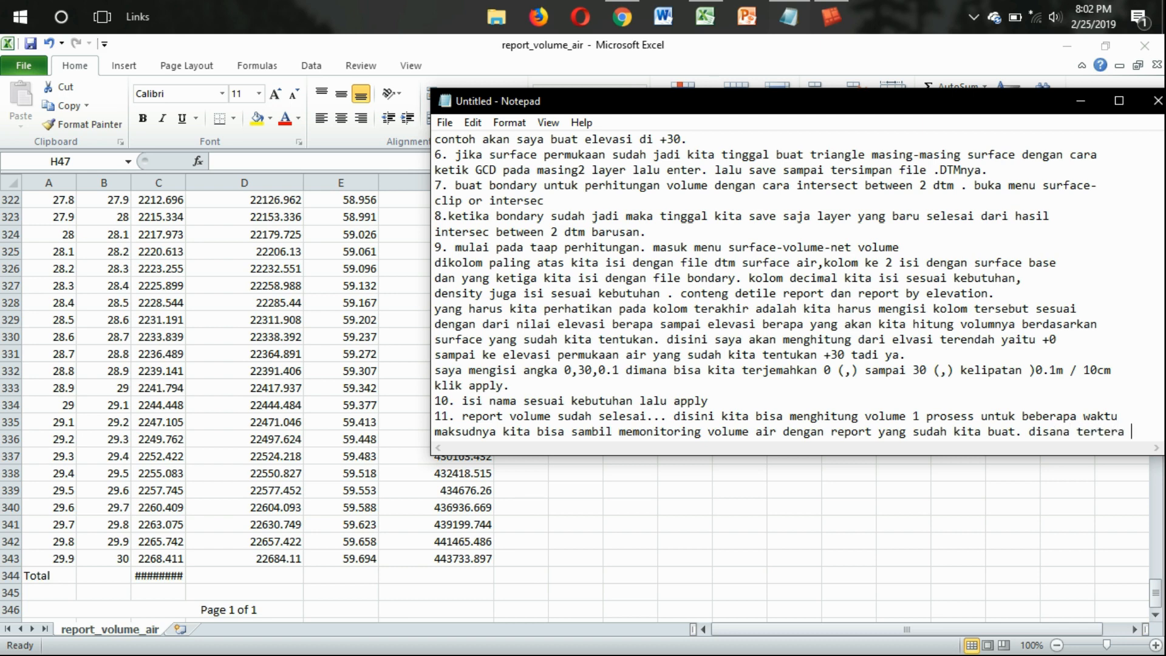
type(" volume")
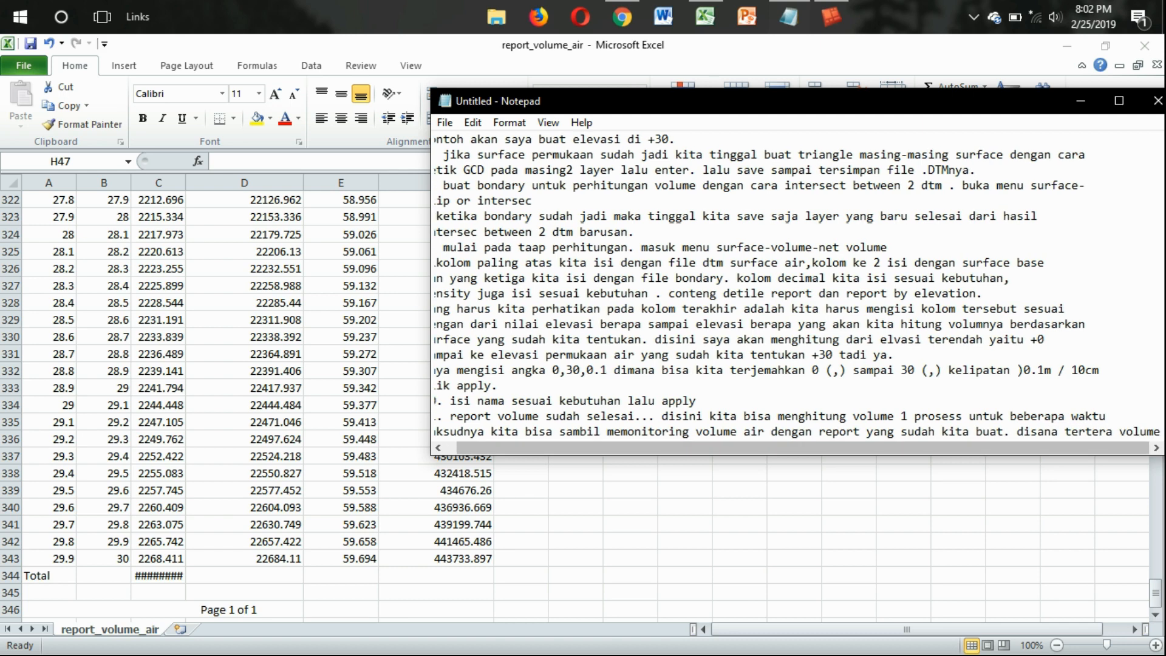
Add a new line reading "dari elevasi sekian sampai sekian contohnya seperti" to the Notepad notes
key("Return")
type("dari ")
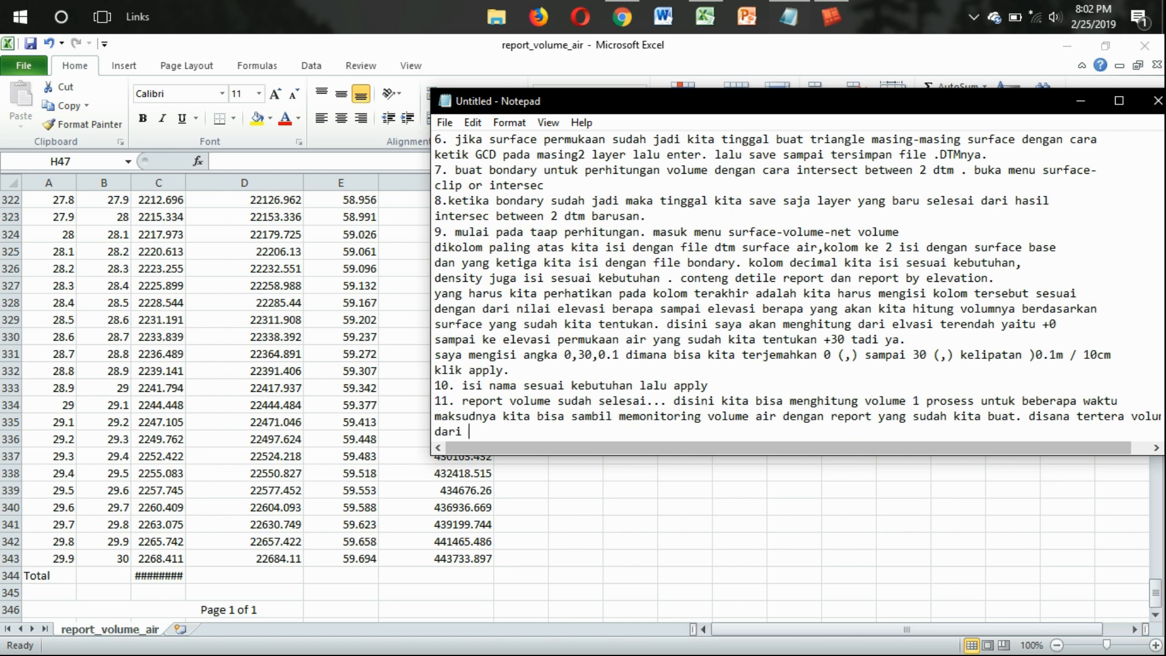
type("elevasui")
type("i sekian sampa")
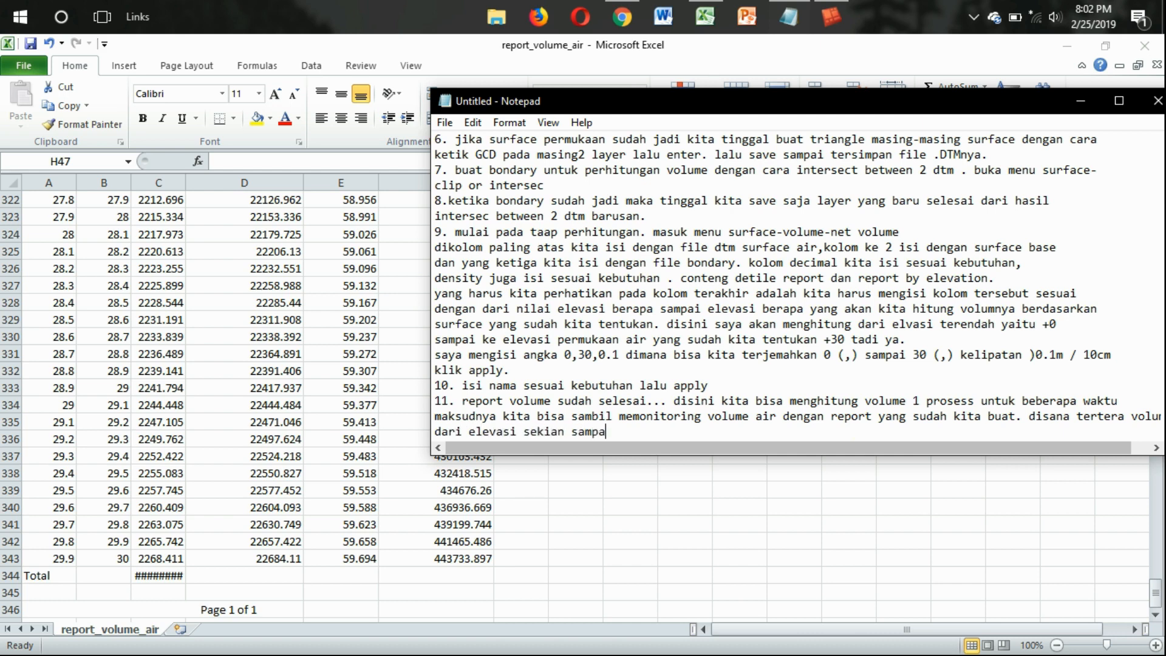
type("i sekian contohnya sepert")
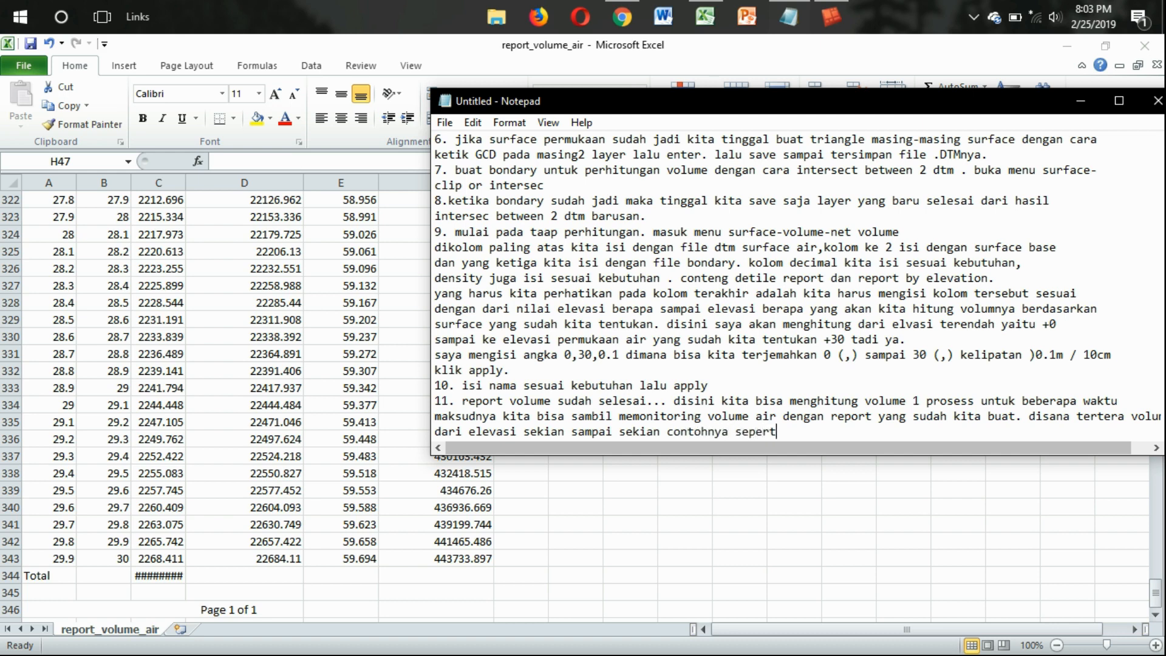
type("i")
Return to the start of the Excel elevation table and append "elevasi 0.1 sampai 0.2 terdapat volume sebesar" to the last Notepad line
left_click(602, 520)
scroll(594, 454, "up", 20)
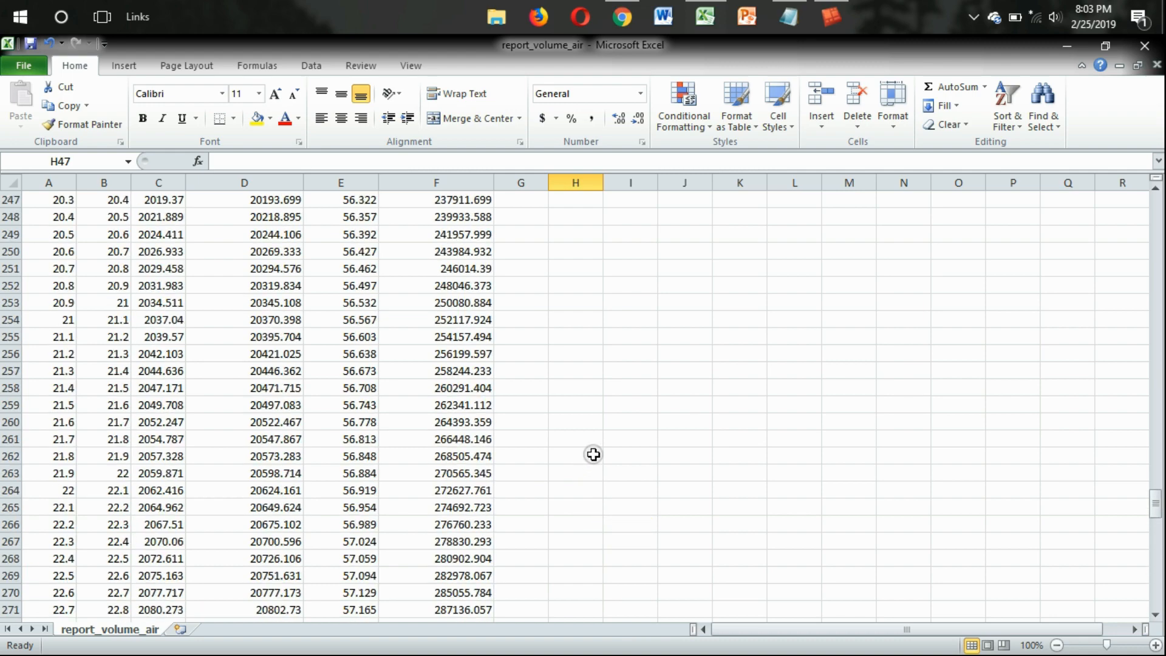
scroll(594, 454, "up", 20)
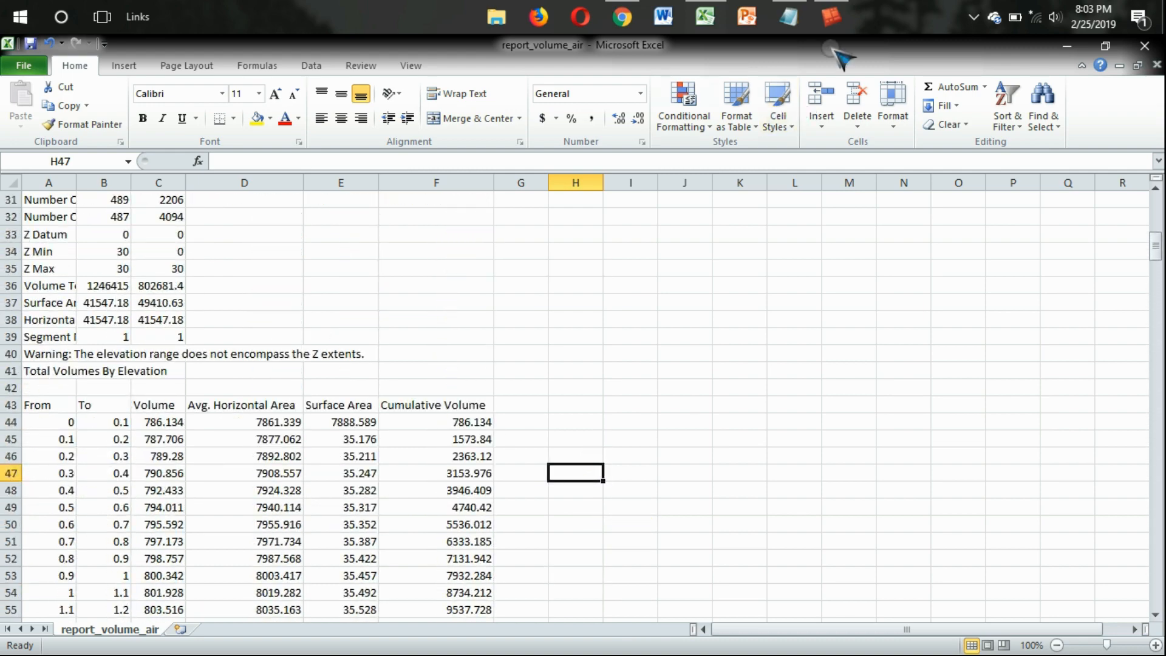
left_click(788, 17)
type("ele")
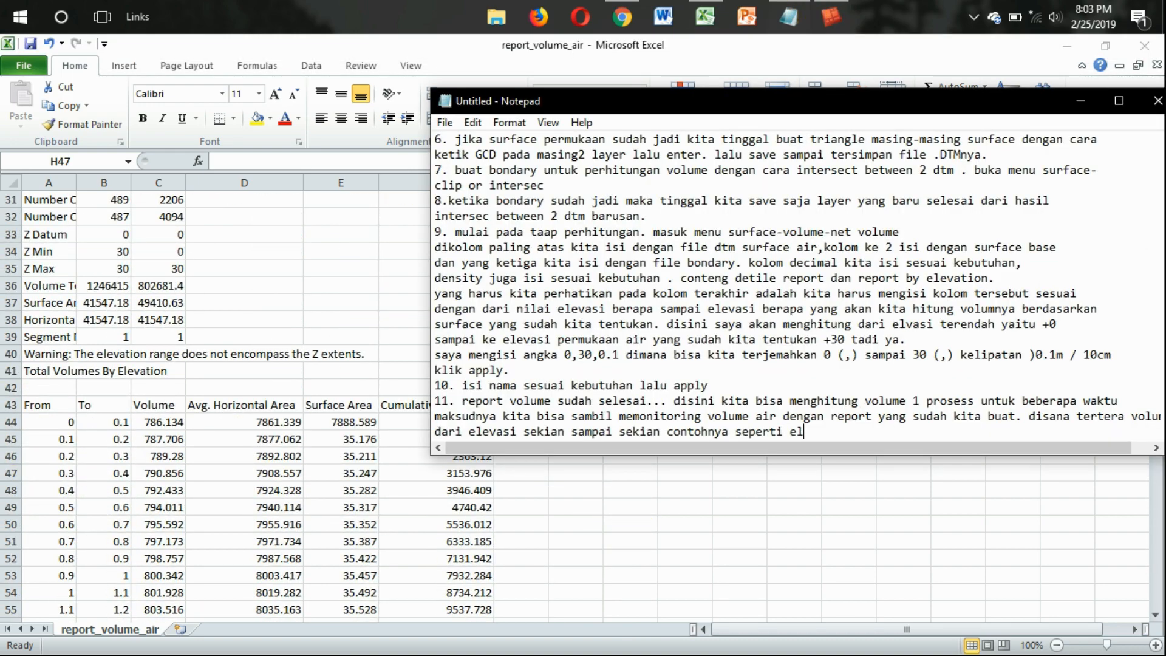
type("vasi 0.1 sampai 0.")
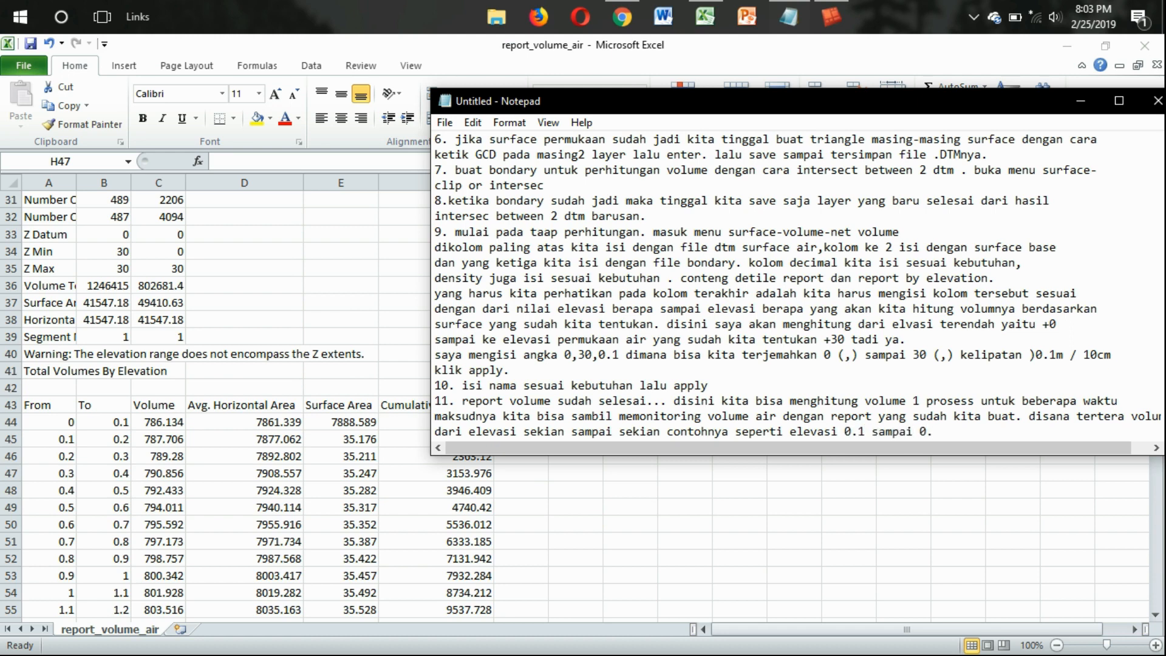
type("2 terdapat volume sebesar")
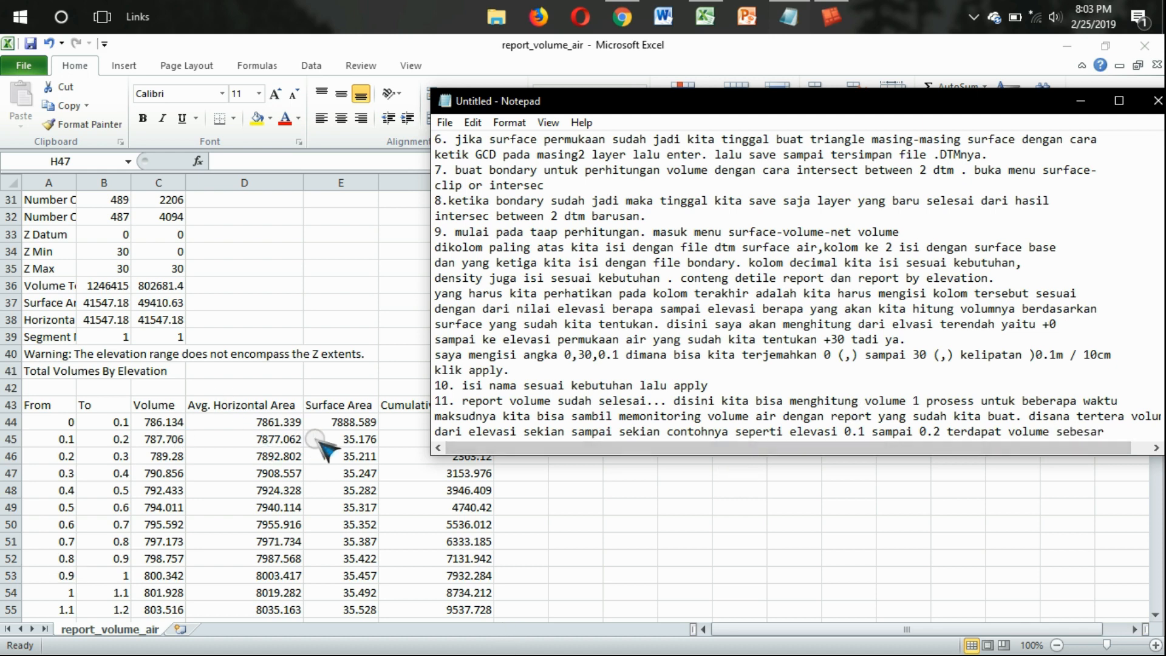
Copy the value 7877.062 from cell D45 in Excel to the end of the Notepad line and exit the cell's edit mode
left_click(287, 437)
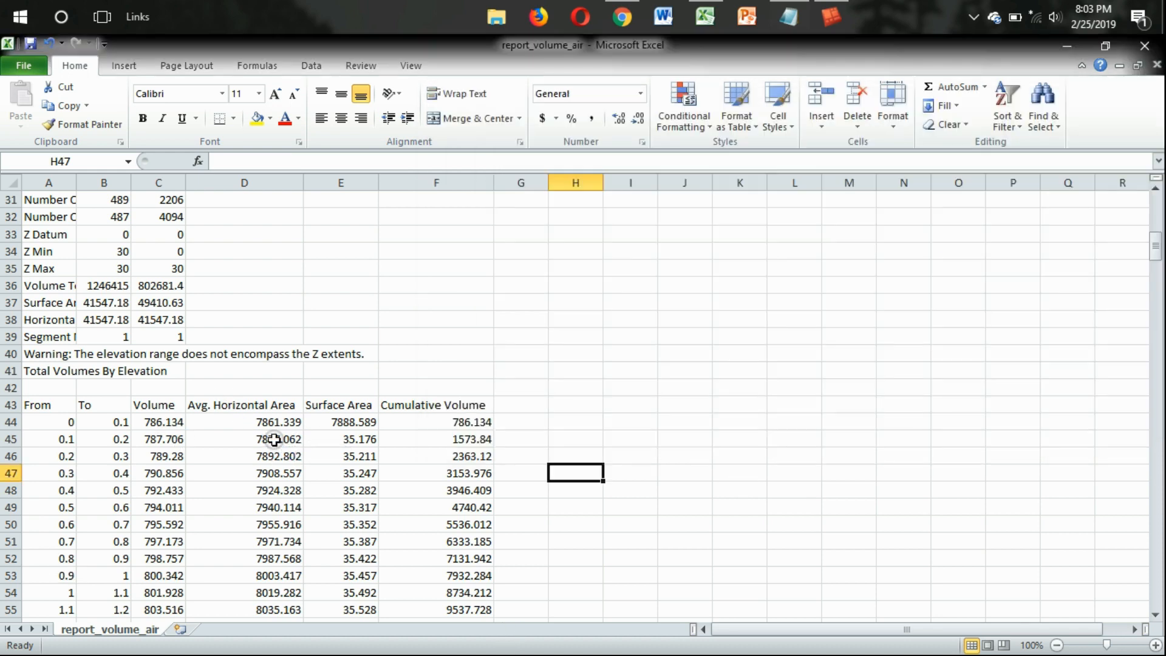
left_click_drag(286, 162, 210, 161)
key("ctrl+c")
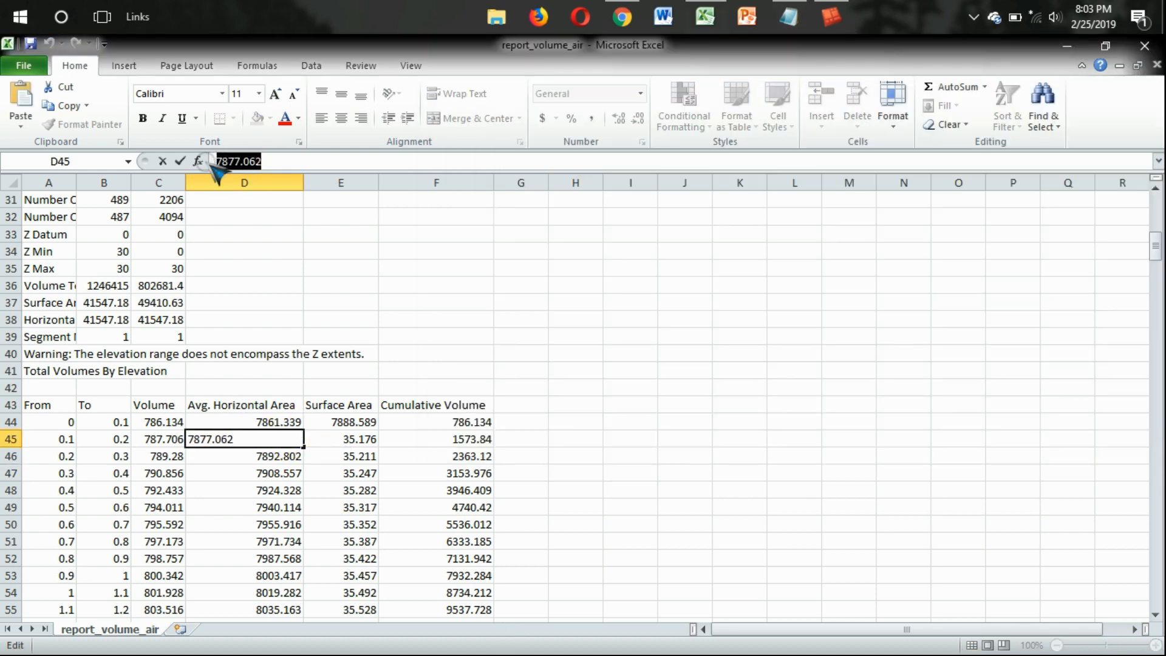
left_click(789, 18)
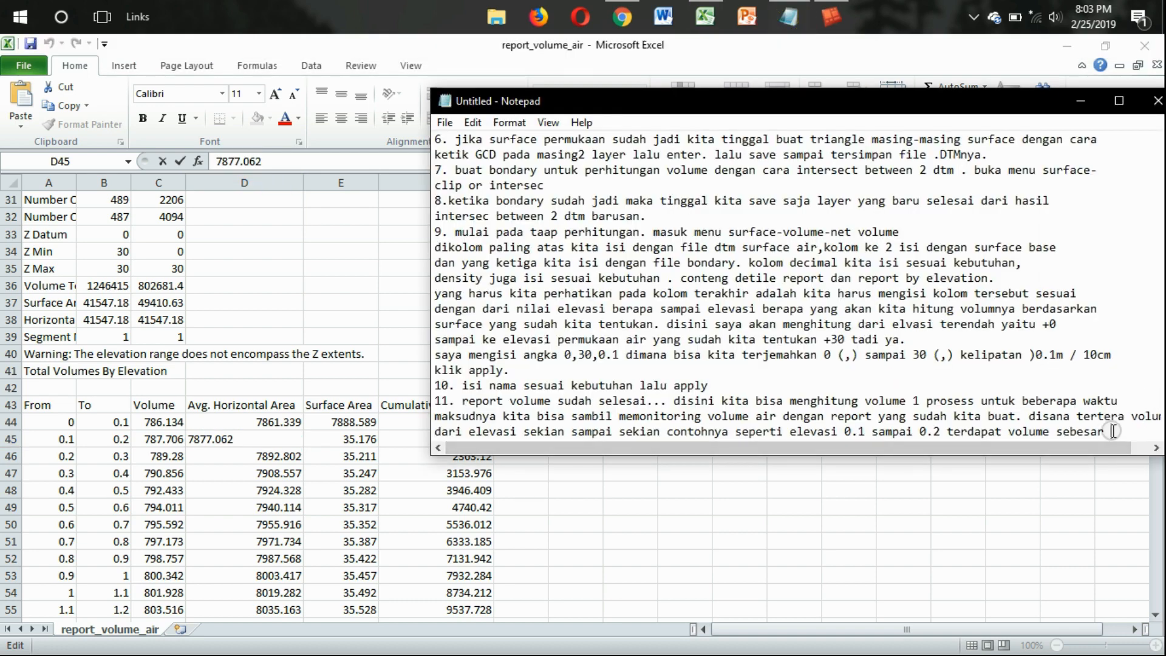
key("ctrl+v")
left_click_drag(1135, 432, 1092, 432)
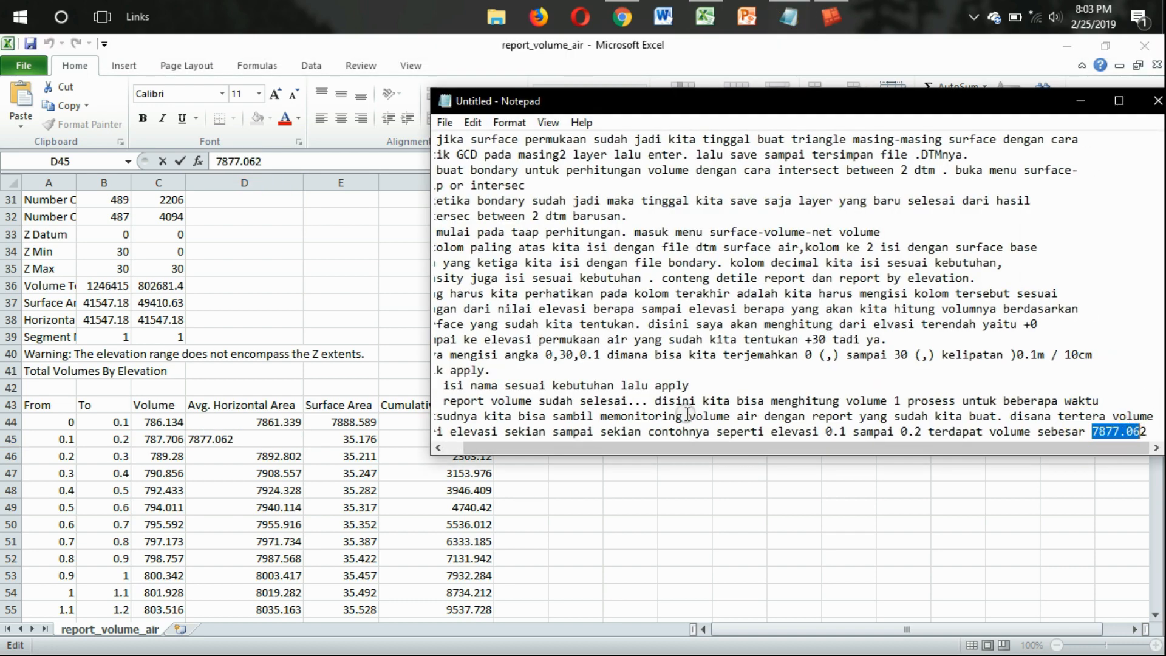
left_click(239, 439)
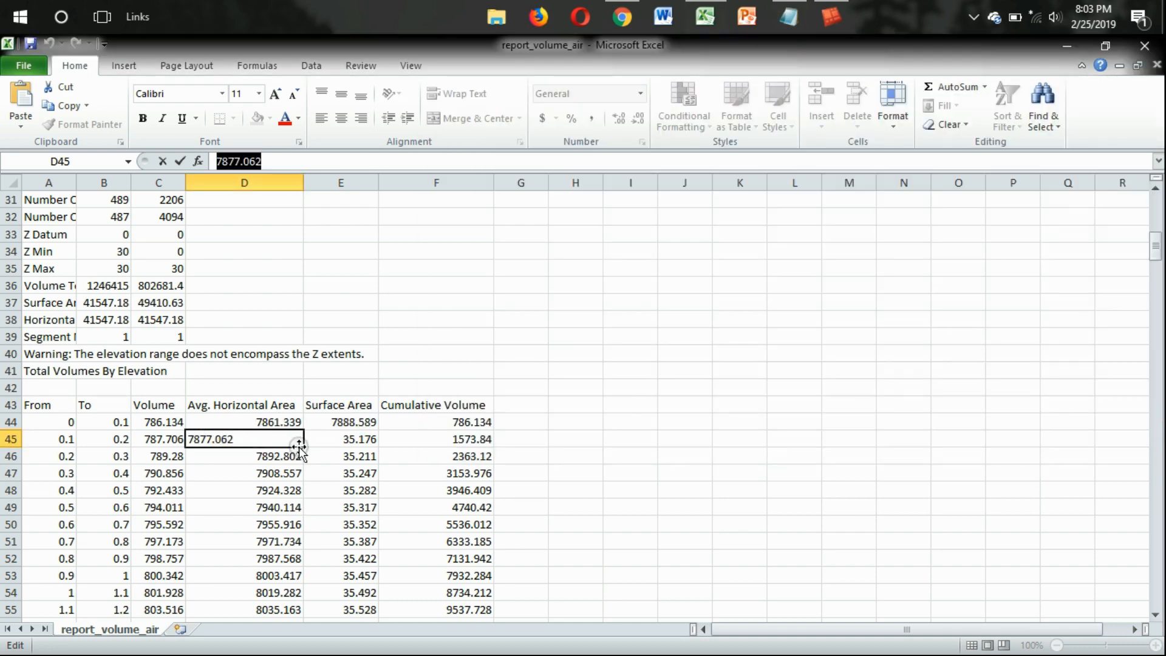
key("Escape")
In Notepad, add the line "beserta comulativentya dari angka 0" below the volume example
left_click(790, 17)
left_click(1150, 432)
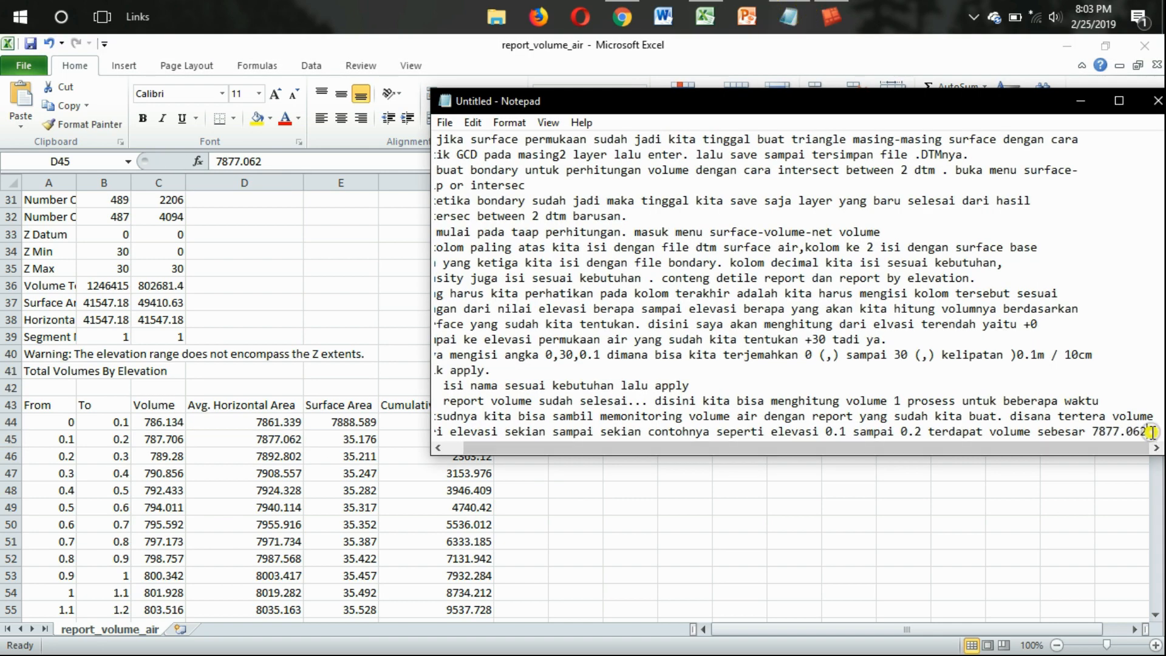
key("Return")
type("be")
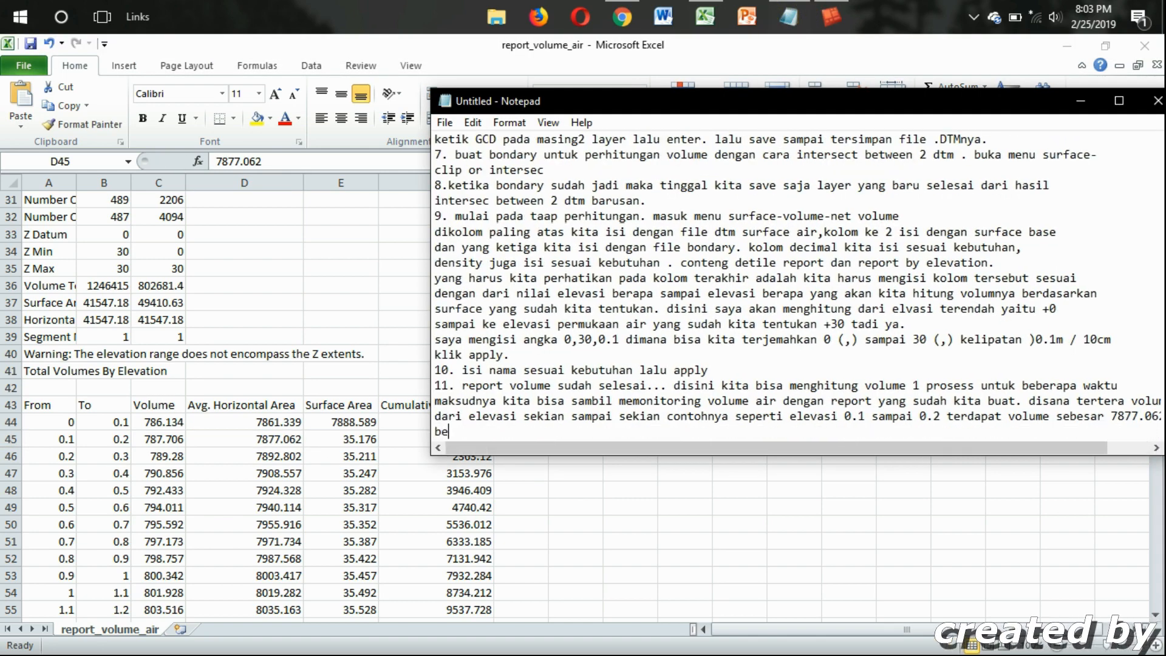
type("serta comu")
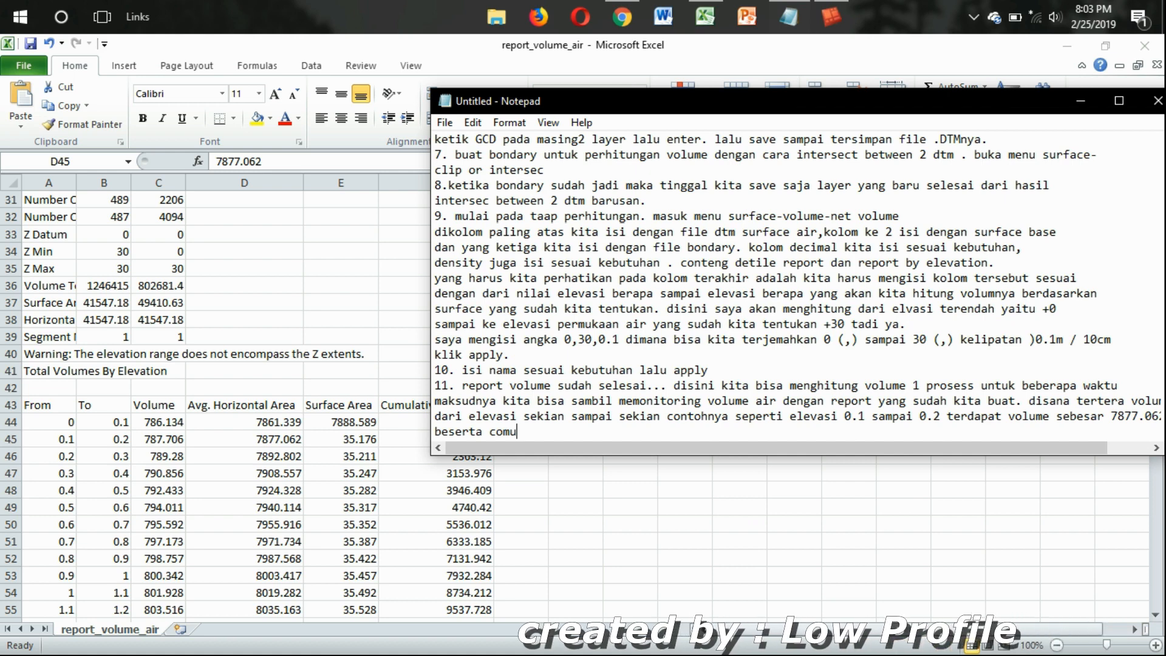
type("lat")
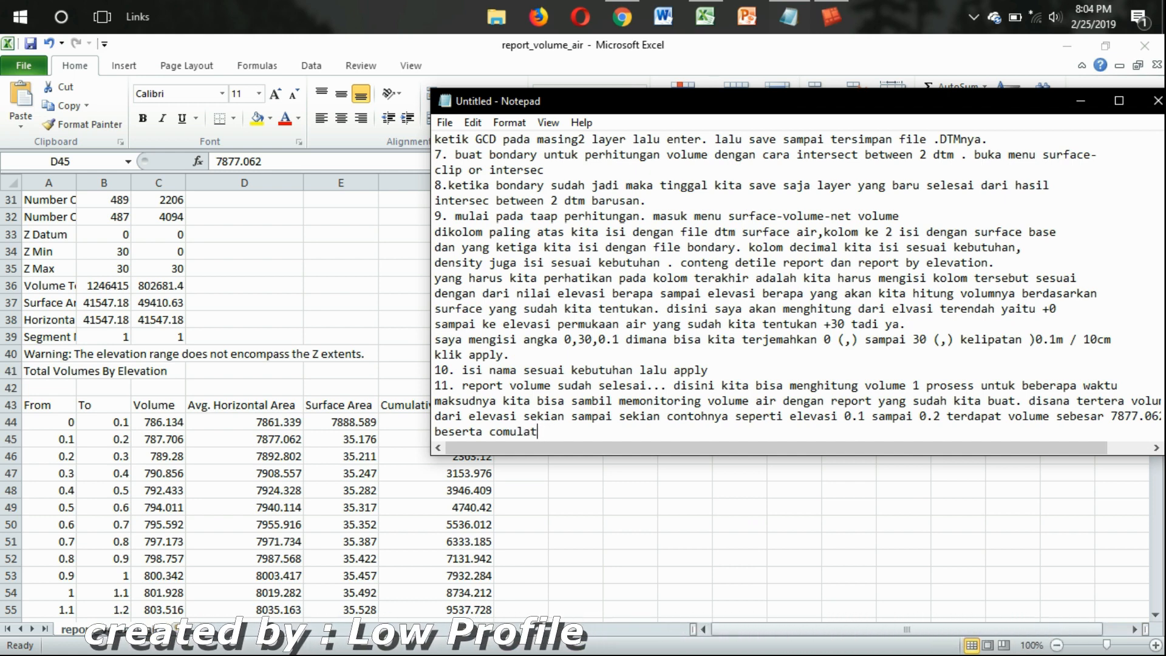
type("iventya dari angka")
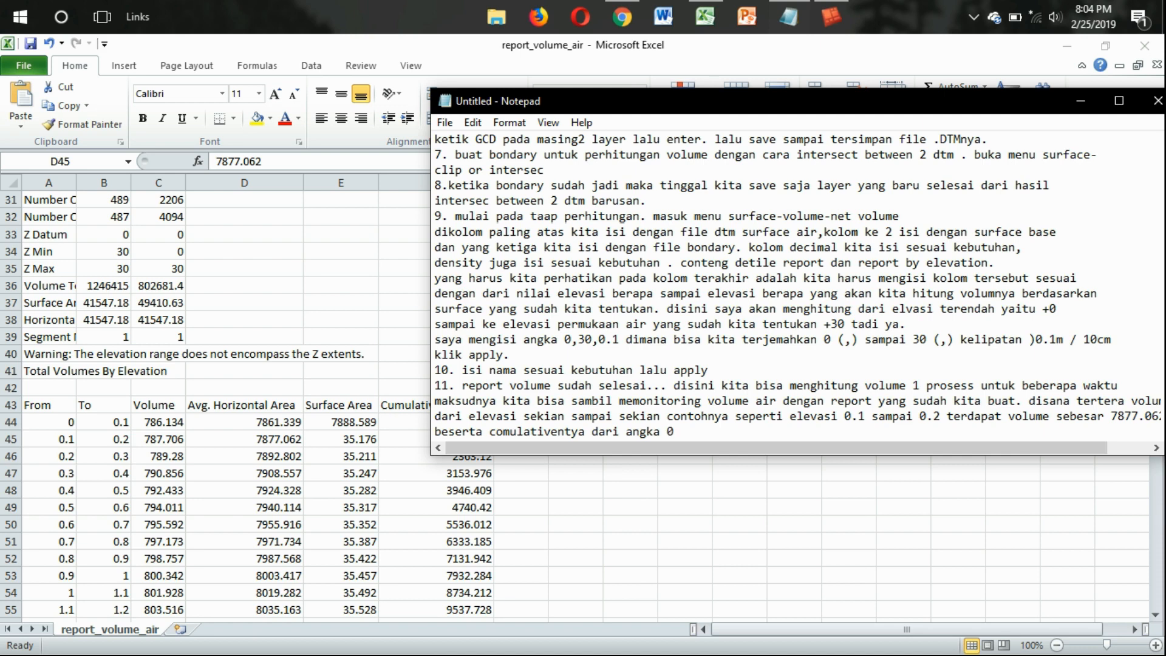
type(" 0")
In Excel, examine how the values in the Cumulative Volume column build up from row 44 to row 72
left_click(388, 486)
left_click(463, 421)
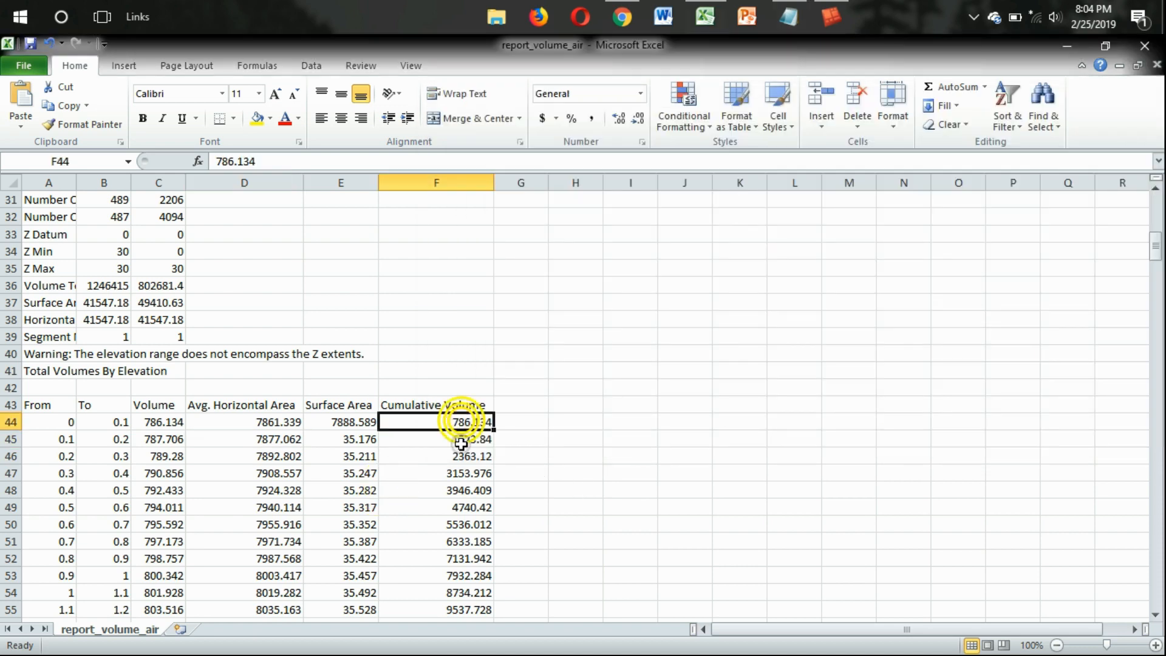
left_click(460, 466)
left_click(468, 508)
left_click(468, 558)
left_click(468, 609)
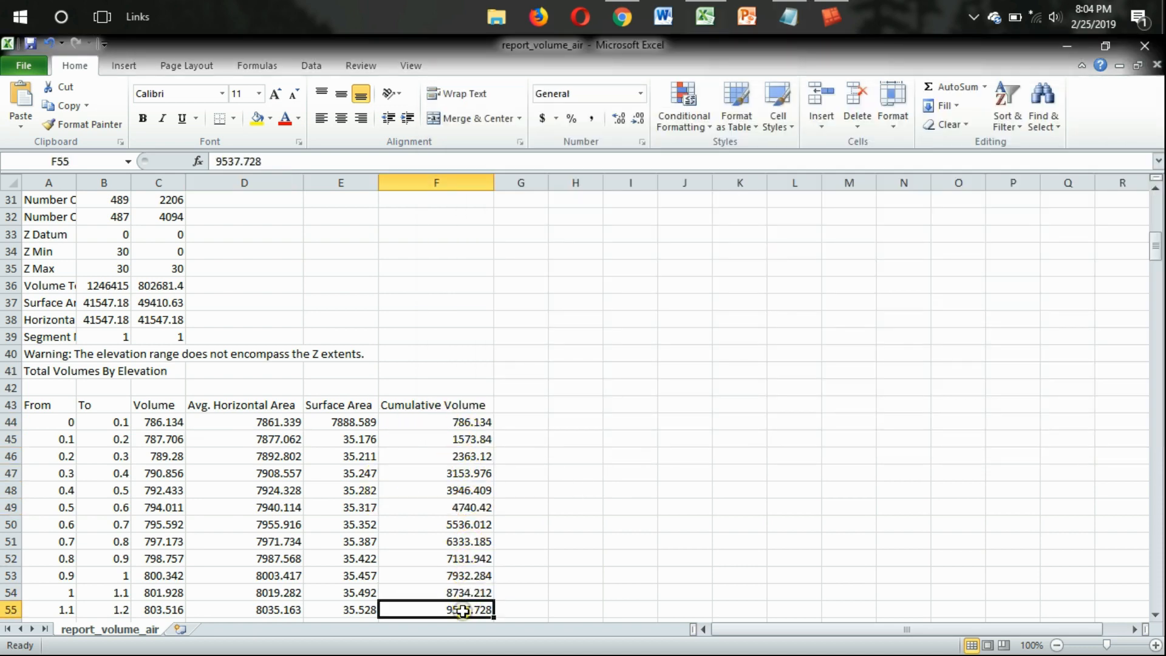
scroll(474, 601, "down", 3)
left_click(482, 585)
scroll(482, 585, "down", 3)
left_click(480, 588)
scroll(482, 557, "up", 6)
scroll(482, 557, "down", 2)
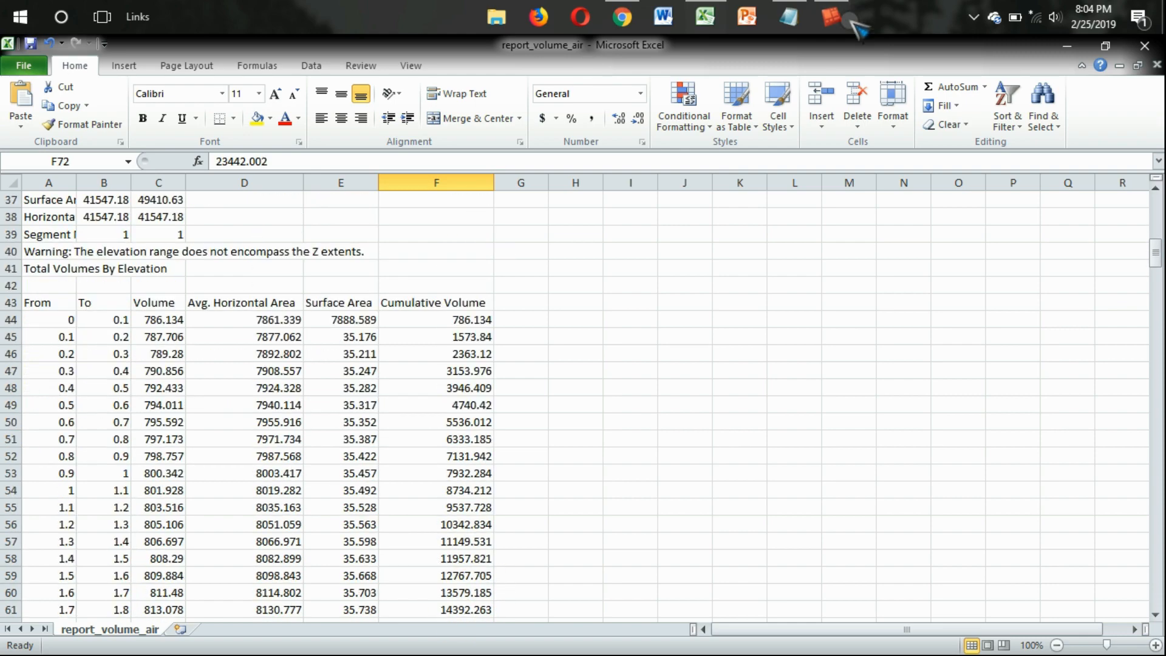
In Notepad, end the last sentence with a period and add "silahkan mencoba dan semoga bermanfaat" after a blank line
left_click(789, 17)
type(".")
key("Return")
key("Return")
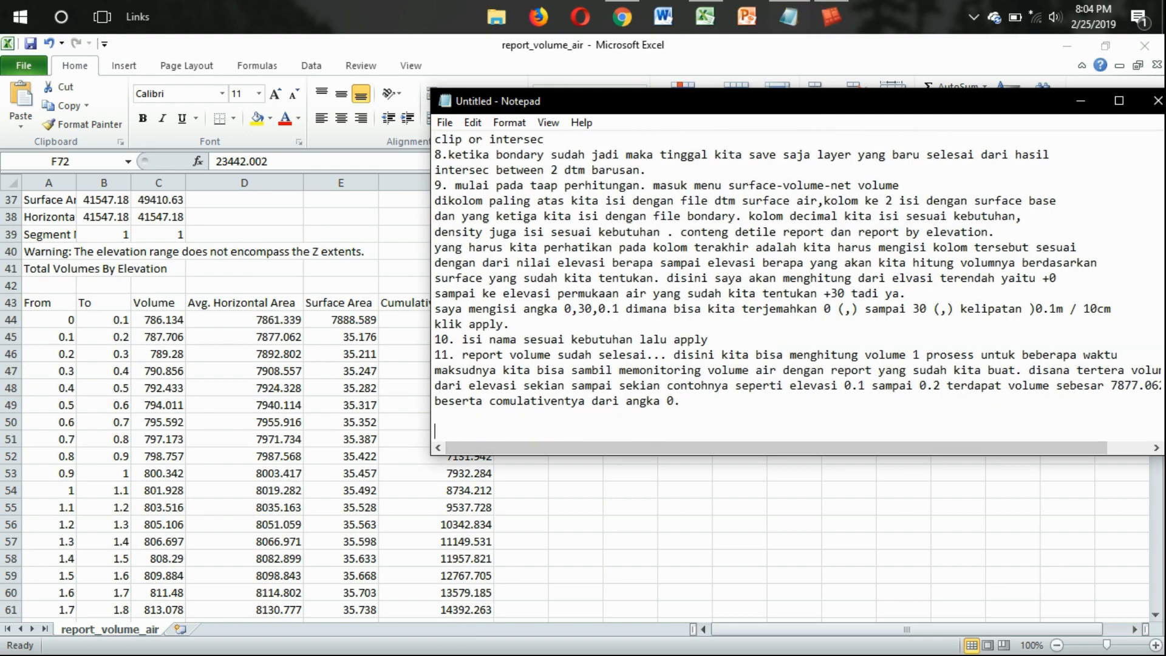
type("silahkan mencoba dan s")
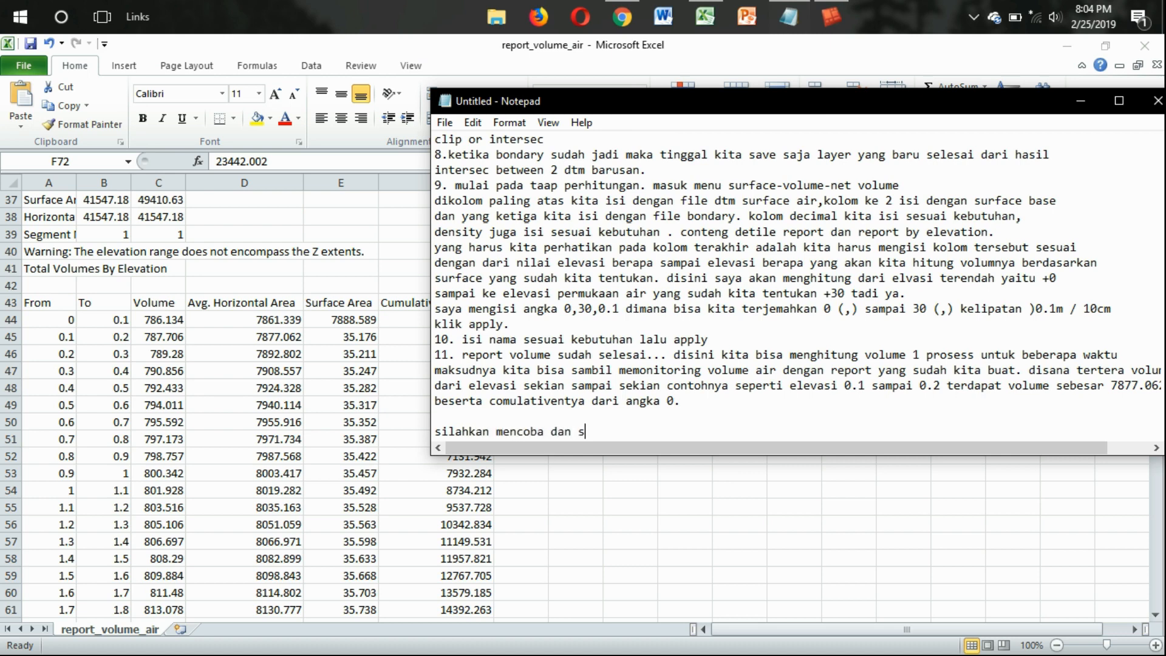
type("emoga bermanfaat")
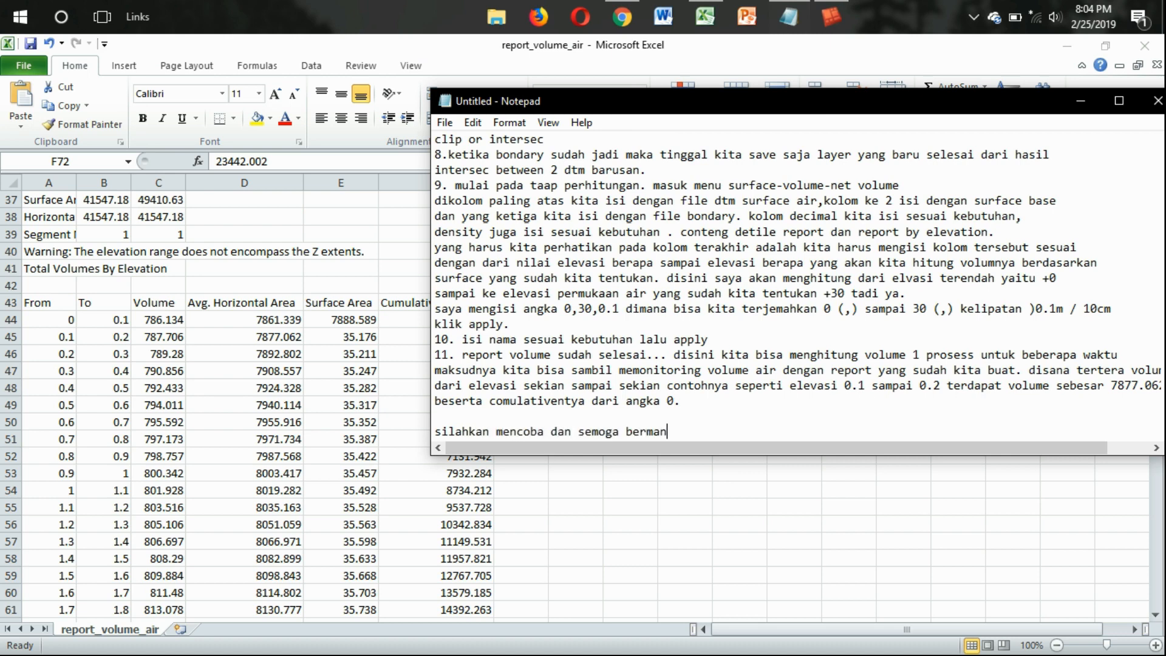